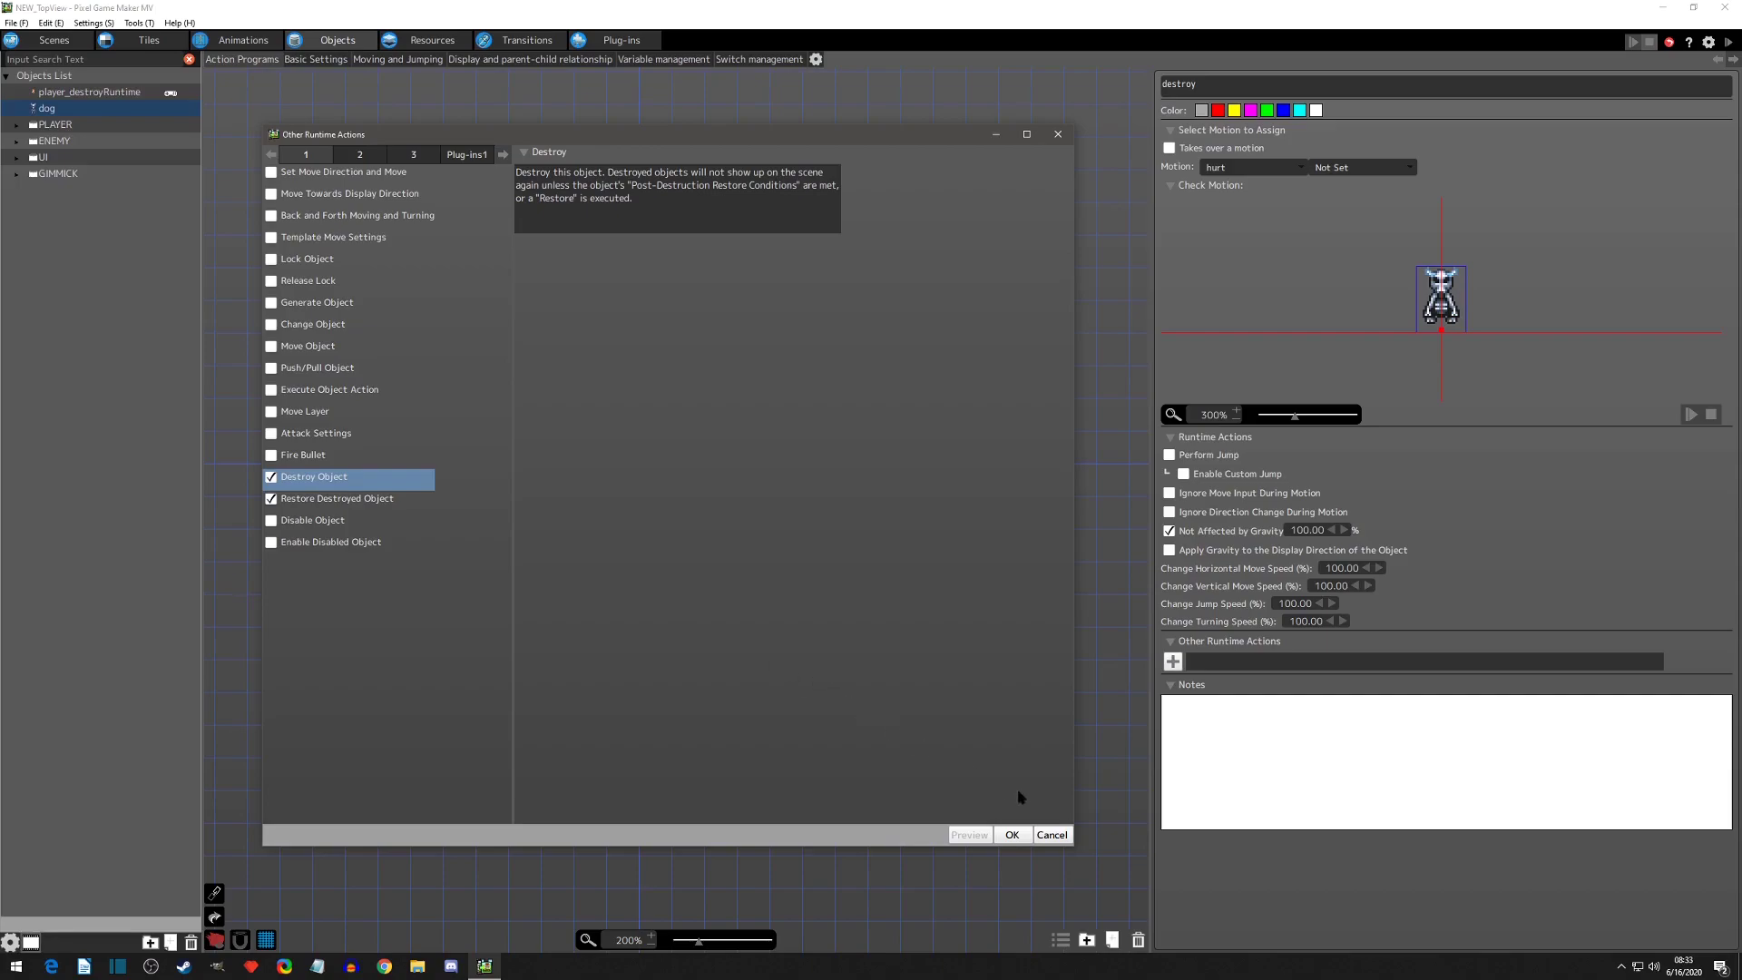
Leave the runtime actions unchanged and review the dog's idle and destroy actions, their connecting links and its basic settings.
left_click(1052, 833)
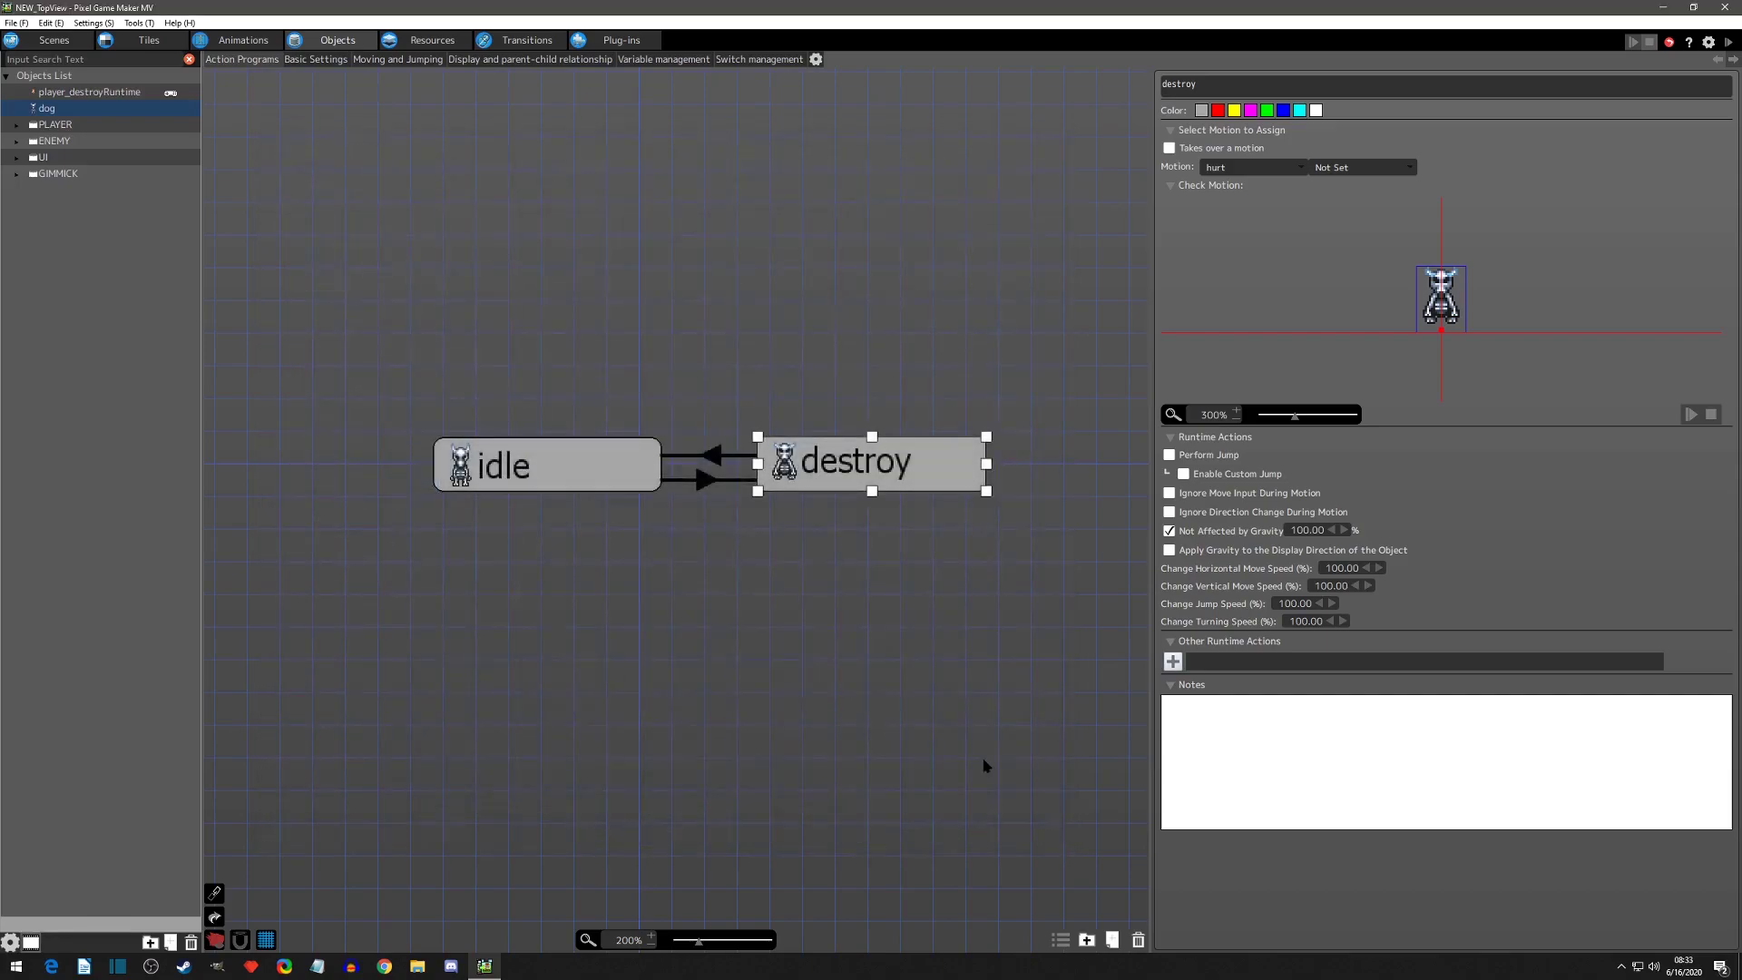
left_click(617, 465)
left_click(700, 481)
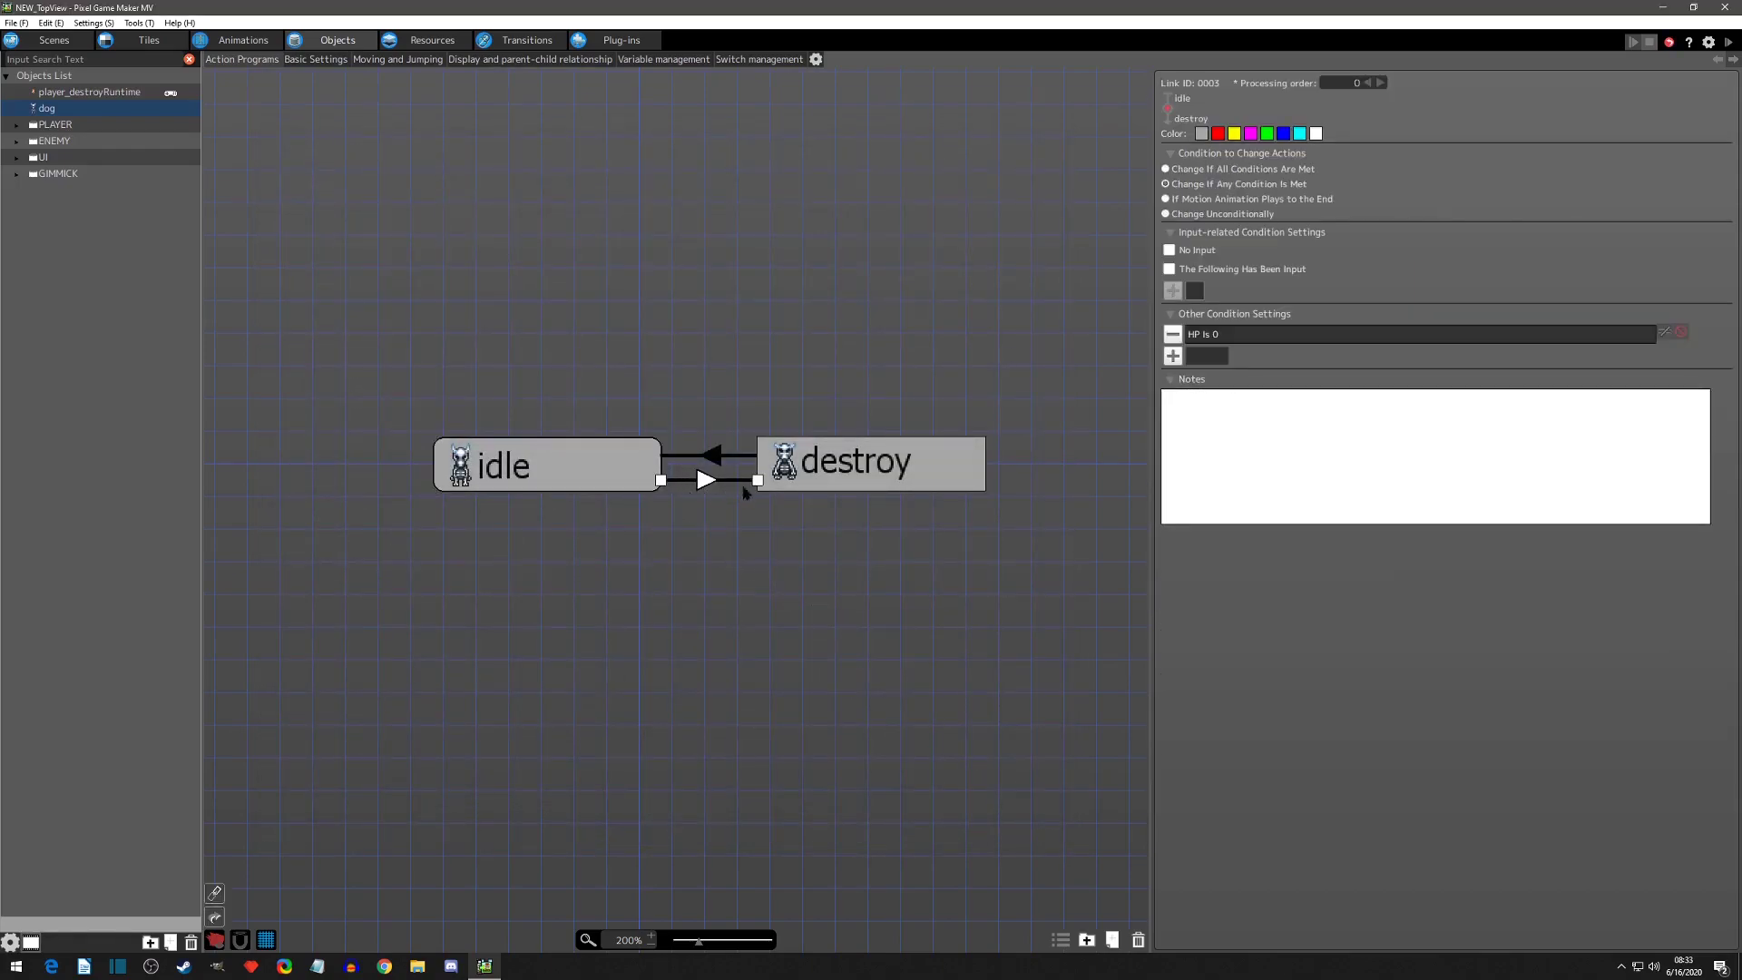
left_click(807, 470)
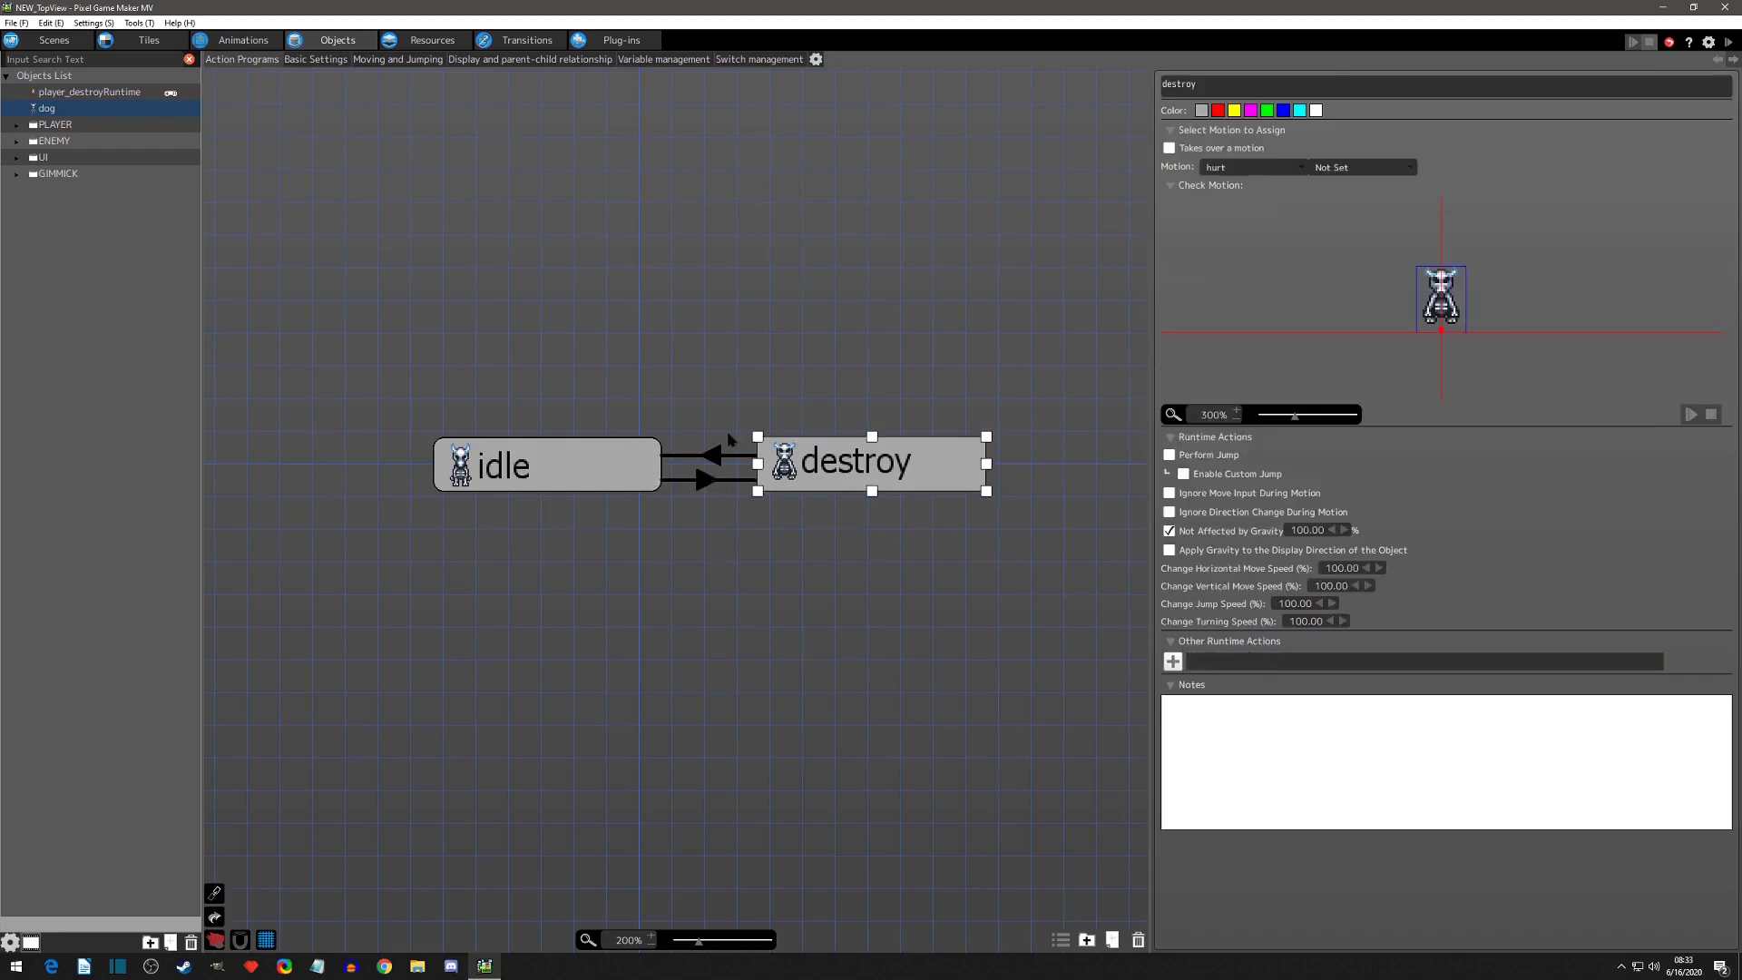
left_click(720, 456)
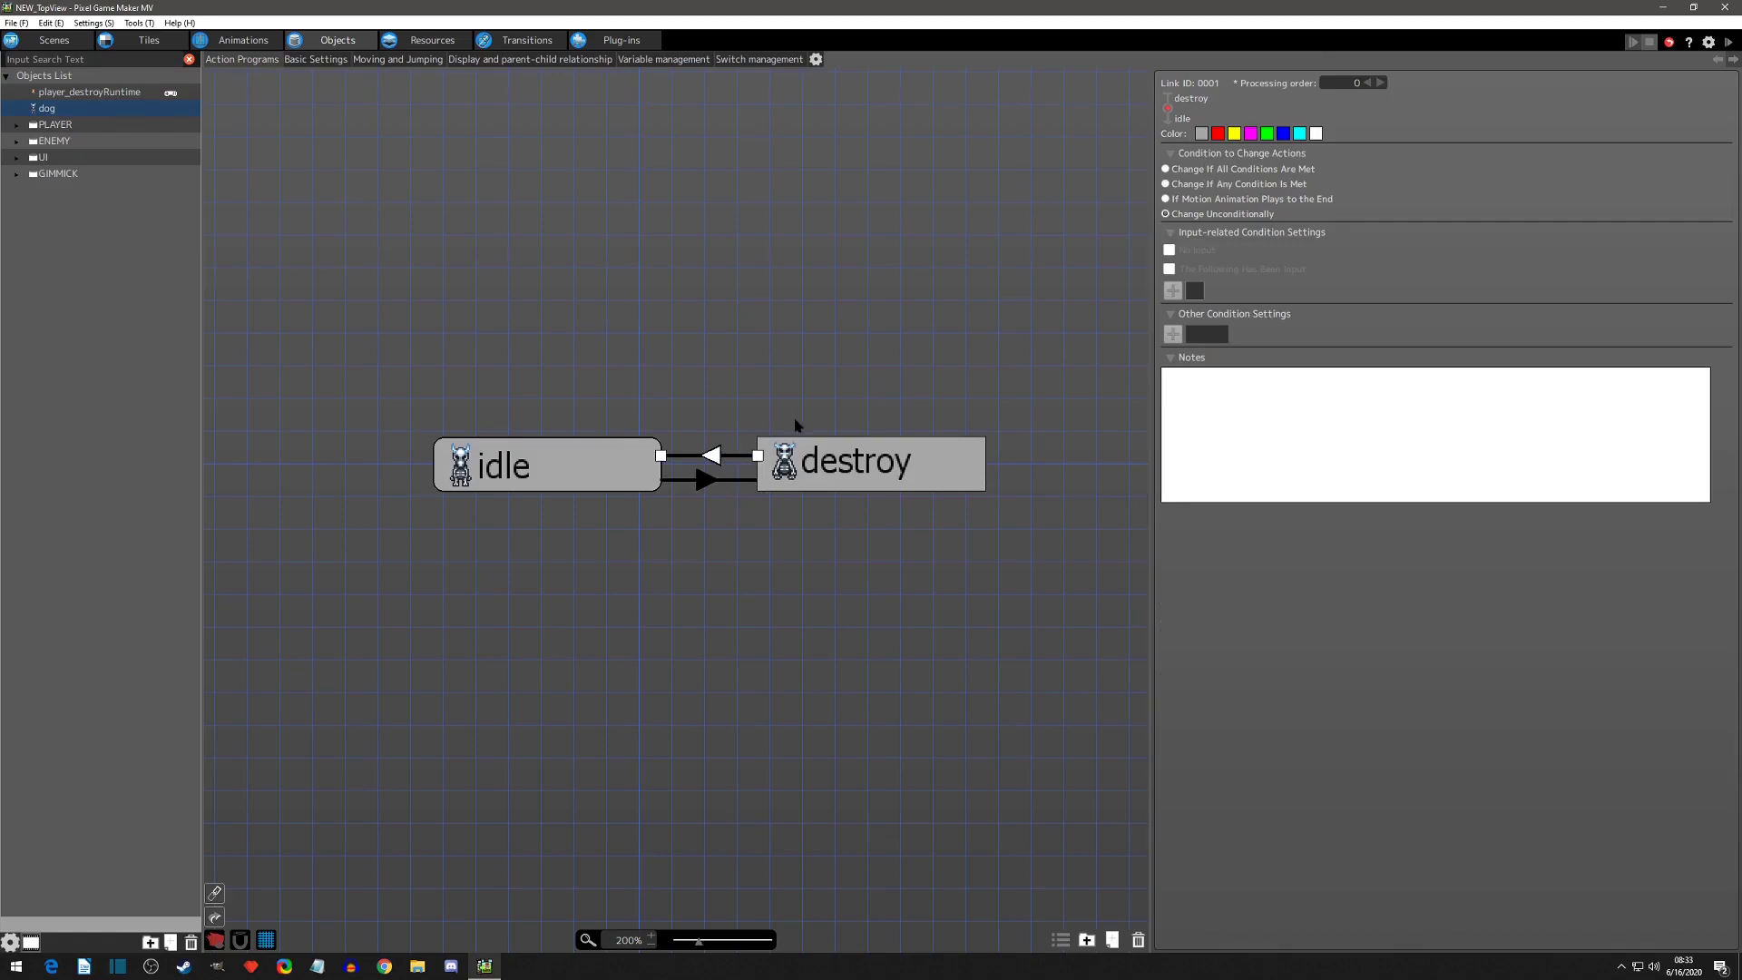
left_click(601, 468)
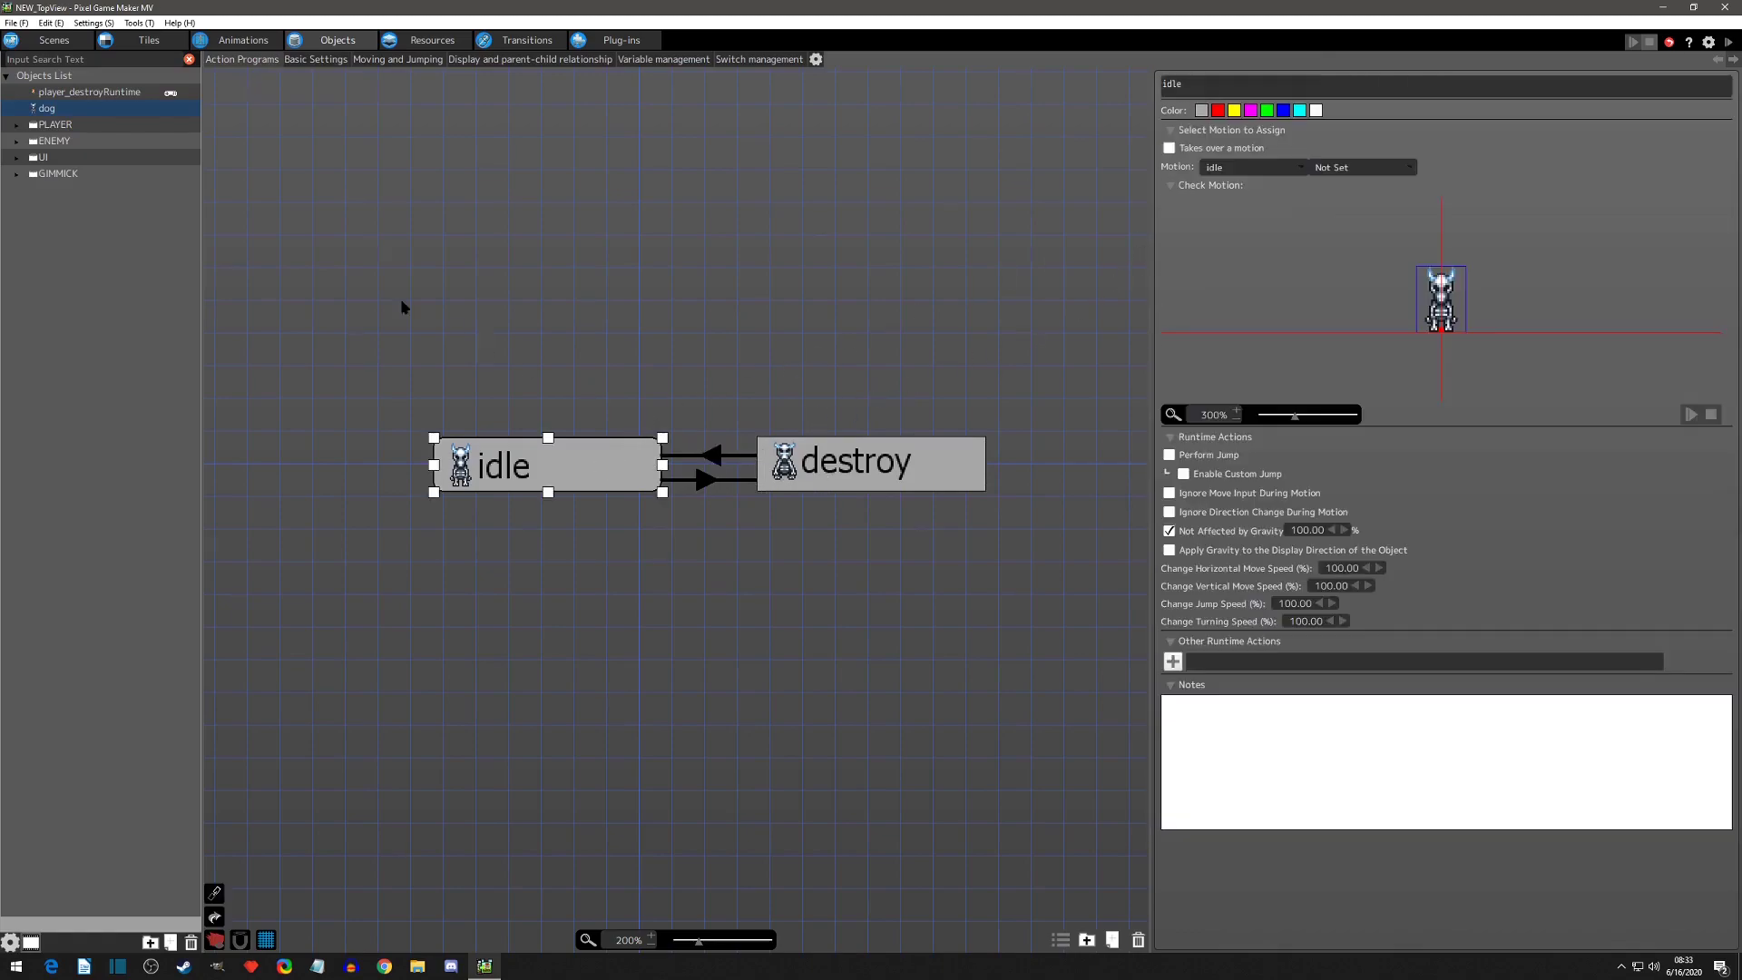
left_click(311, 60)
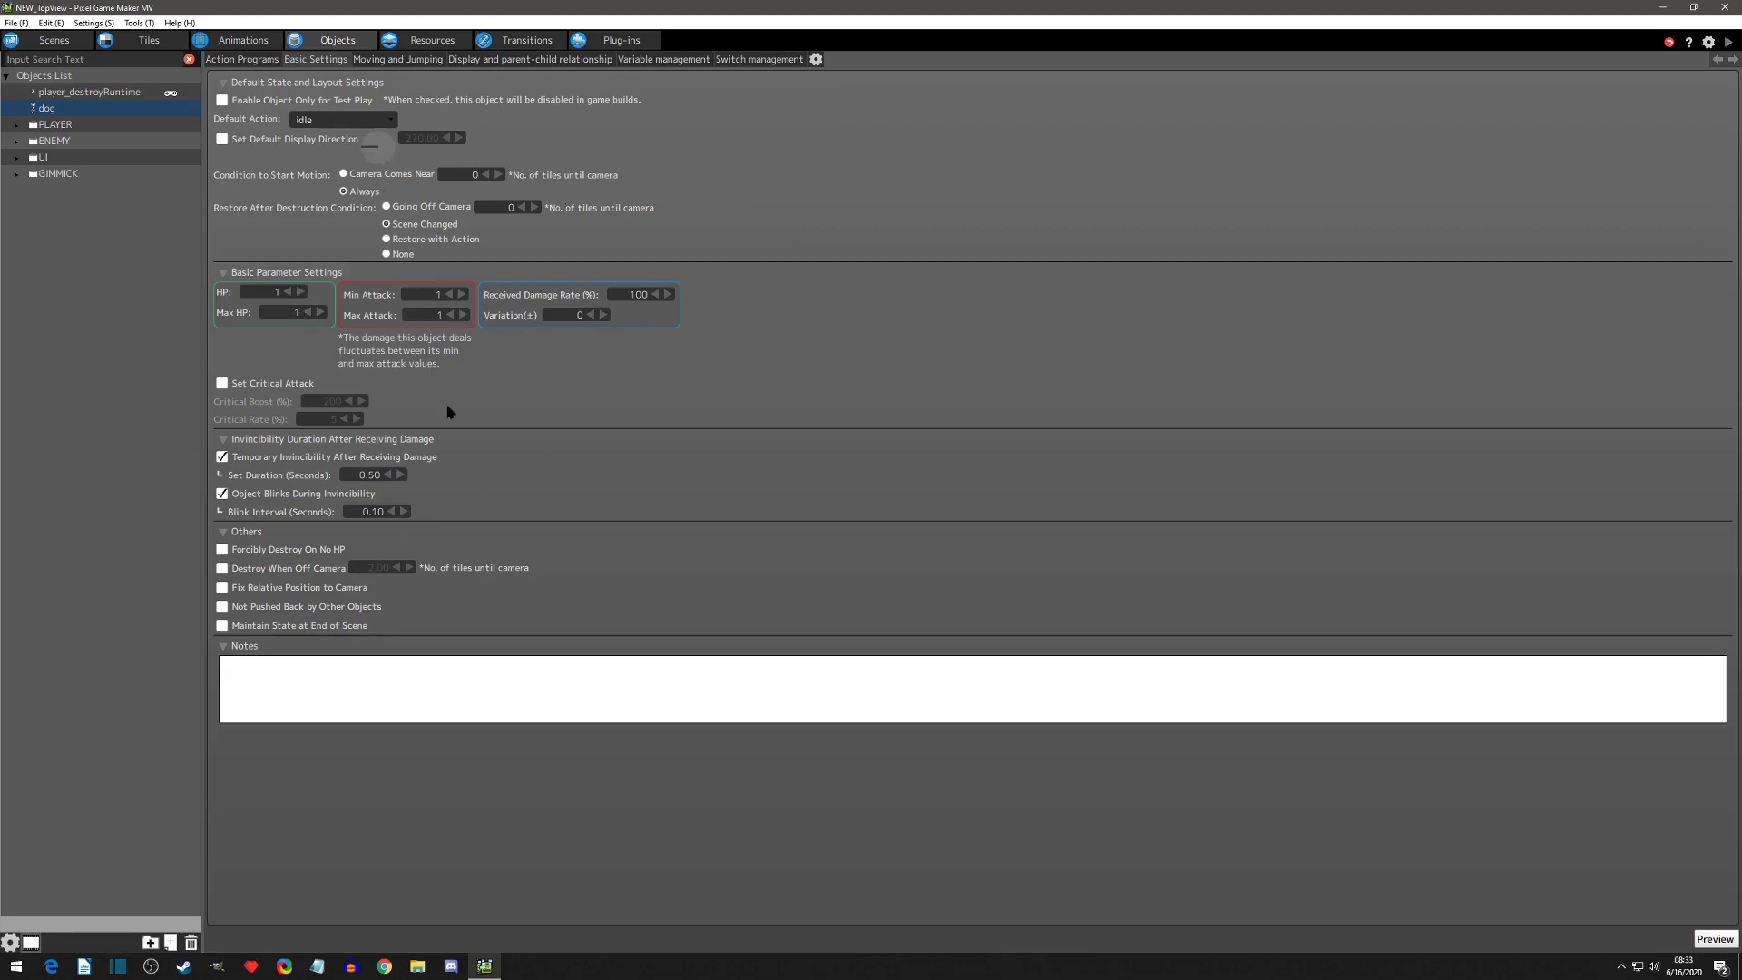
Review the wait, slash and walk actions in player_destroyRuntime's action program.
left_click(234, 61)
left_click(80, 92)
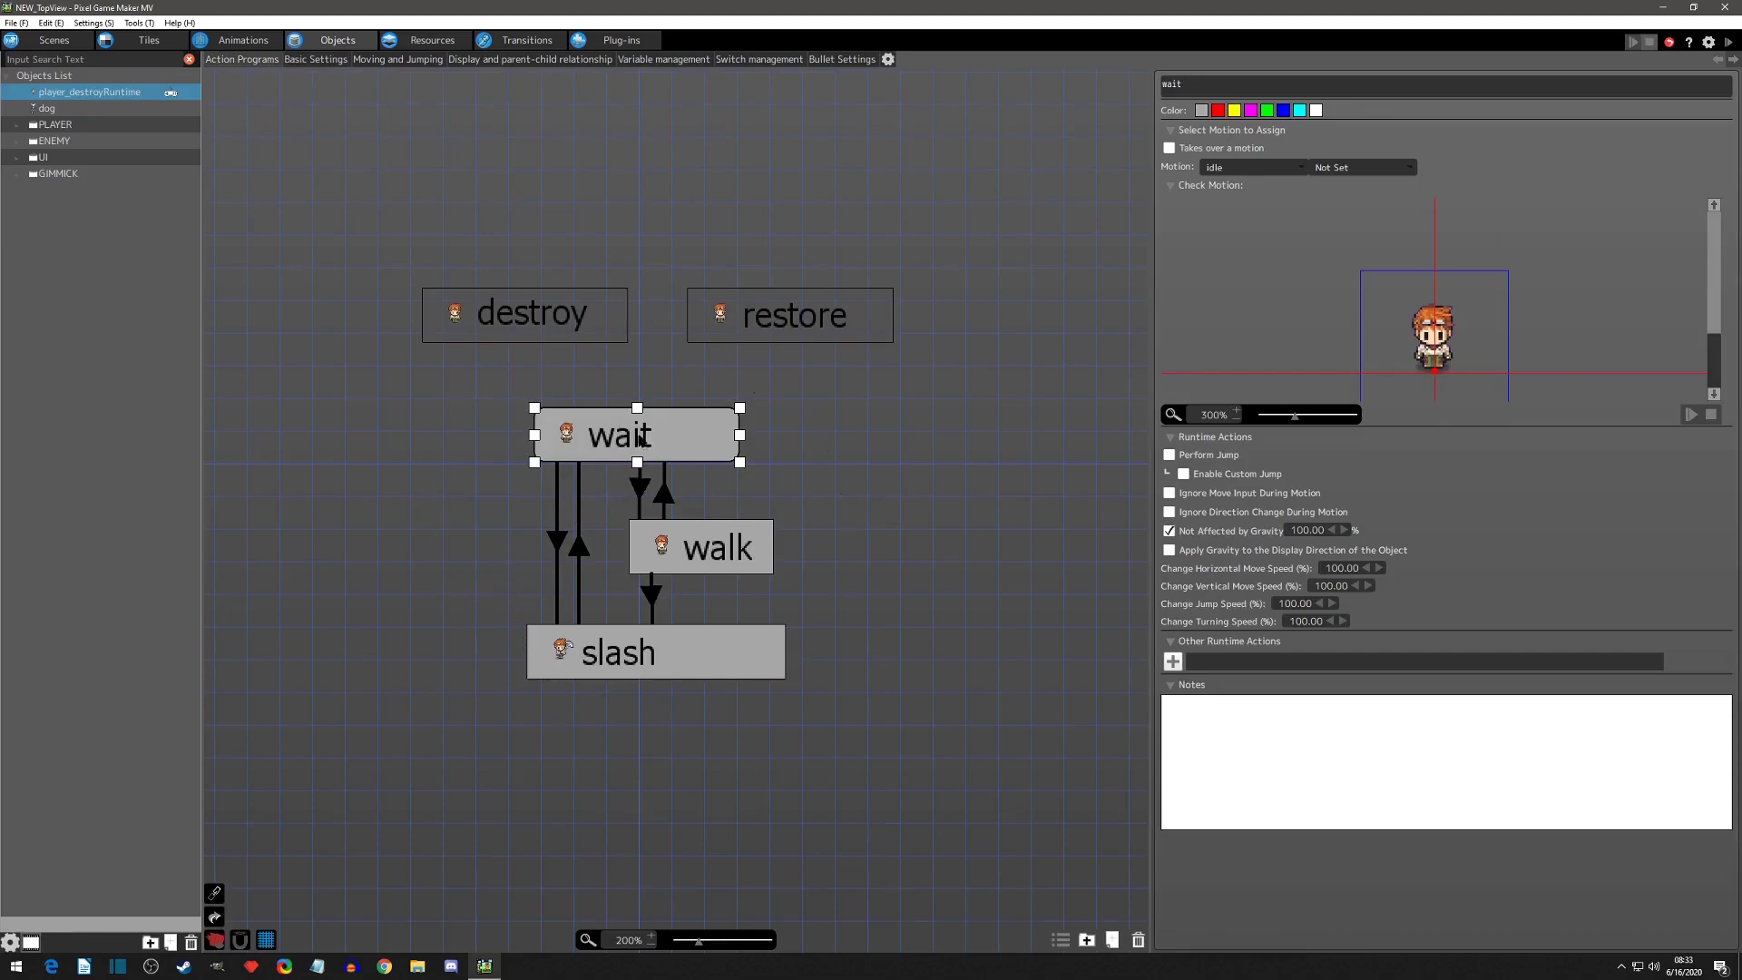
left_click(571, 640)
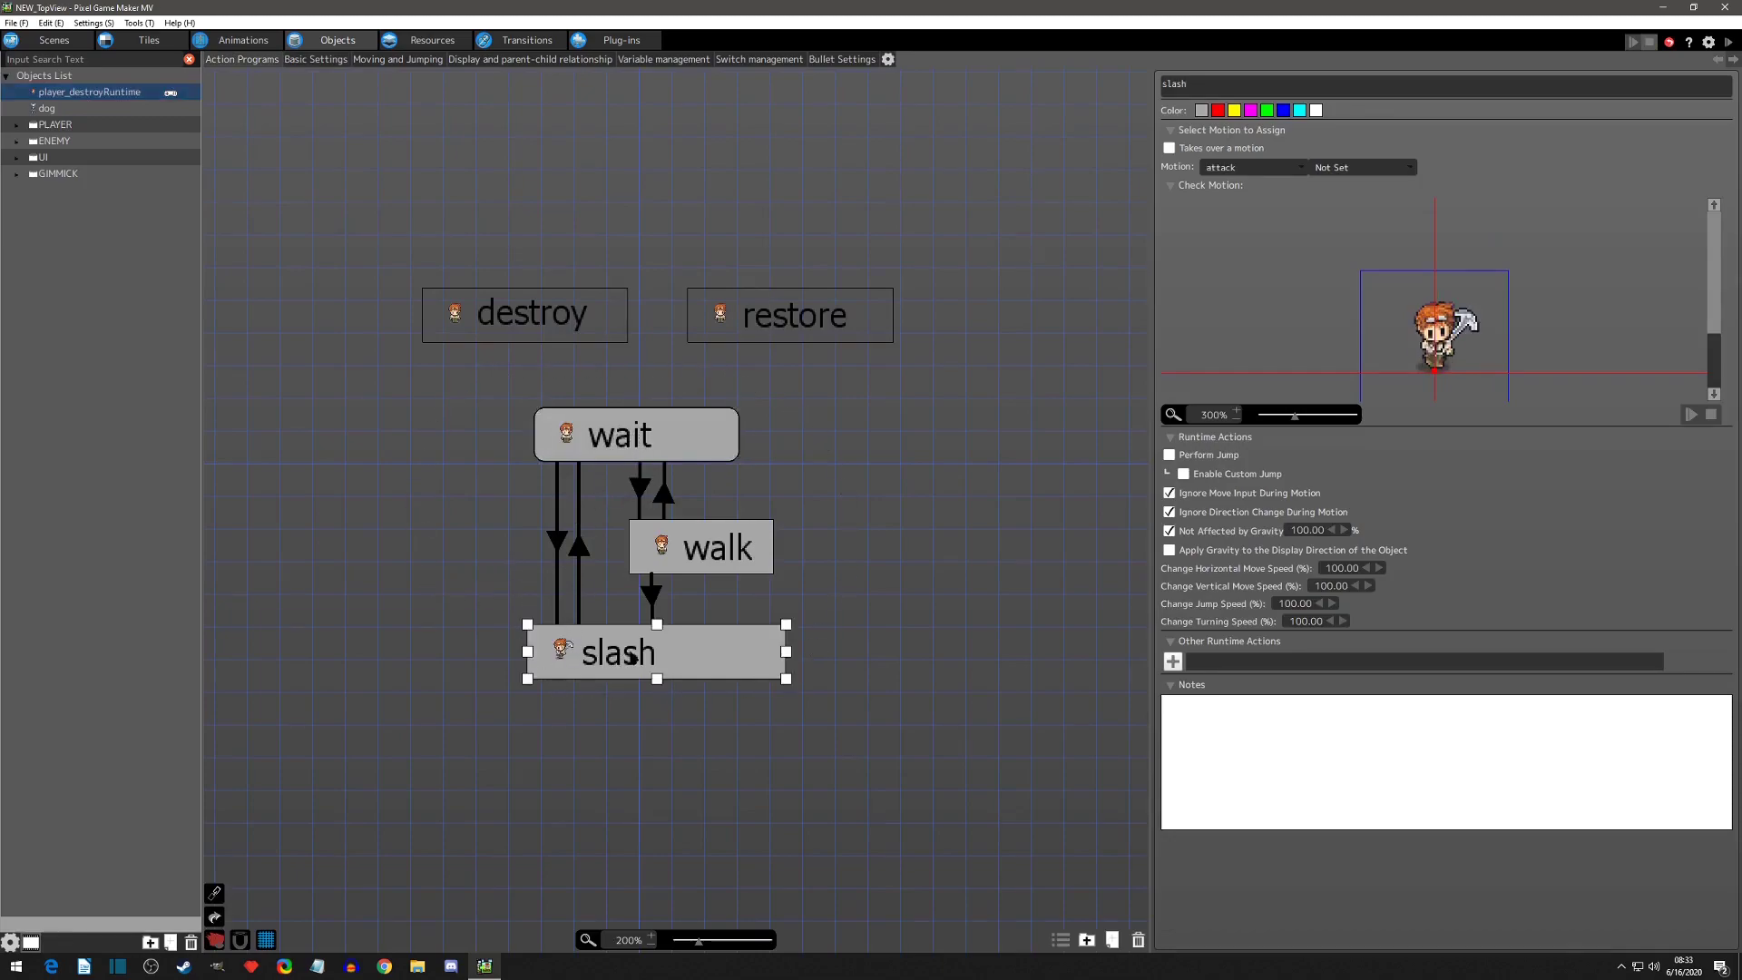
left_click(664, 563)
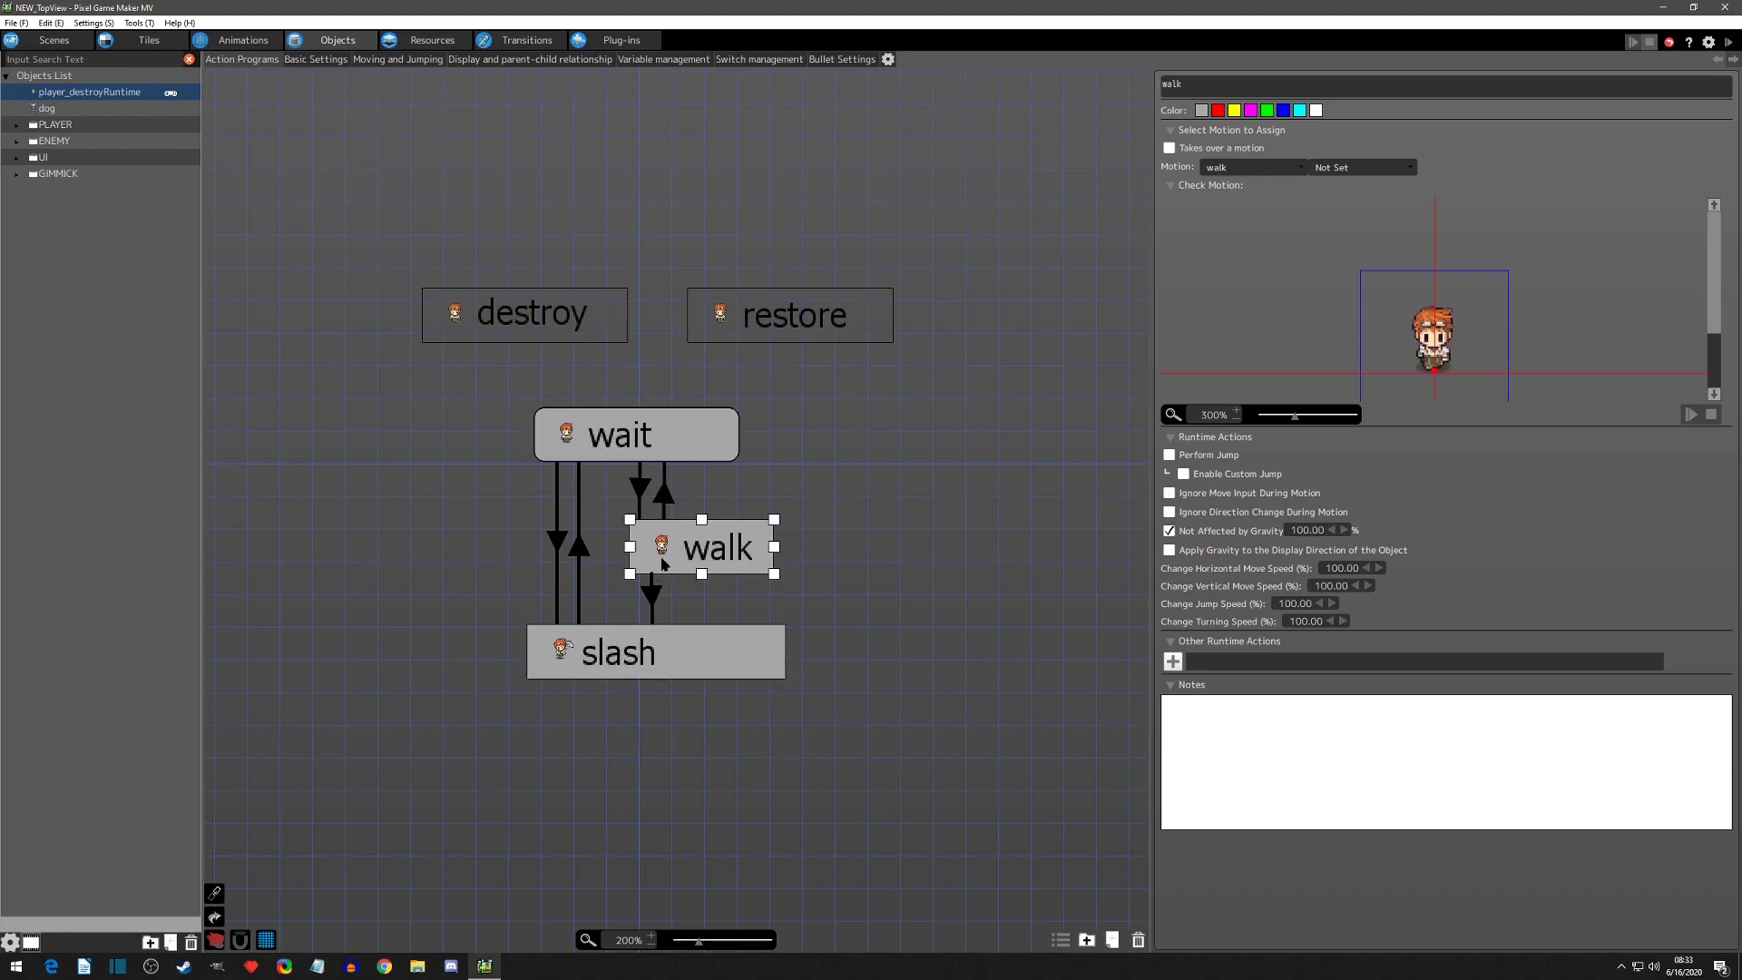
Add the Destroy Object runtime action to the dog's destroy action.
left_click(53, 109)
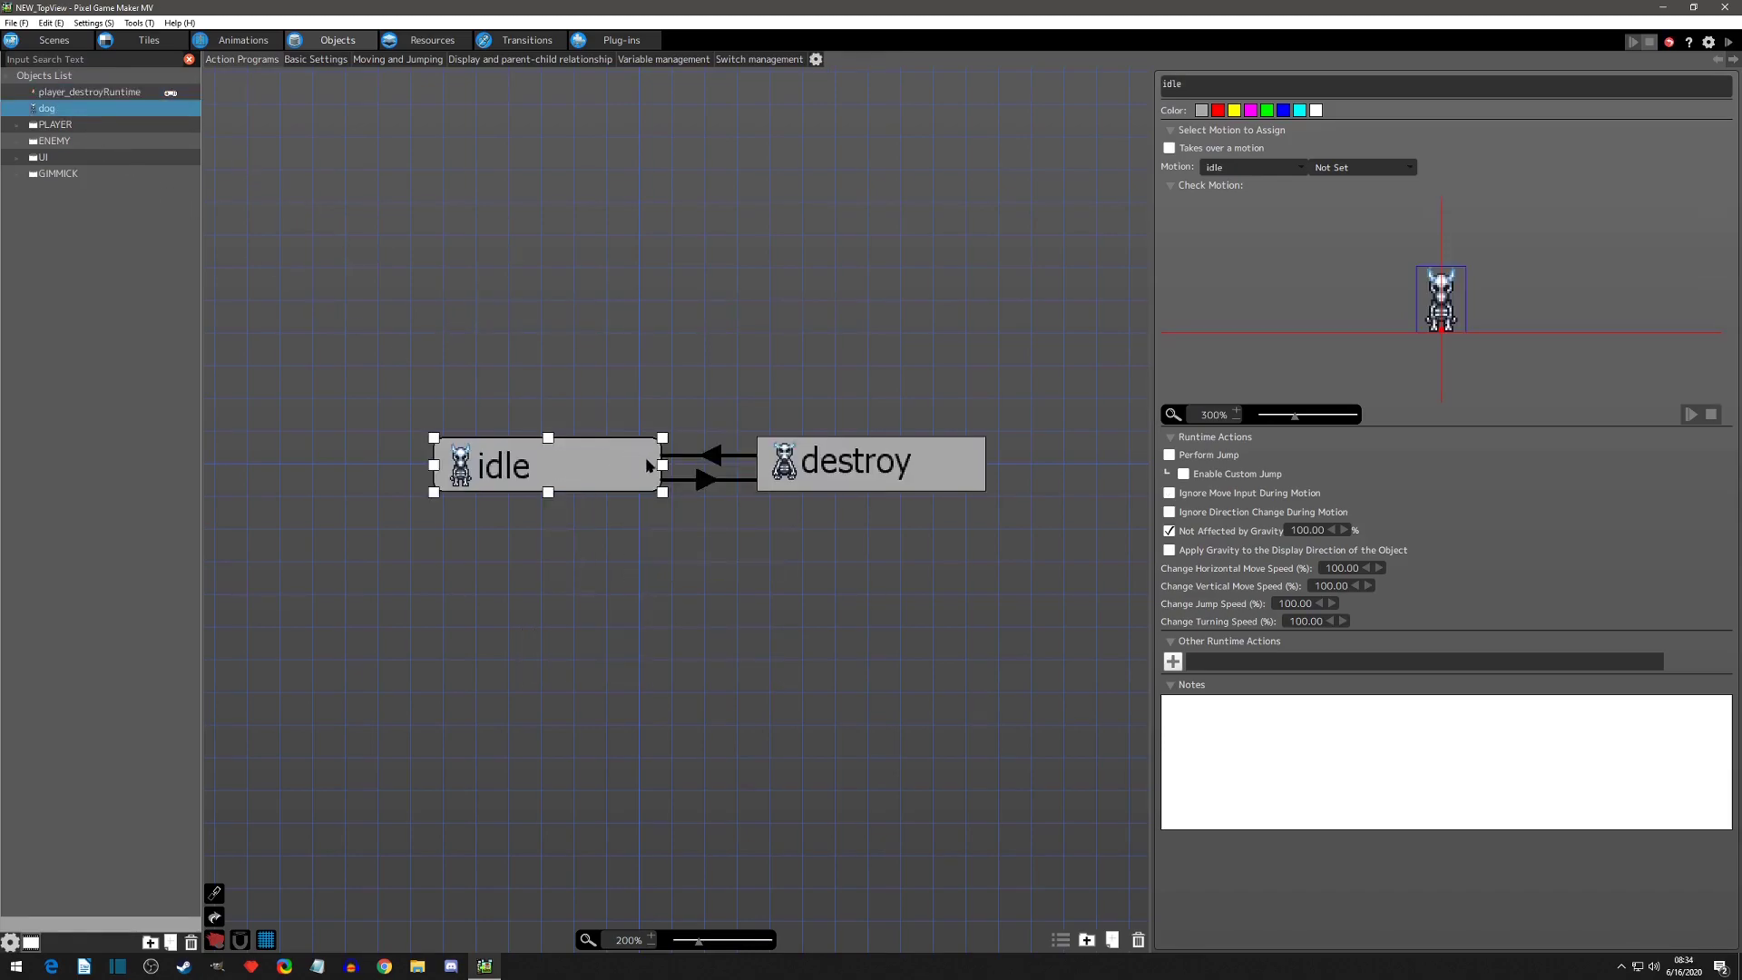
left_click(829, 474)
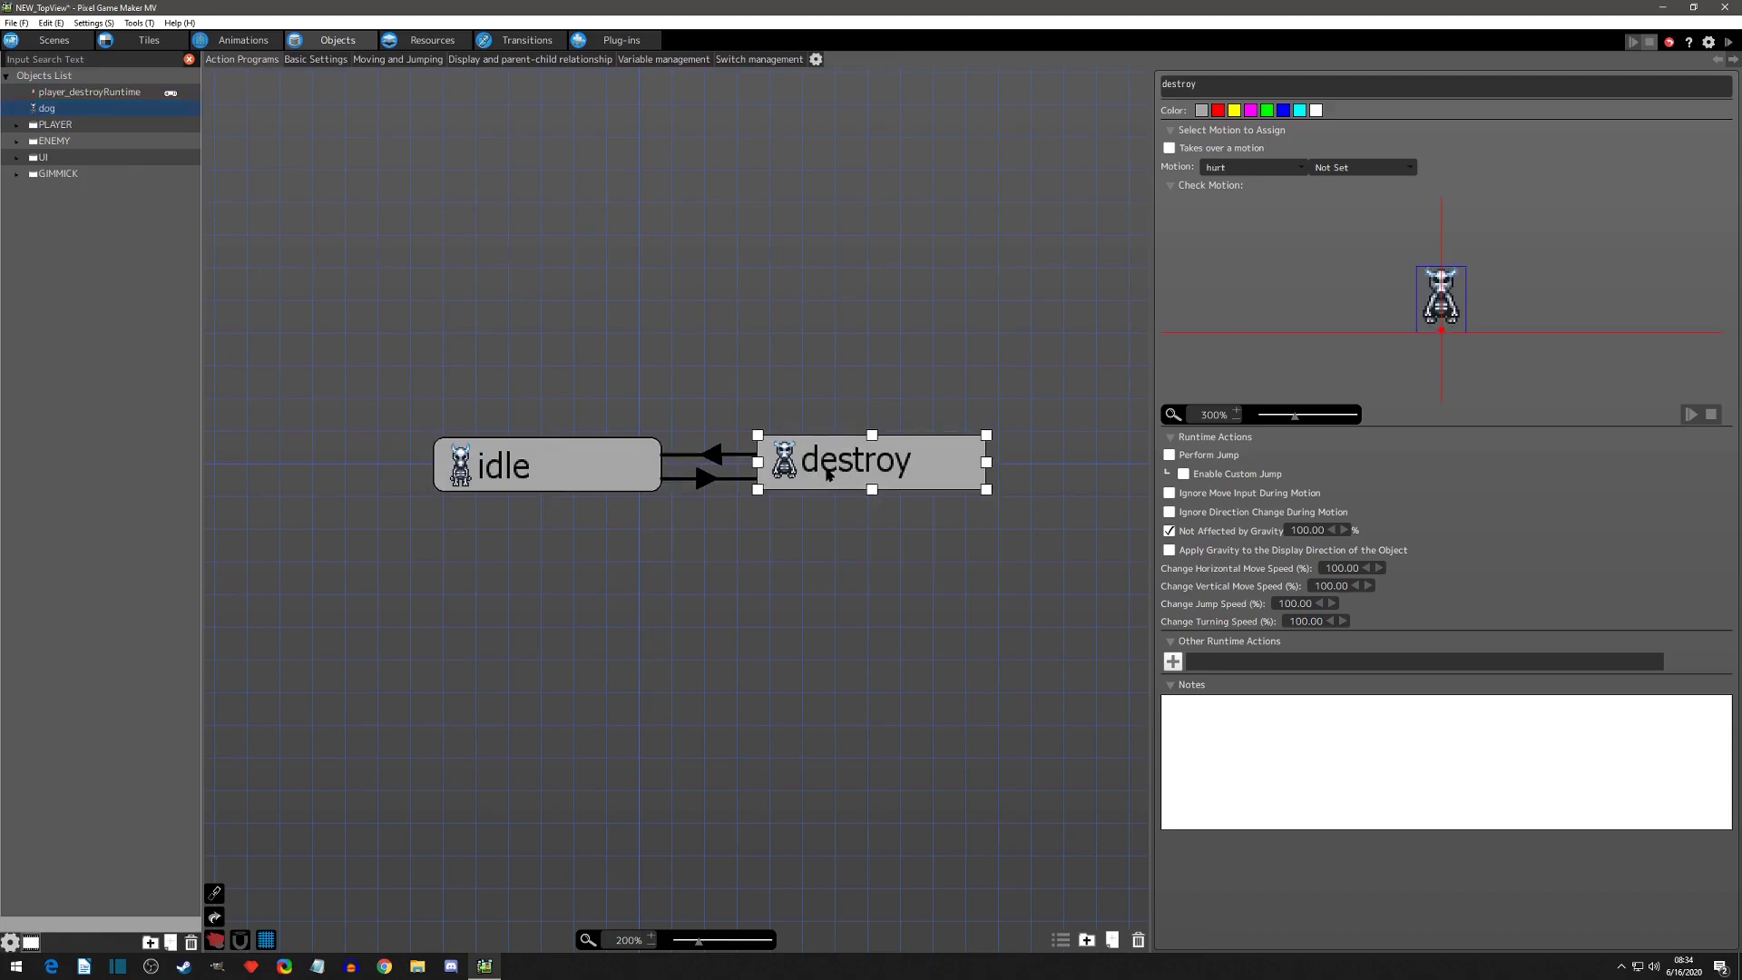
left_click(1173, 663)
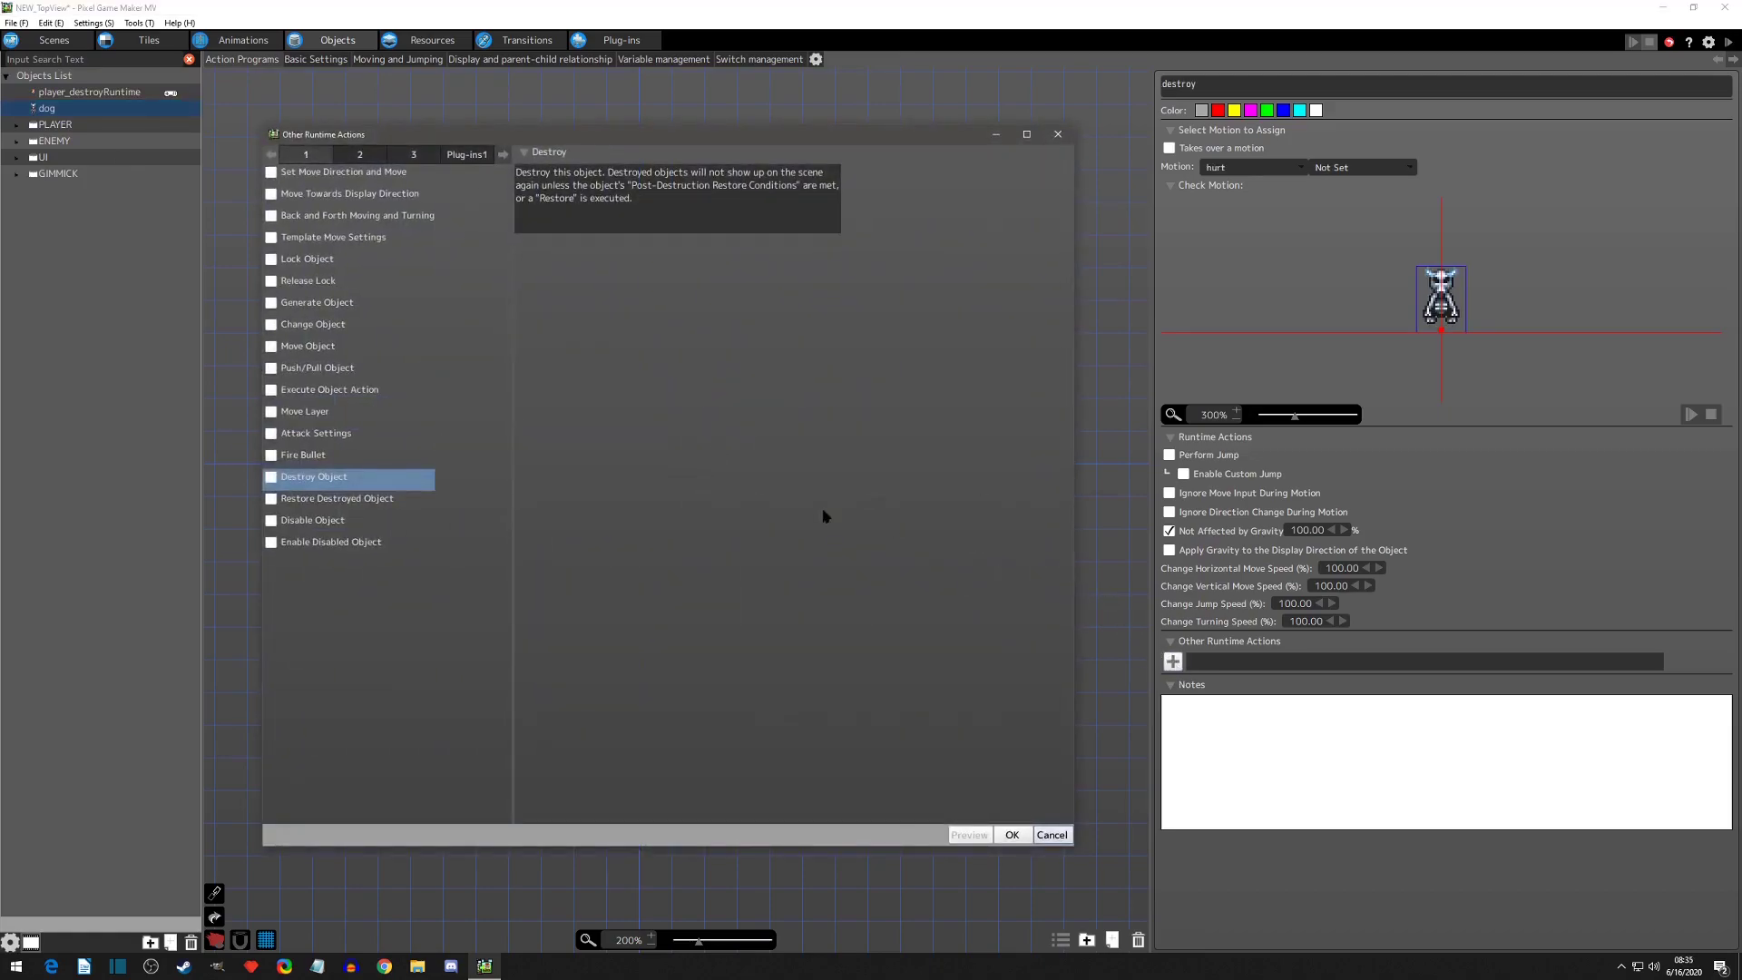
left_click(273, 482)
left_click(1012, 836)
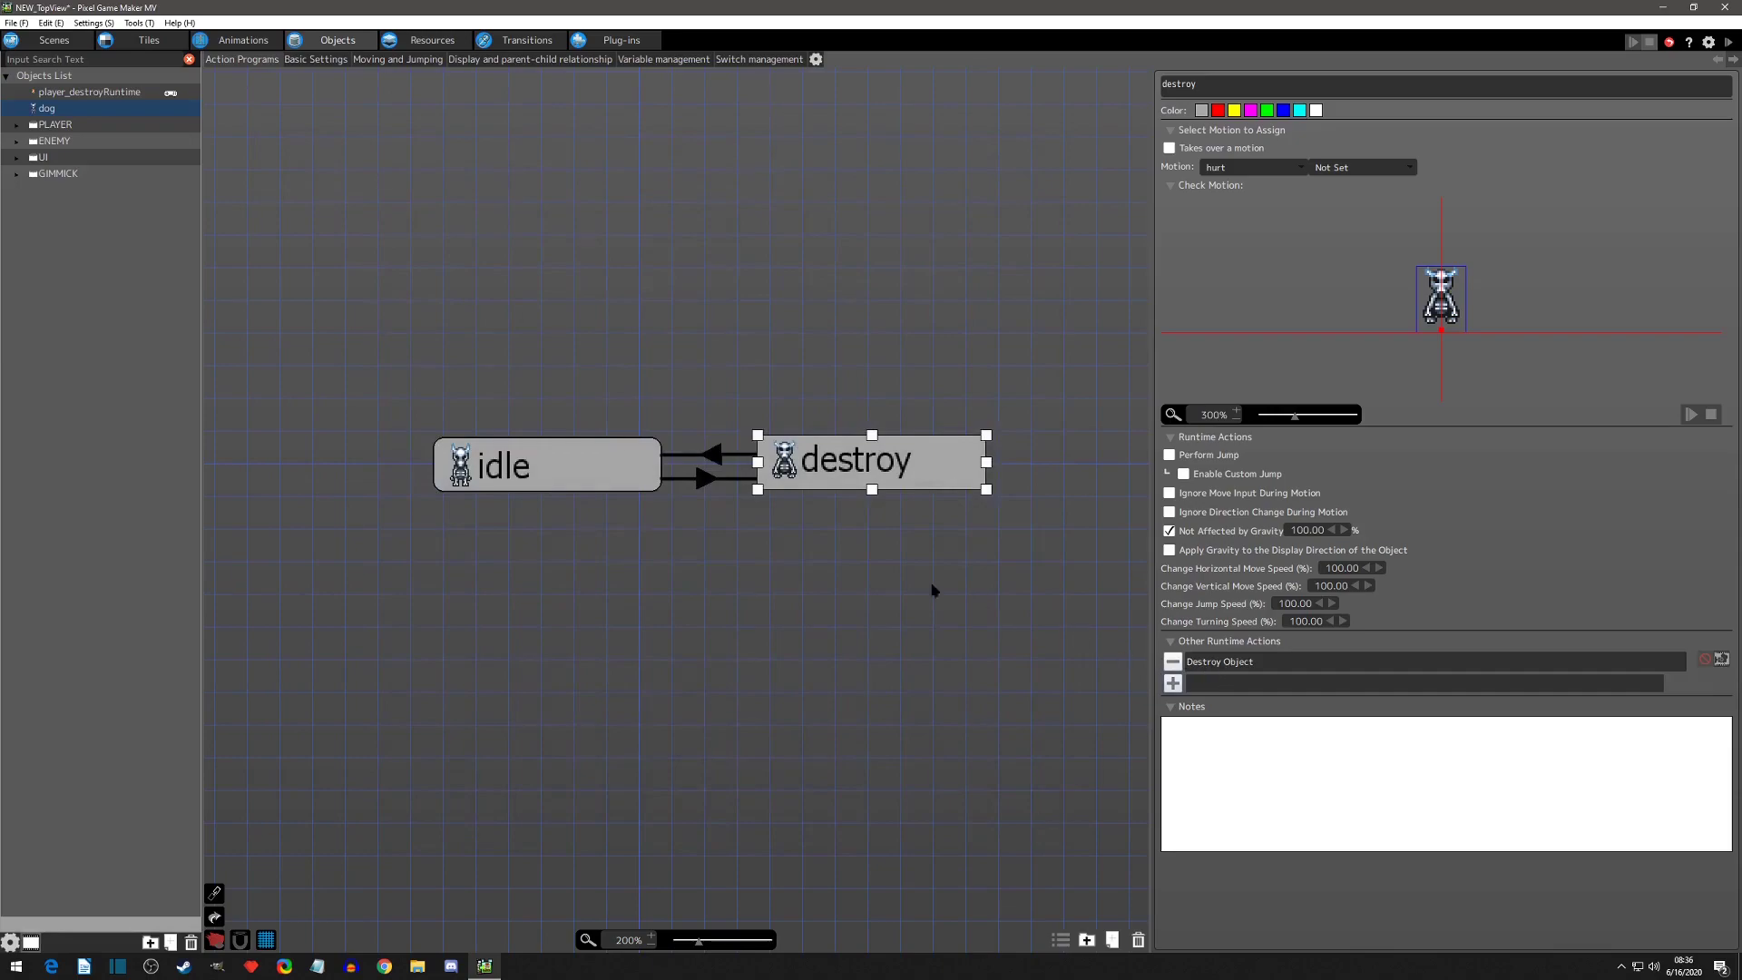
Check the dog's idle-to-destroy link and destroy action, start a test play, and show the object data in an enlarged window.
left_click(690, 478)
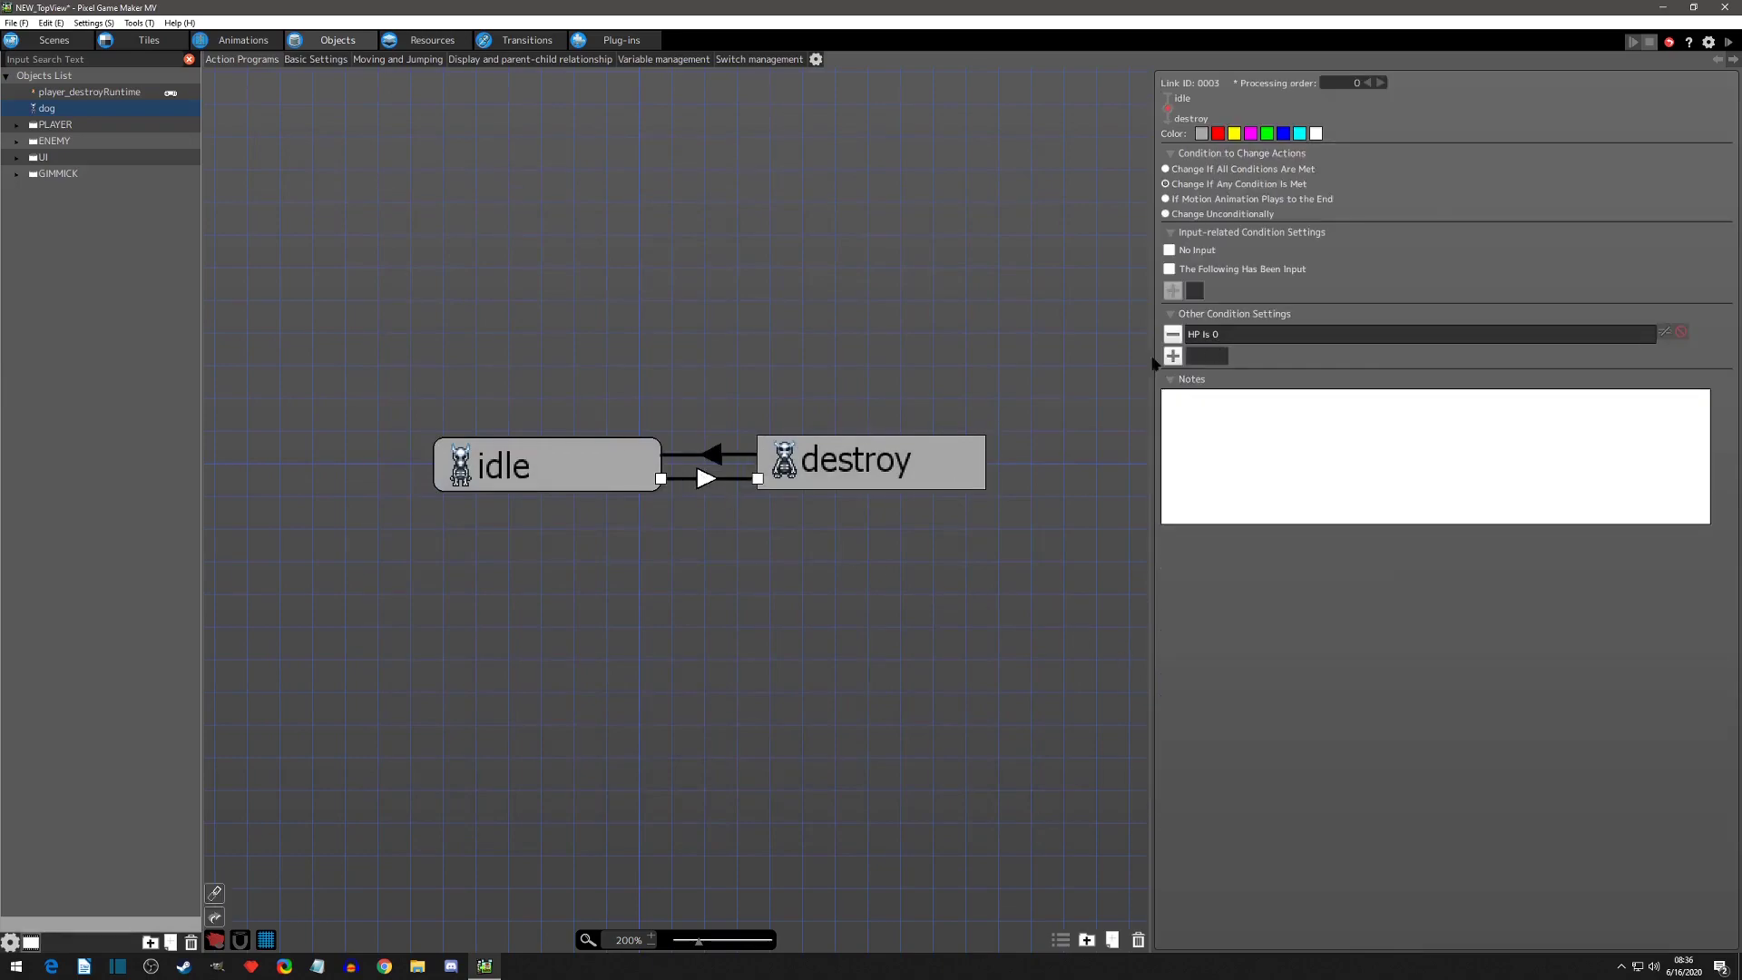
left_click(833, 446)
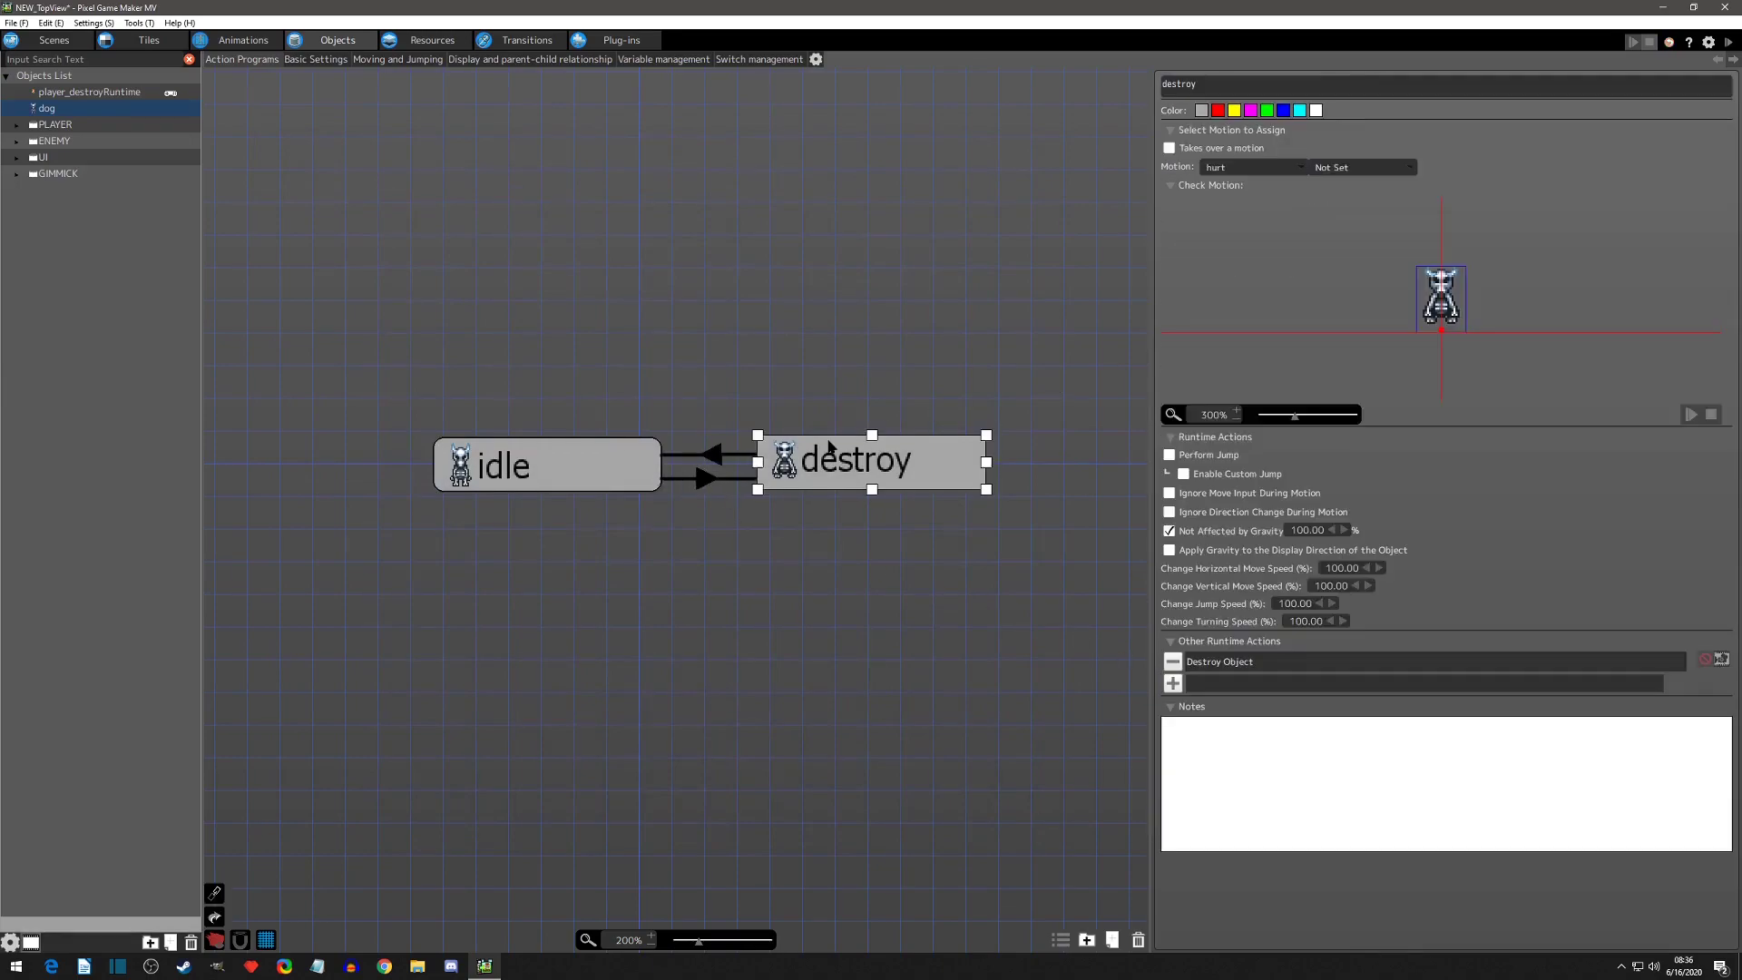
left_click(1730, 45)
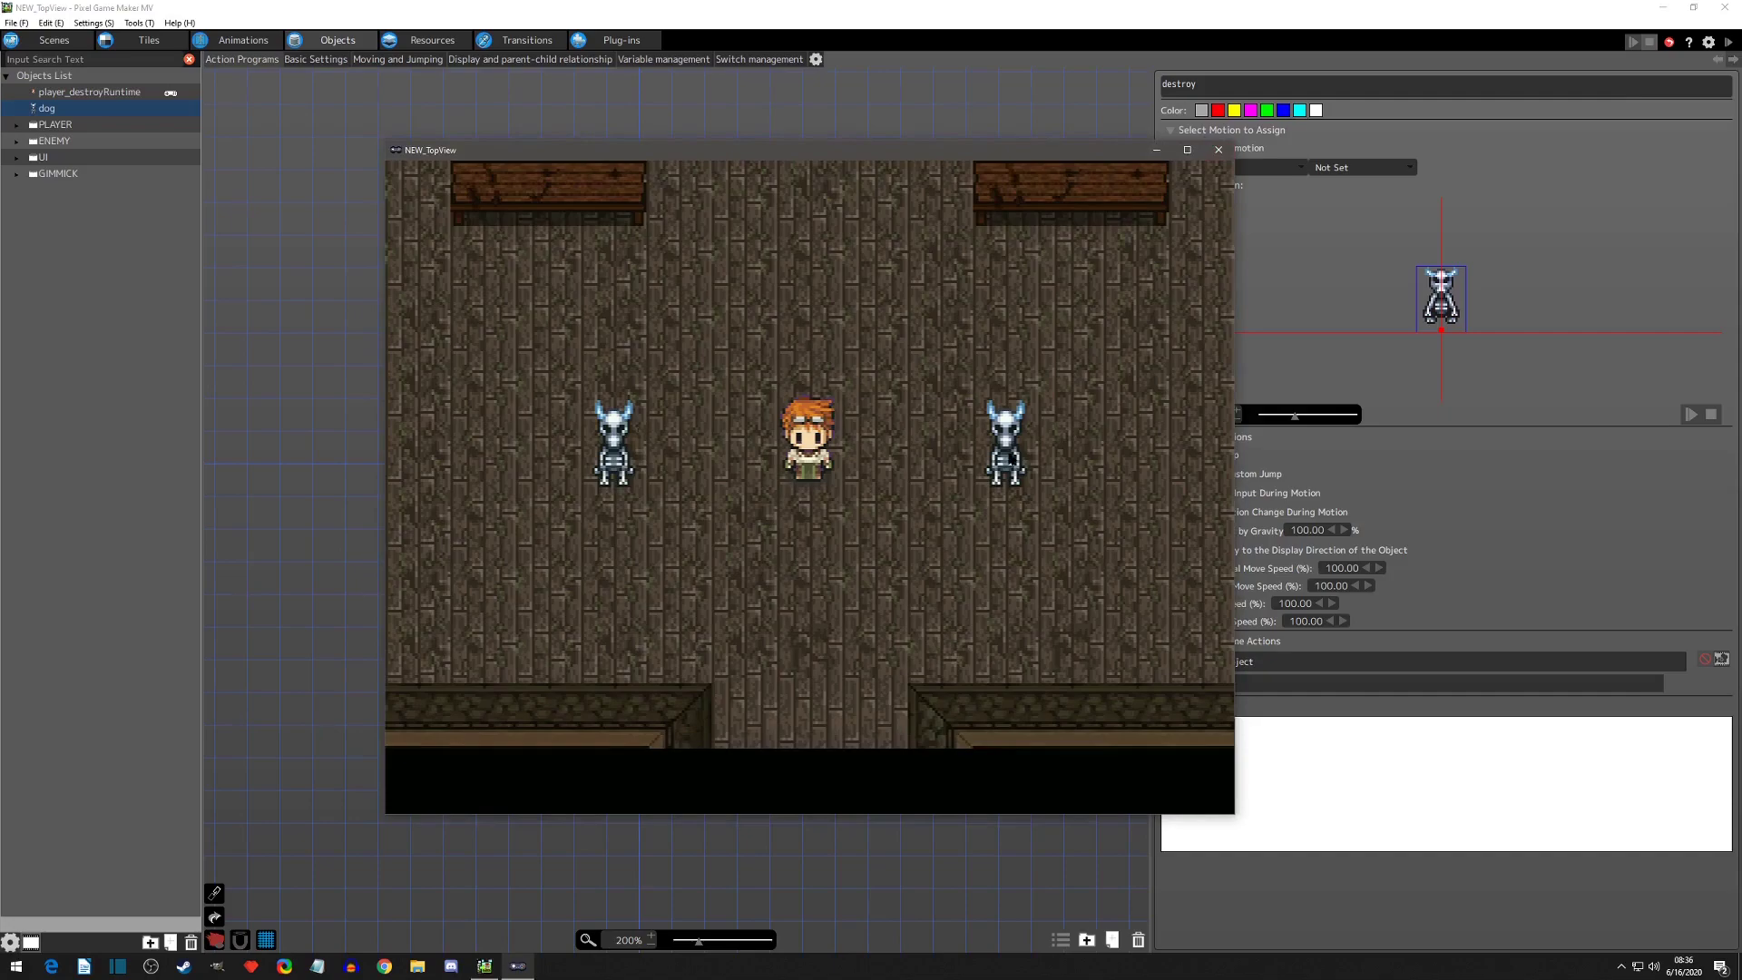
left_click(540, 169)
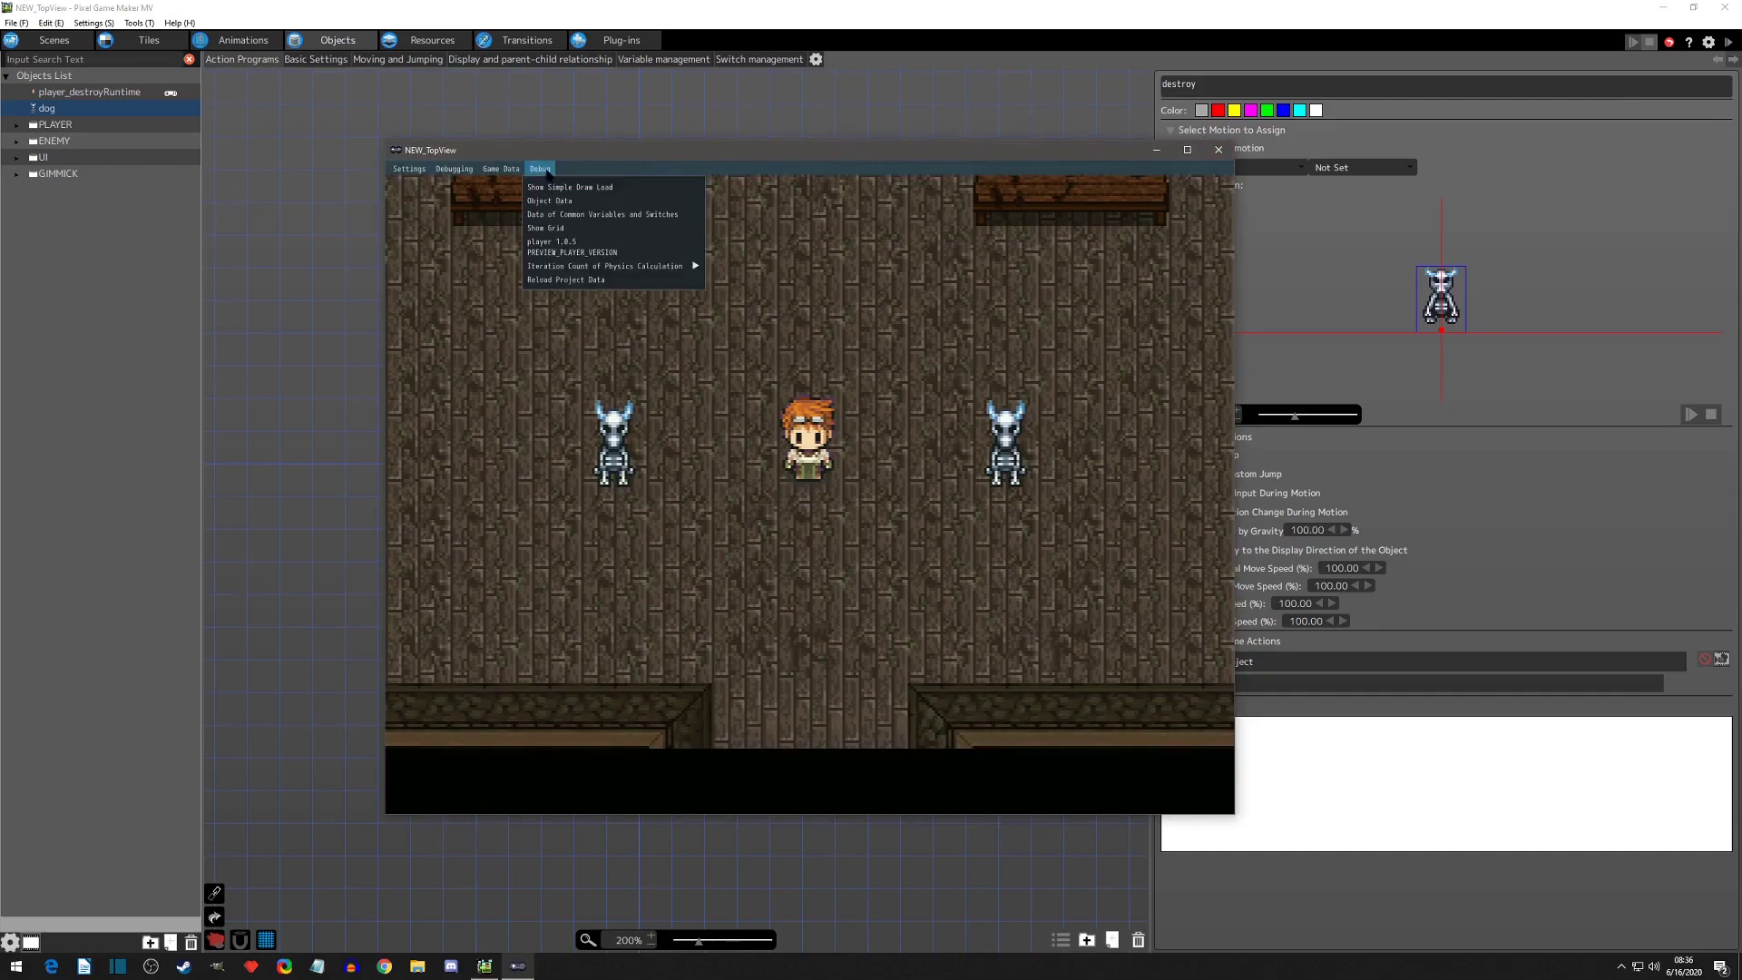
left_click(572, 202)
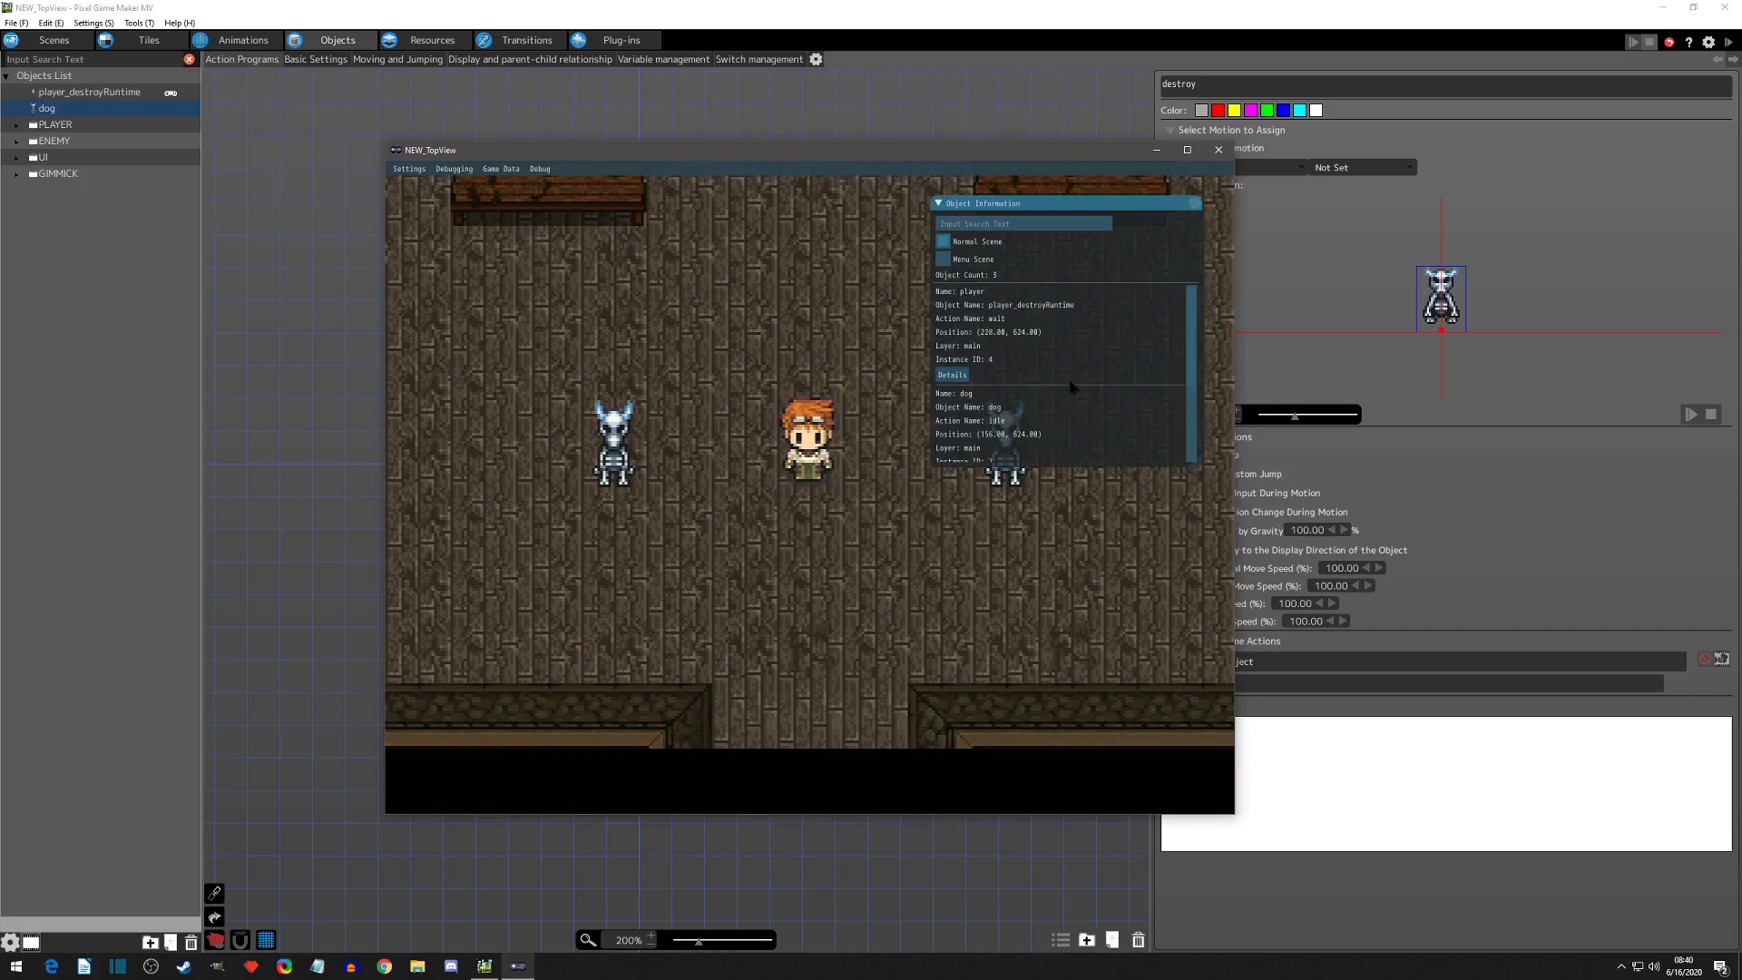
left_click_drag(1199, 465, 1218, 663)
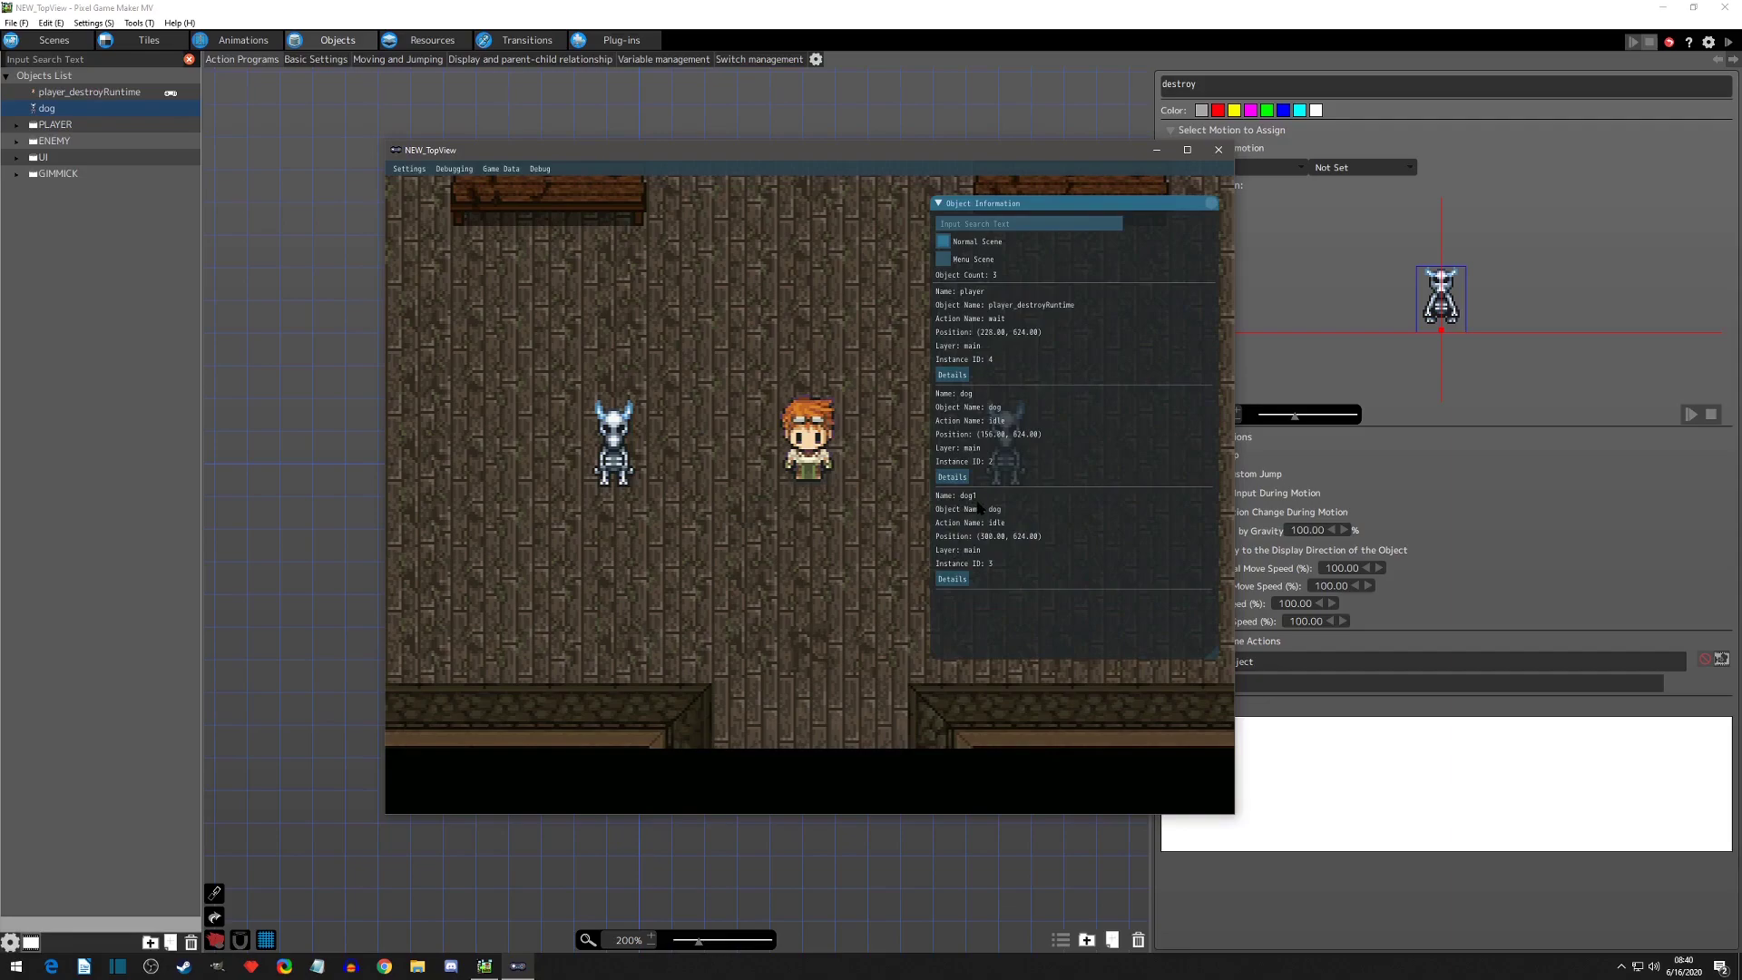
Slash both dogs in the test play while watching the object information, and end the test.
key("Left")
key("z")
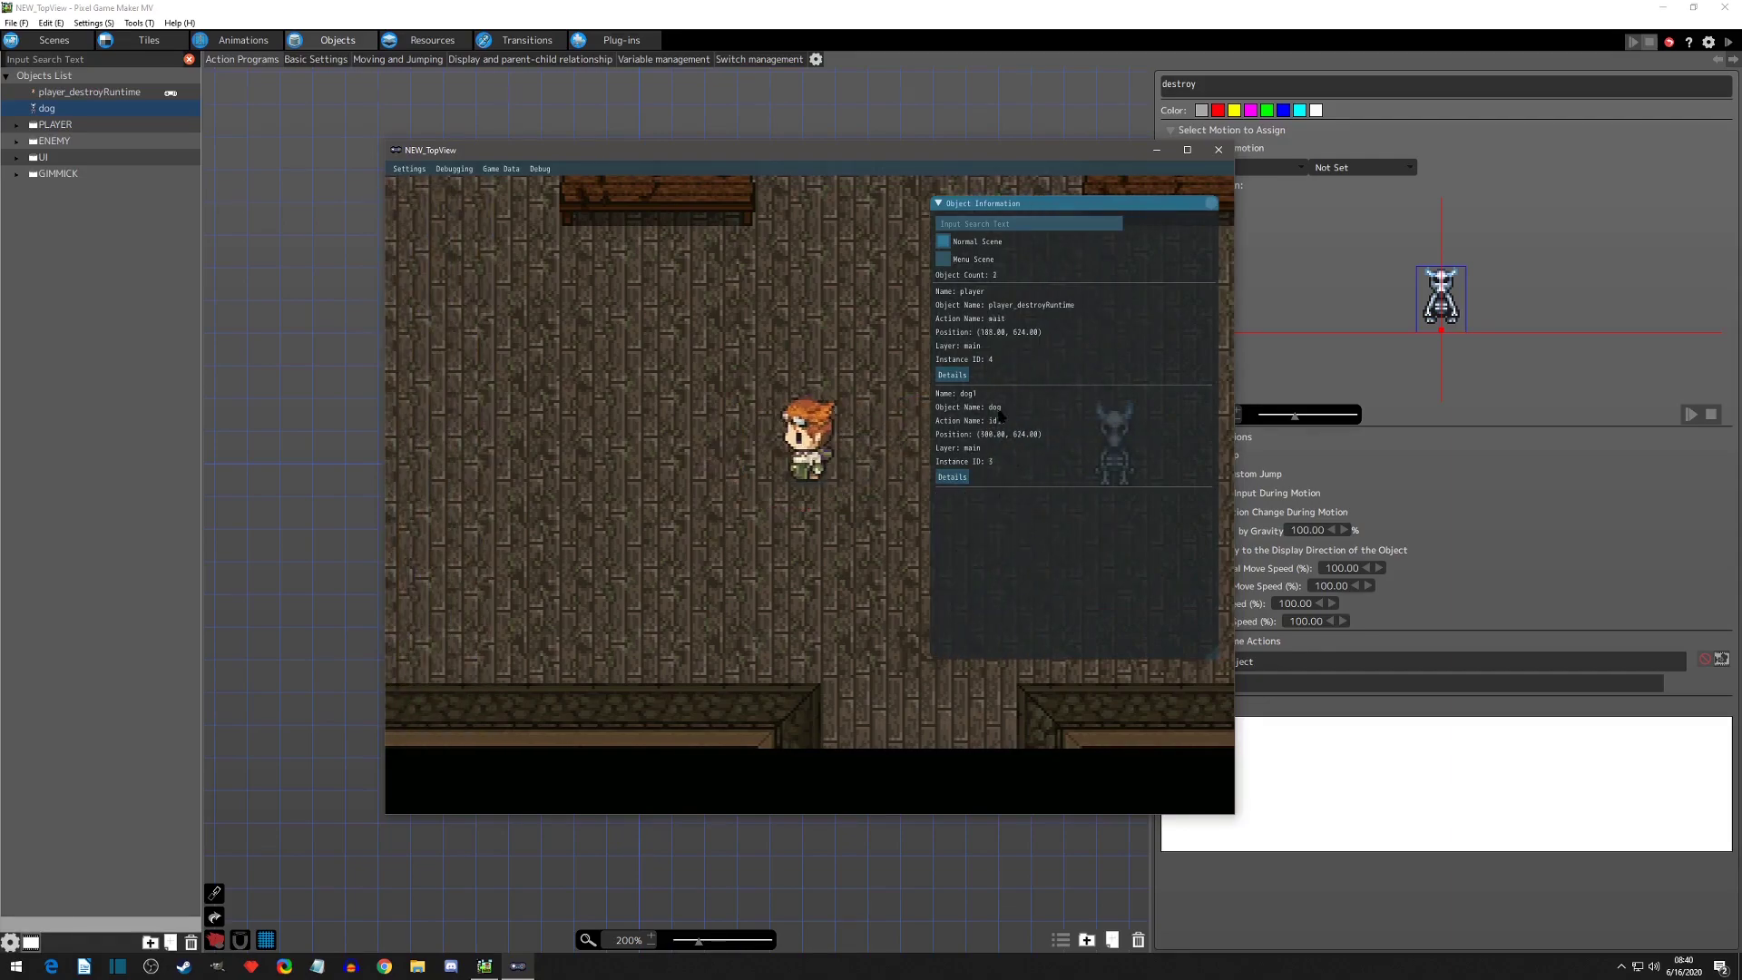
key("Right")
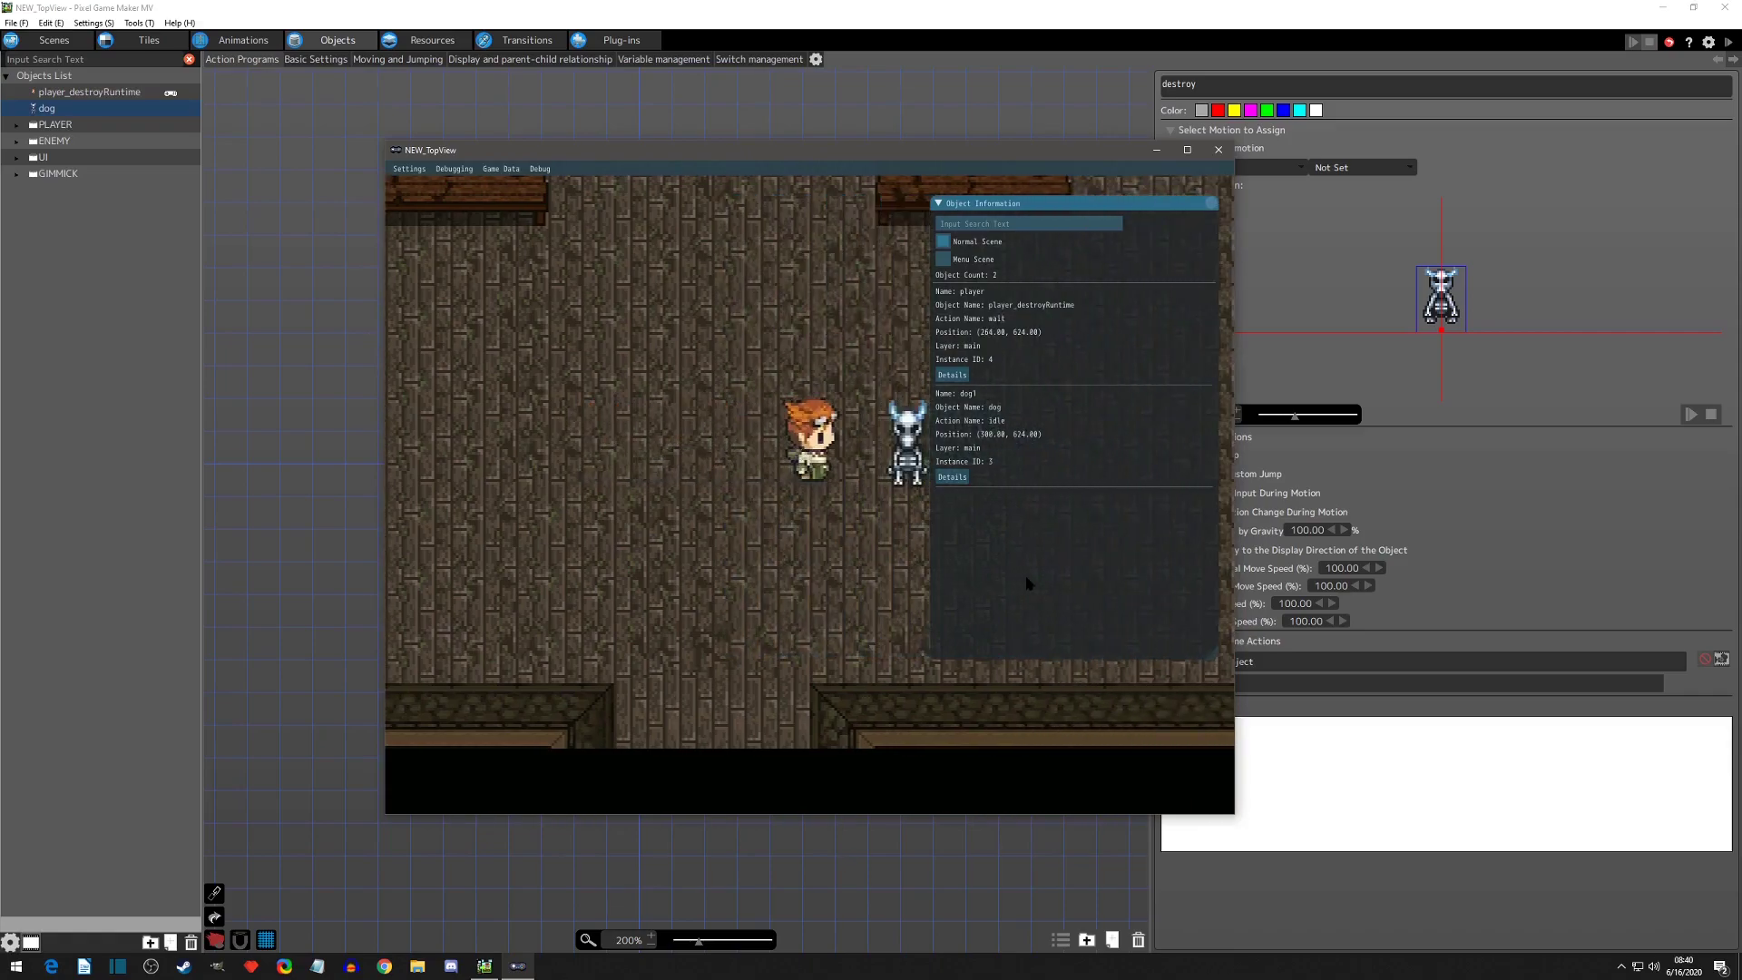
key("z")
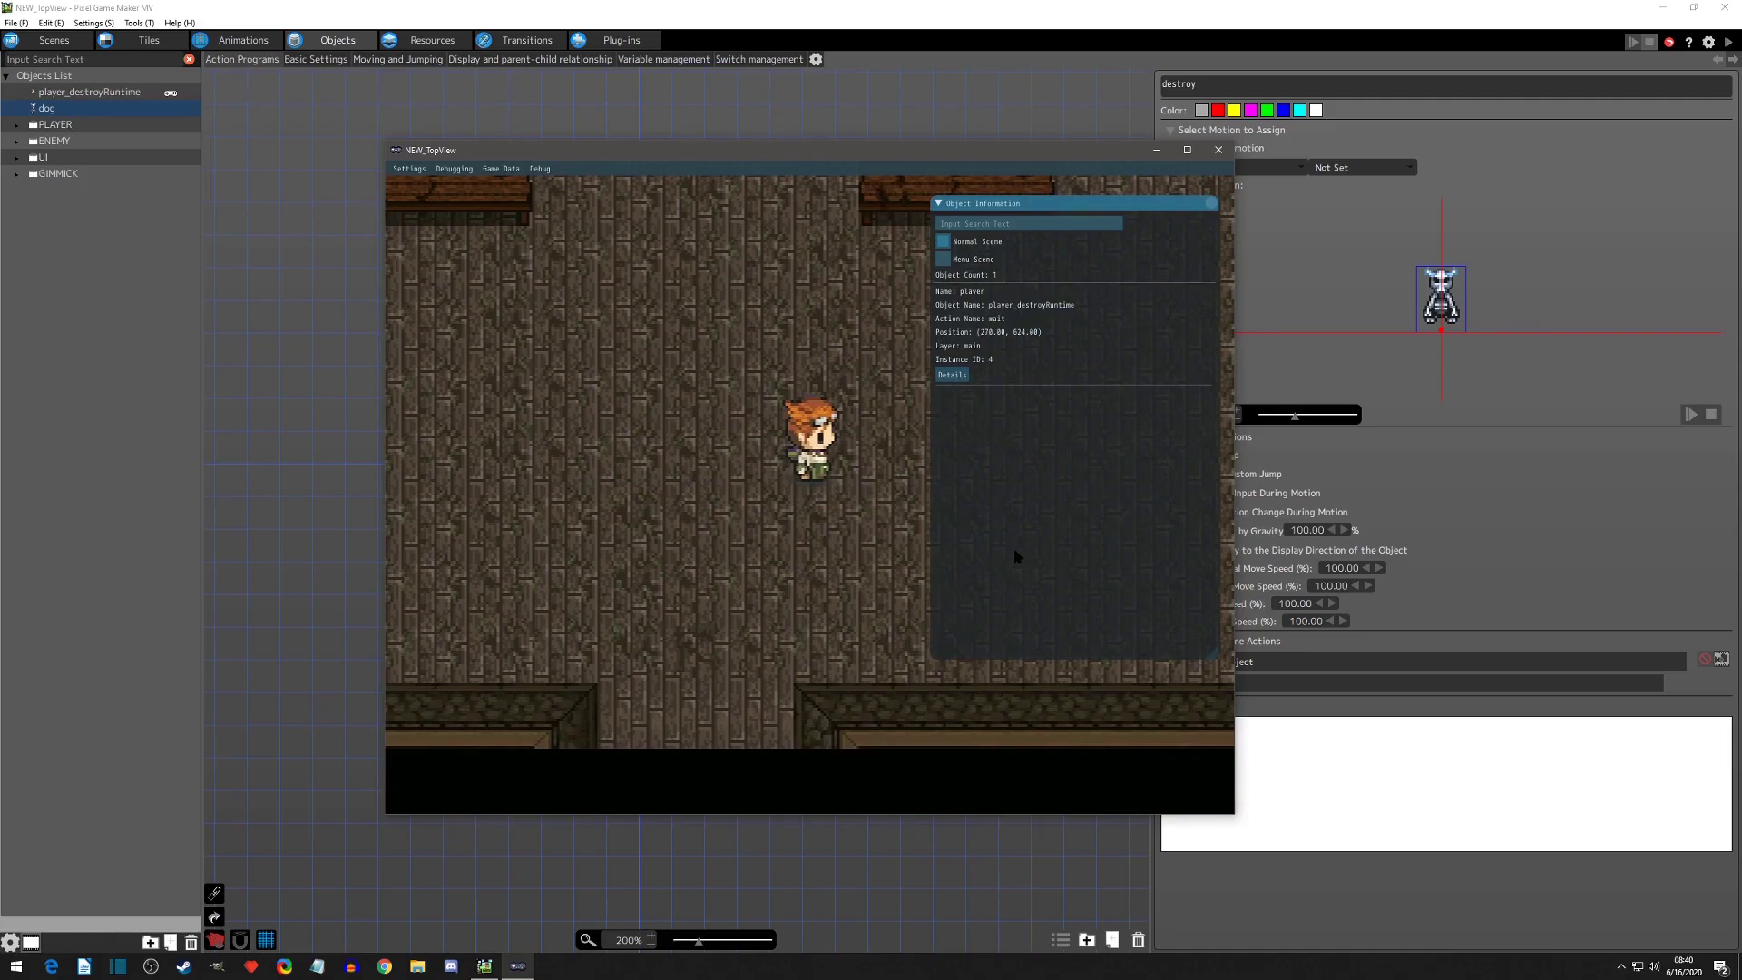
left_click(1211, 205)
left_click(1220, 151)
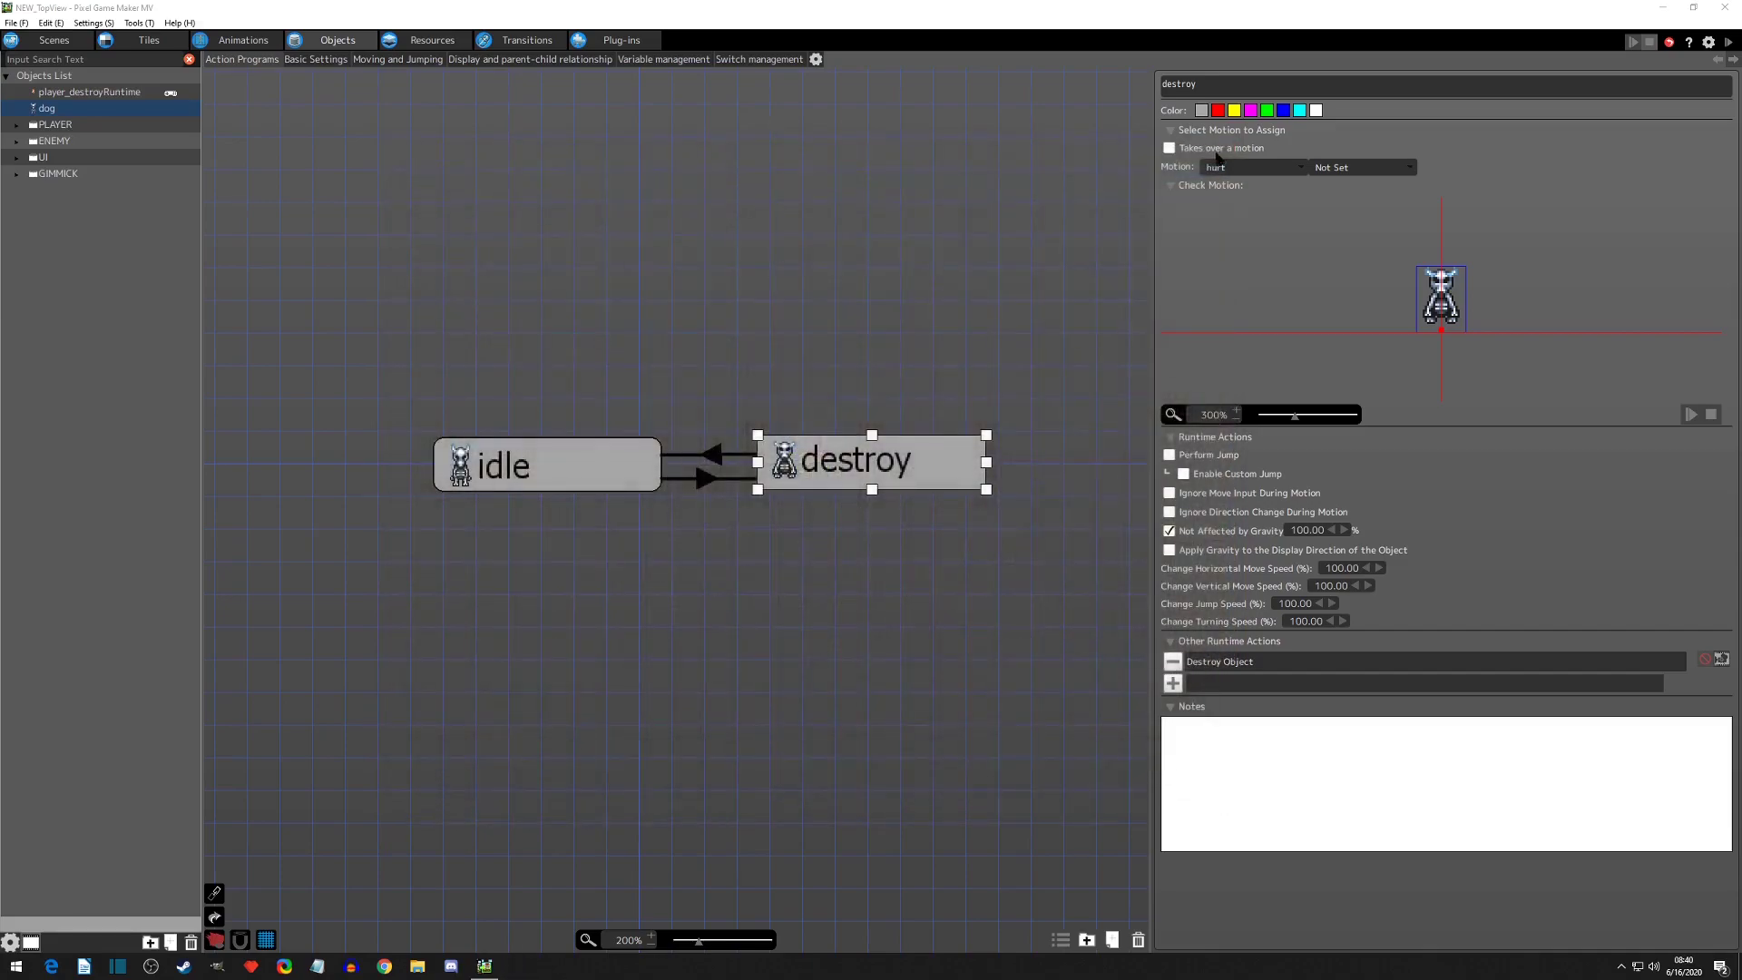
Remove Destroy Object from the dog's destroy action and enable Forcibly Destroy On No HP for the dog.
left_click(1174, 668)
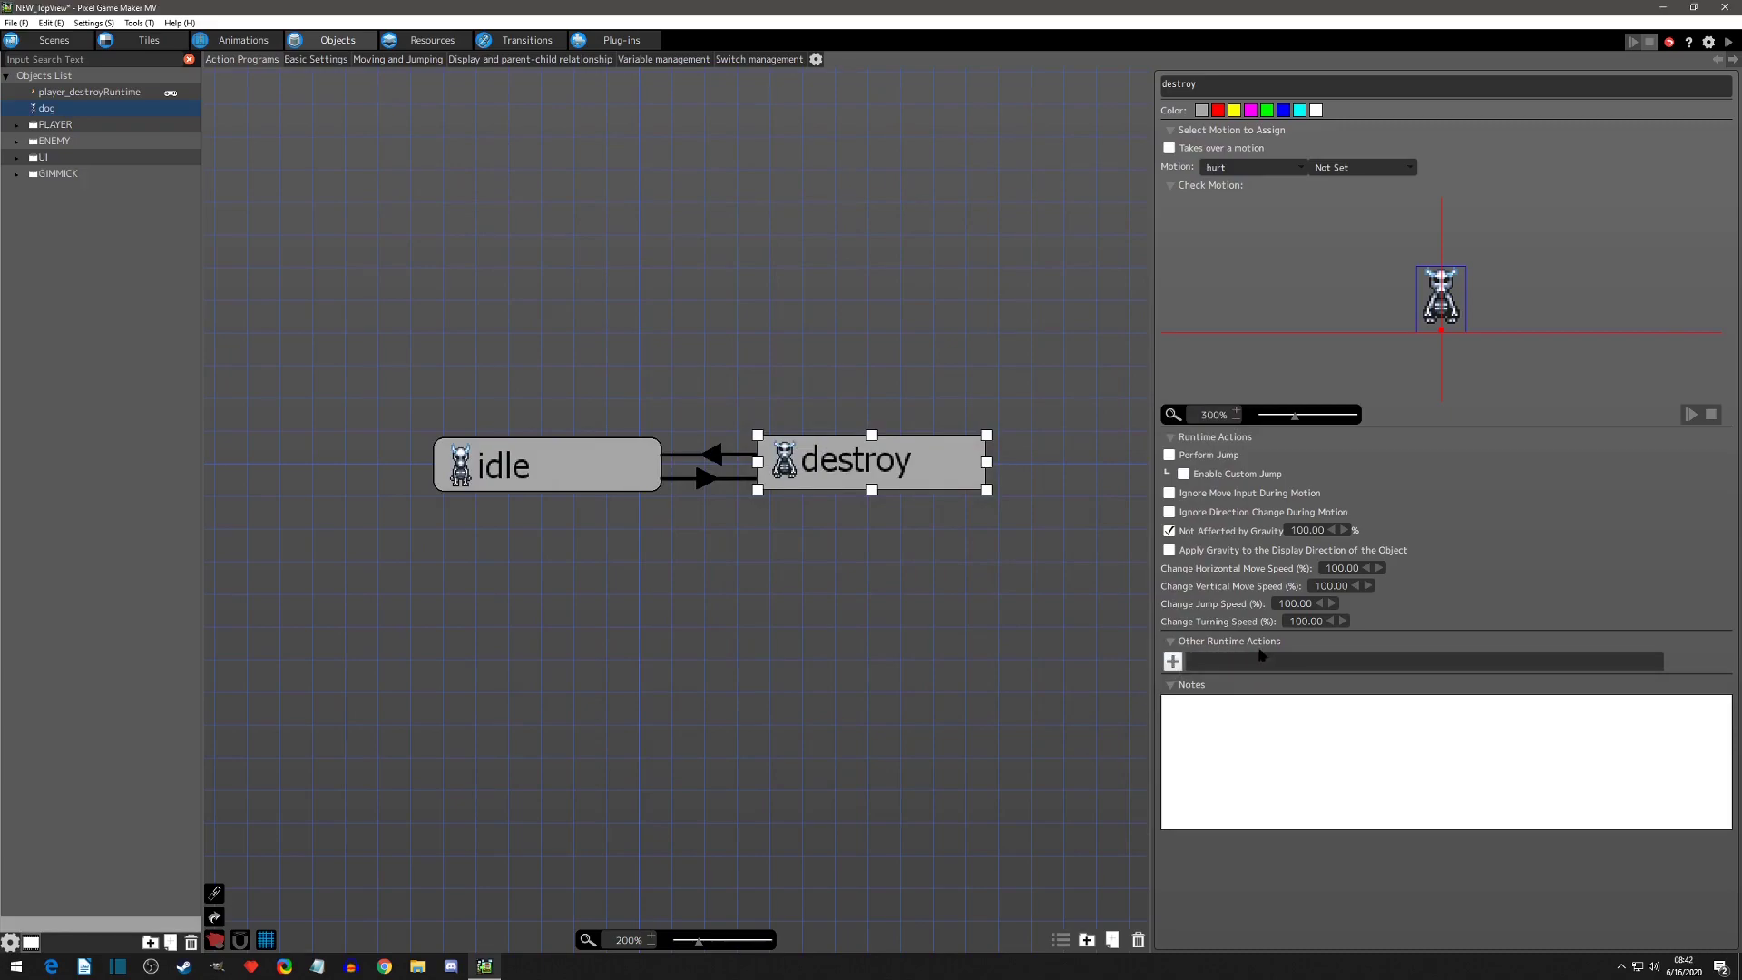
left_click(314, 60)
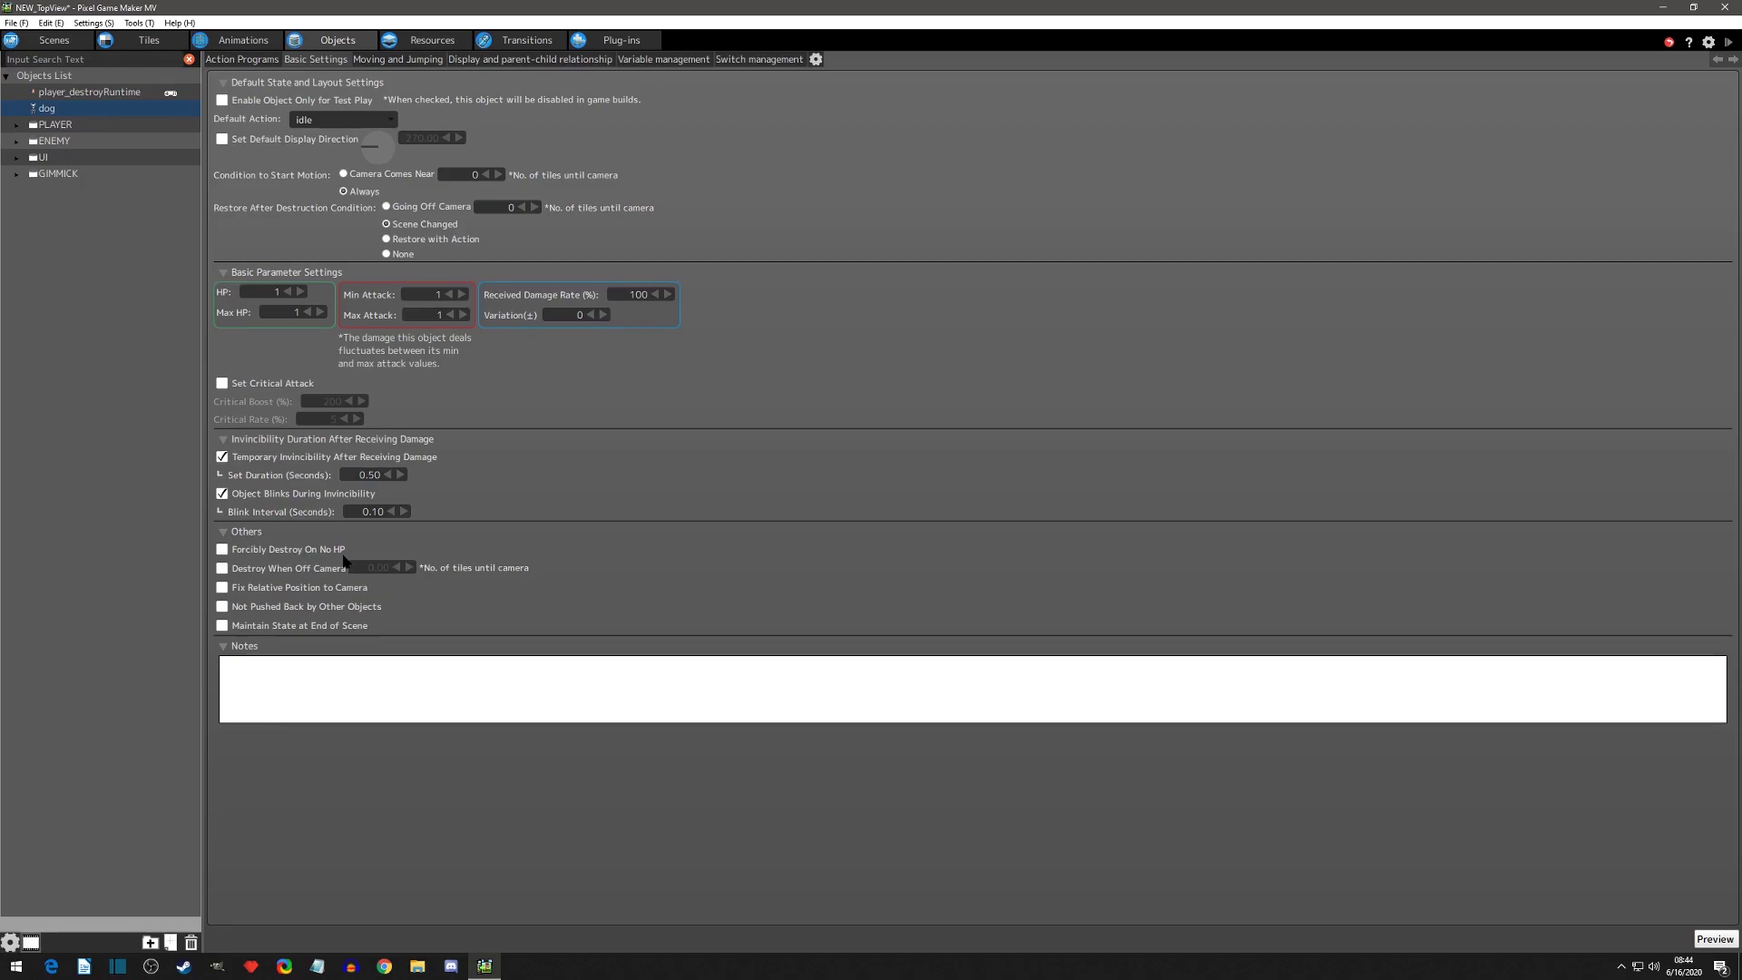
left_click(239, 60)
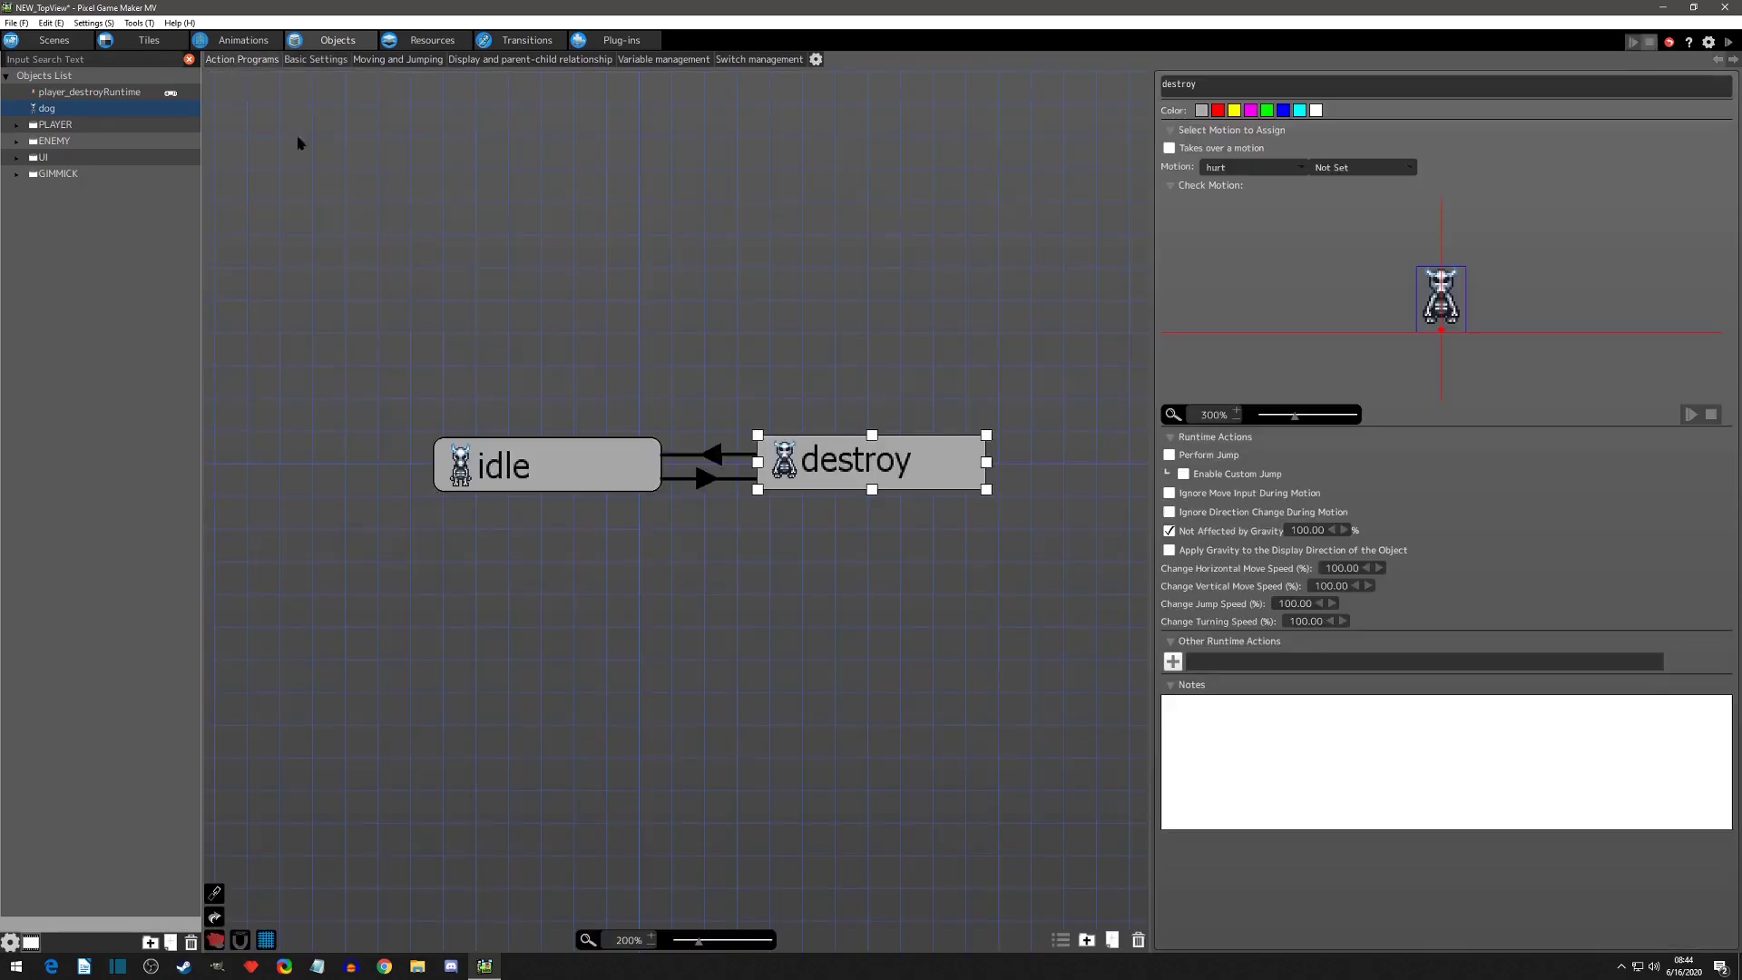
left_click(710, 481)
left_click(947, 477)
left_click(302, 60)
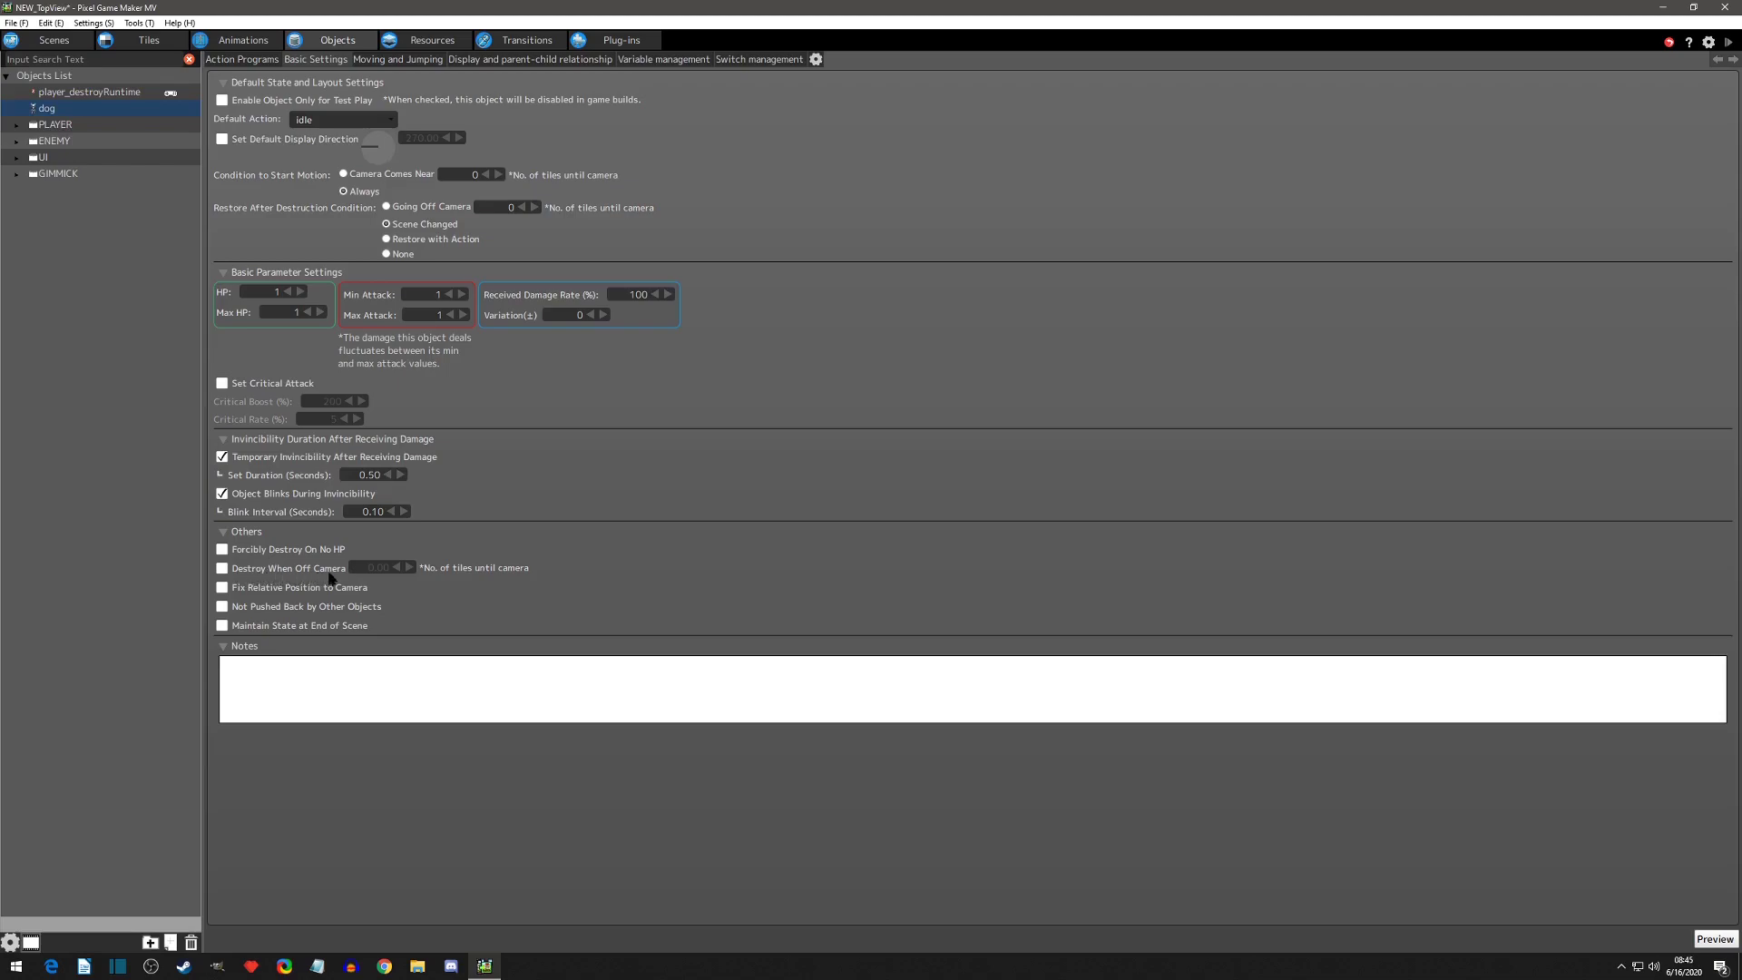
left_click(225, 550)
Test play the forced destruction setting by slashing both dogs, and close the game window.
left_click(1727, 42)
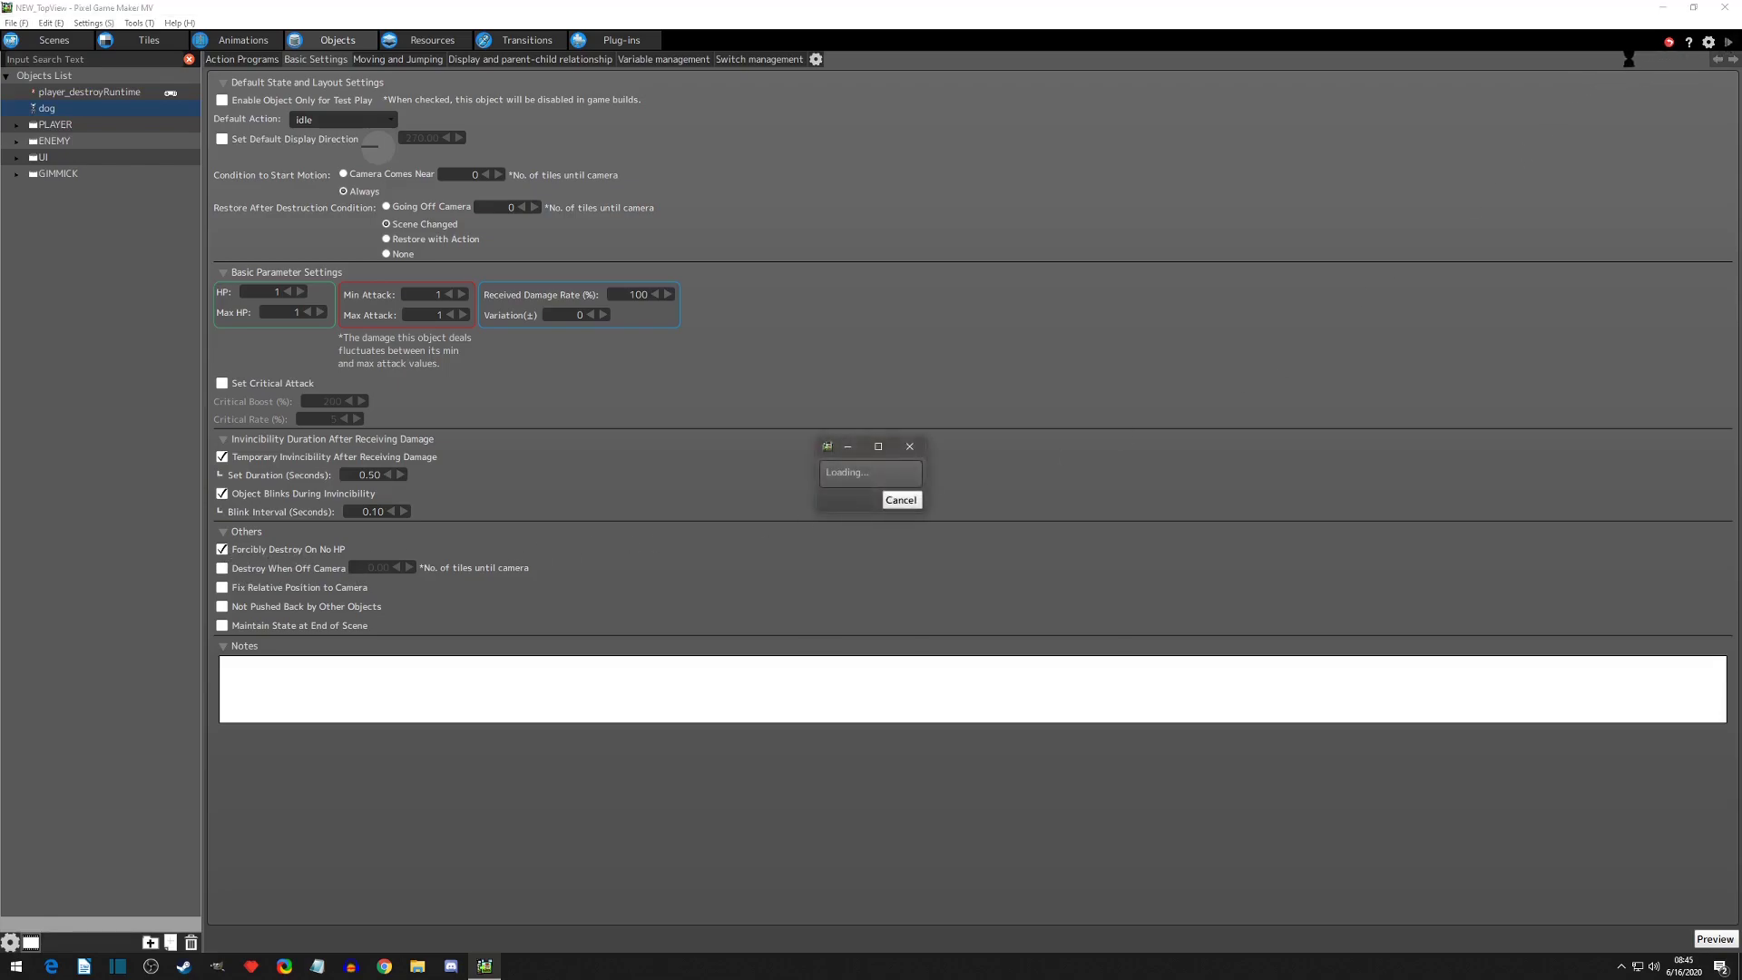
key("Left")
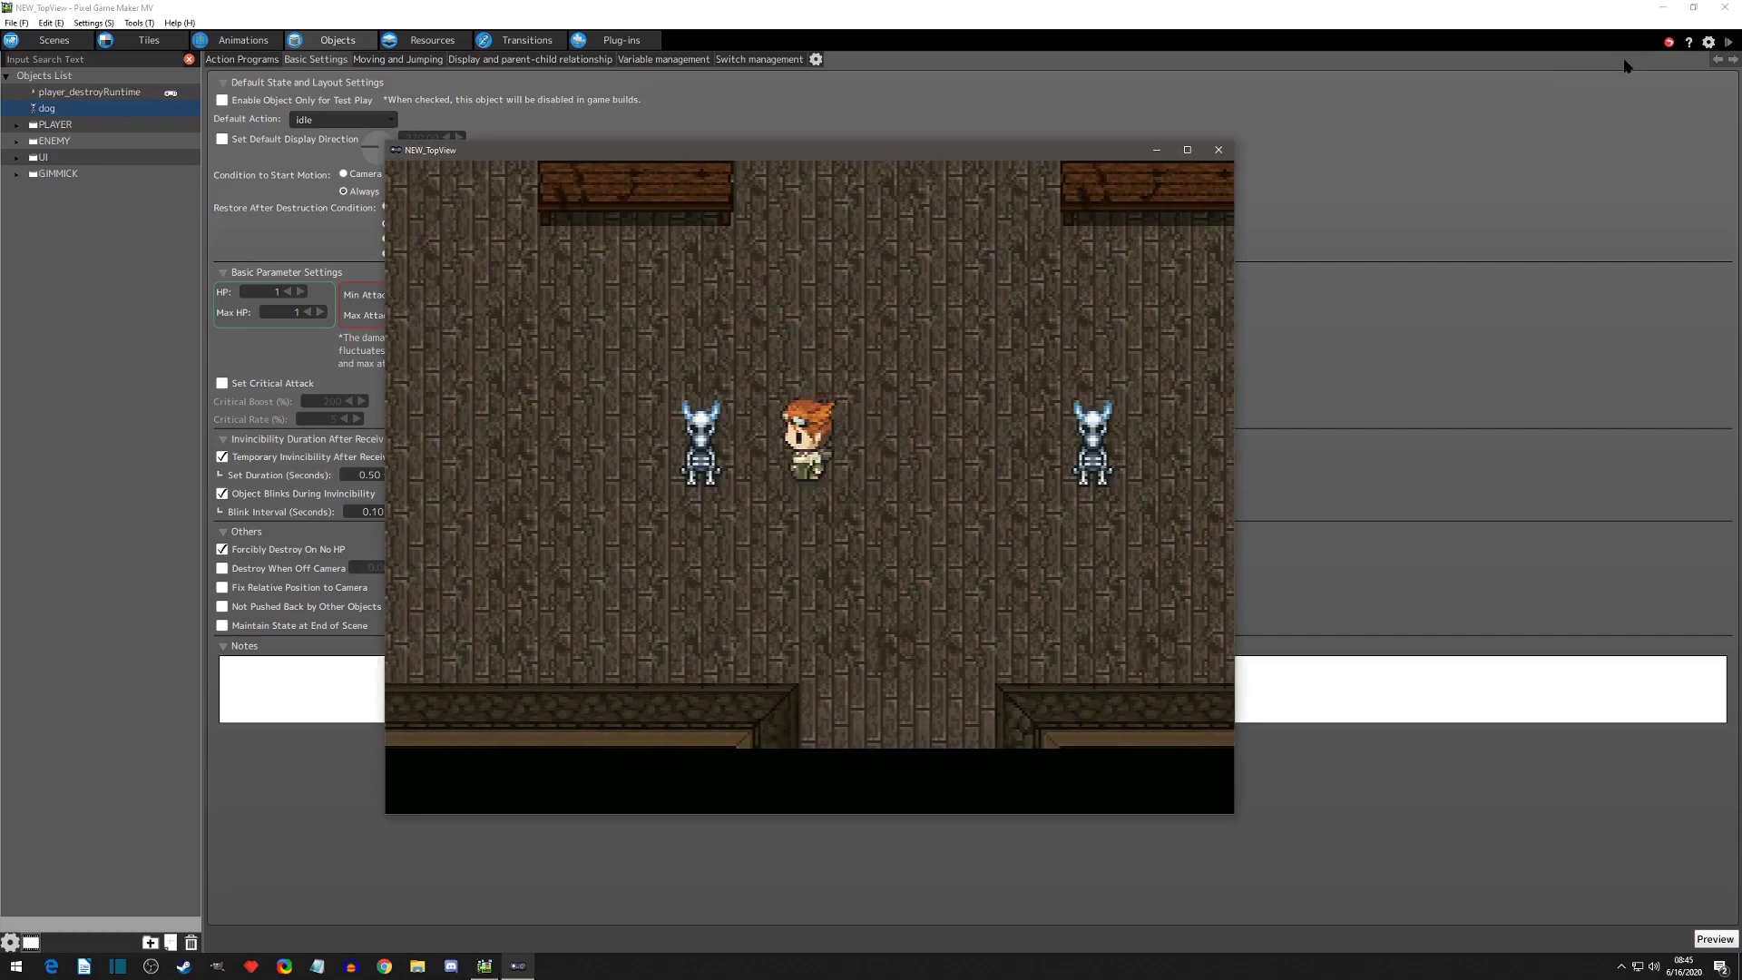
key("z")
key("Right")
key("Right")
key("z")
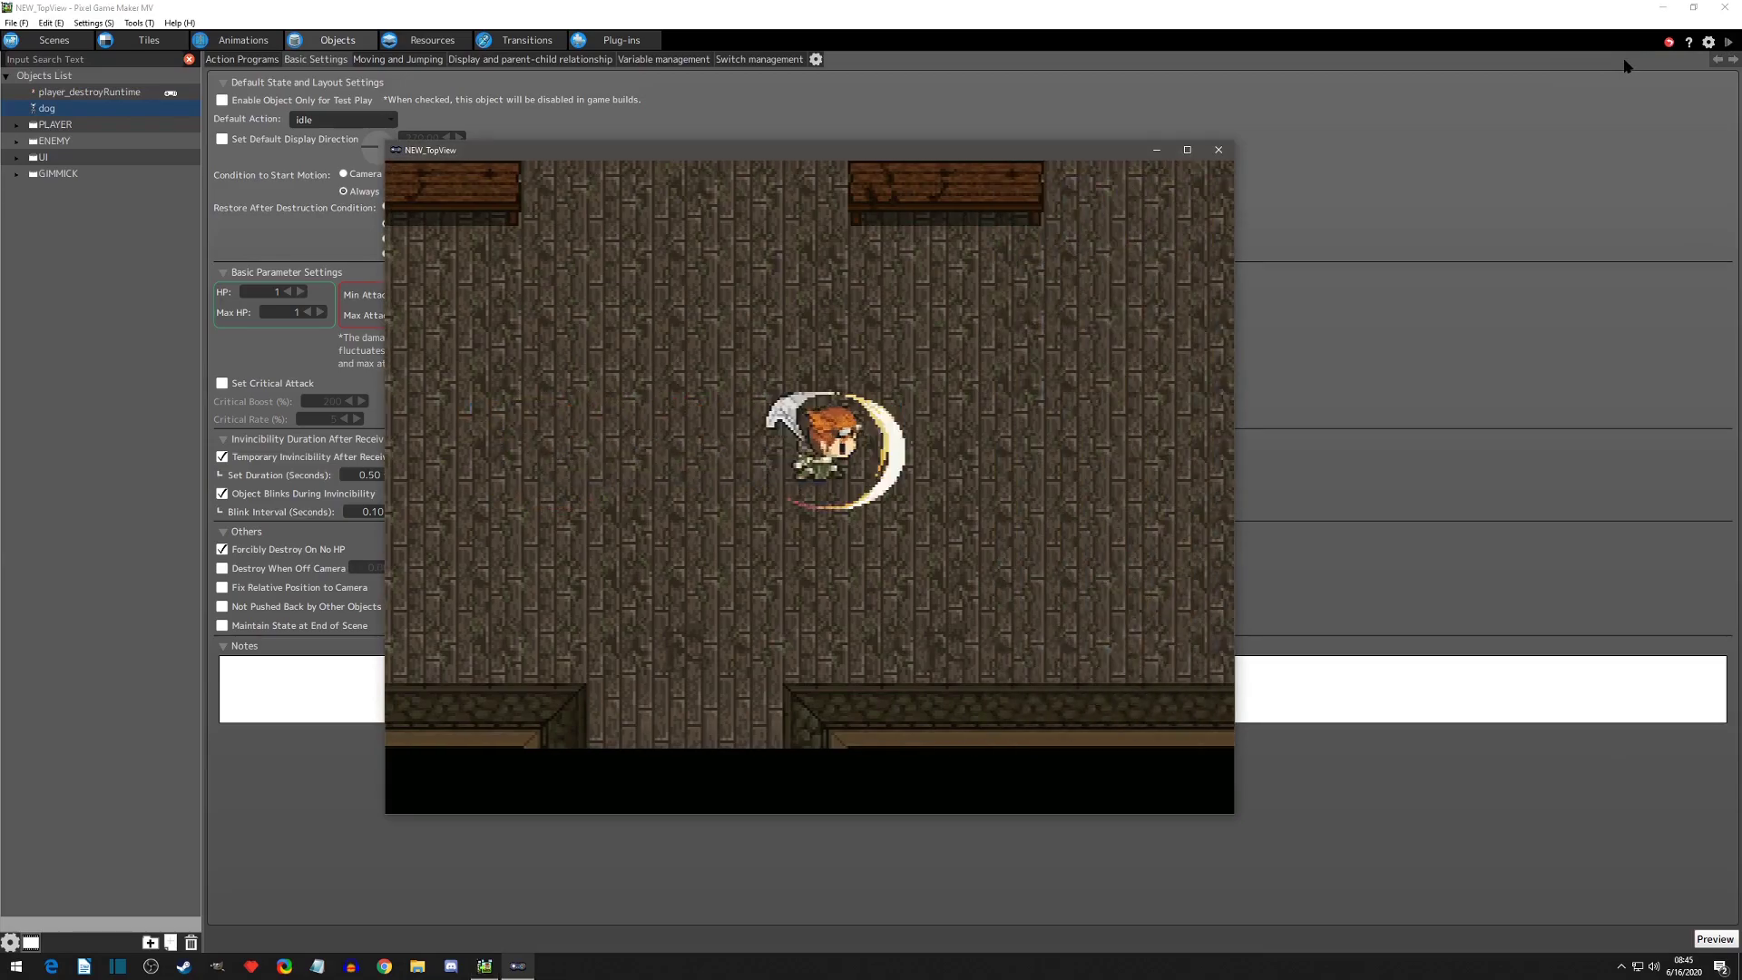
key("Left")
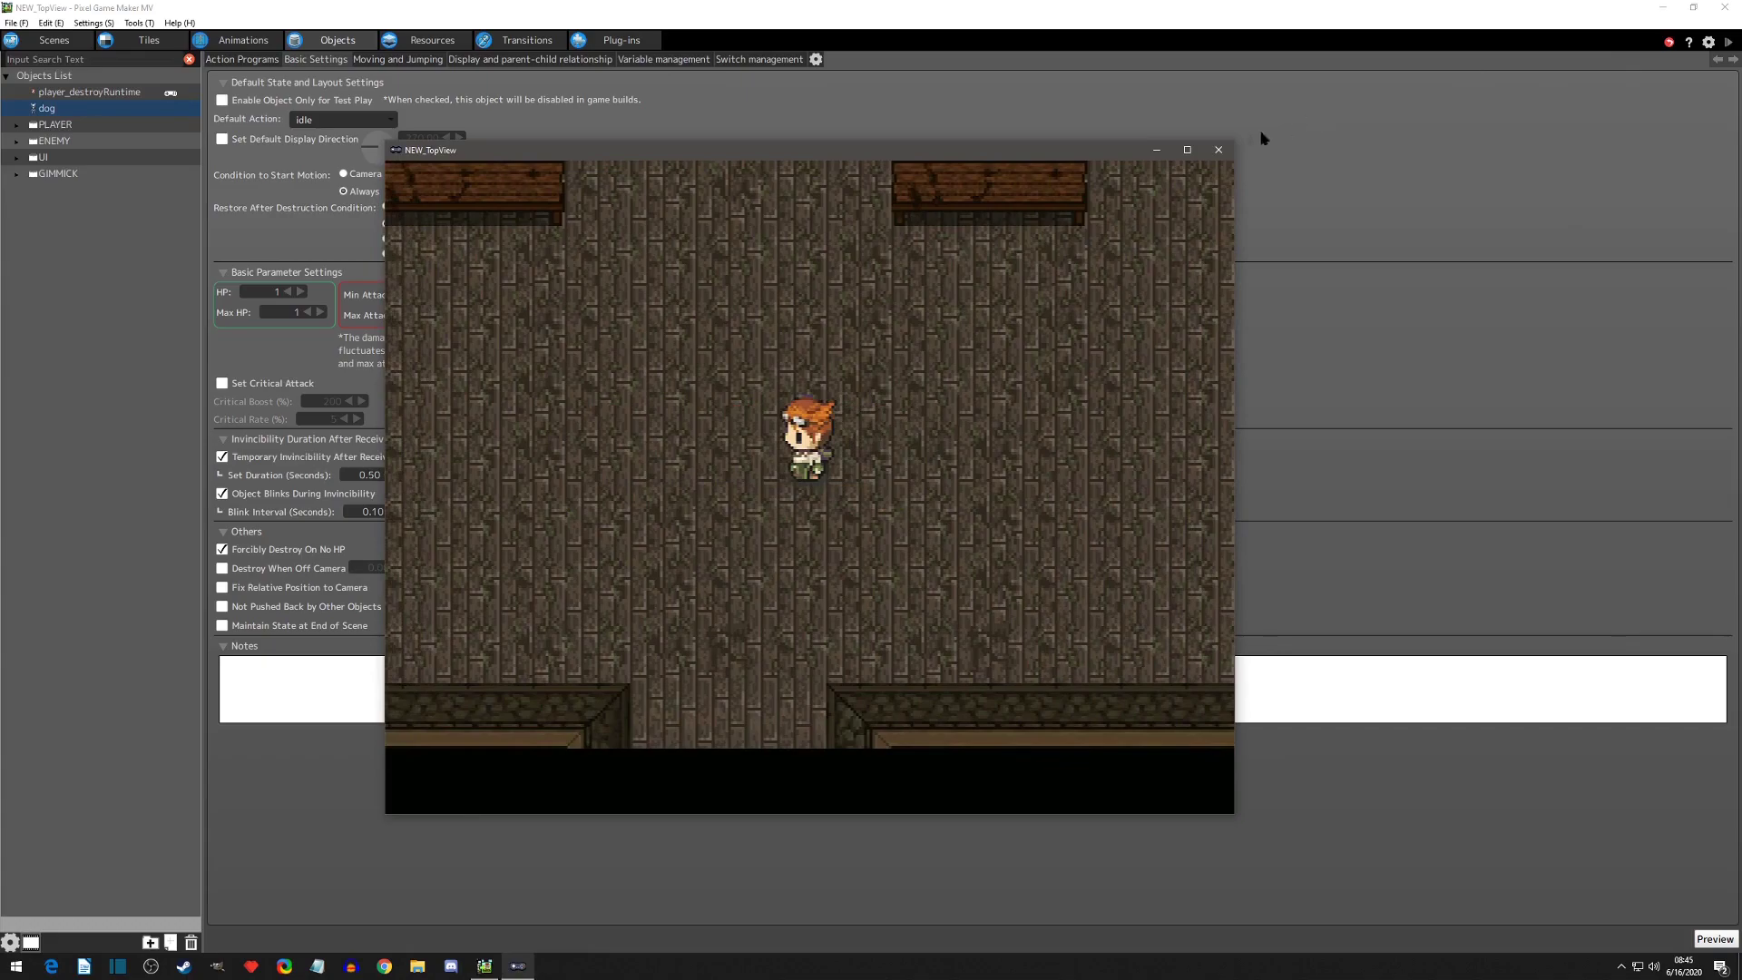
left_click(1218, 149)
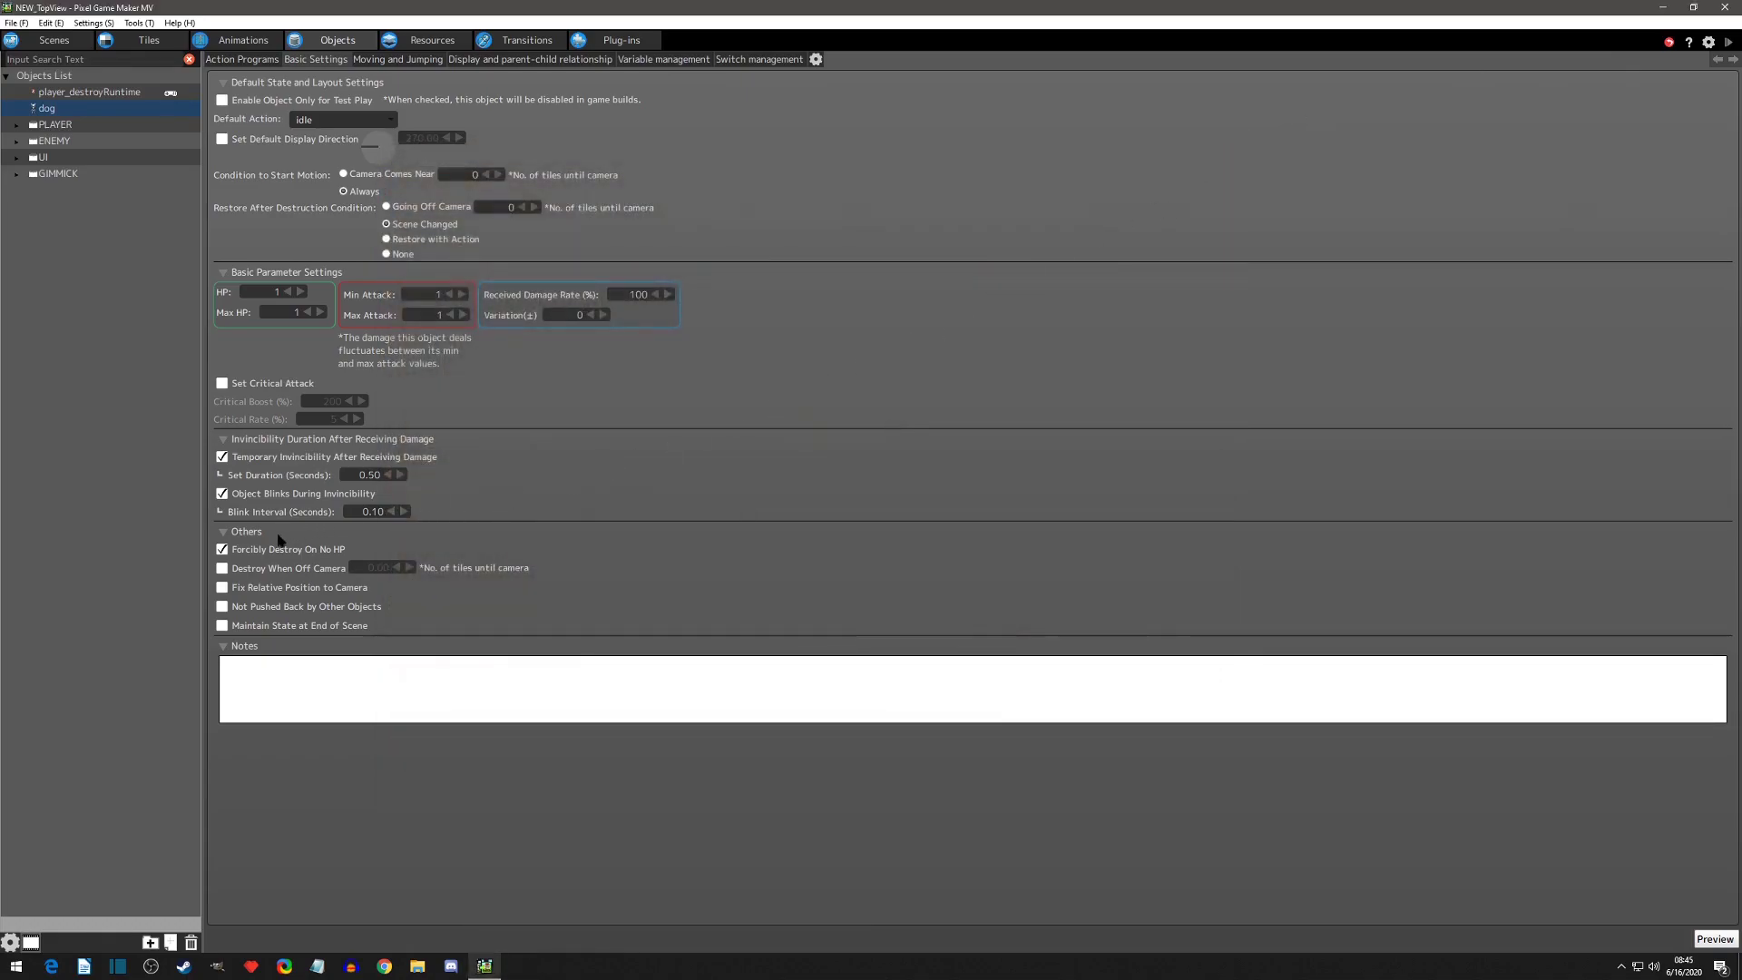
Disable Forcibly Destroy On No HP for the dog, enable Destroy When Off Camera, and save the project.
left_click(222, 550)
left_click(222, 569)
key("ctrl+s")
Test play Destroy When Off Camera by walking up until the dogs leave the view and back down, and close the game.
left_click(1717, 59)
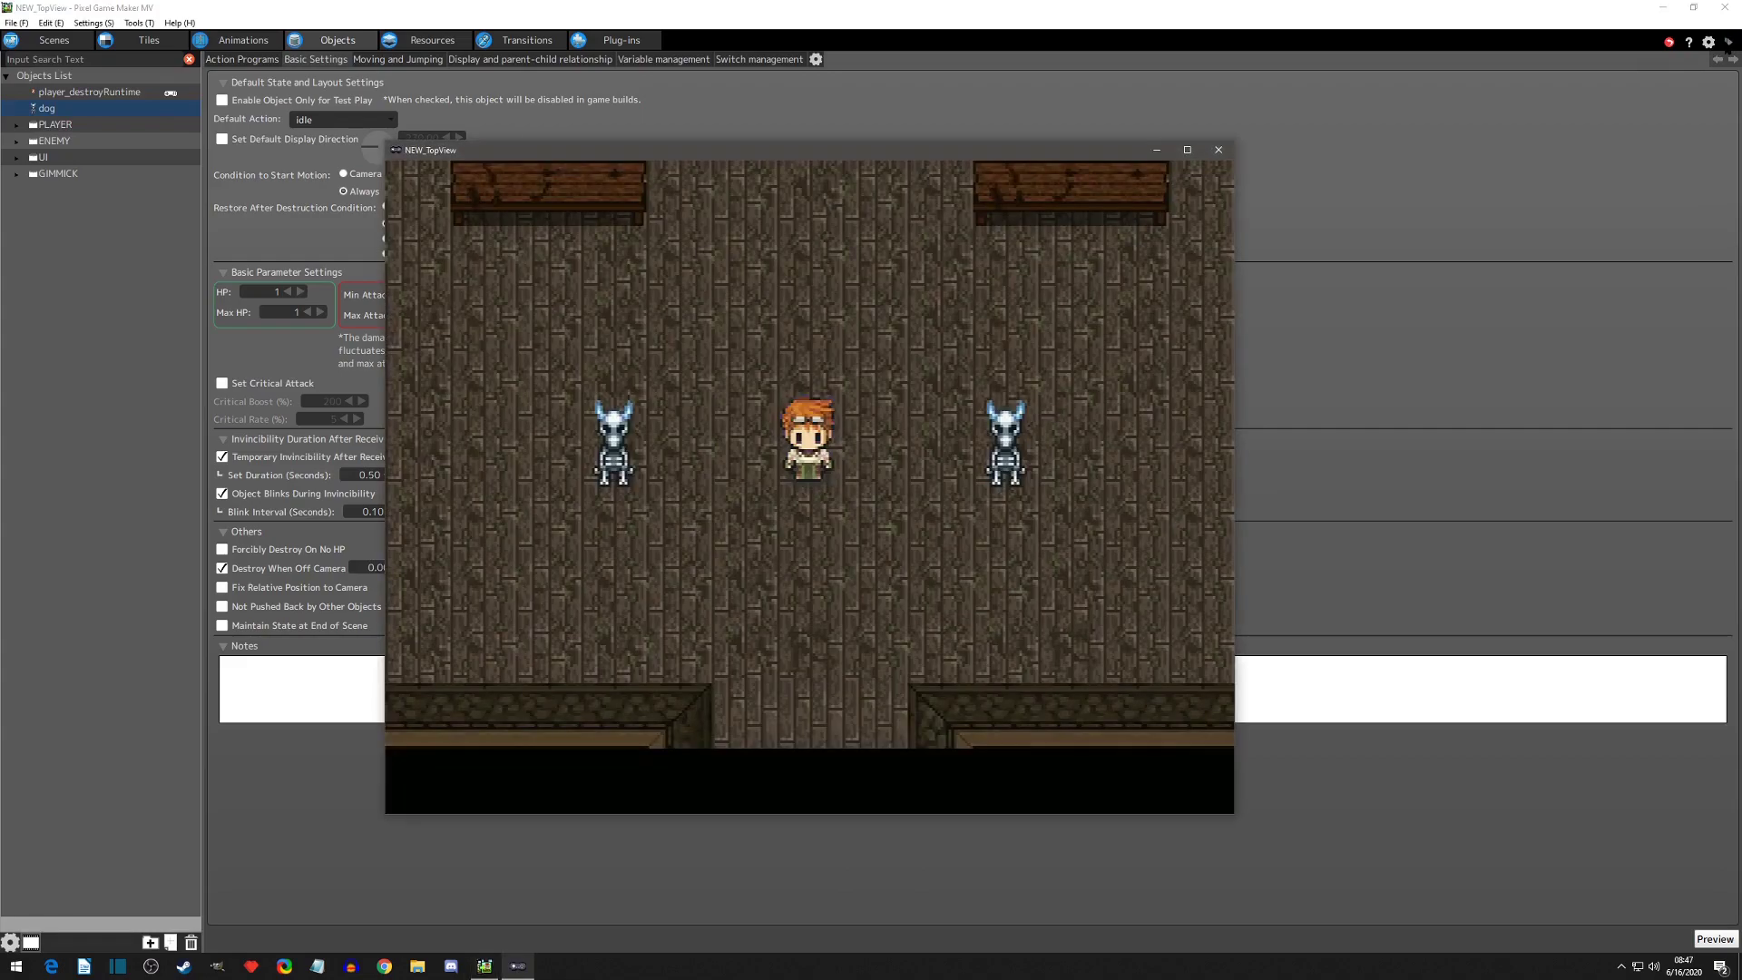
key("Up")
key("Up")
key("Up")
key("Up")
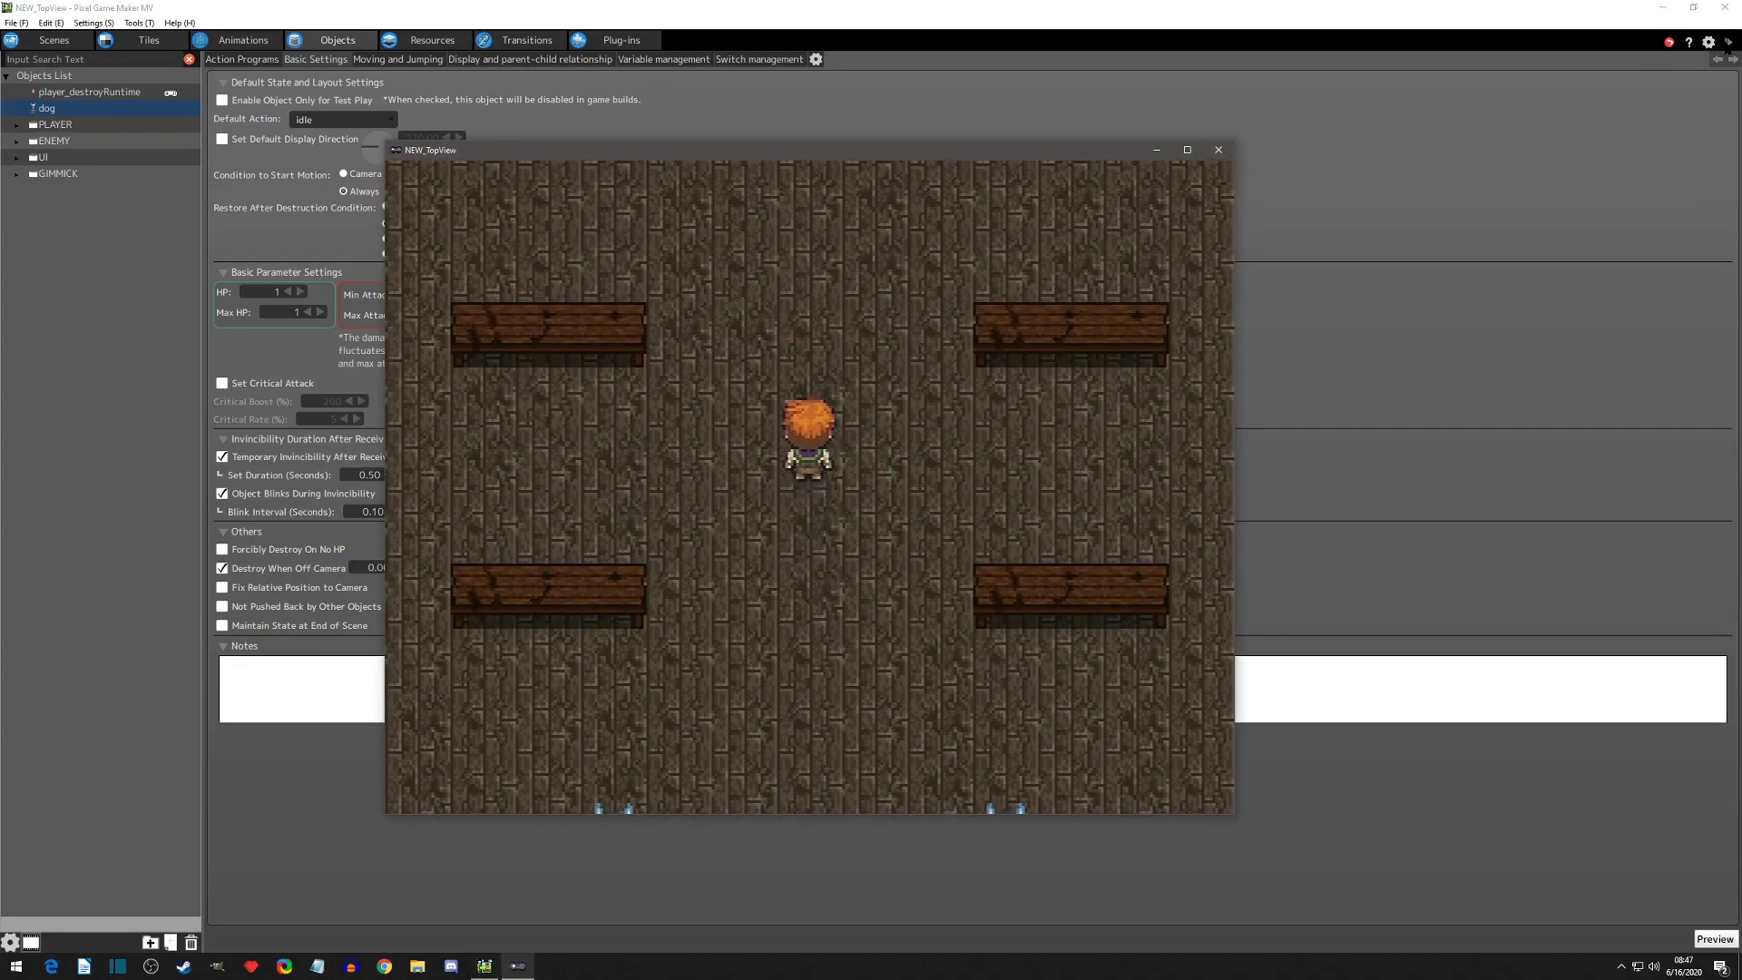
key("Down")
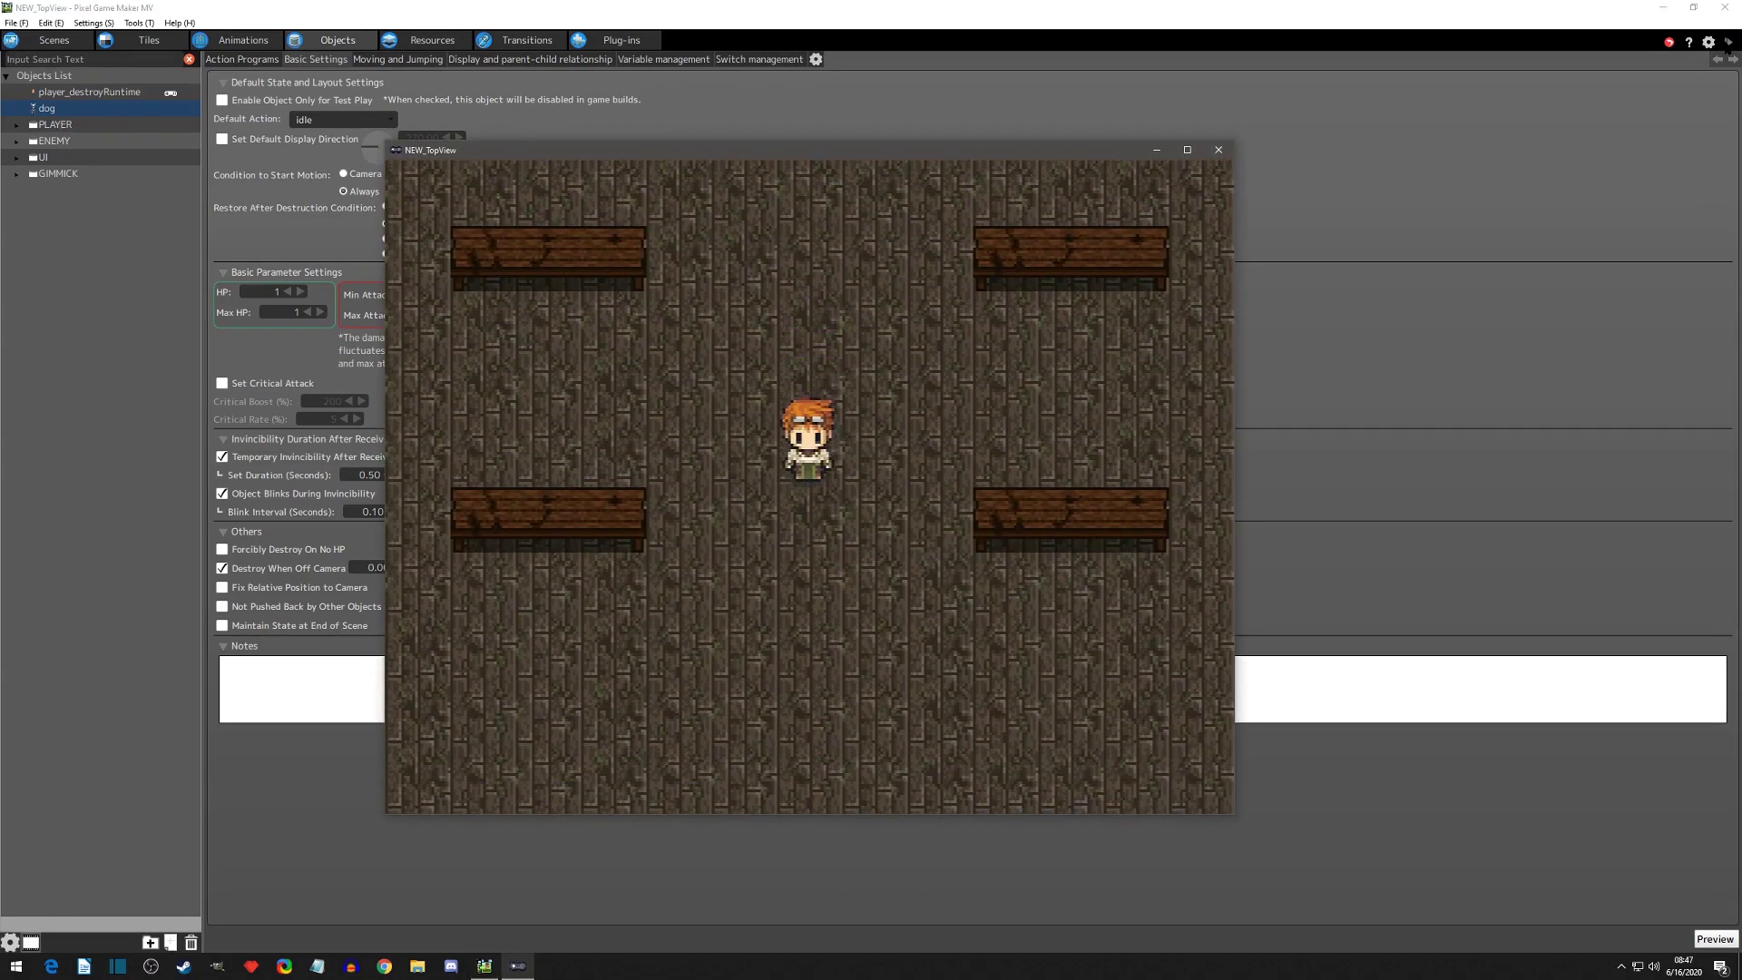
key("Down")
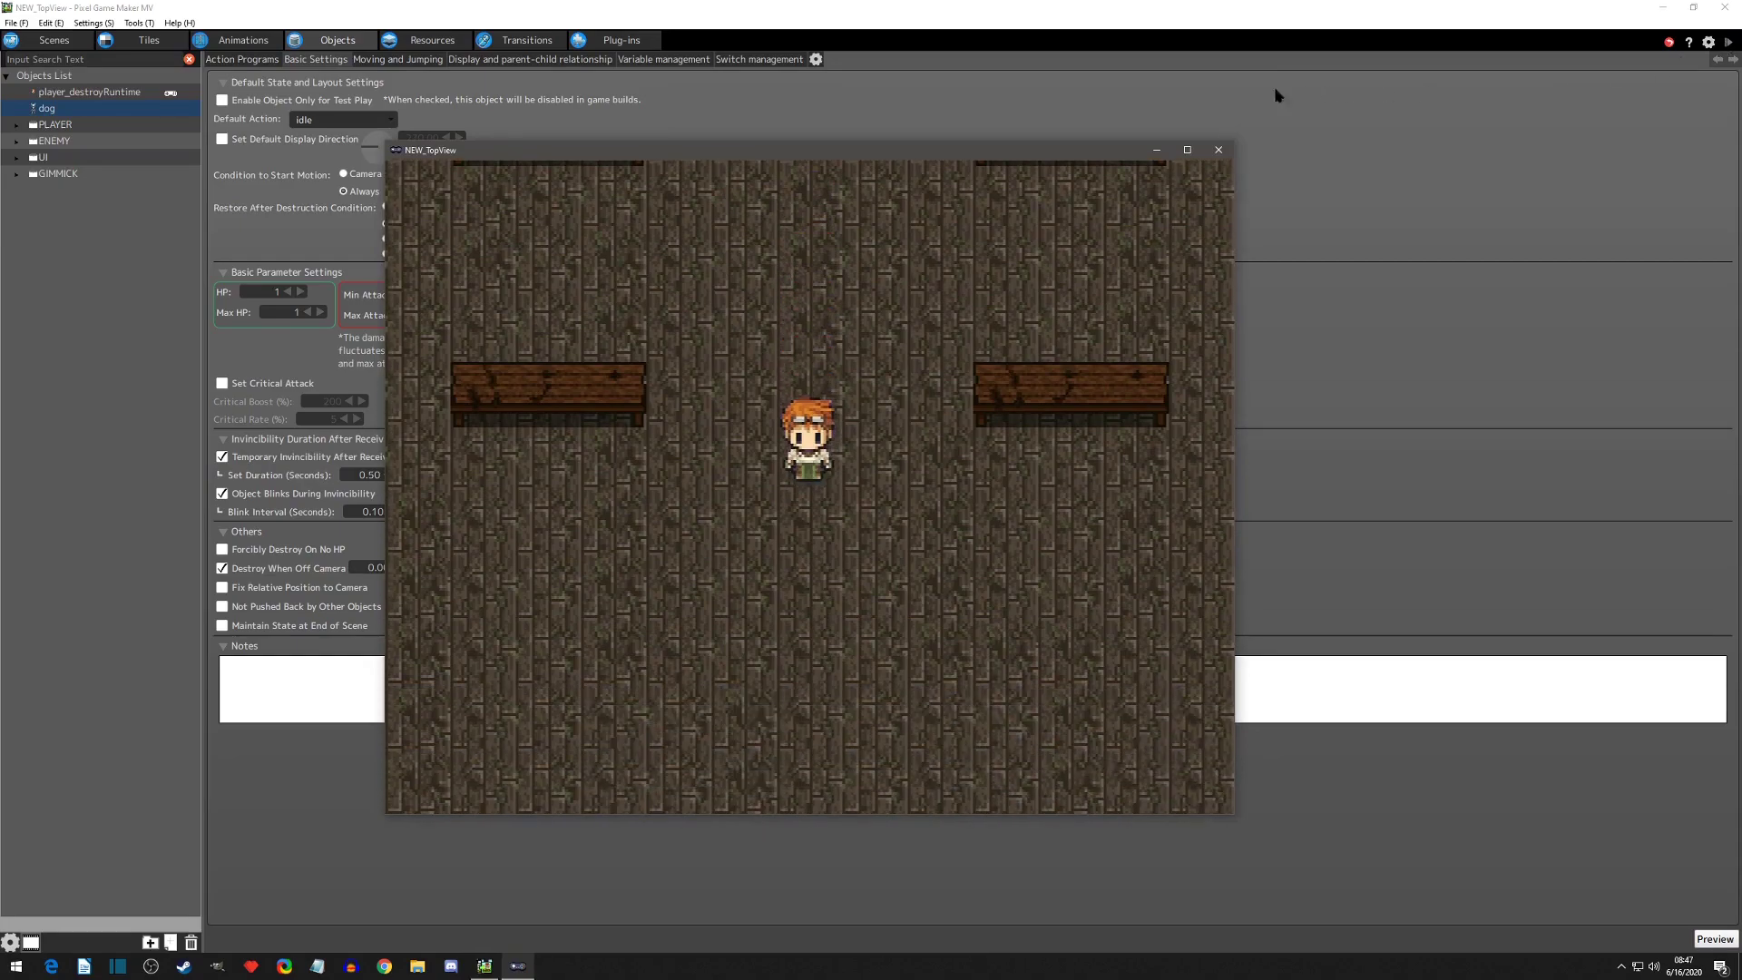
left_click(1219, 150)
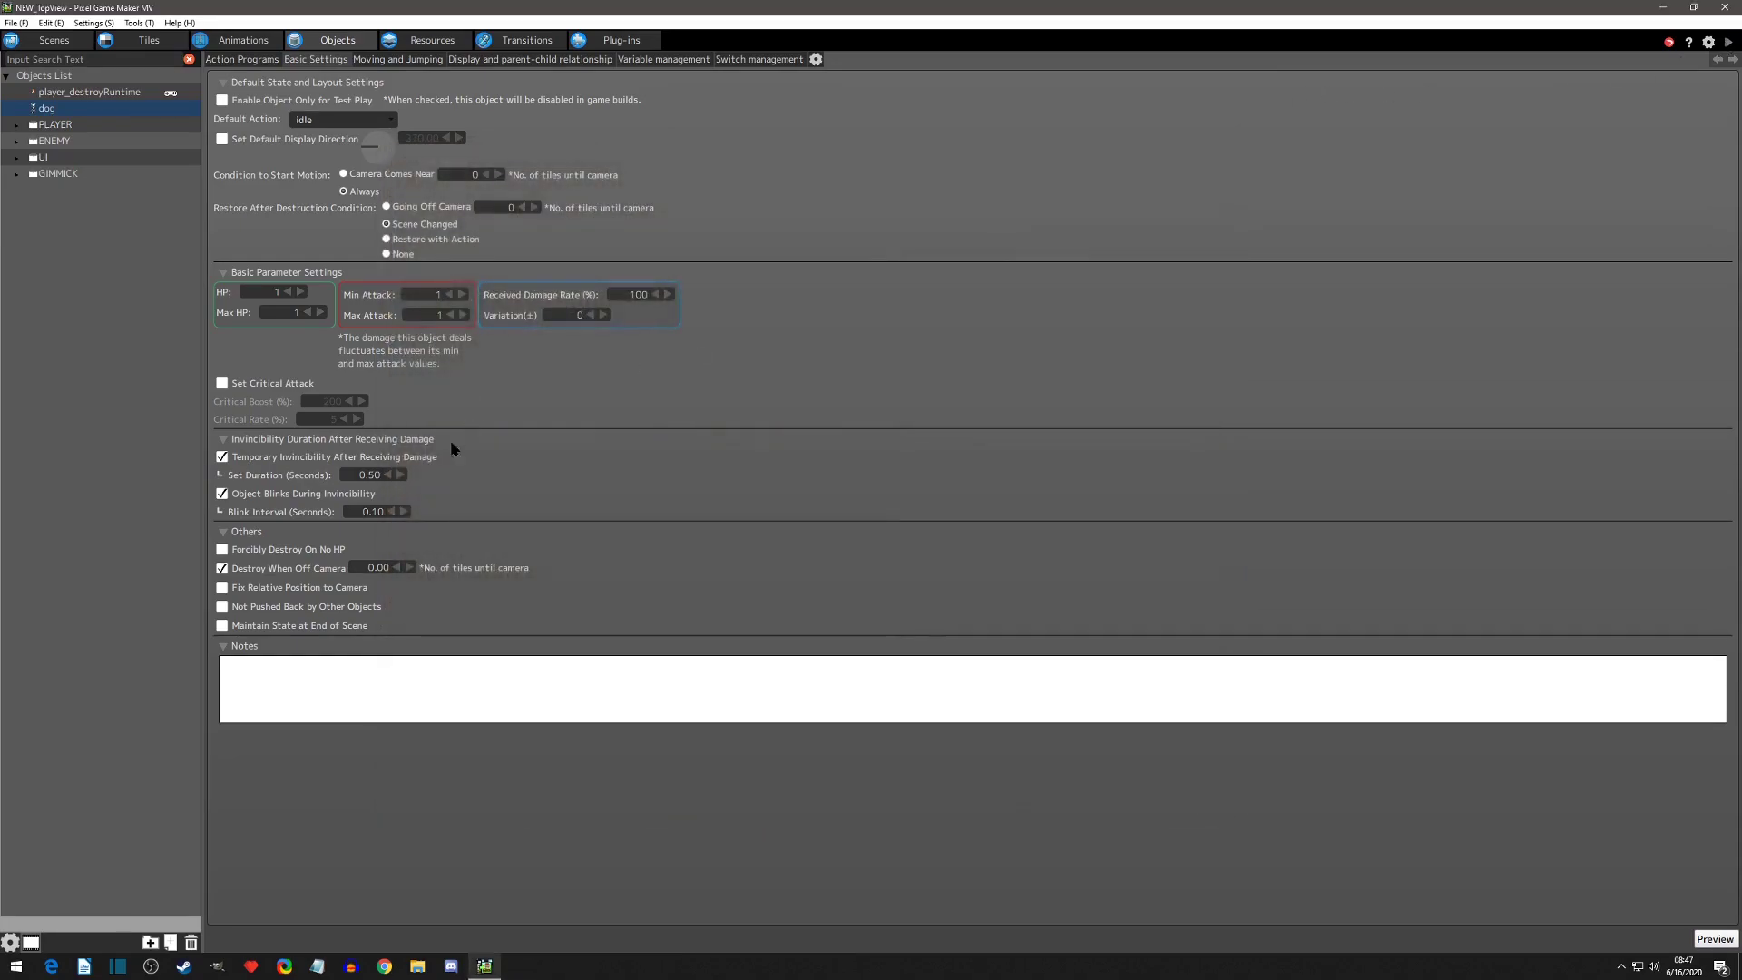
Set the dog's Destroy When Off Camera distance to -1.00 tiles, walk up past the dogs in test play, and close the game.
double_click(373, 567)
key("Down")
left_click(1728, 42)
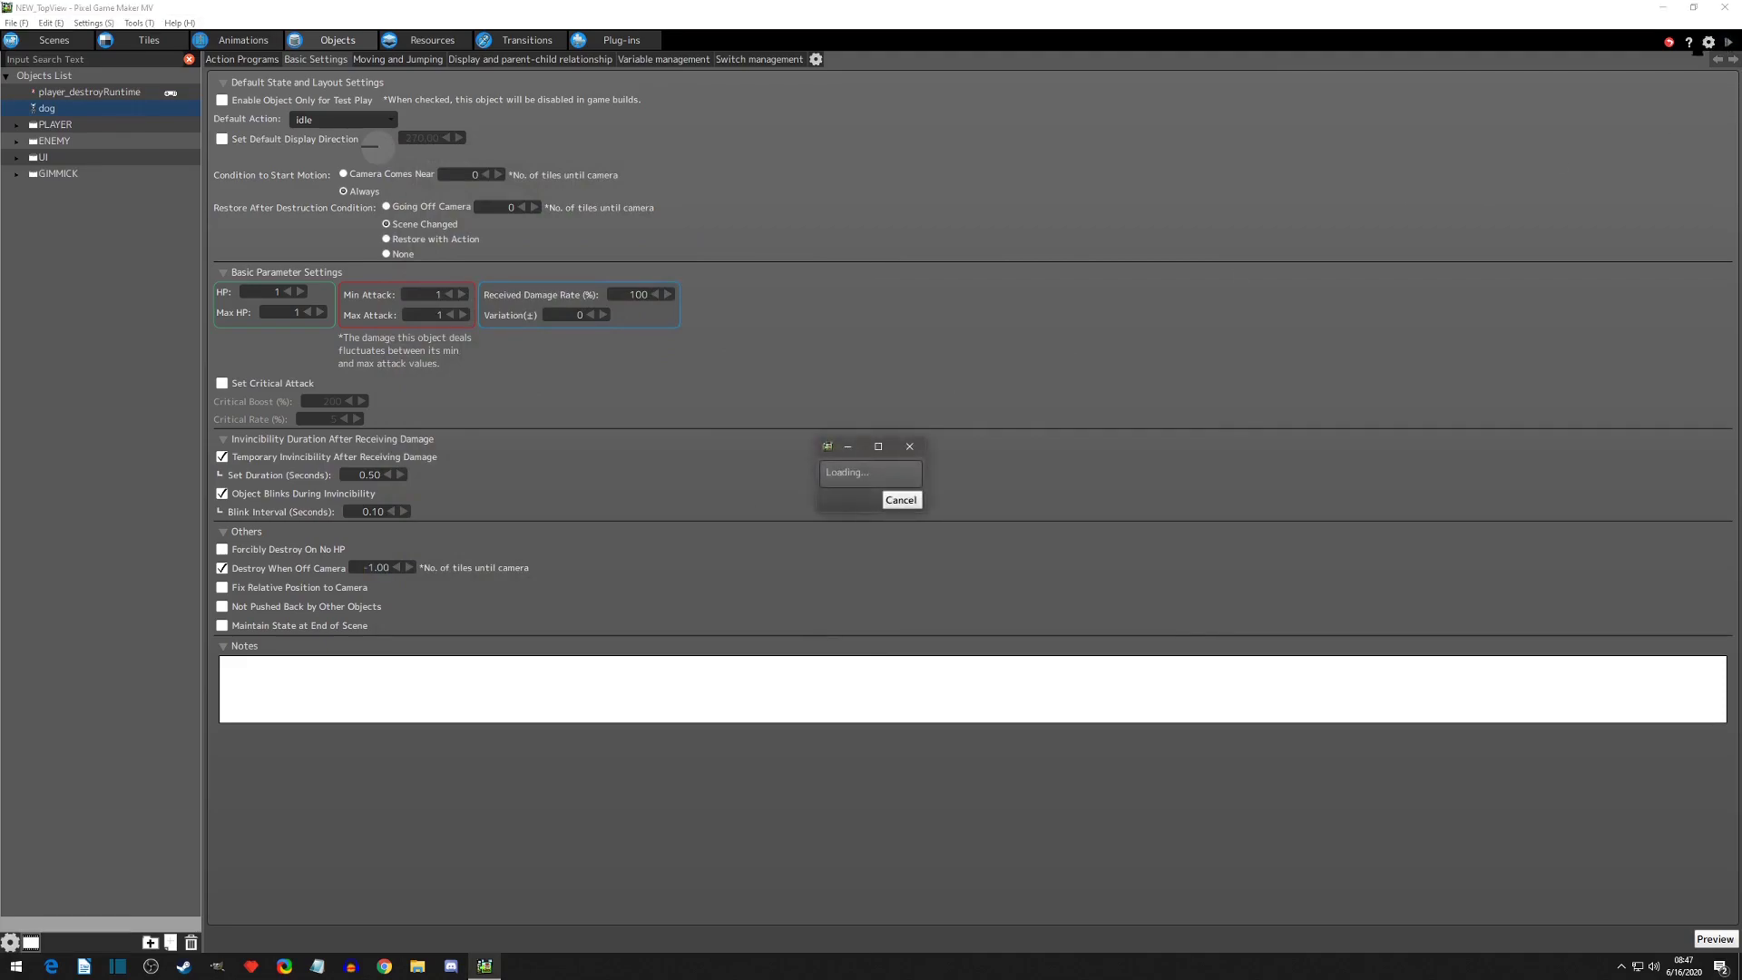
key("Up")
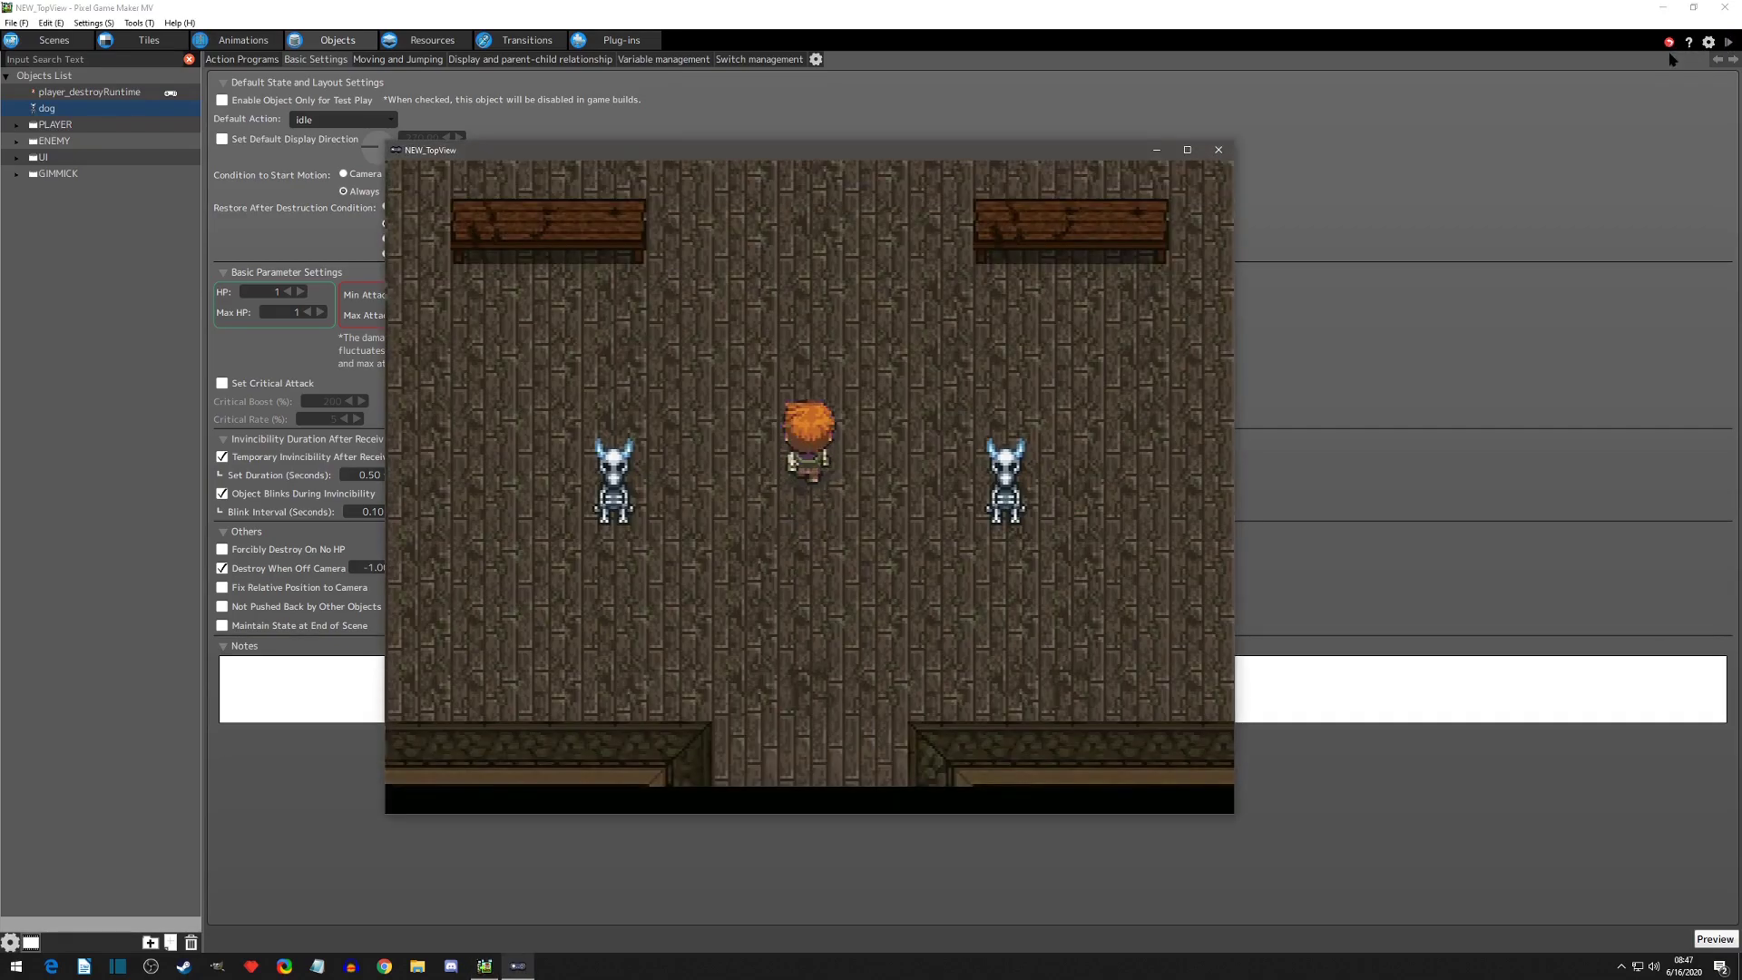
key("Up")
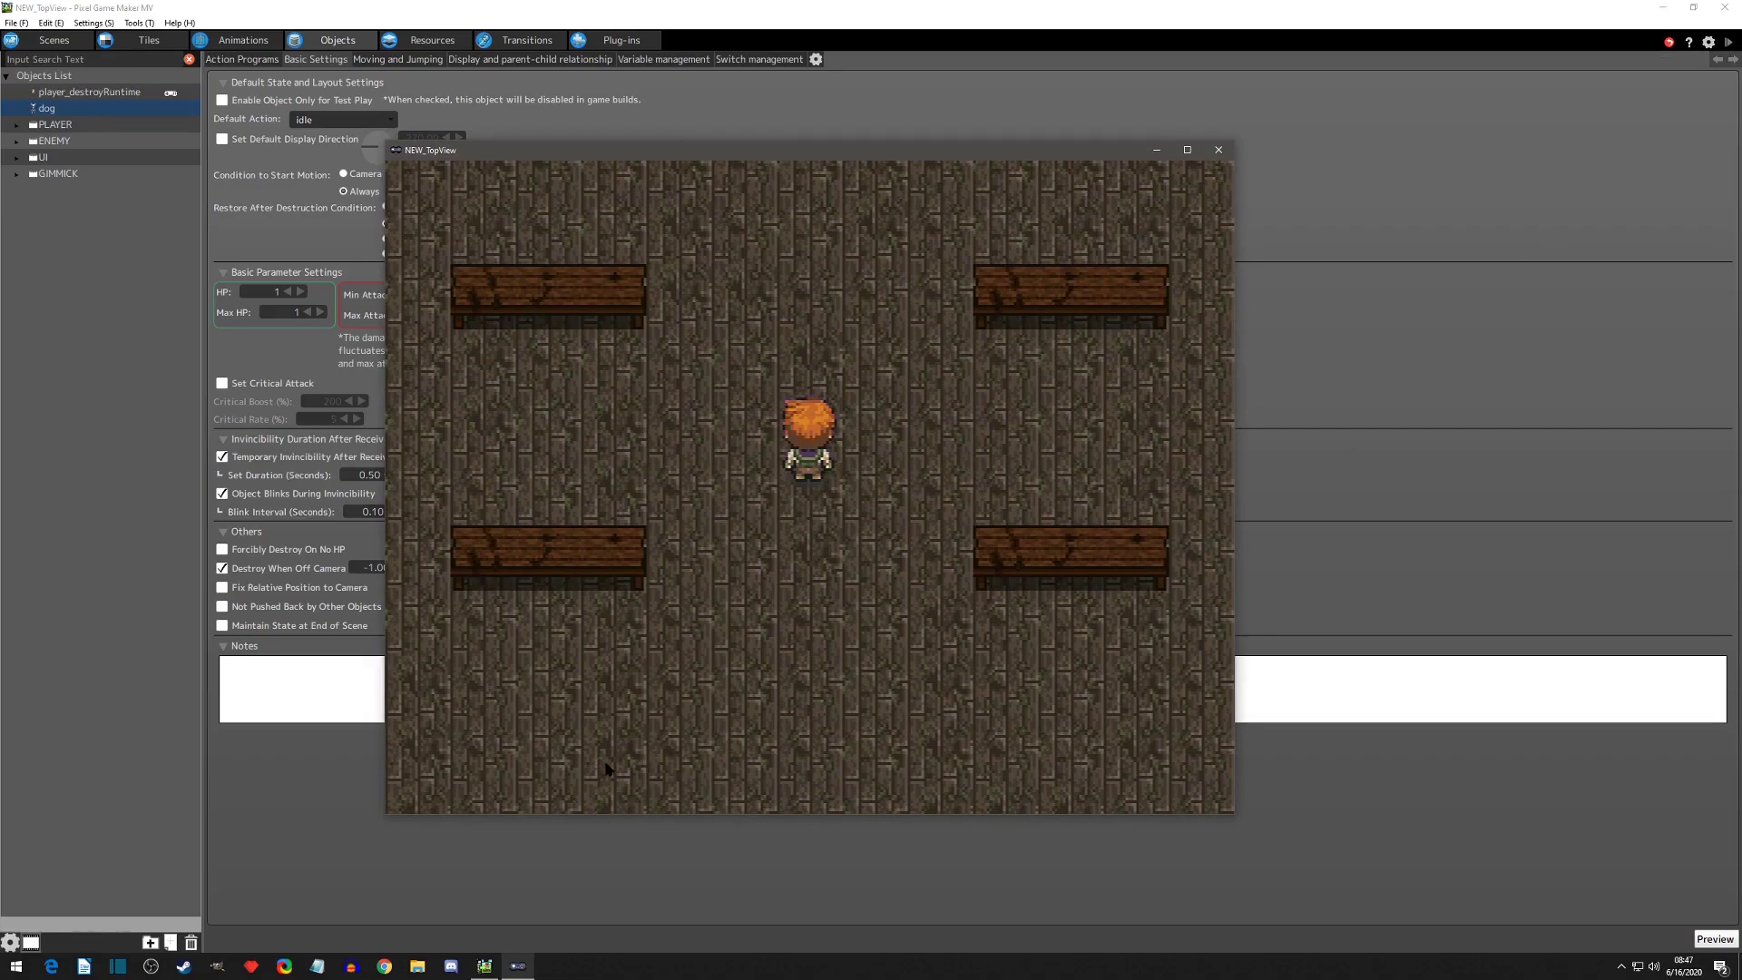
left_click(1219, 151)
Set the dog's Destroy When Off Camera distance to 5.00 tiles.
left_click(372, 567)
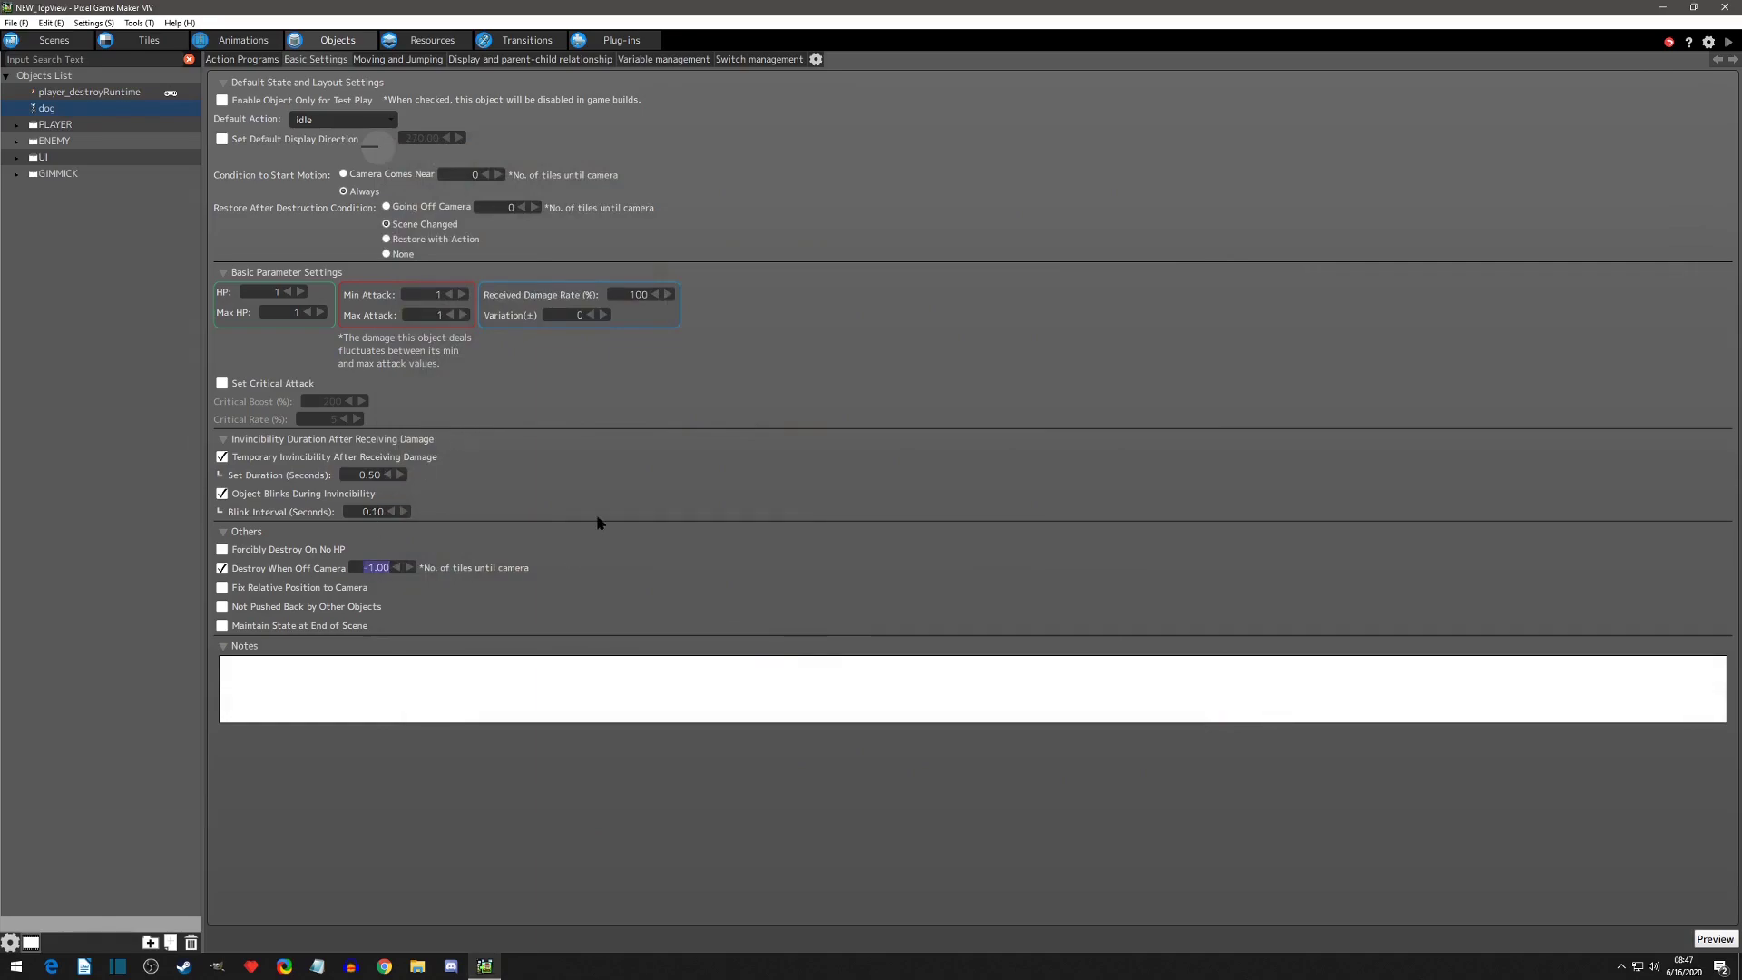
type("5")
key("Return")
Test play the five-tile distance by walking a short and a longer way above the dogs and returning each time, and close the game.
left_click(1728, 46)
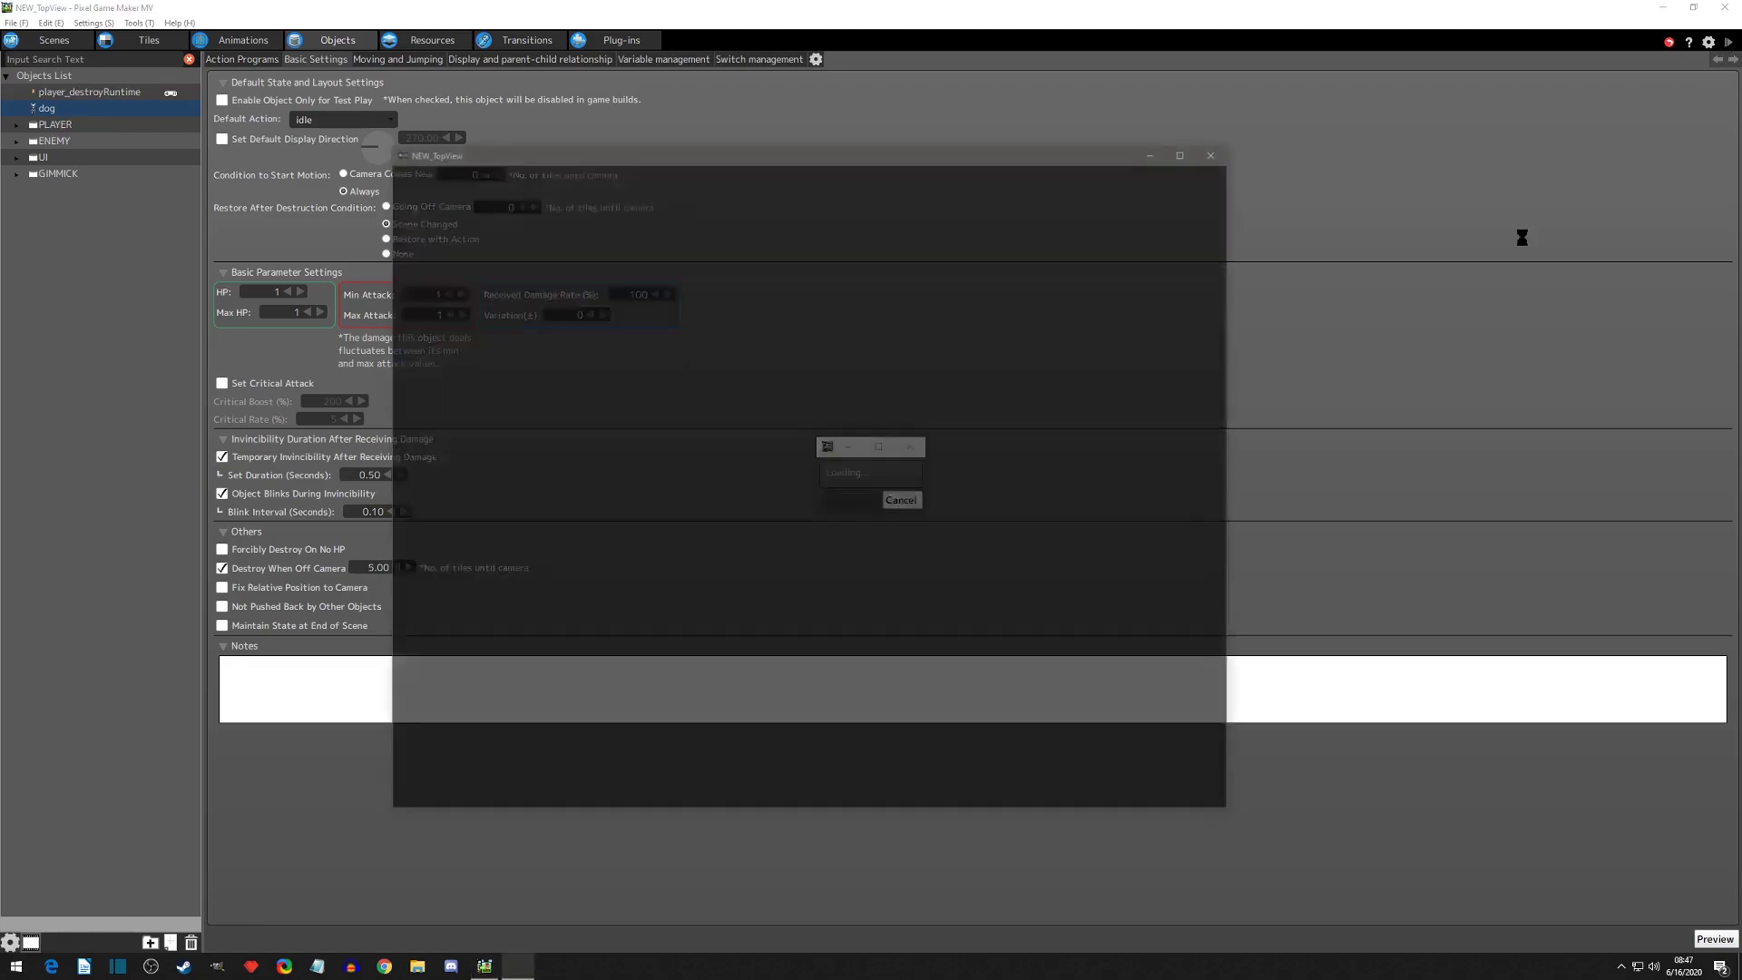
key("Up")
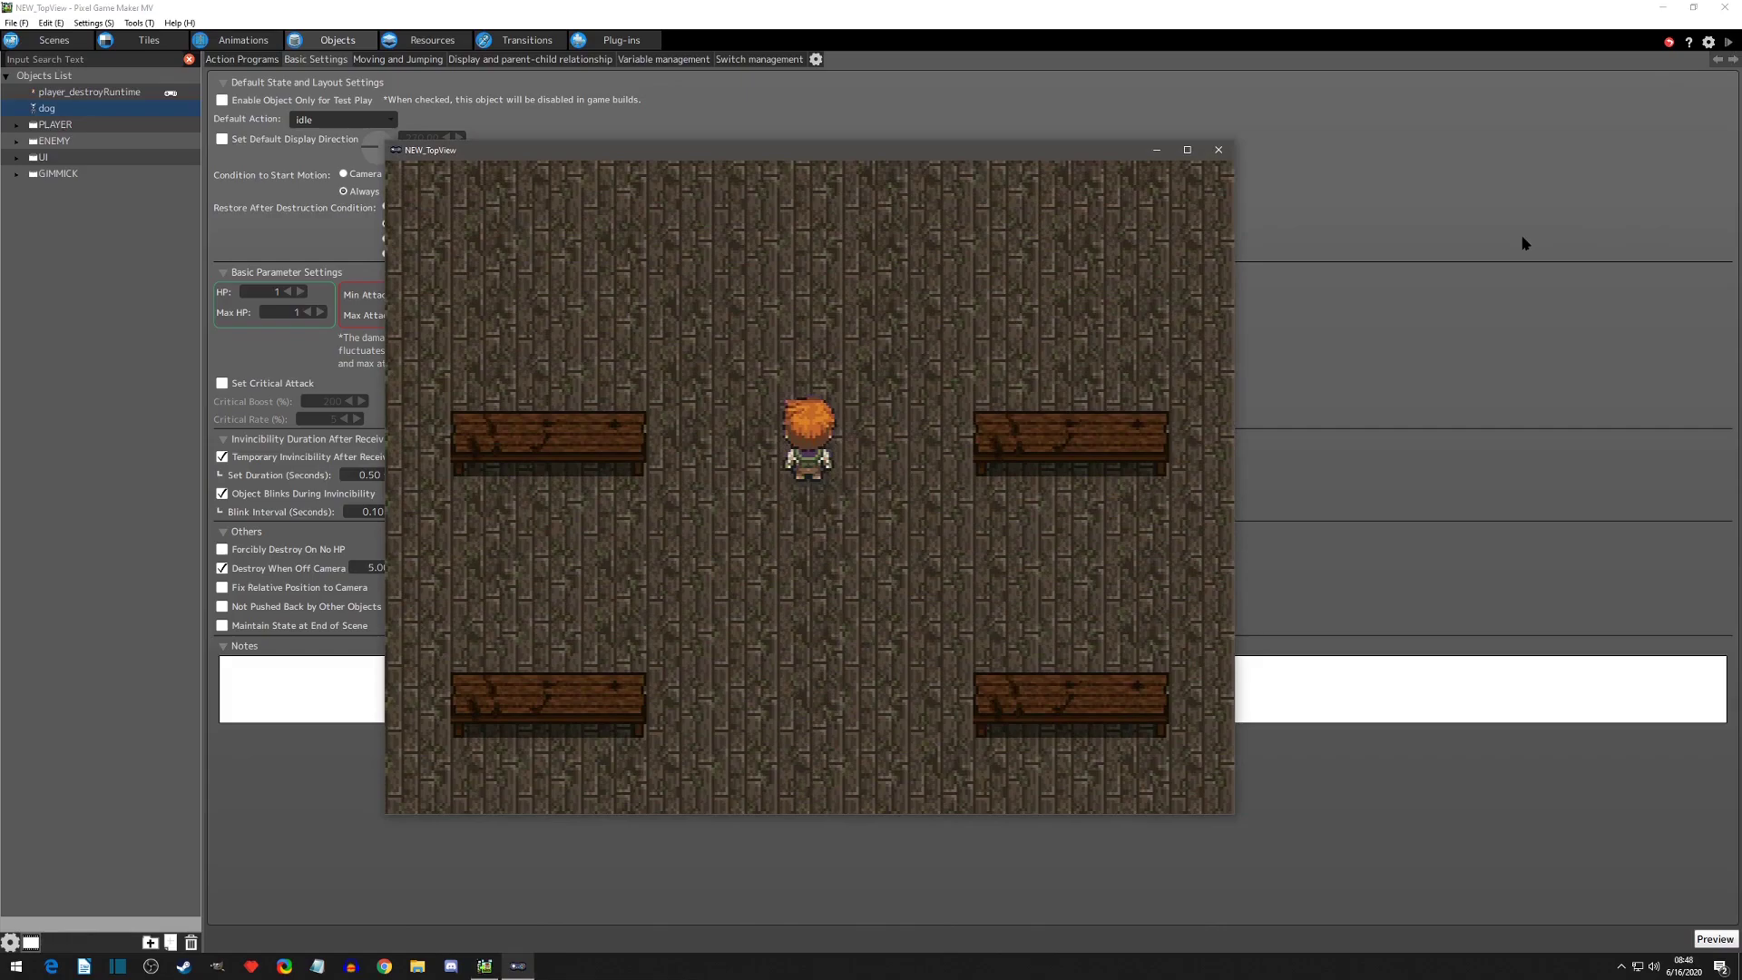
key("Down")
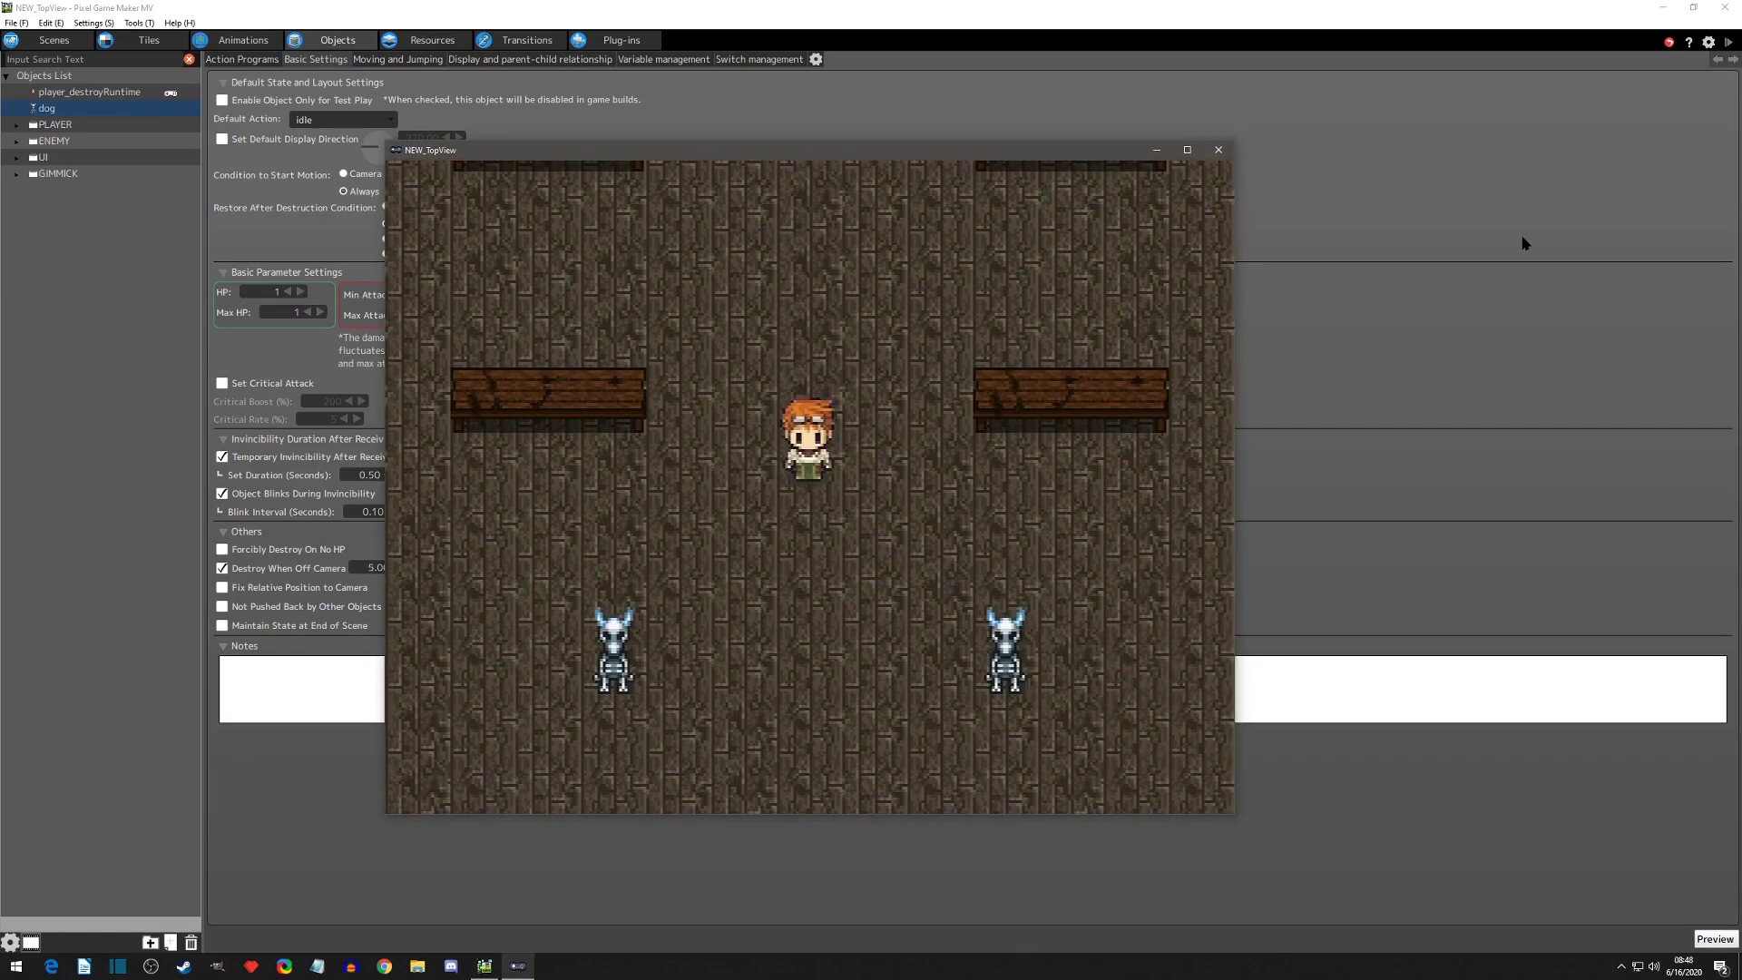
key("Up")
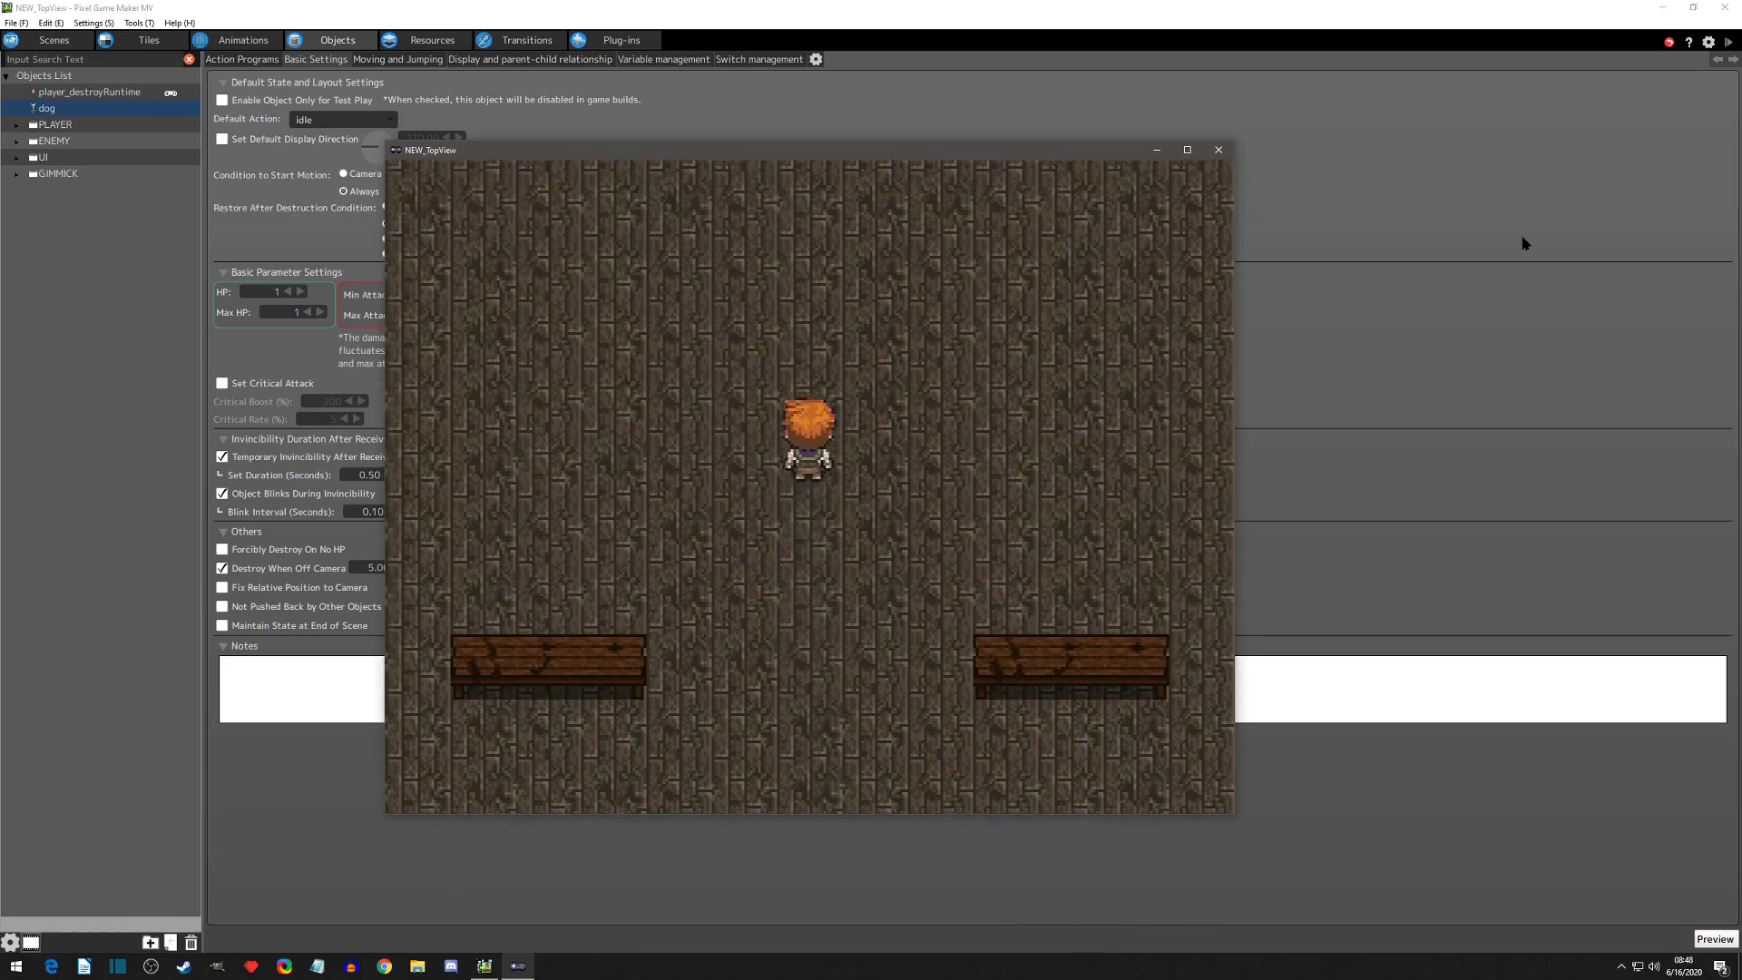
key("Down")
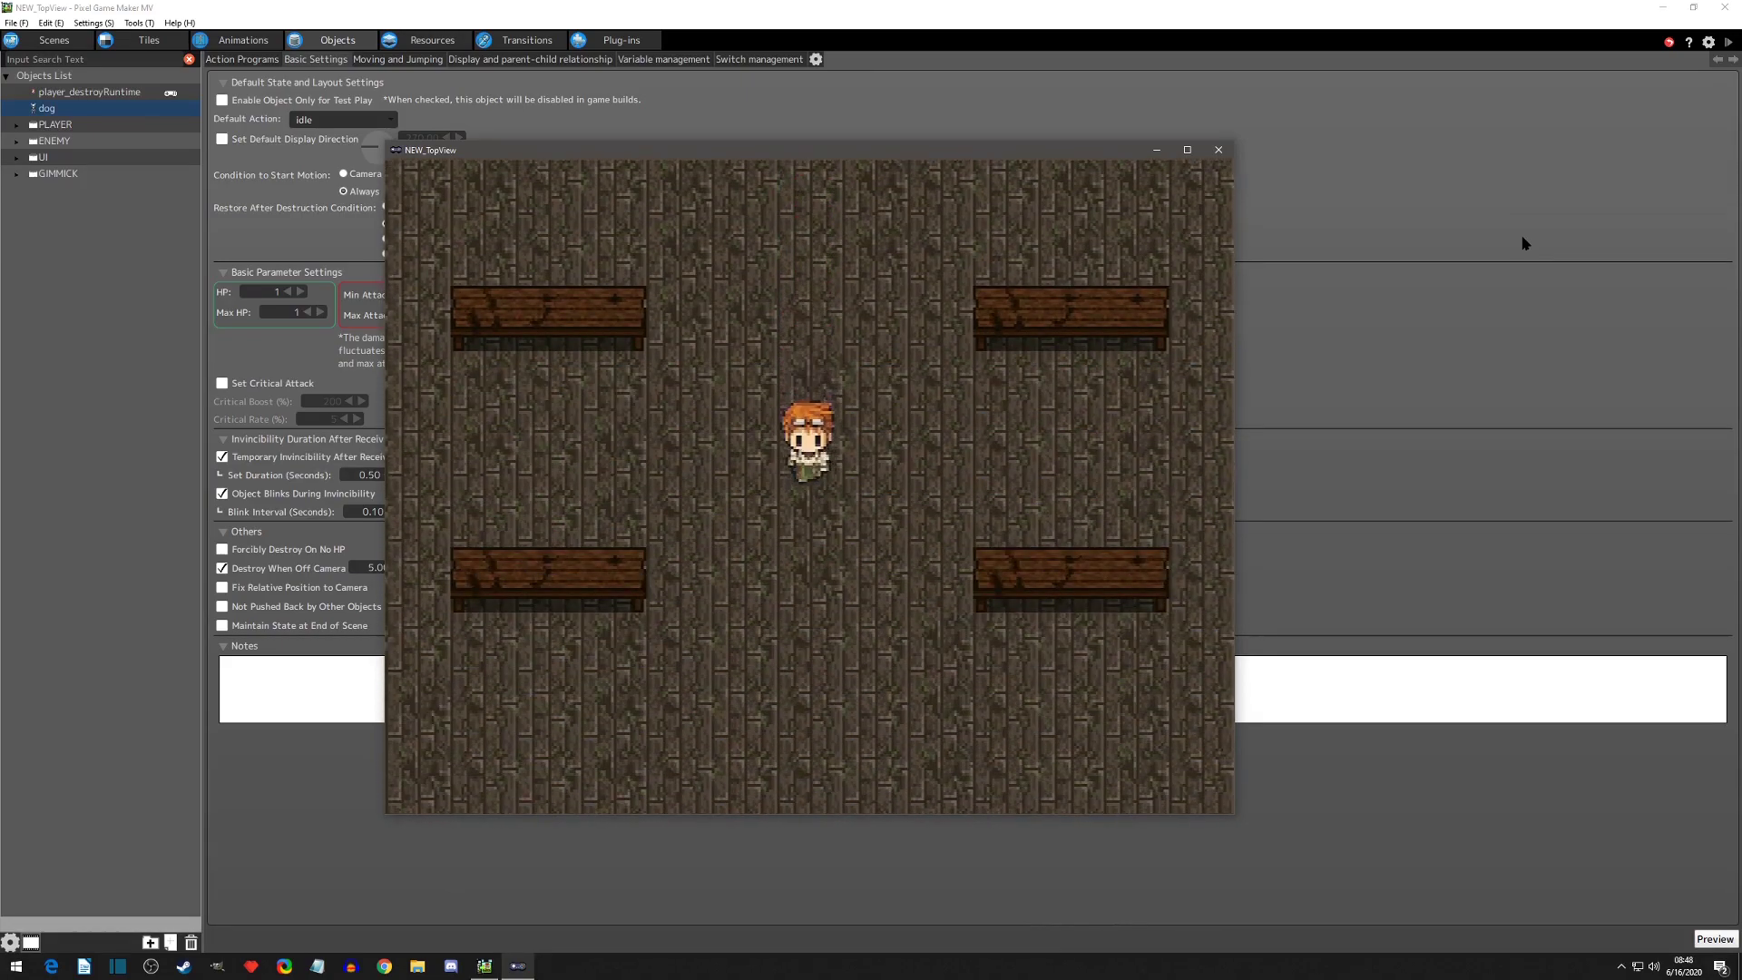
key("Down")
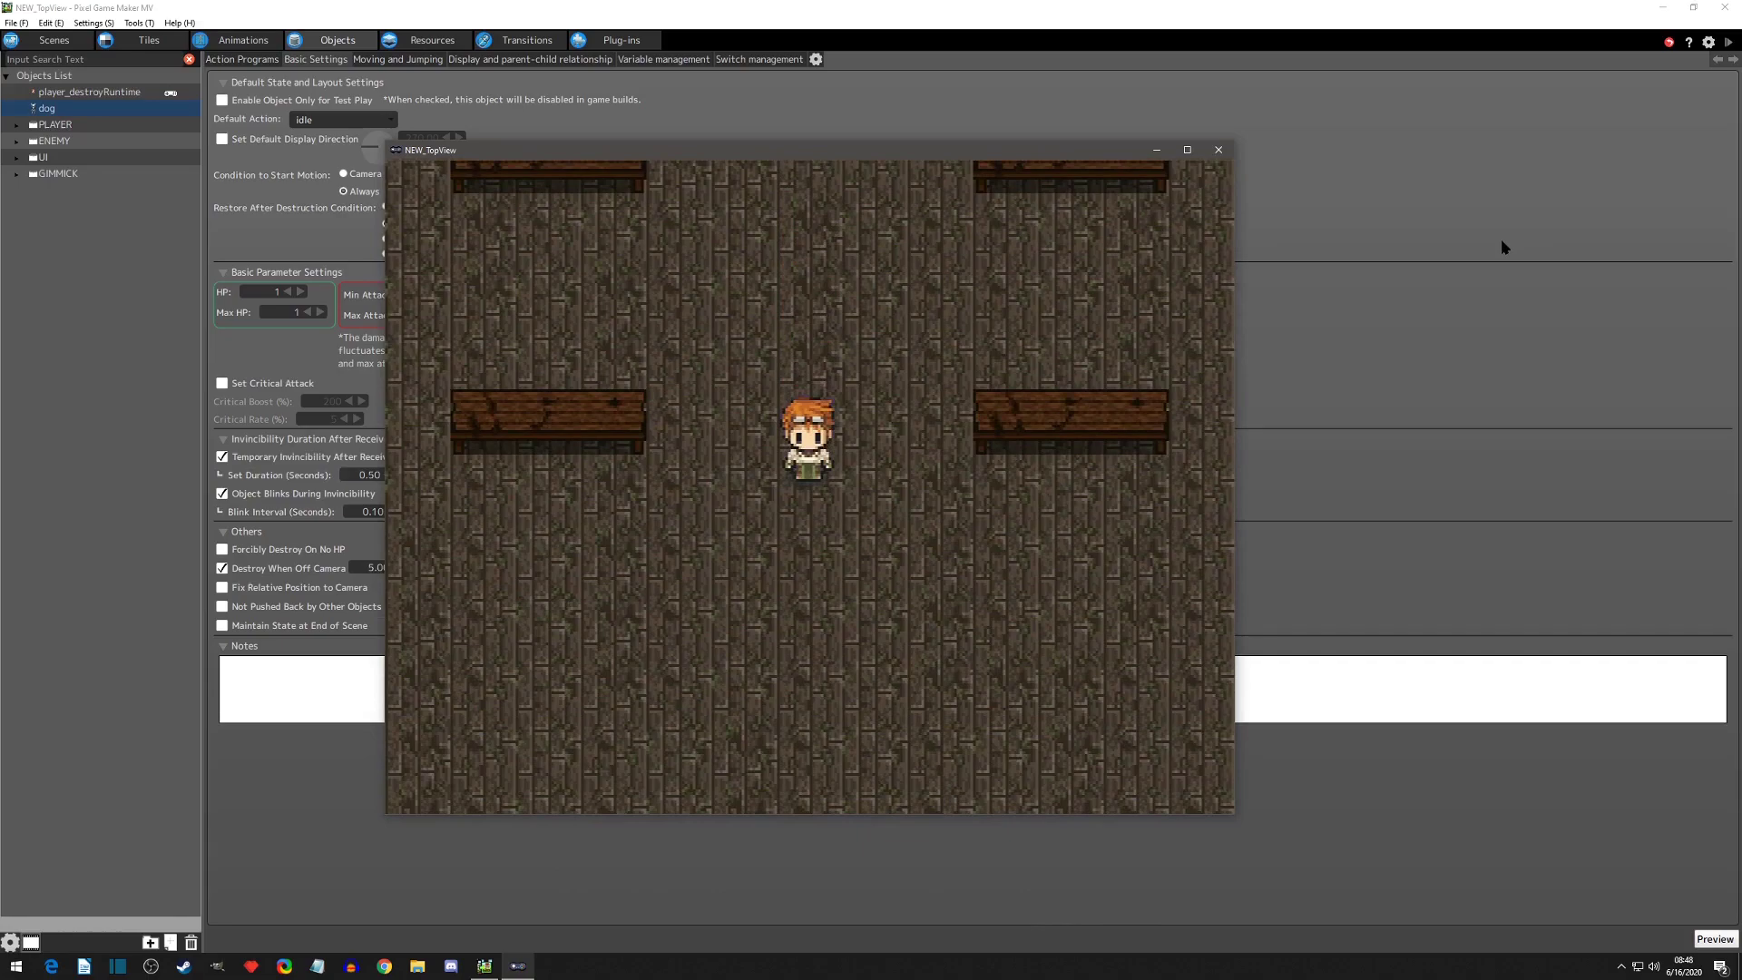
left_click(1219, 150)
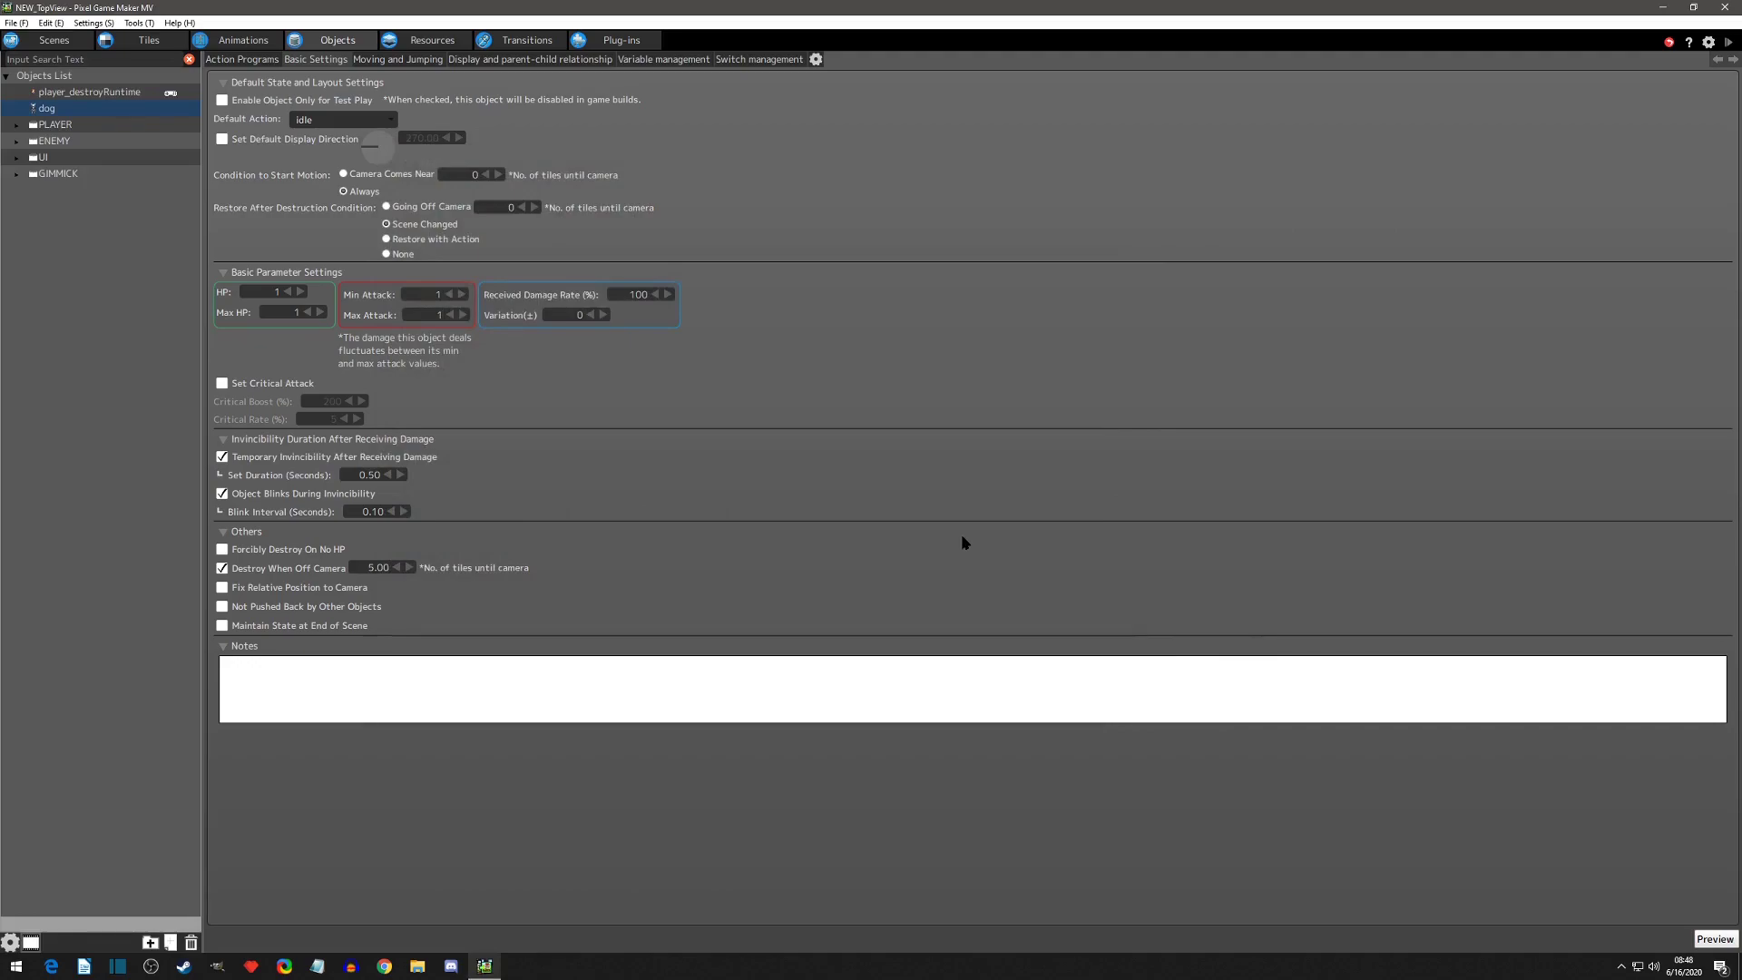
Disable Destroy When Off Camera for the dog and add the Destroy Object runtime action to its destroy action.
left_click(222, 568)
left_click(241, 60)
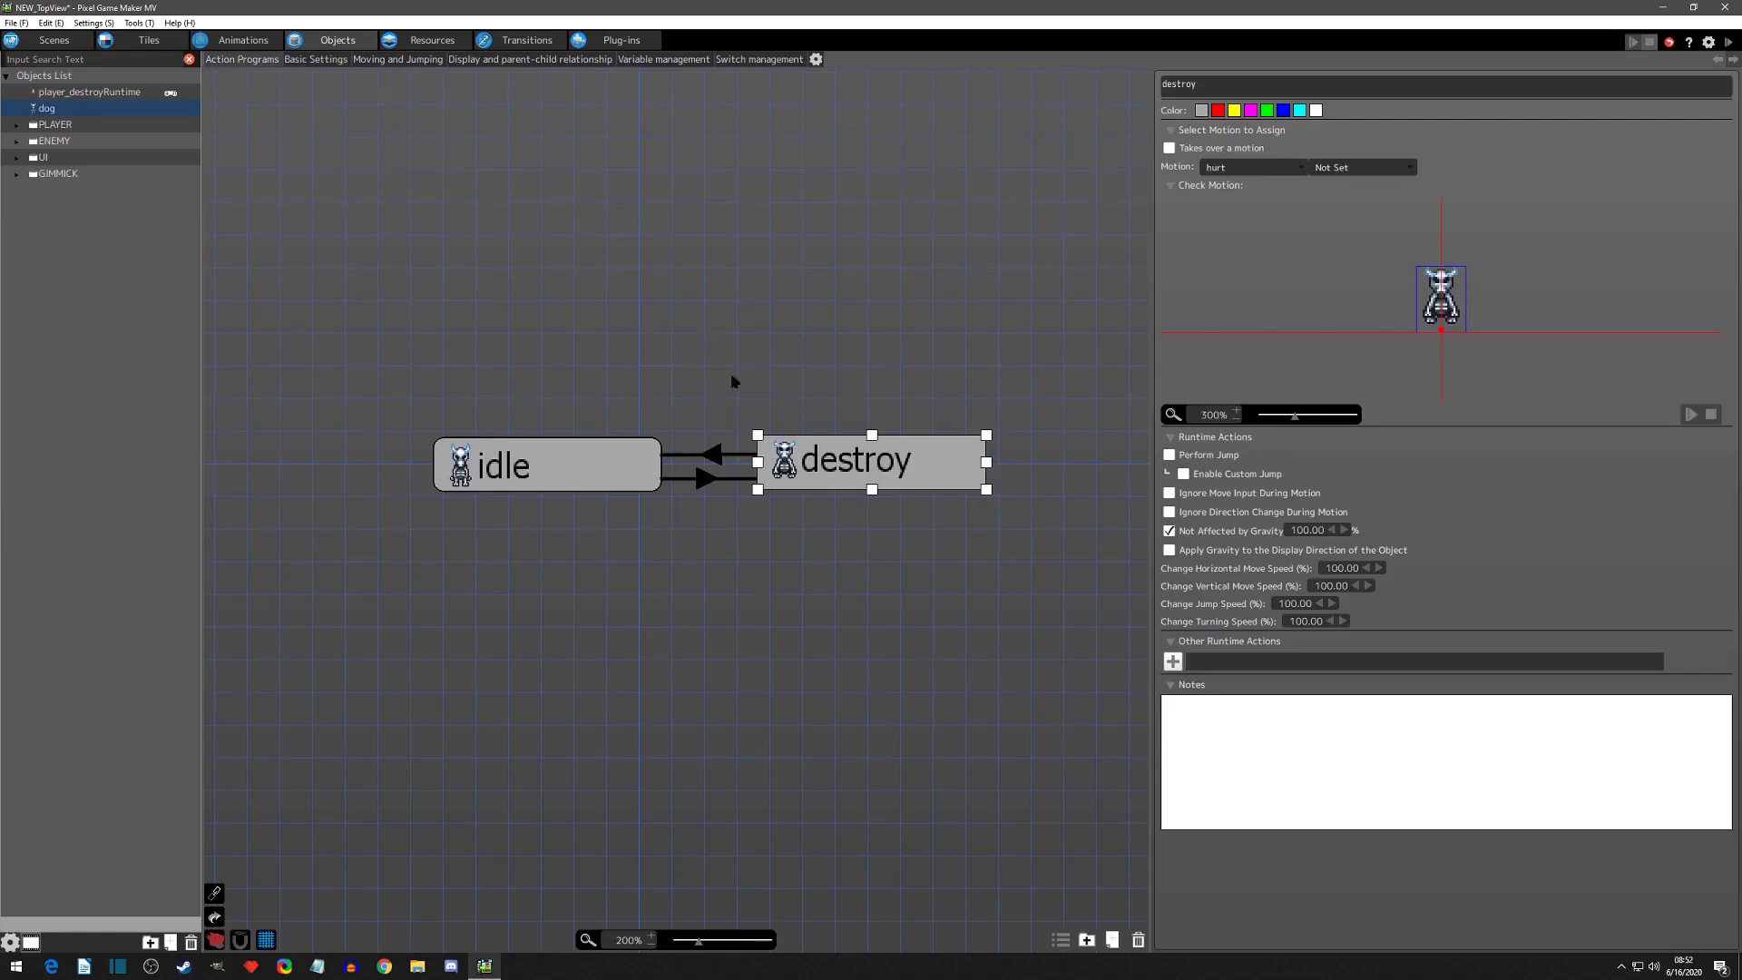
left_click(1171, 663)
left_click(272, 478)
left_click(1008, 835)
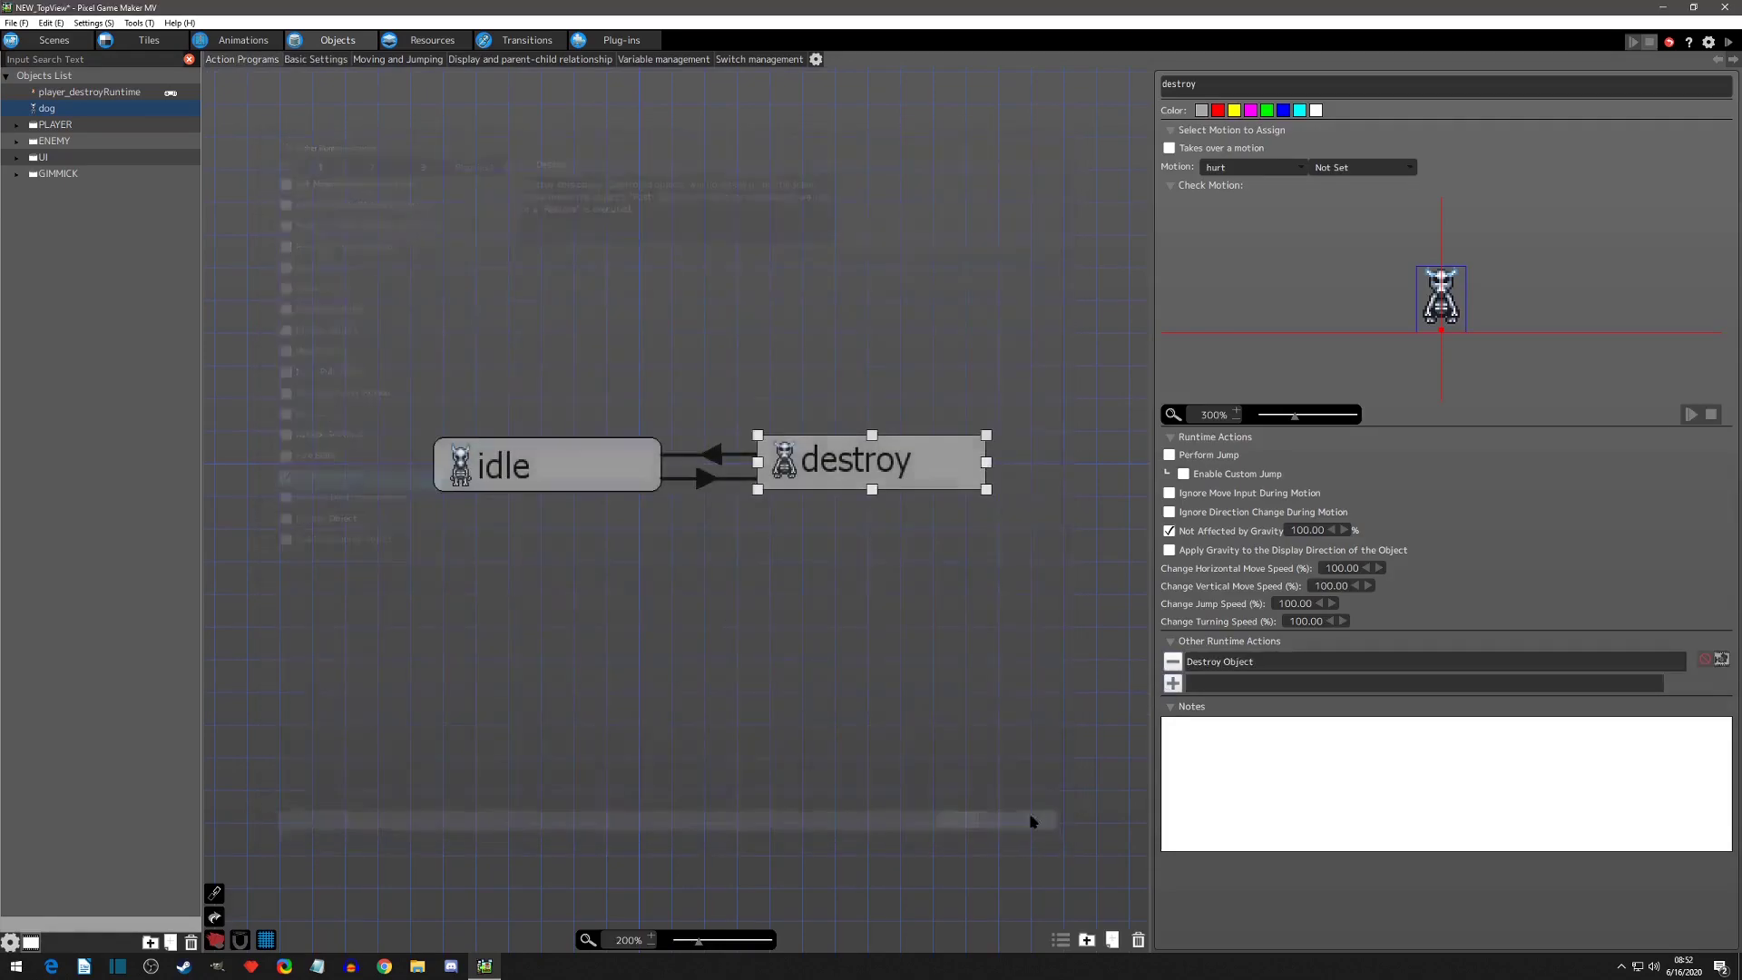
Delete both links between the dog's idle and destroy actions and review the two separate actions.
left_click(702, 476)
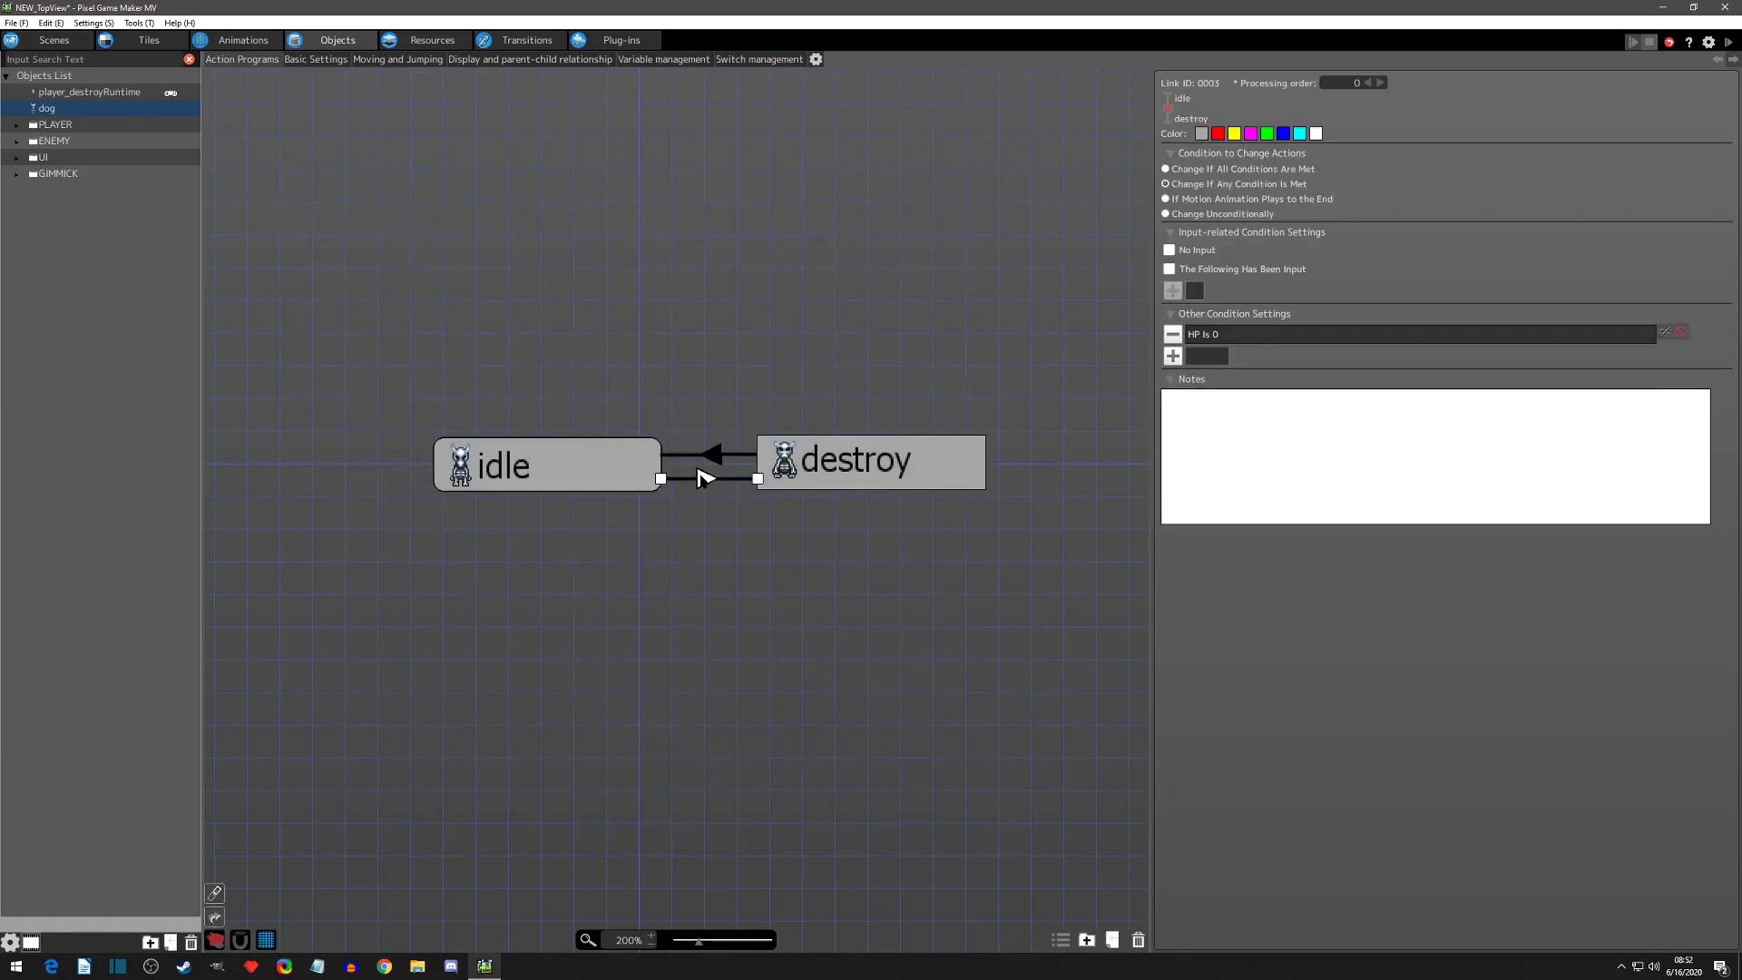
key("Delete")
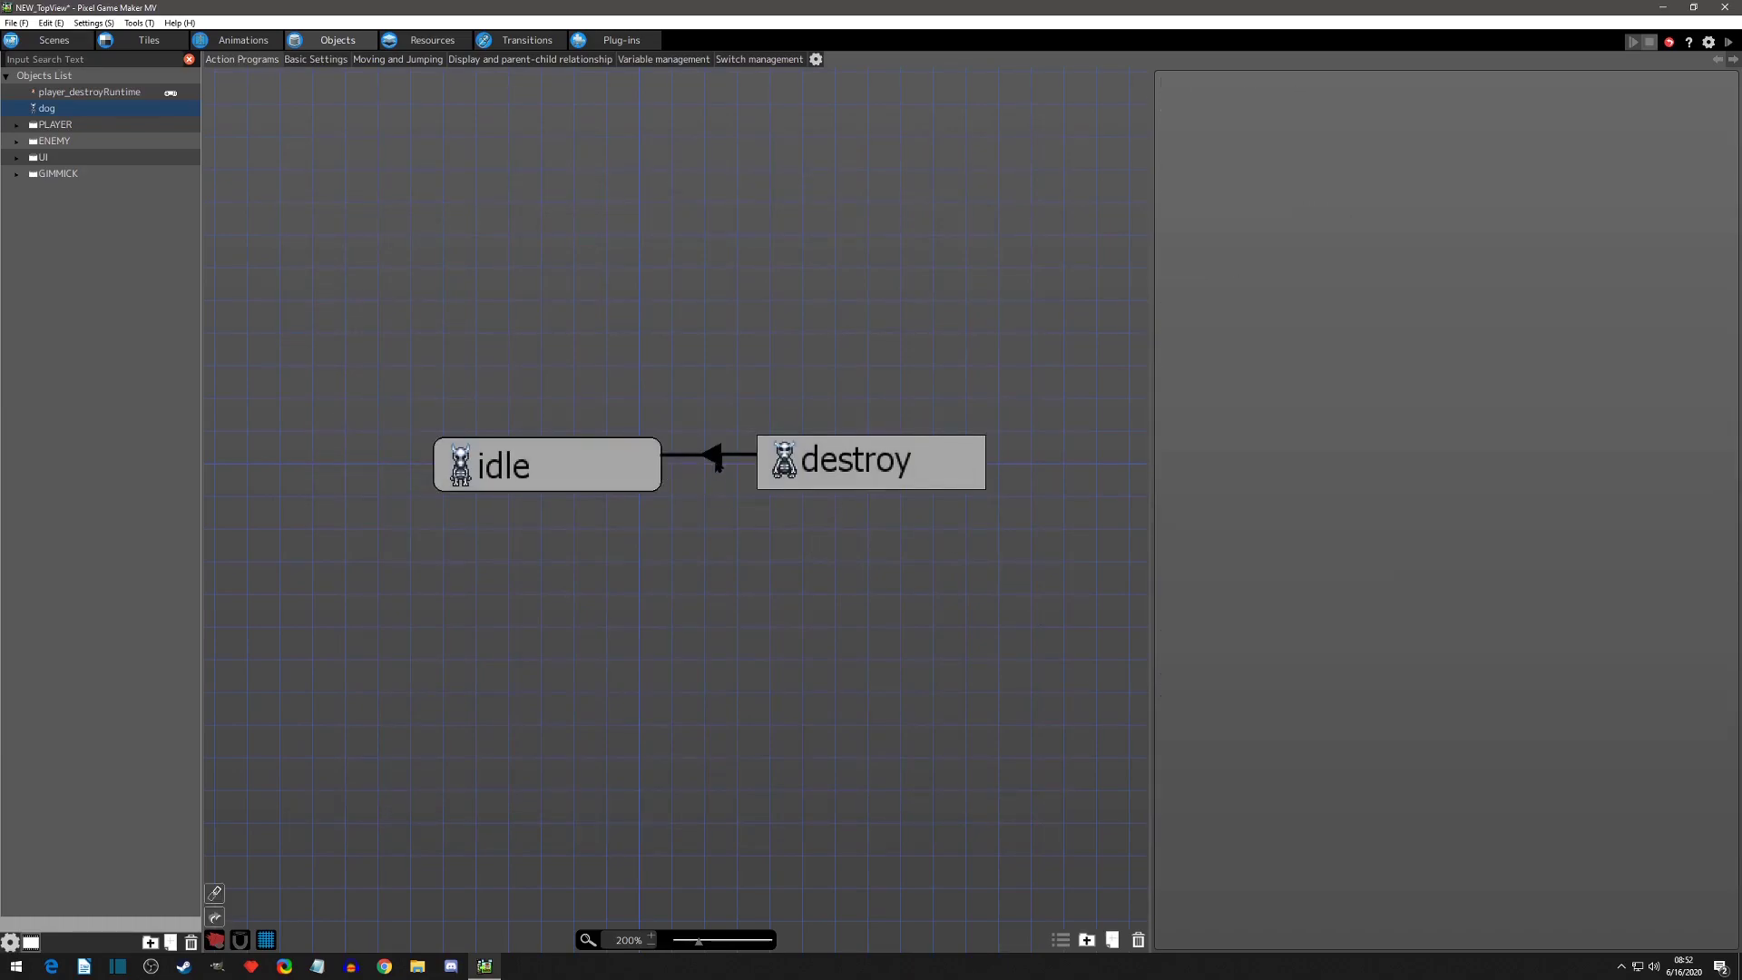
left_click(716, 464)
key("Delete")
left_click(596, 487)
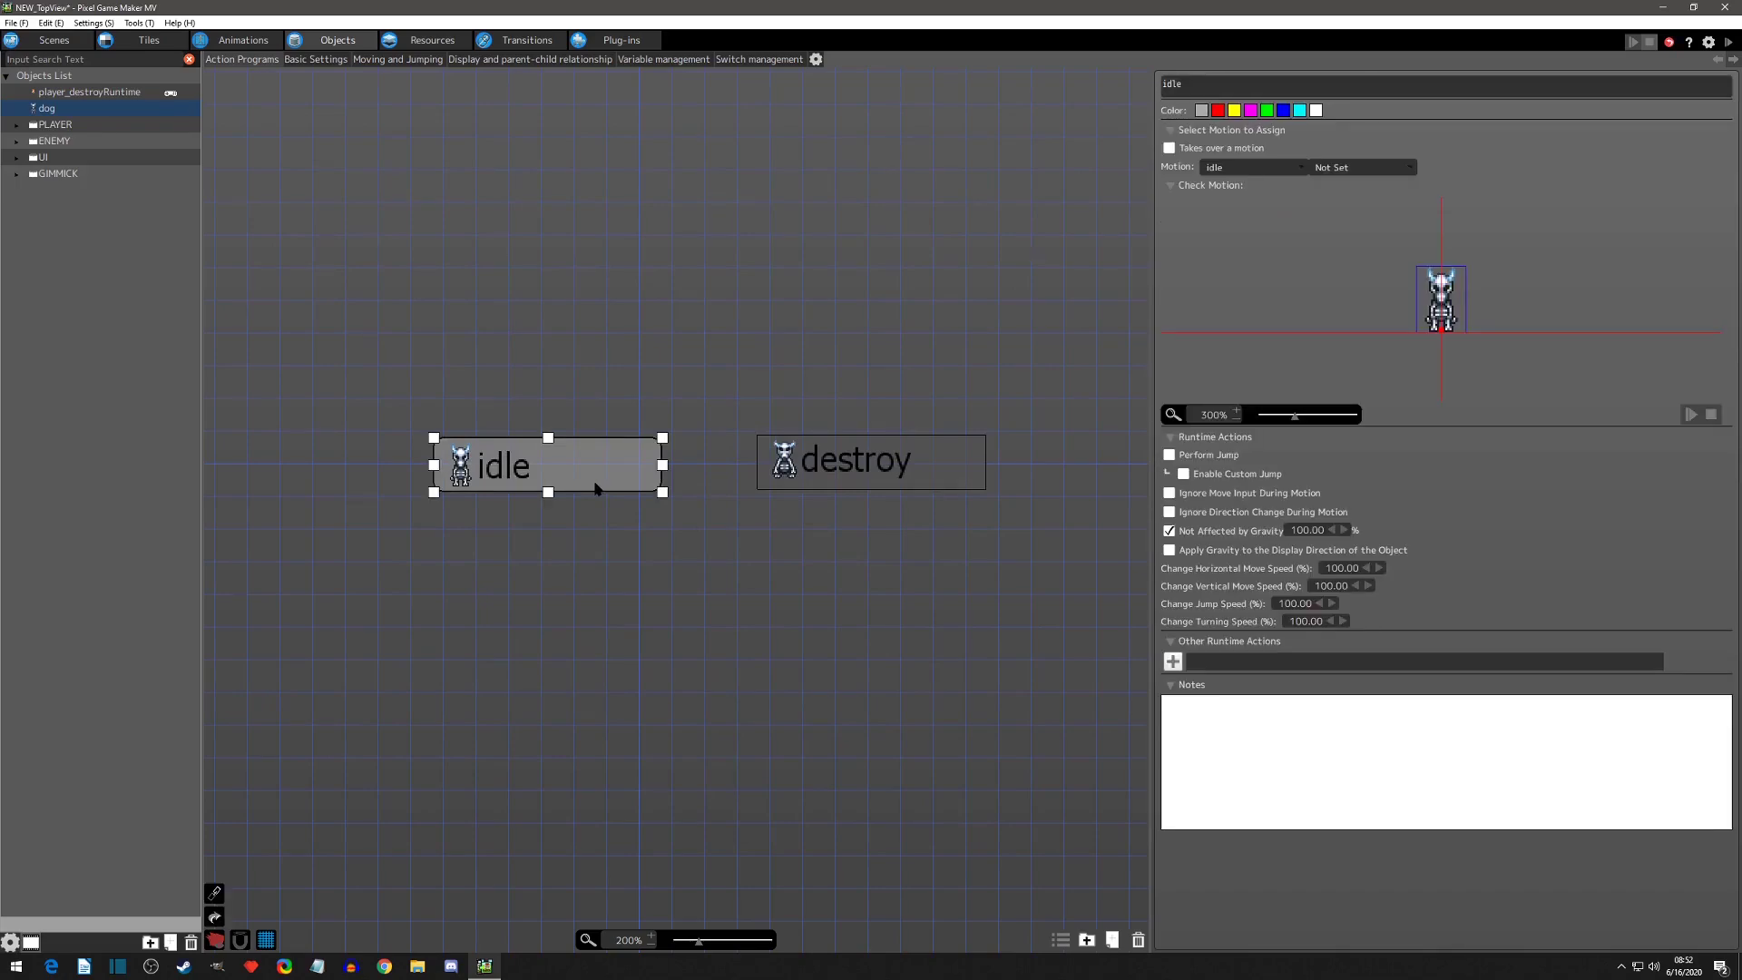
left_click(869, 479)
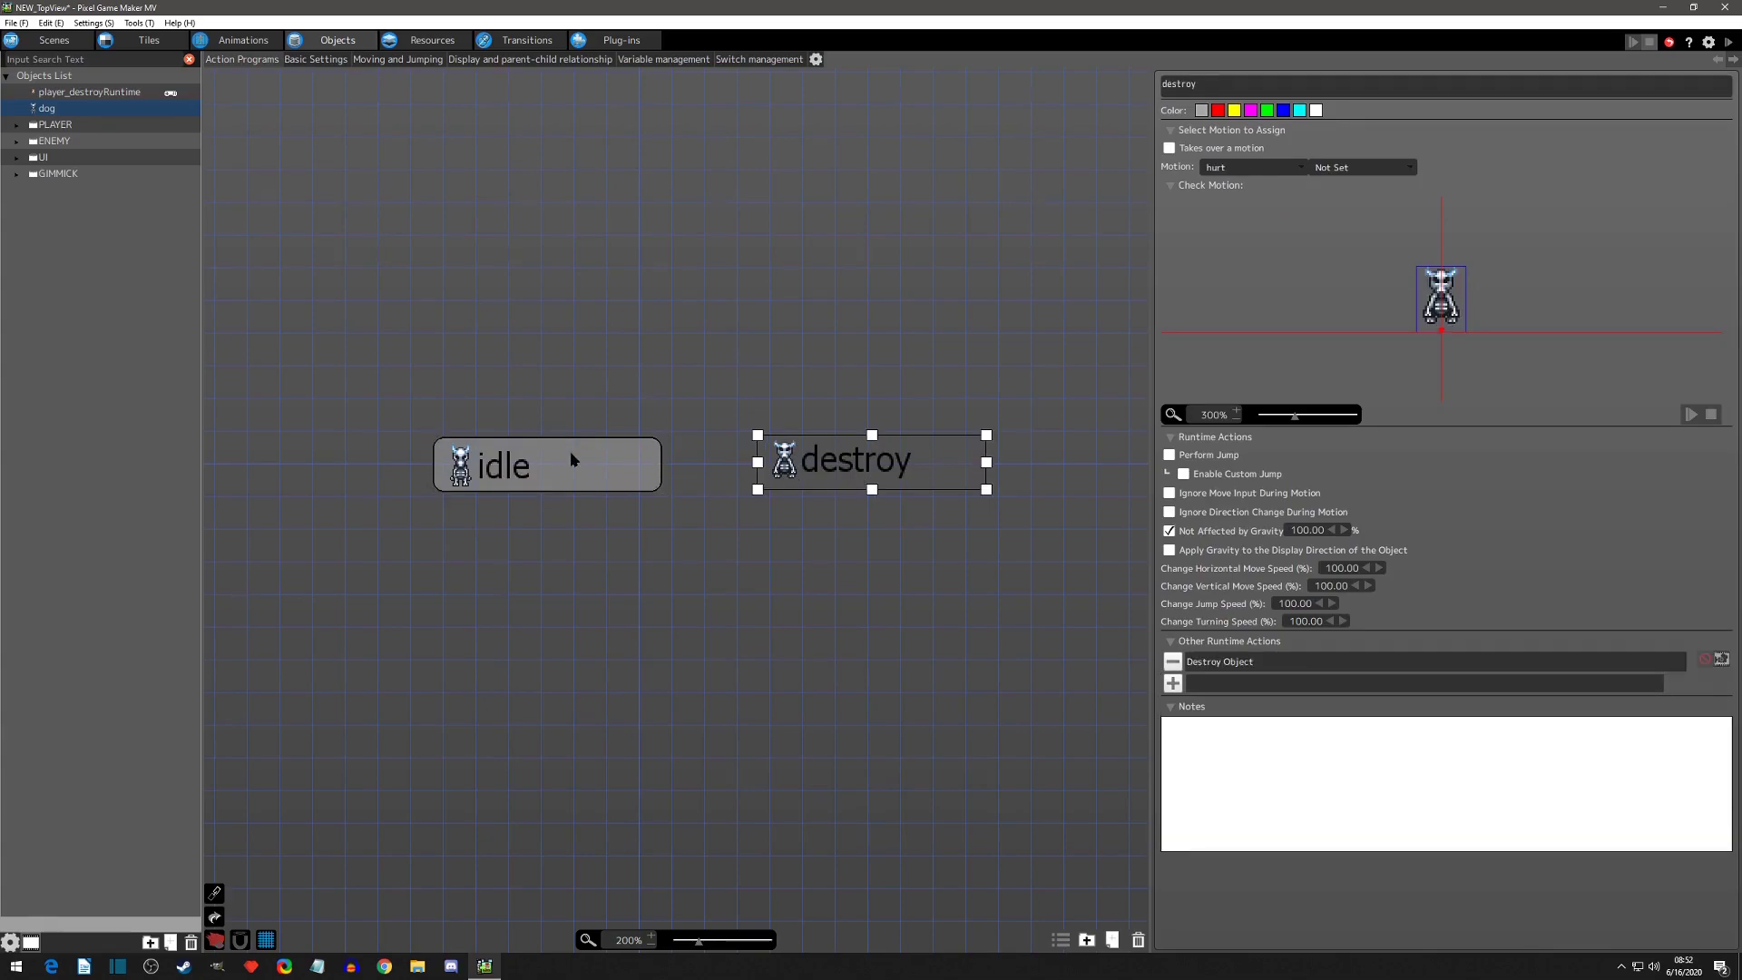
Link the wait action of player_destroyRuntime to its destroy action and compare the link's input condition with the wait-to-slash link.
left_click(75, 93)
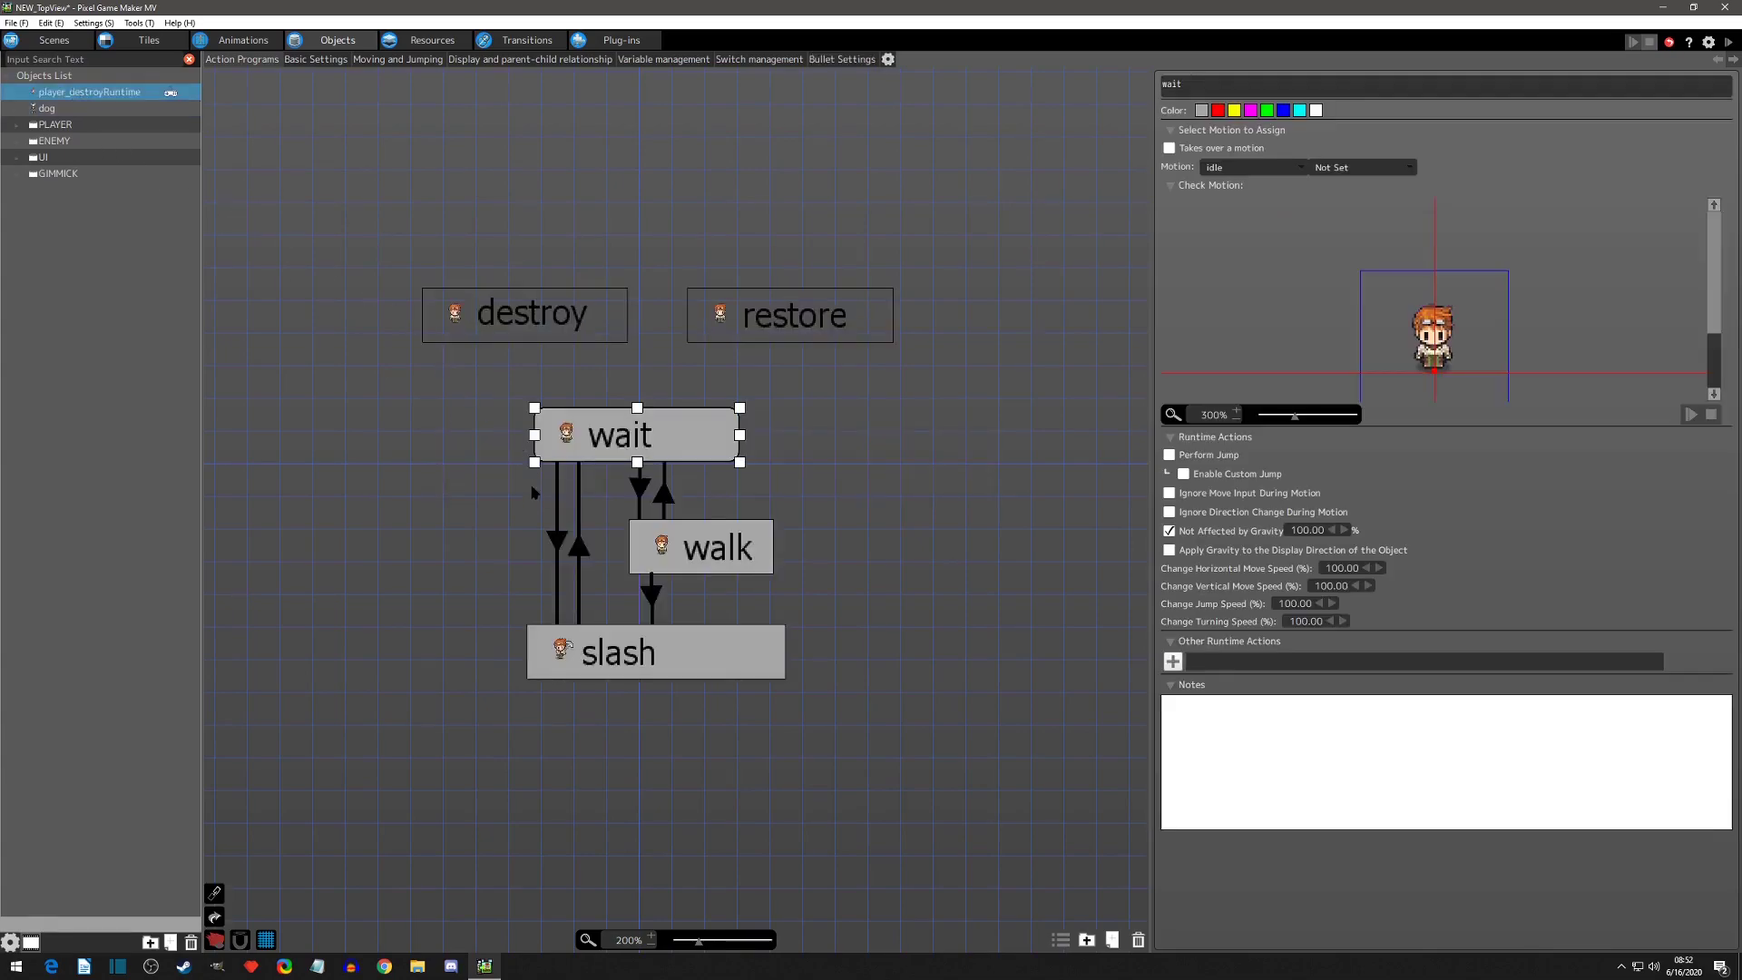
left_click(558, 543)
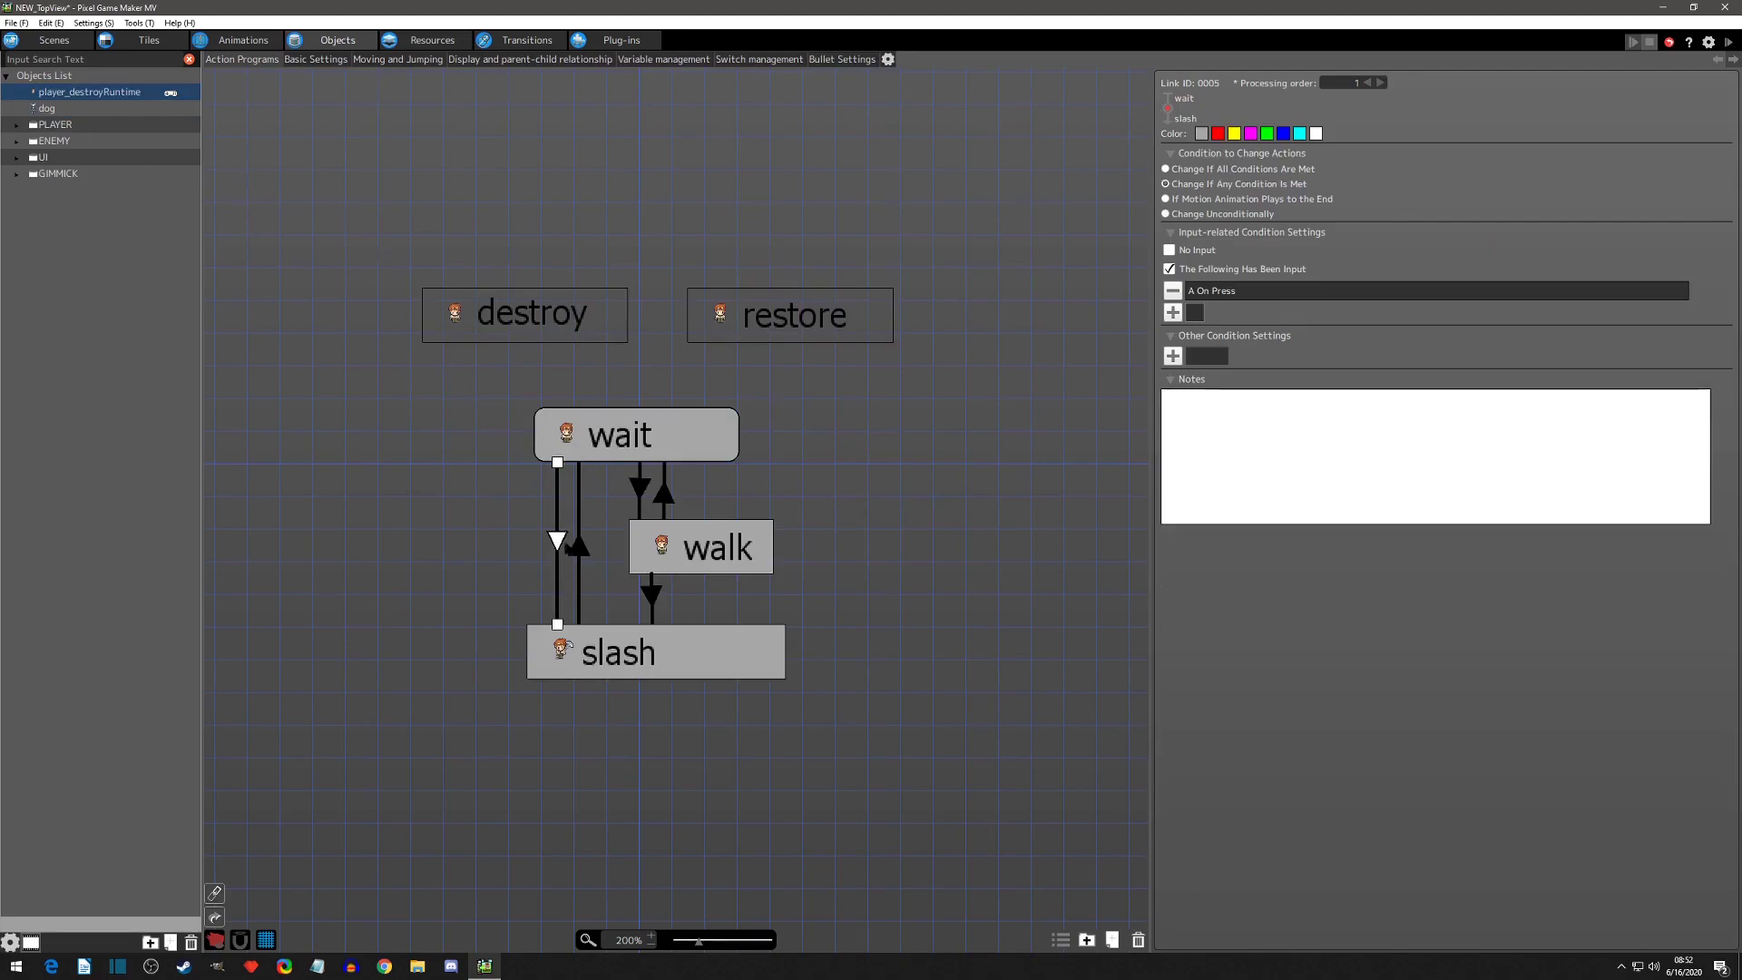
double_click(572, 428)
left_click(578, 329)
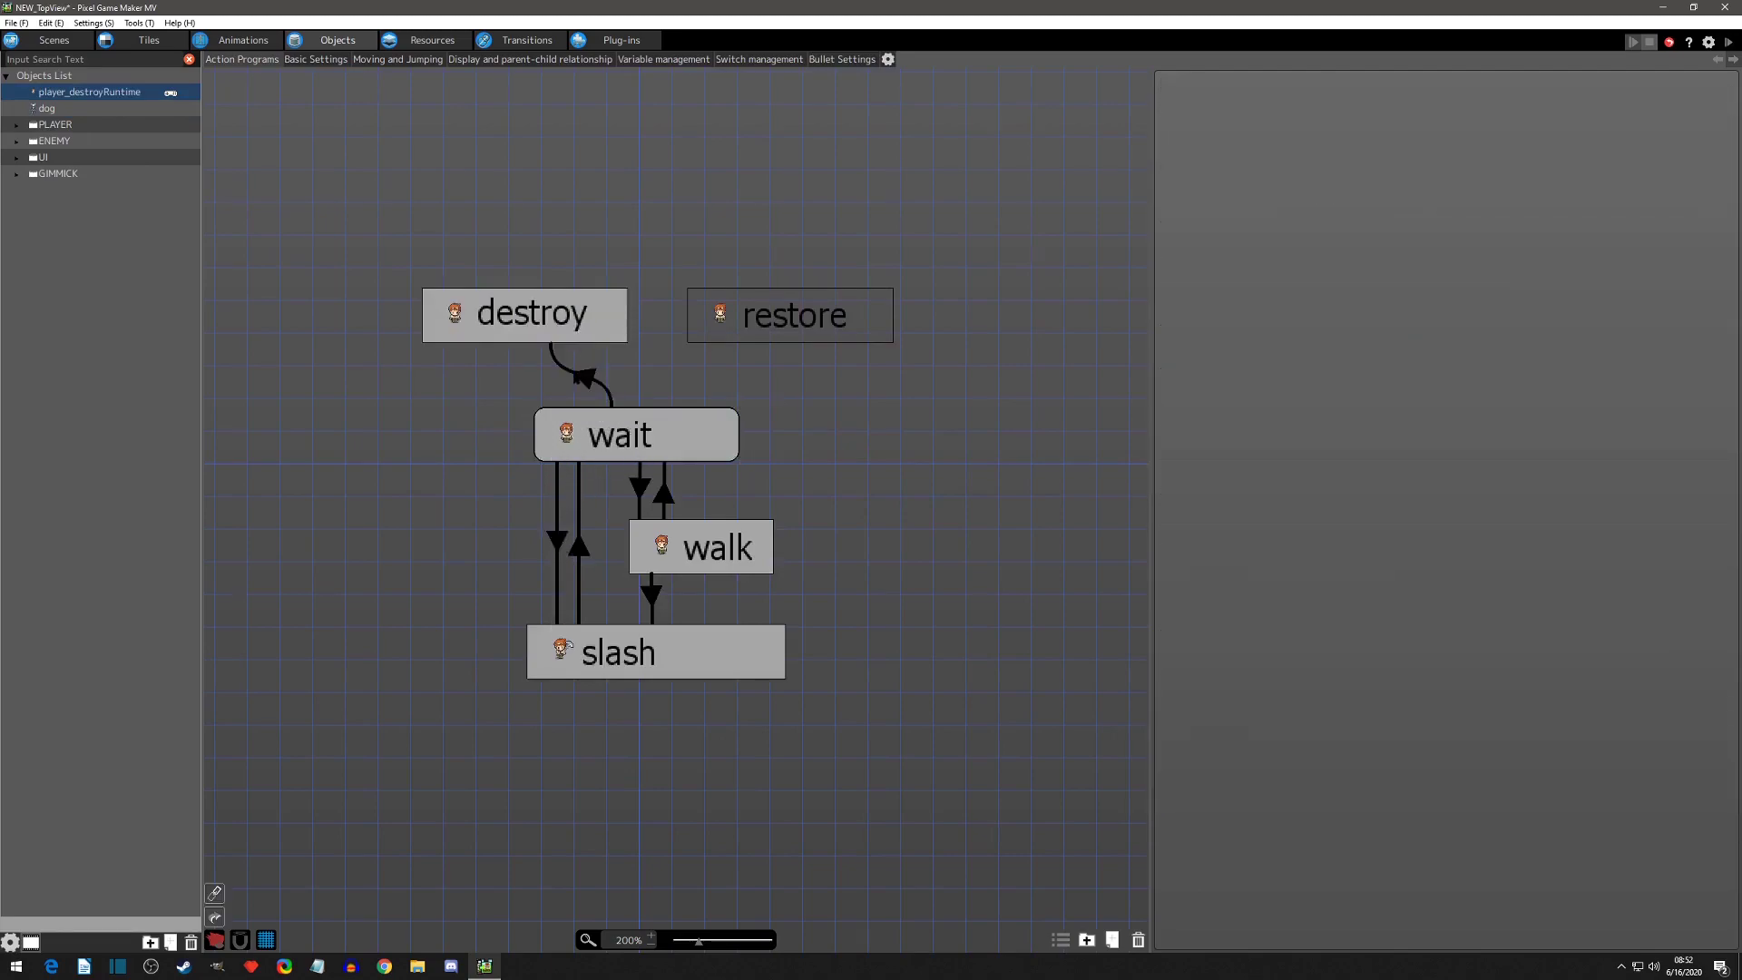
left_click(585, 376)
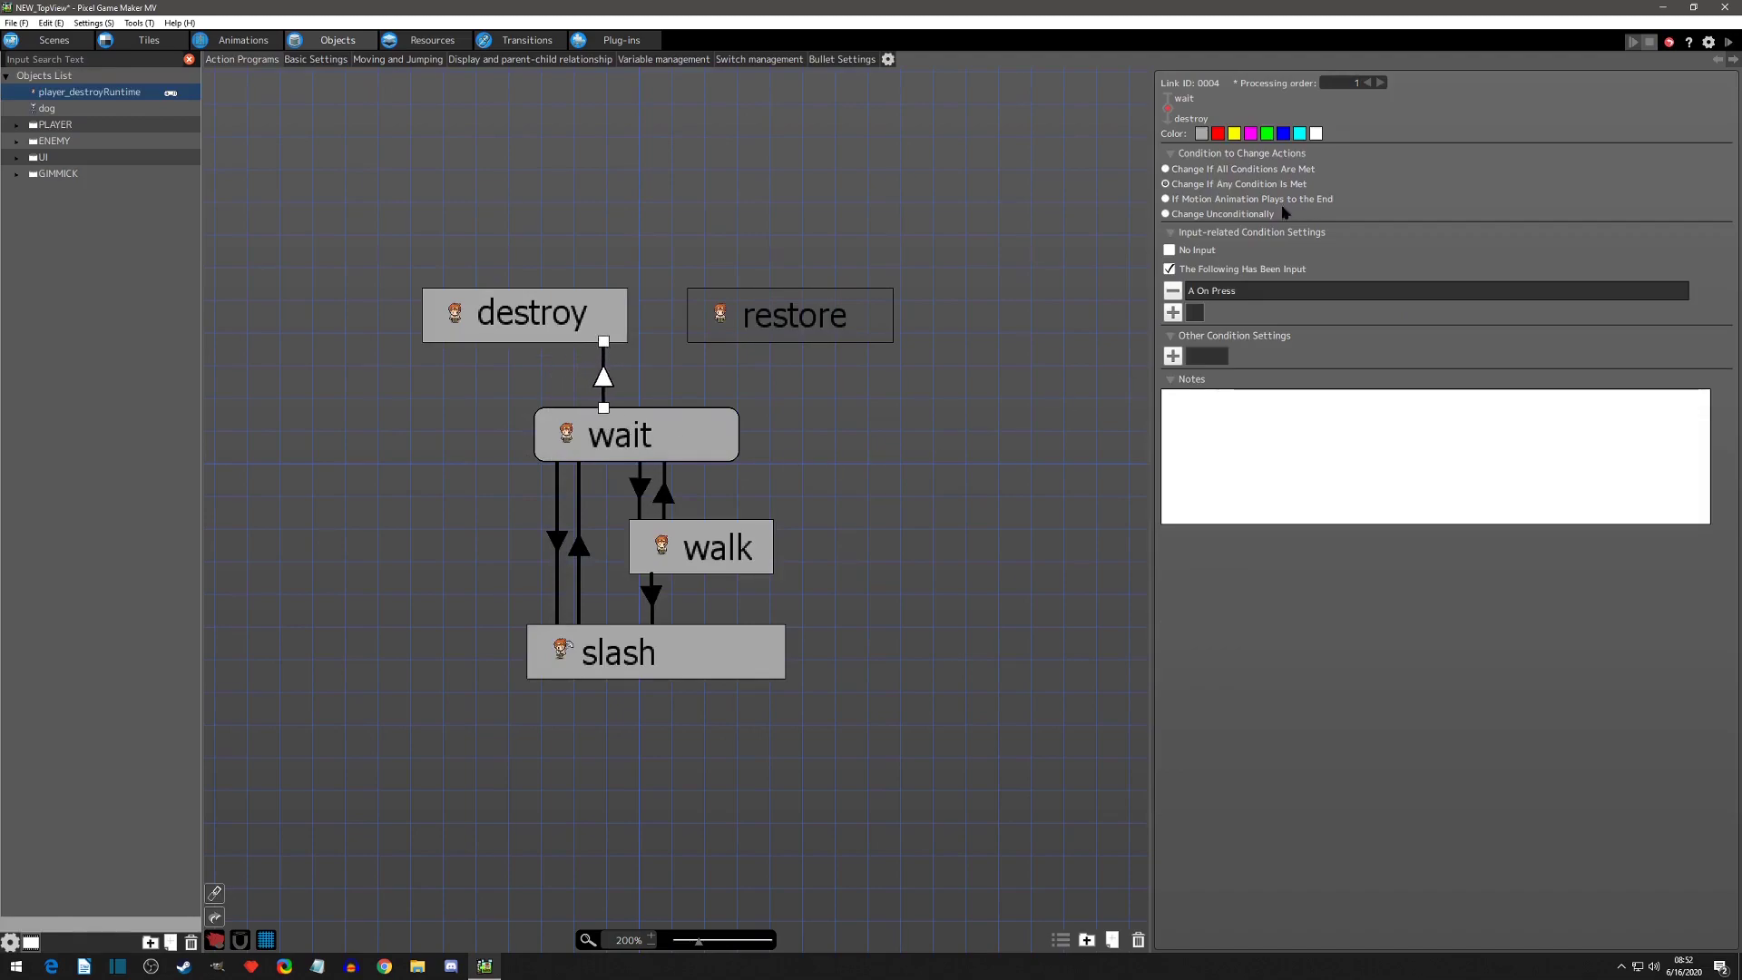
left_click(558, 541)
left_click(607, 374)
Add Execute Object Action to the player's destroy action, targeting dog (Single) with its destroy action.
left_click(590, 312)
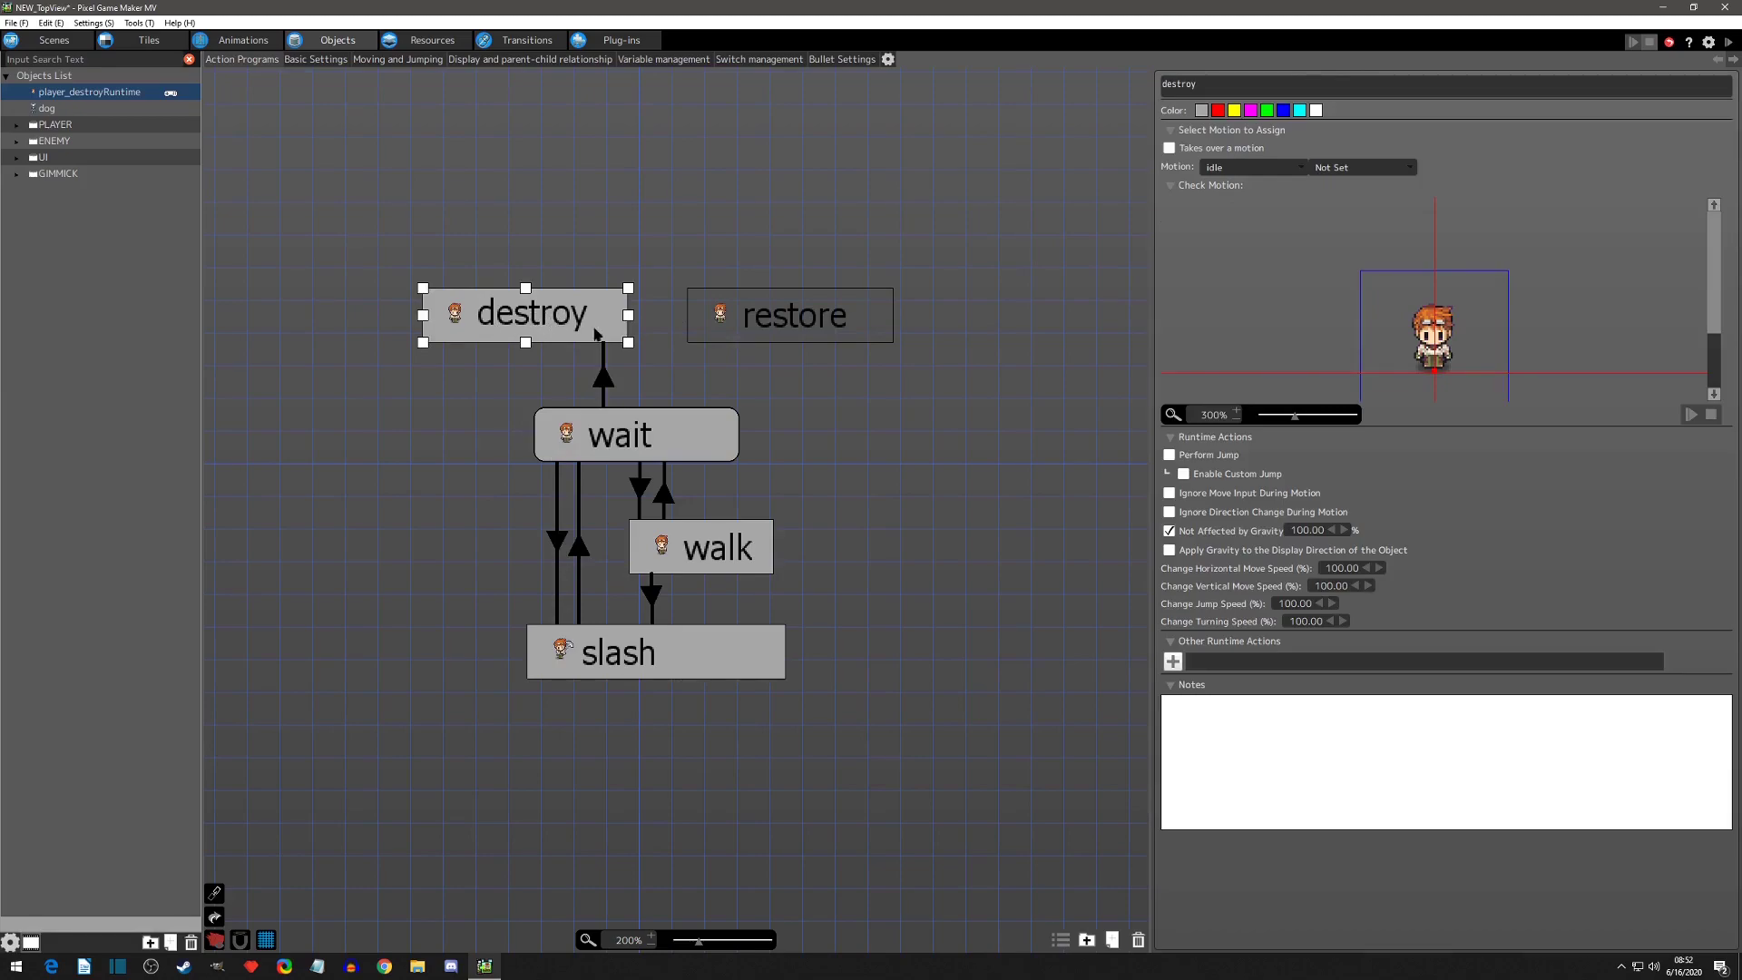
left_click(1174, 662)
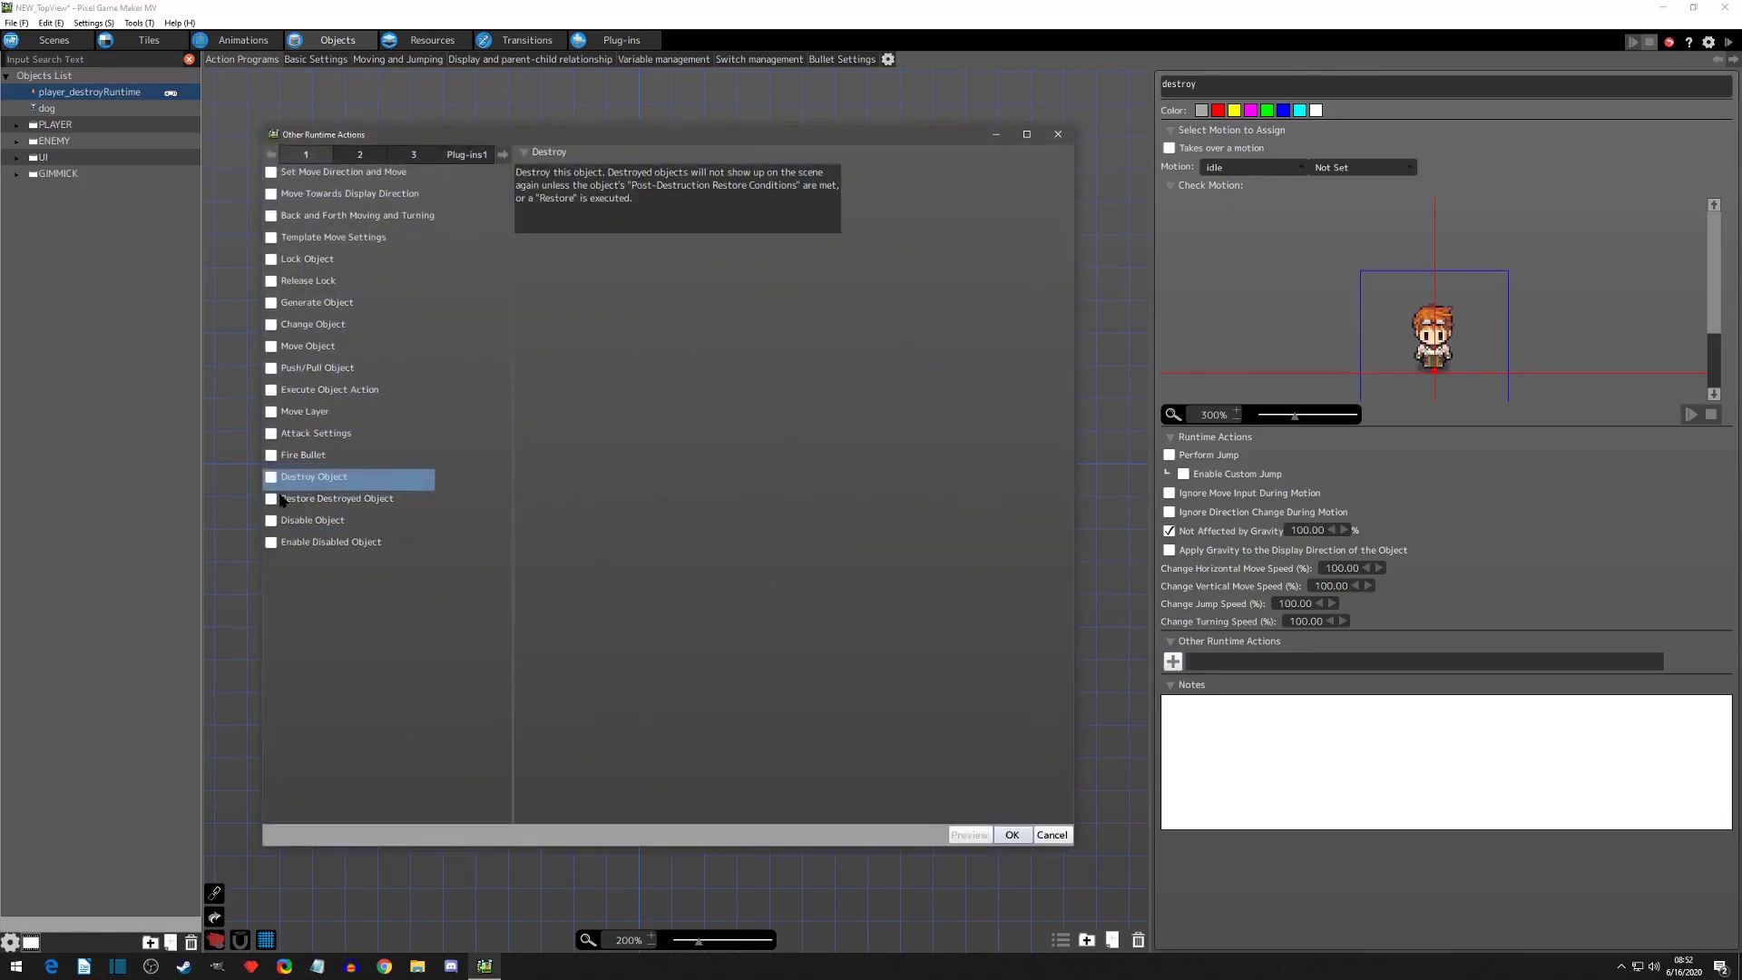
left_click(272, 390)
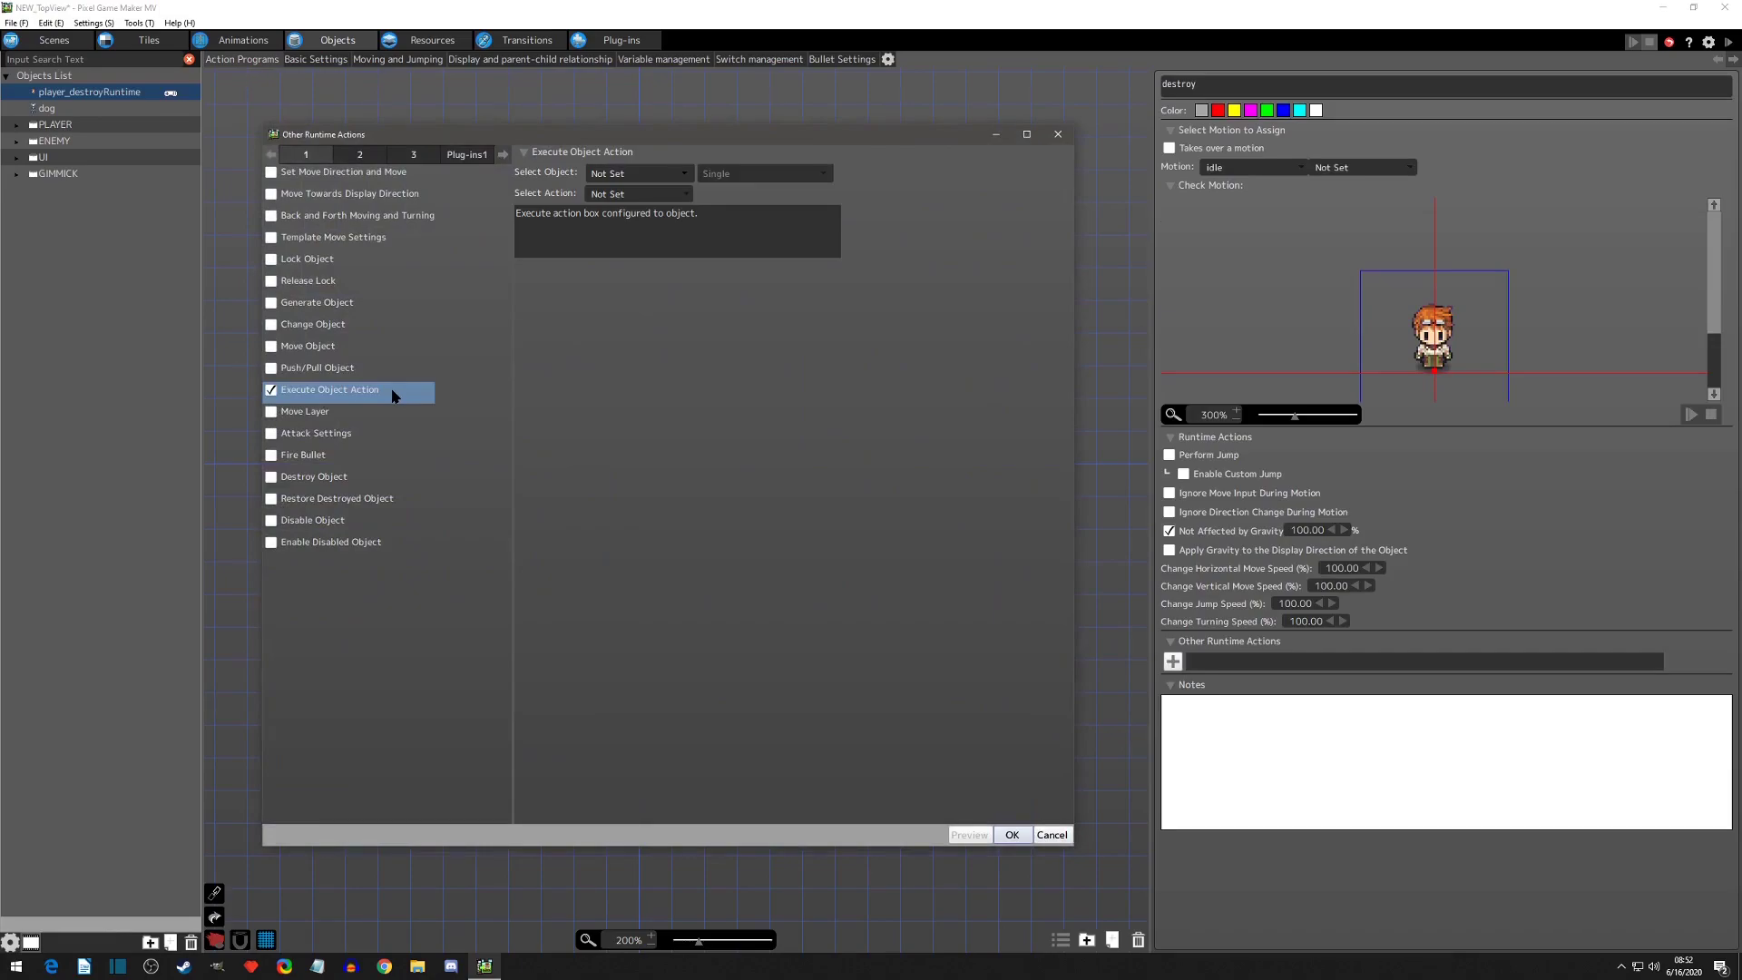
left_click(619, 173)
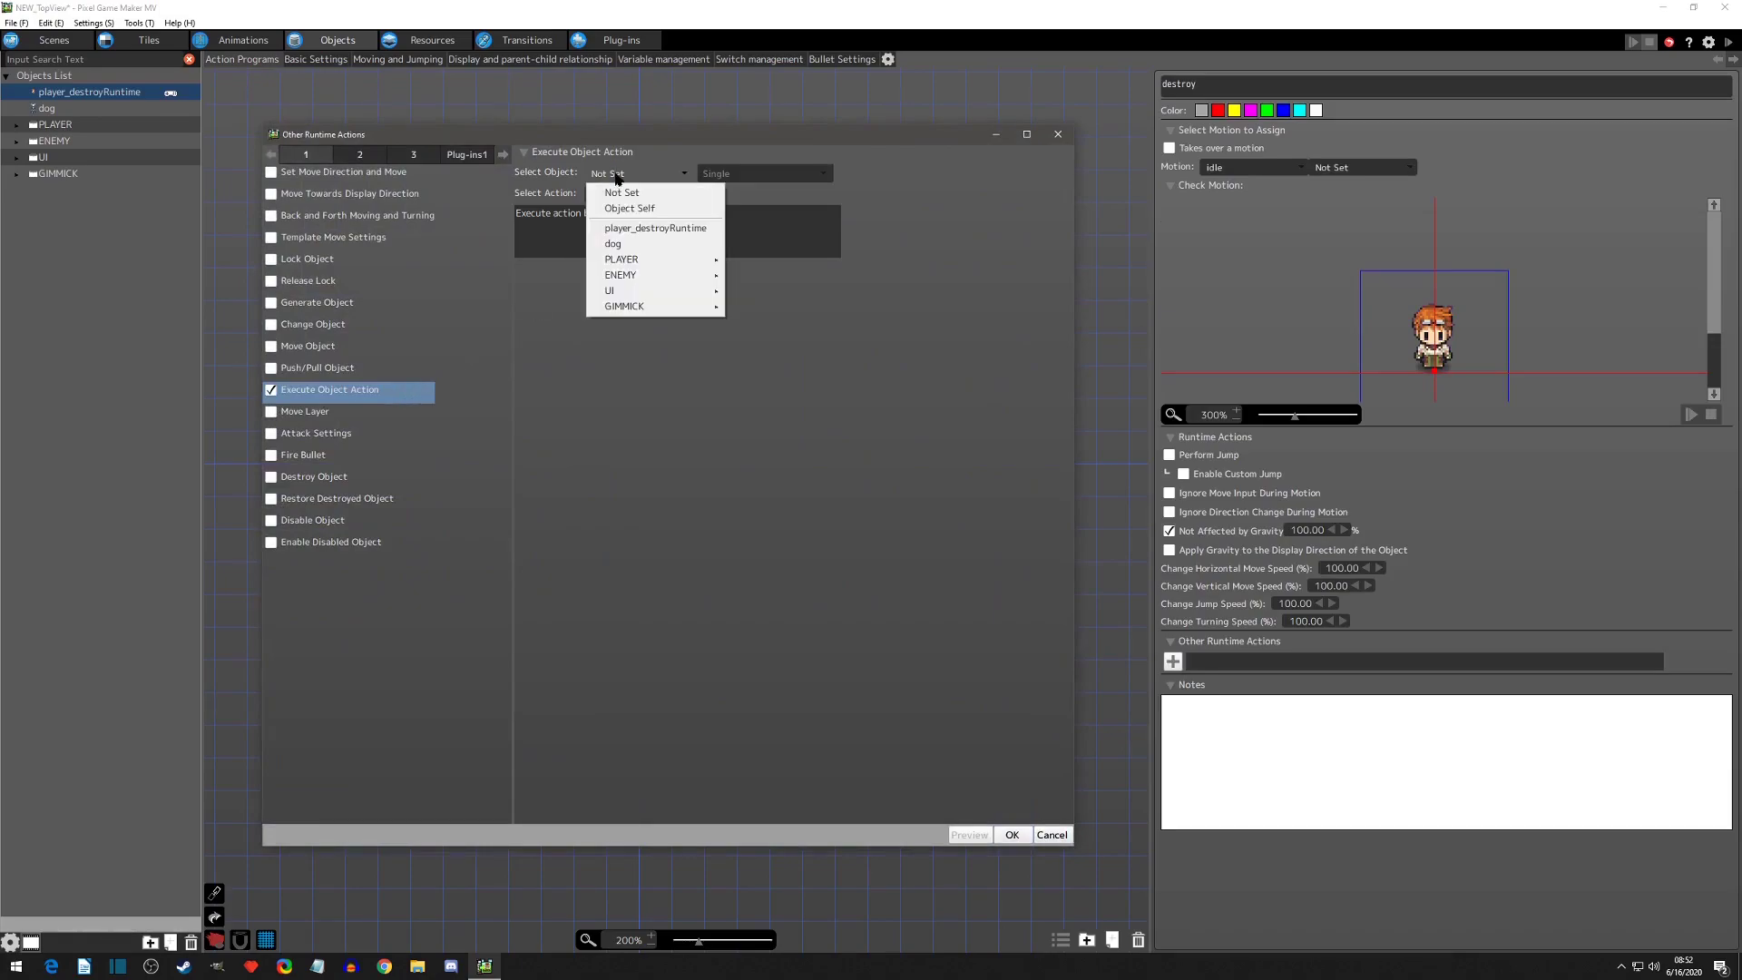
left_click(624, 243)
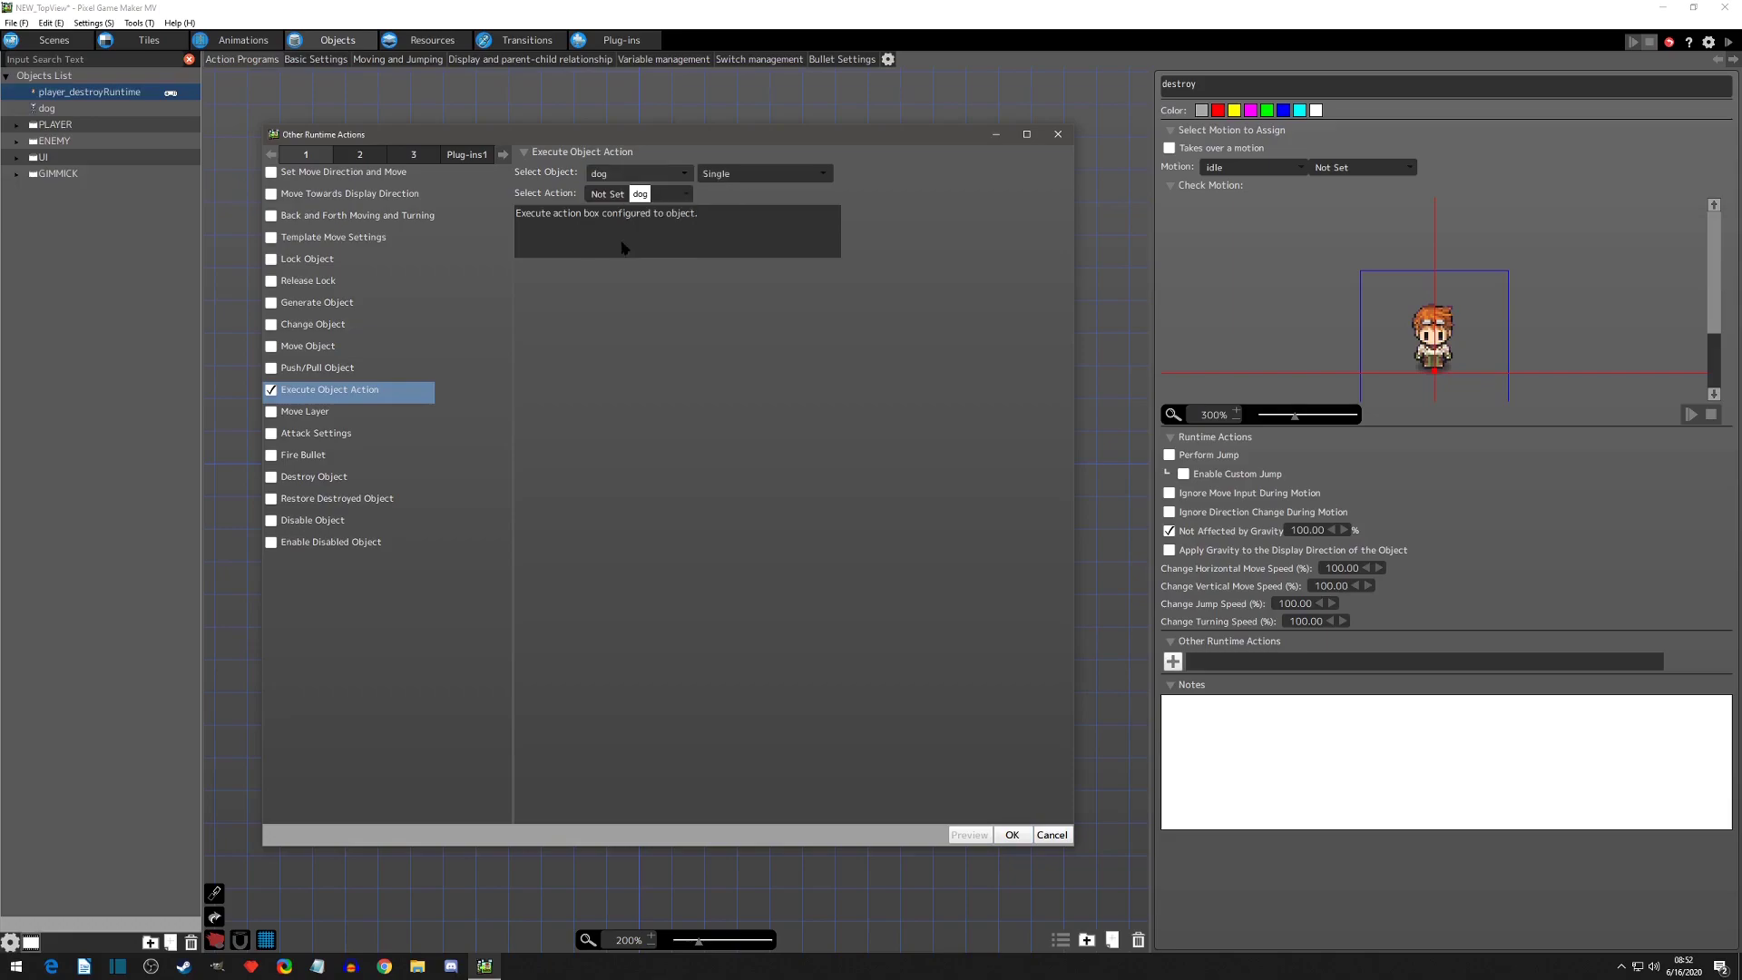
left_click(639, 194)
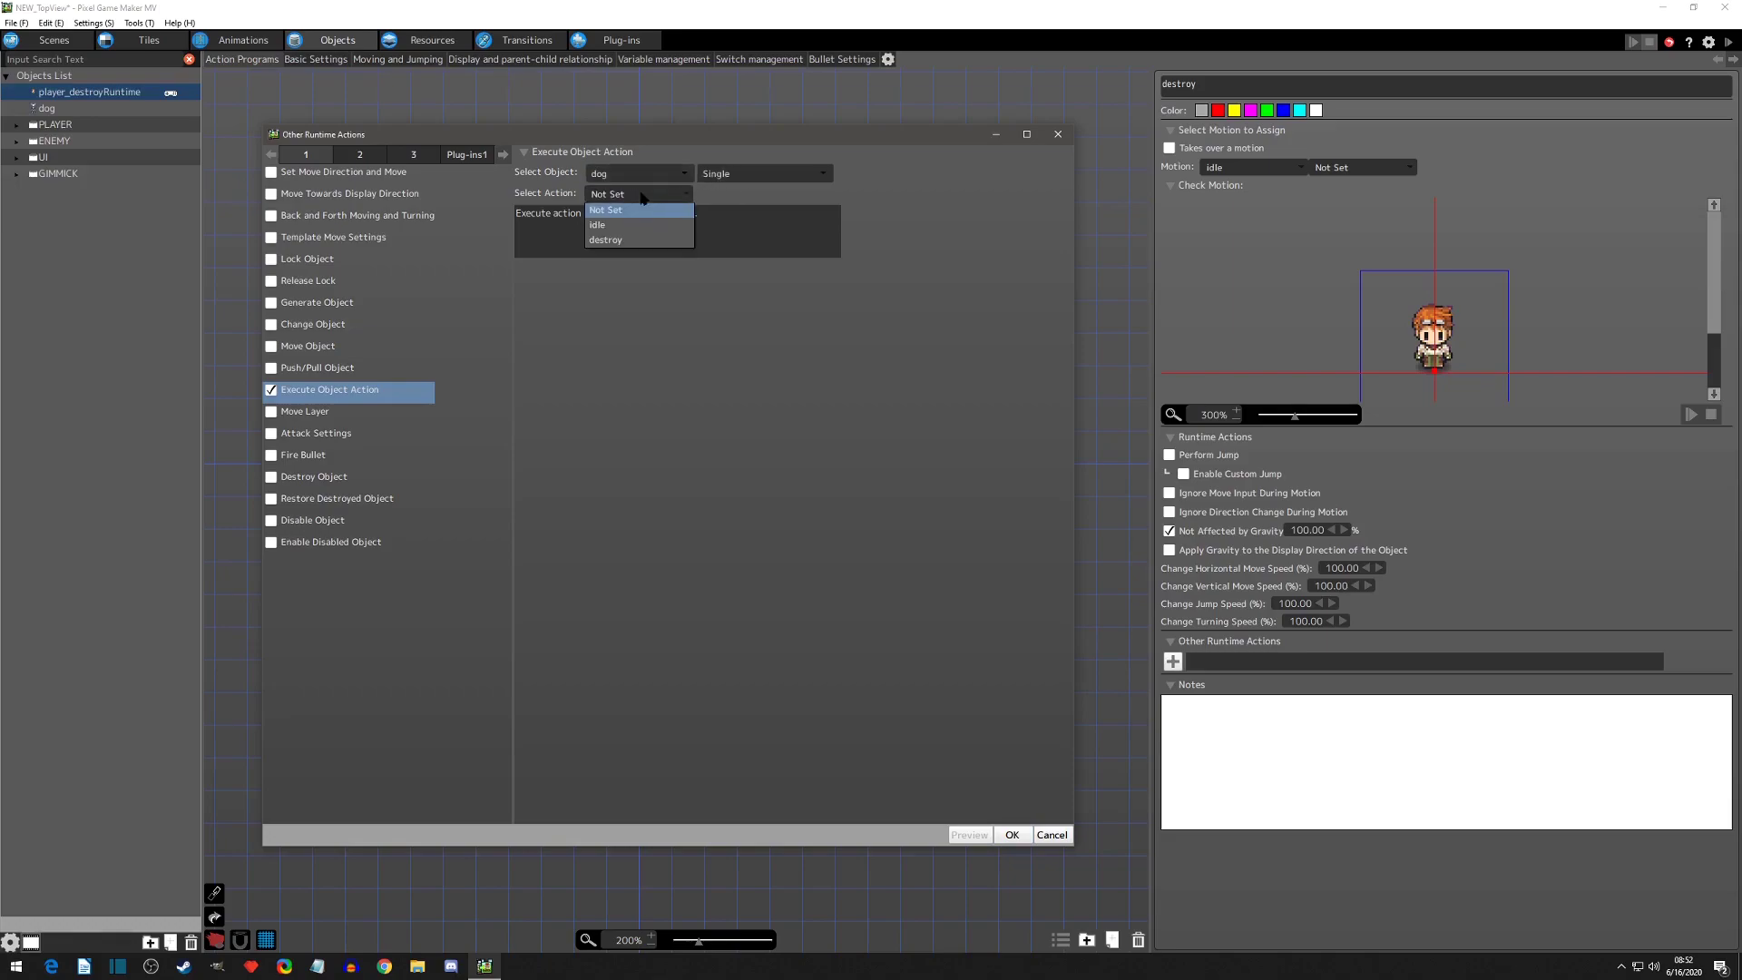
left_click(625, 238)
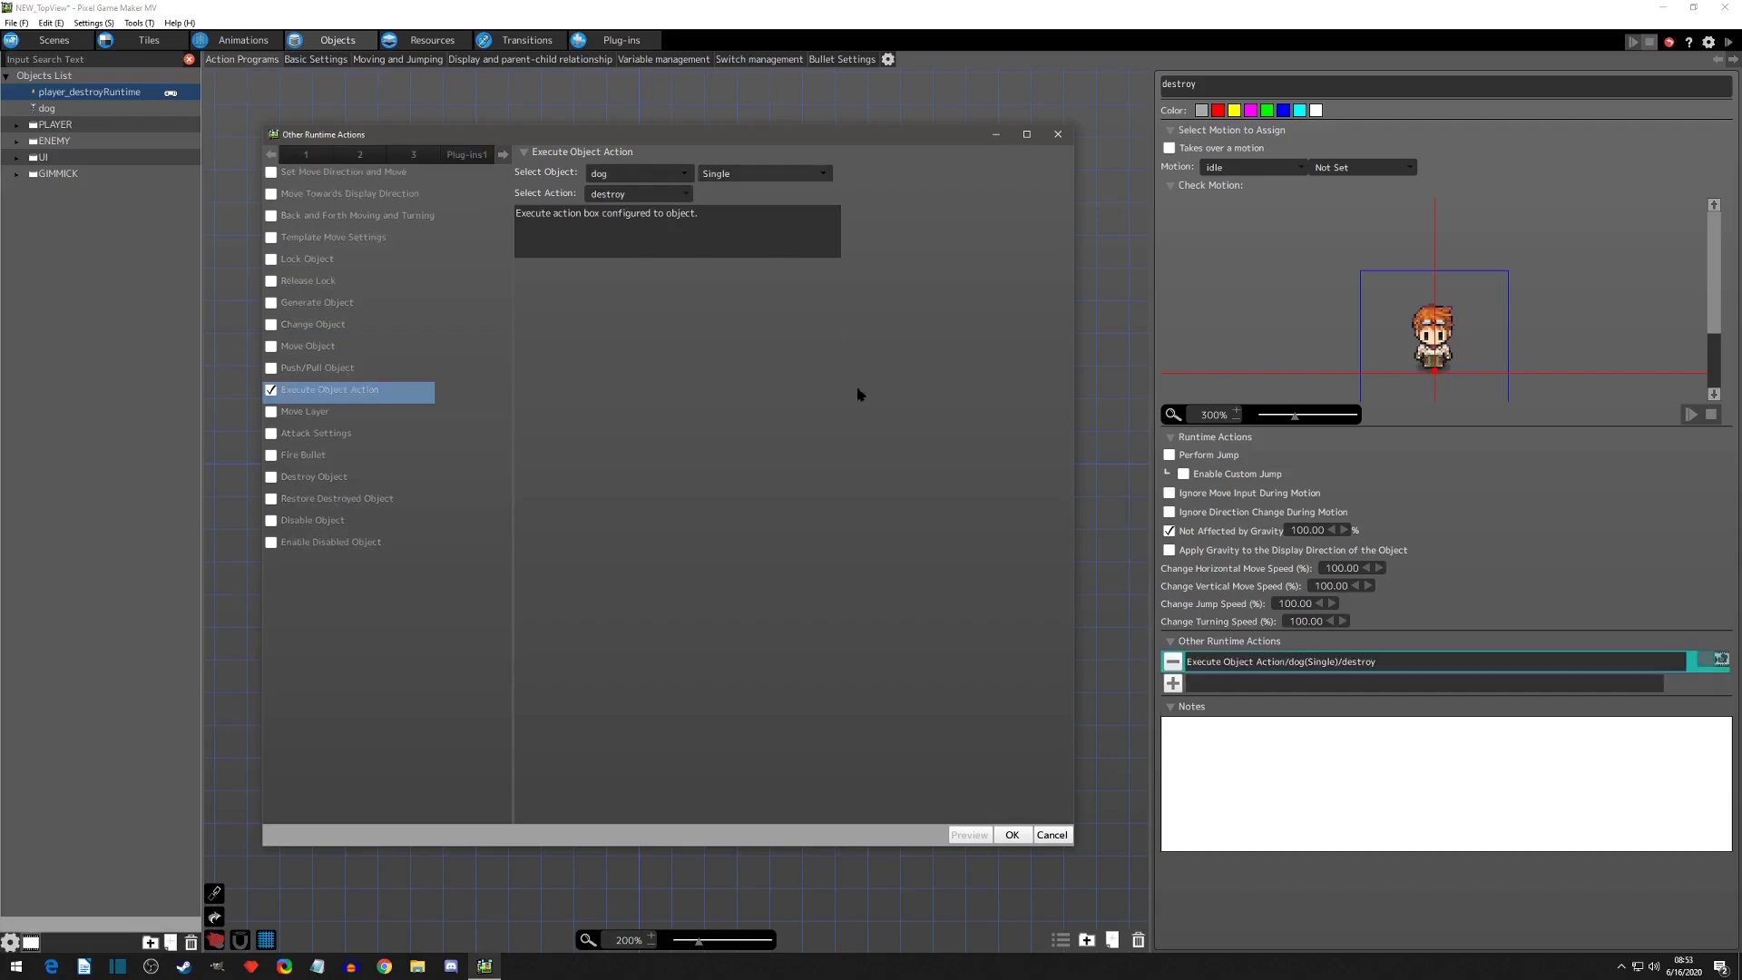
left_click(1011, 835)
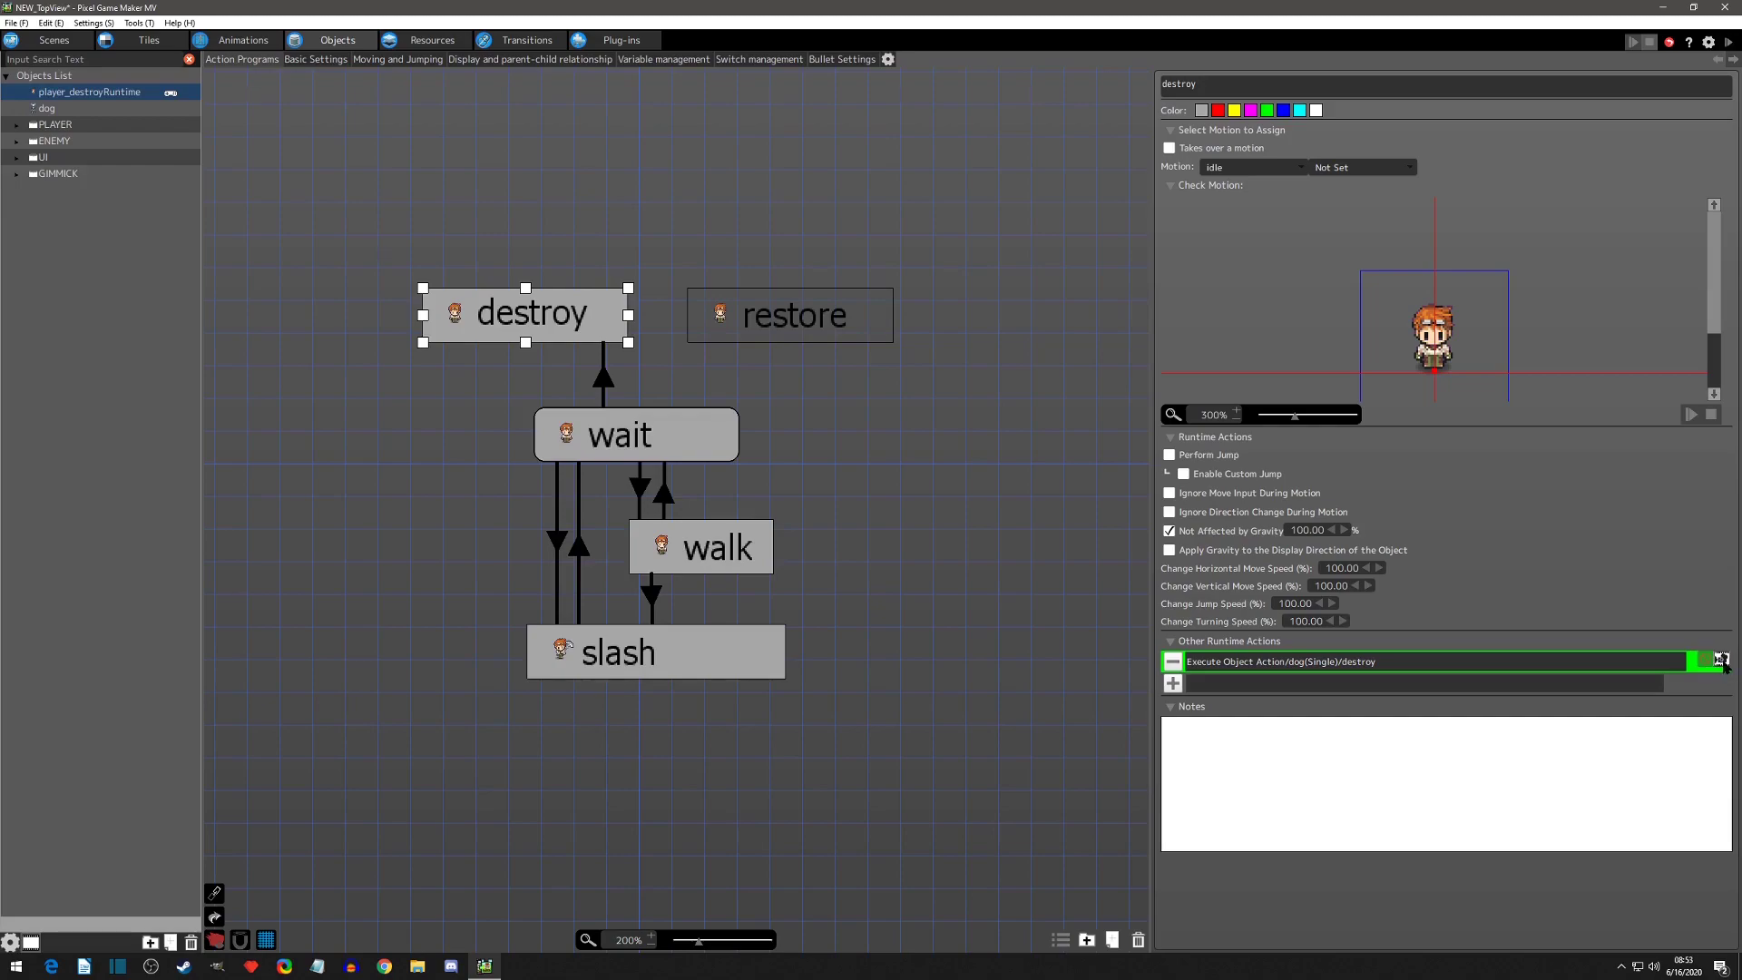
Examine the target choices for Execute Object Action on the player instance placed in the scene.
left_click(55, 40)
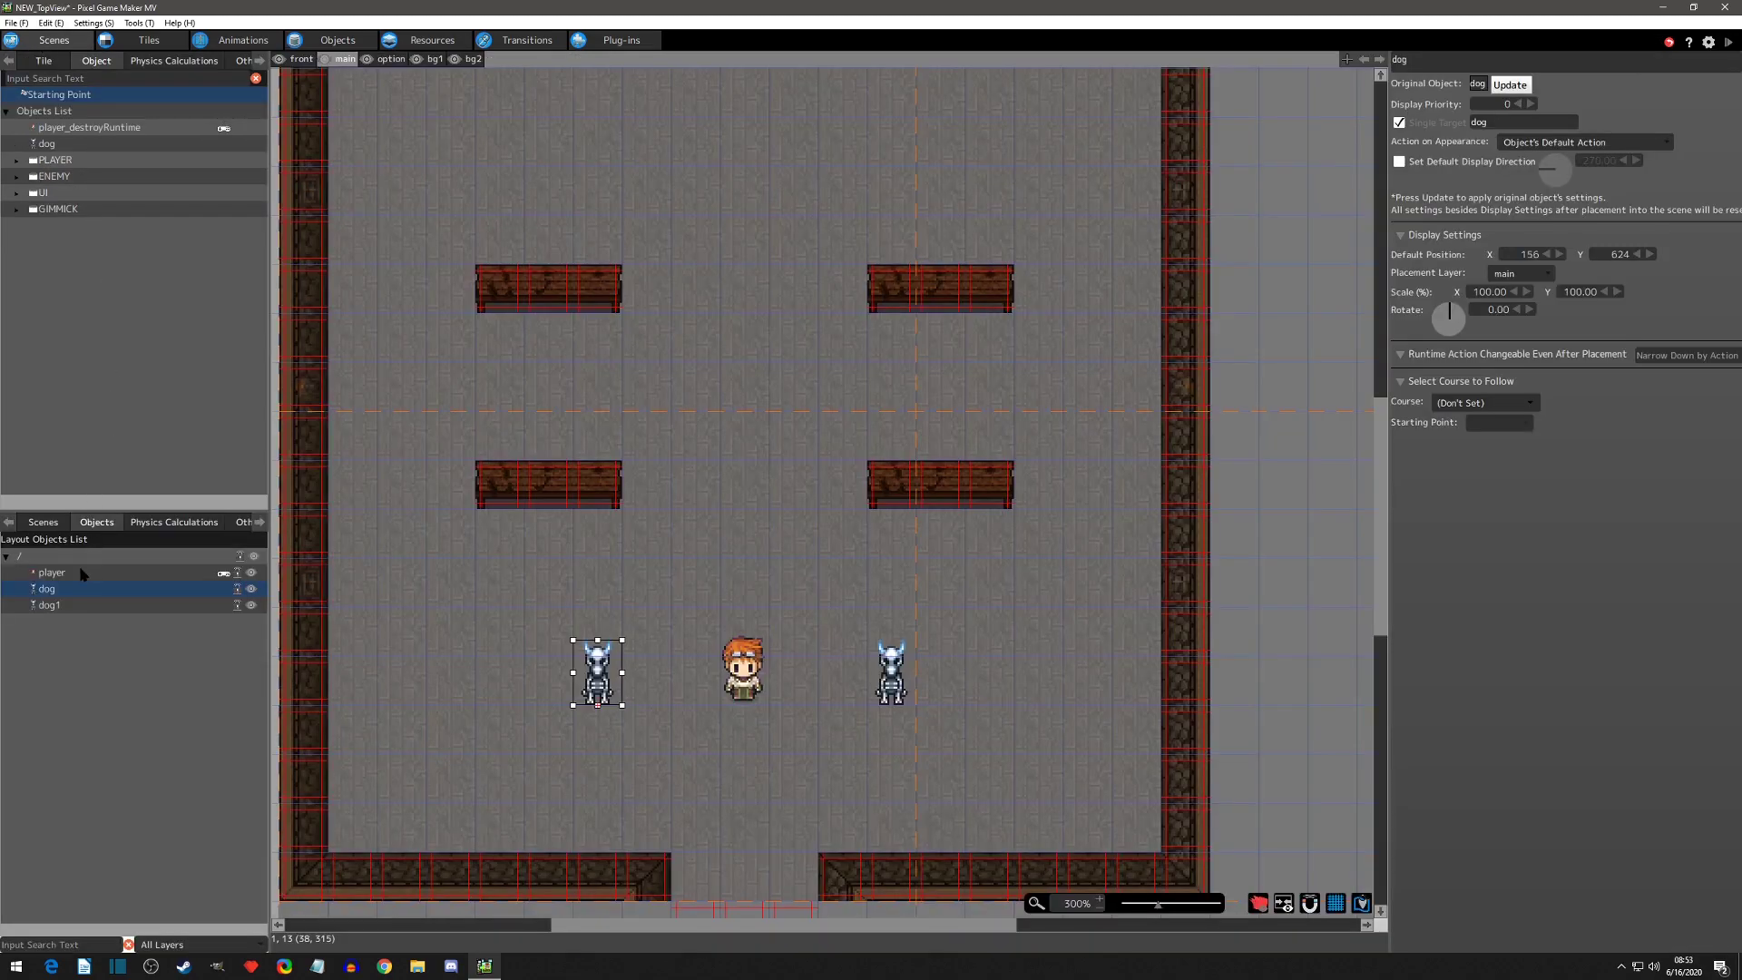
left_click(253, 569)
left_click(1631, 412)
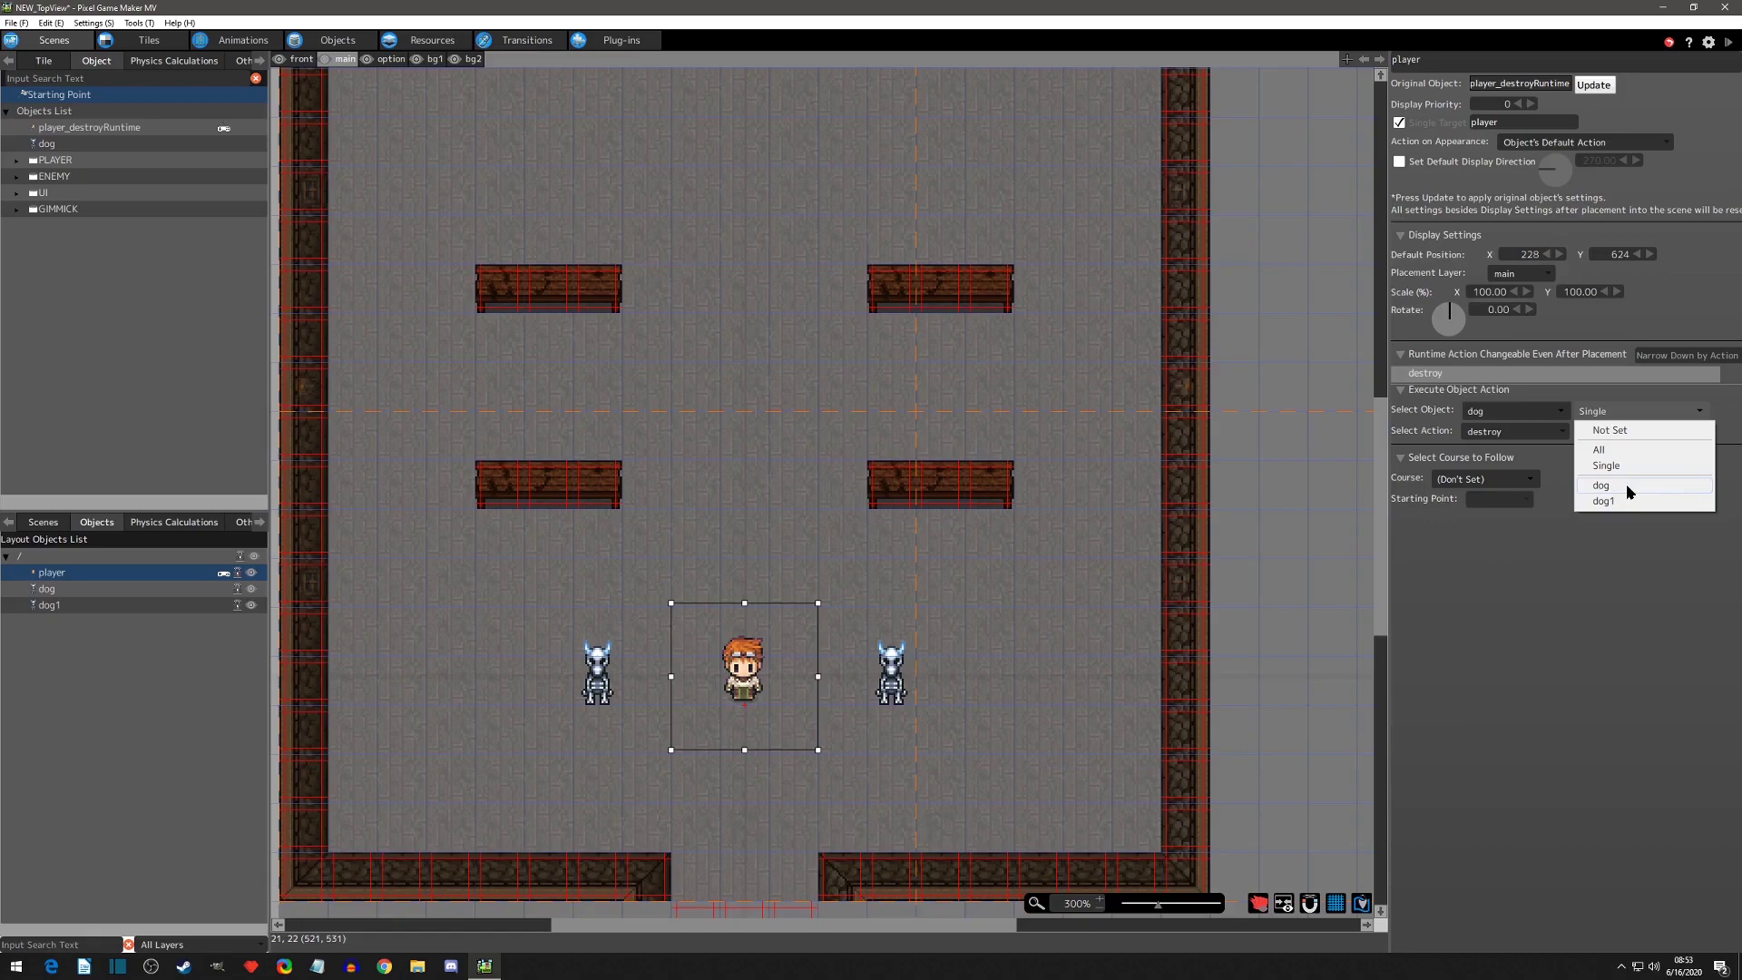
left_click(337, 40)
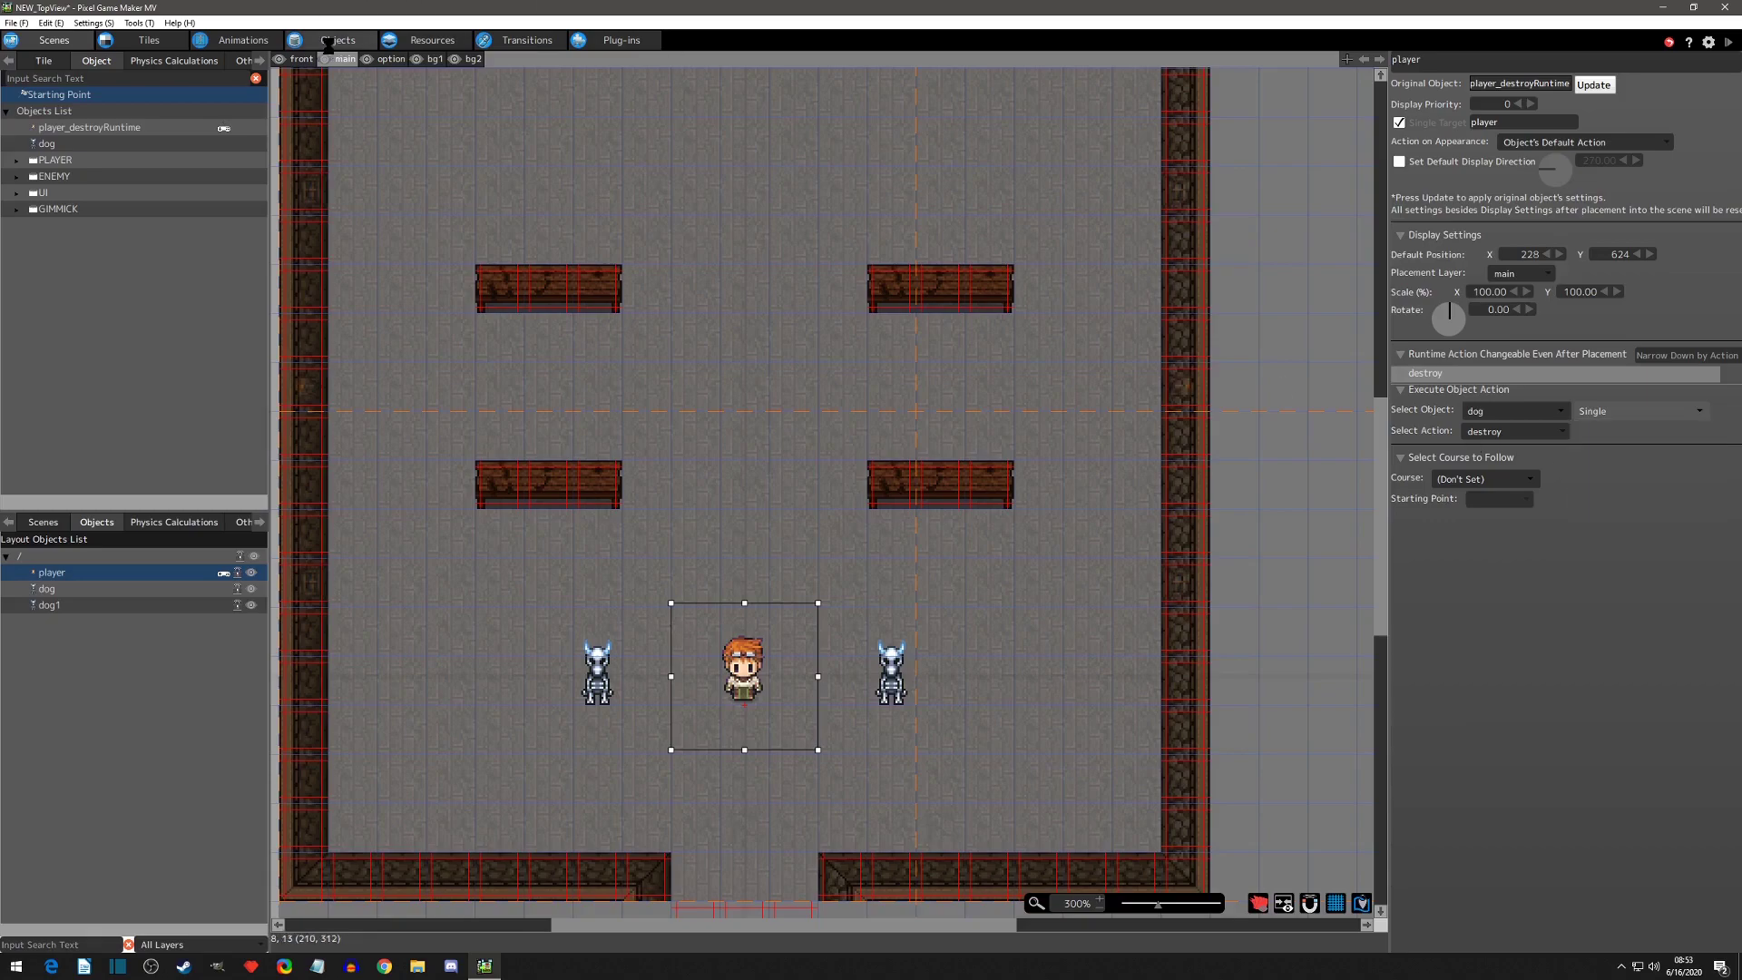
Change the Execute Object Action target in the player's destroy action to dog (All).
left_click(338, 40)
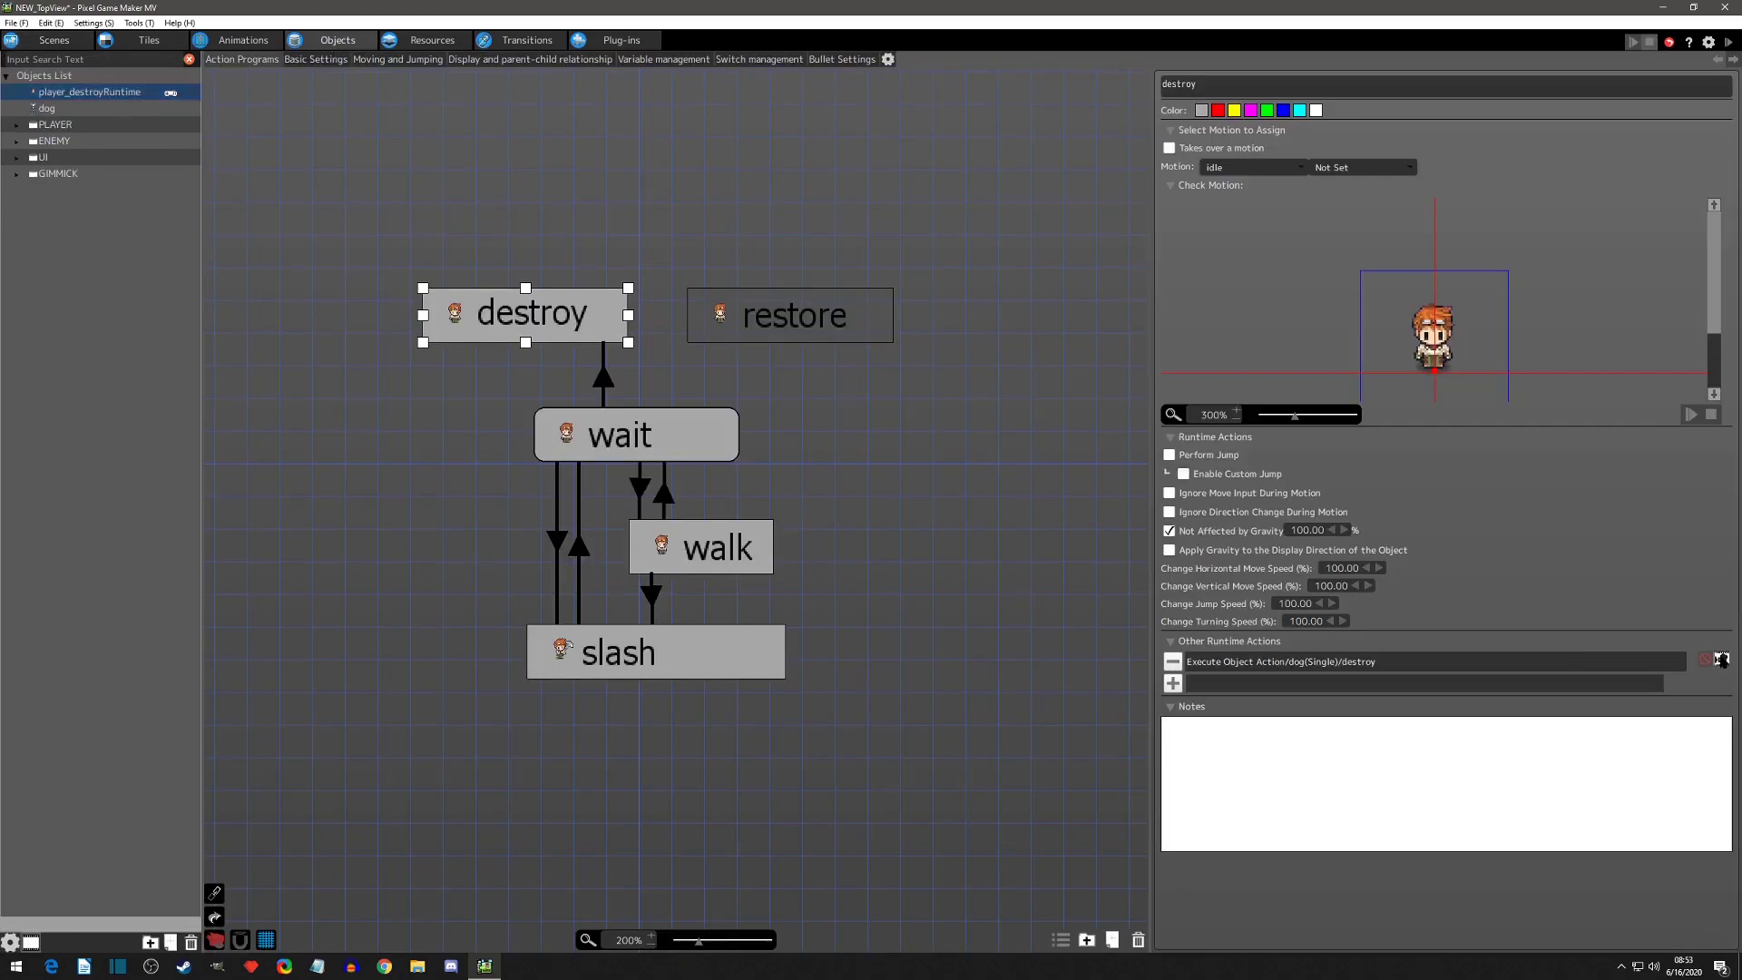
left_click(1721, 659)
left_click(748, 172)
left_click(753, 182)
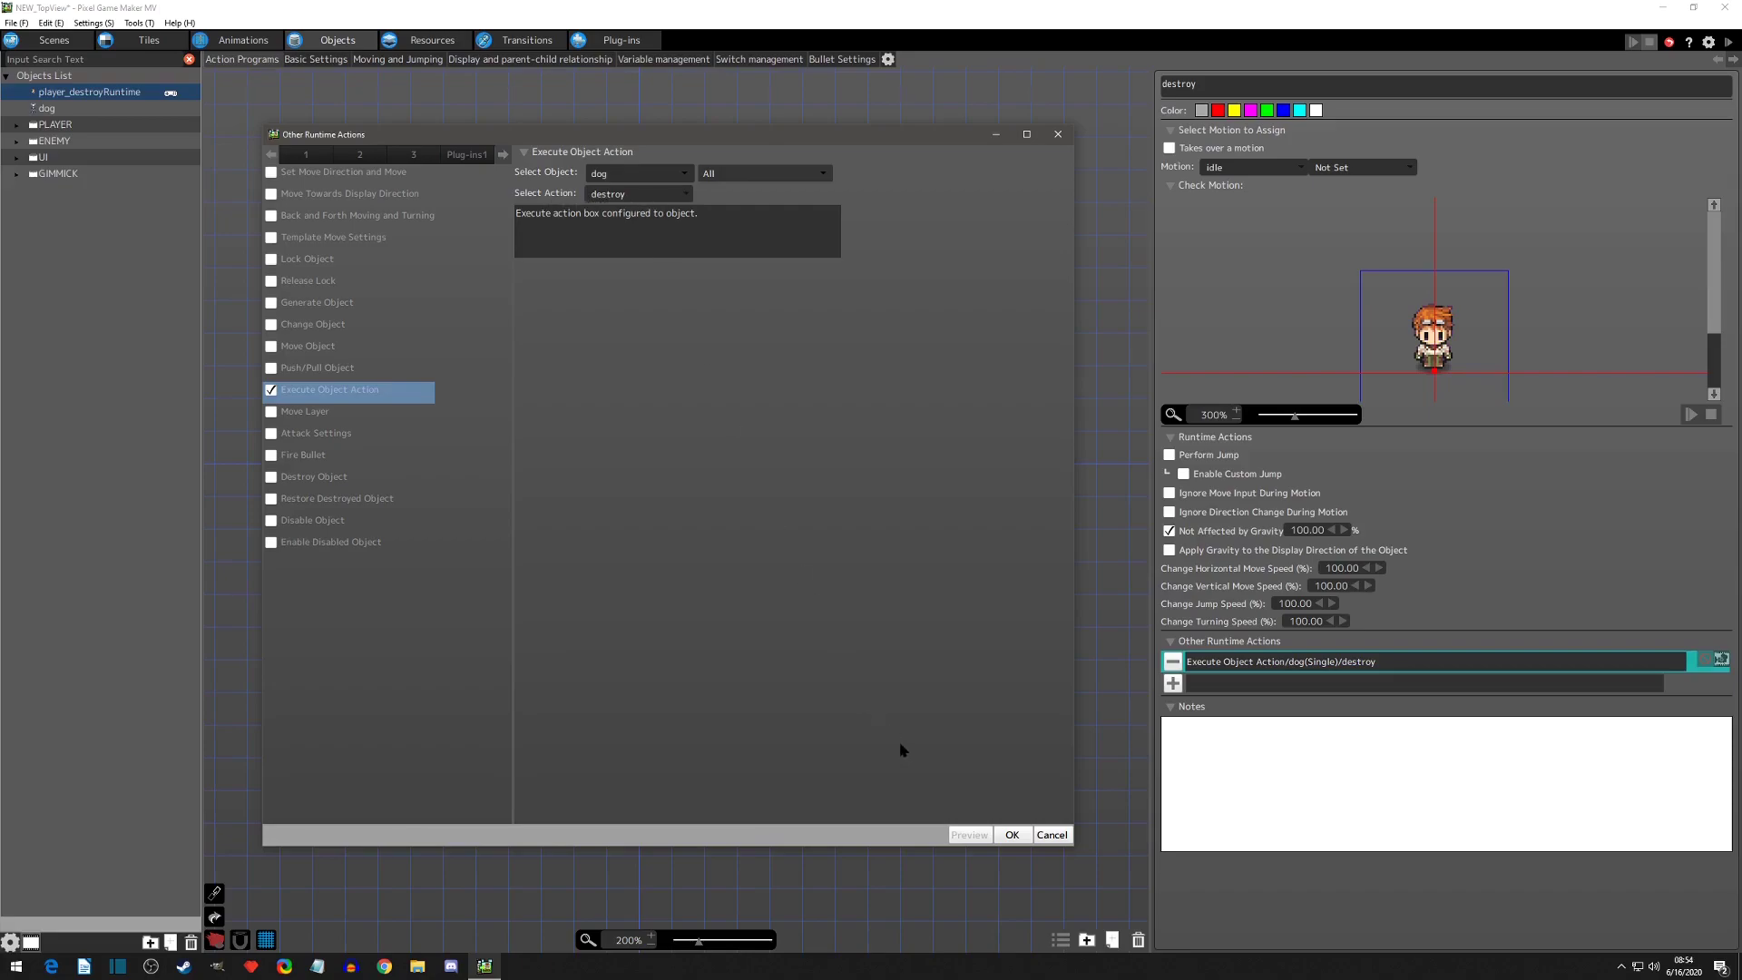
left_click(1012, 835)
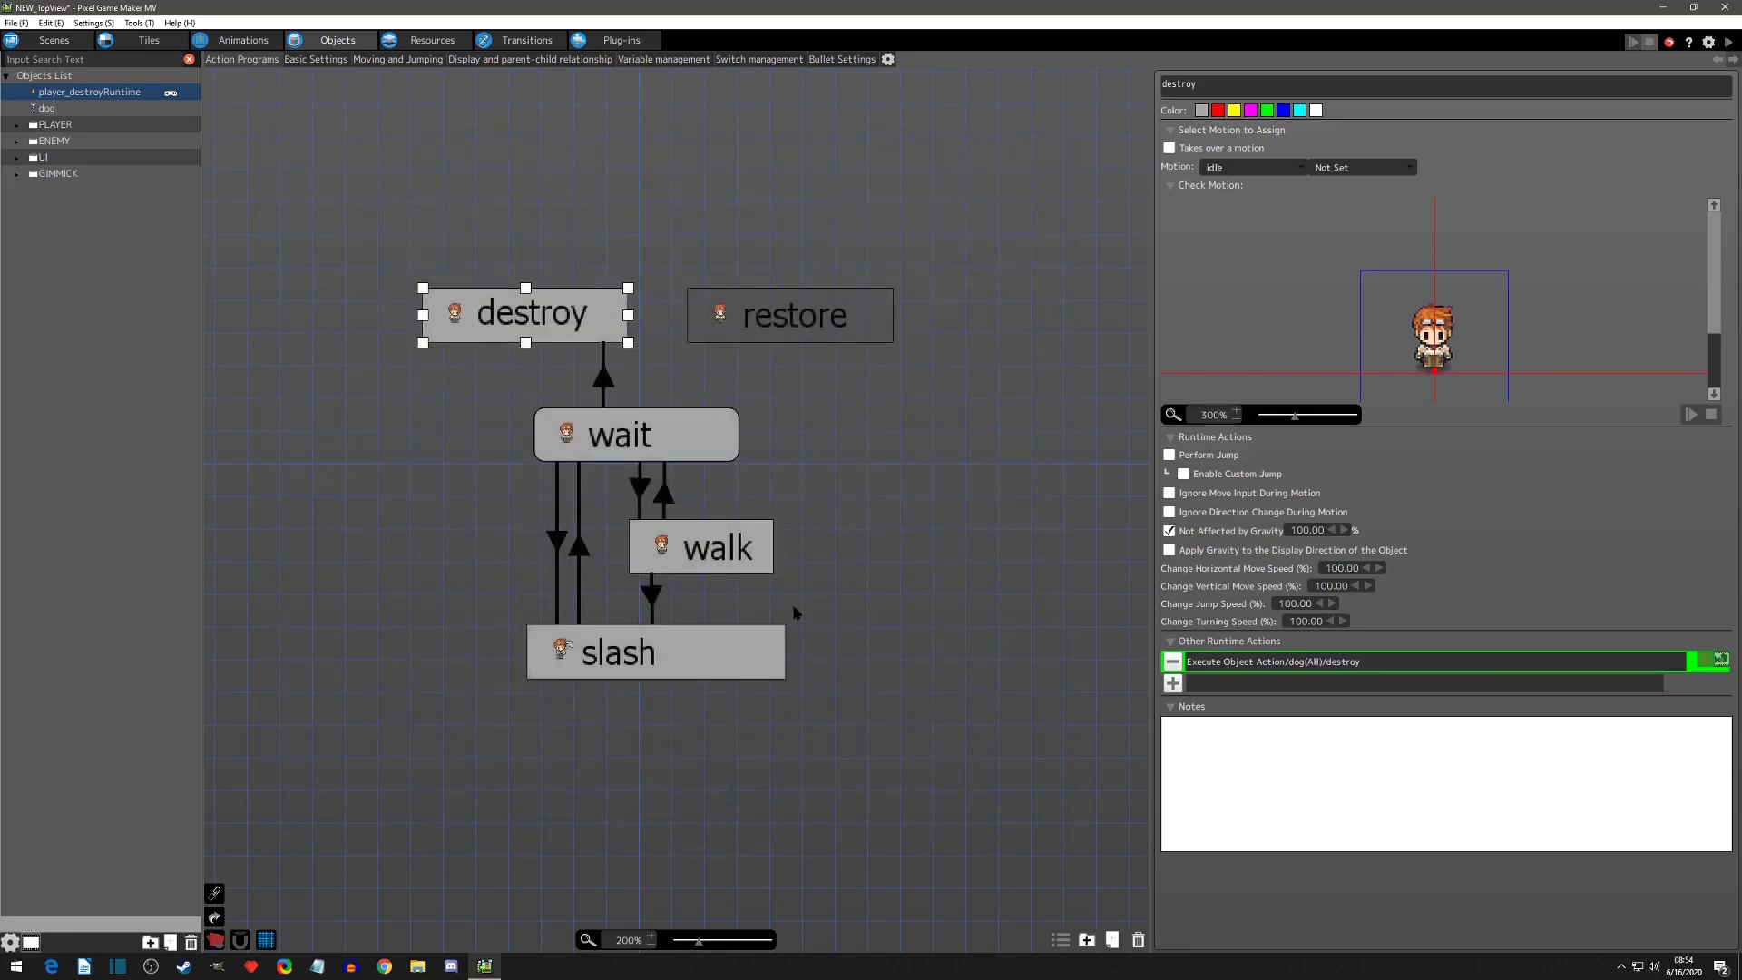
Save the project with the dog's actions reviewed, and test play the player's remote destruction of all dogs.
left_click(77, 109)
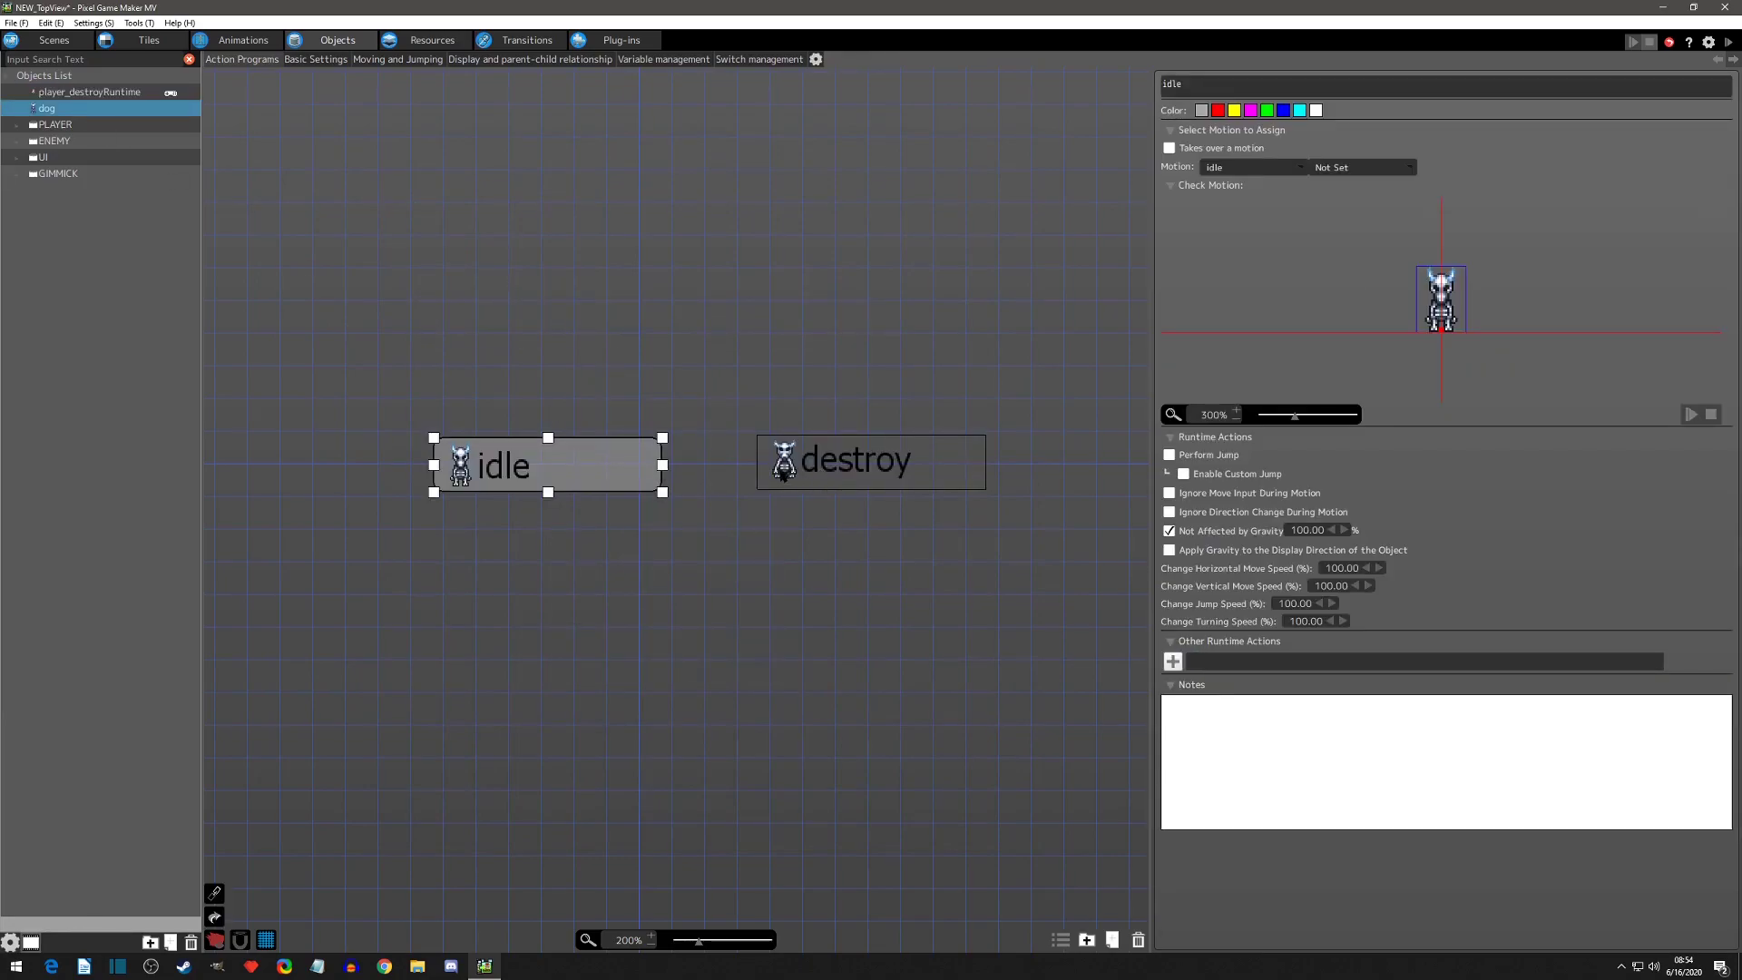
left_click(793, 456)
left_click(649, 461)
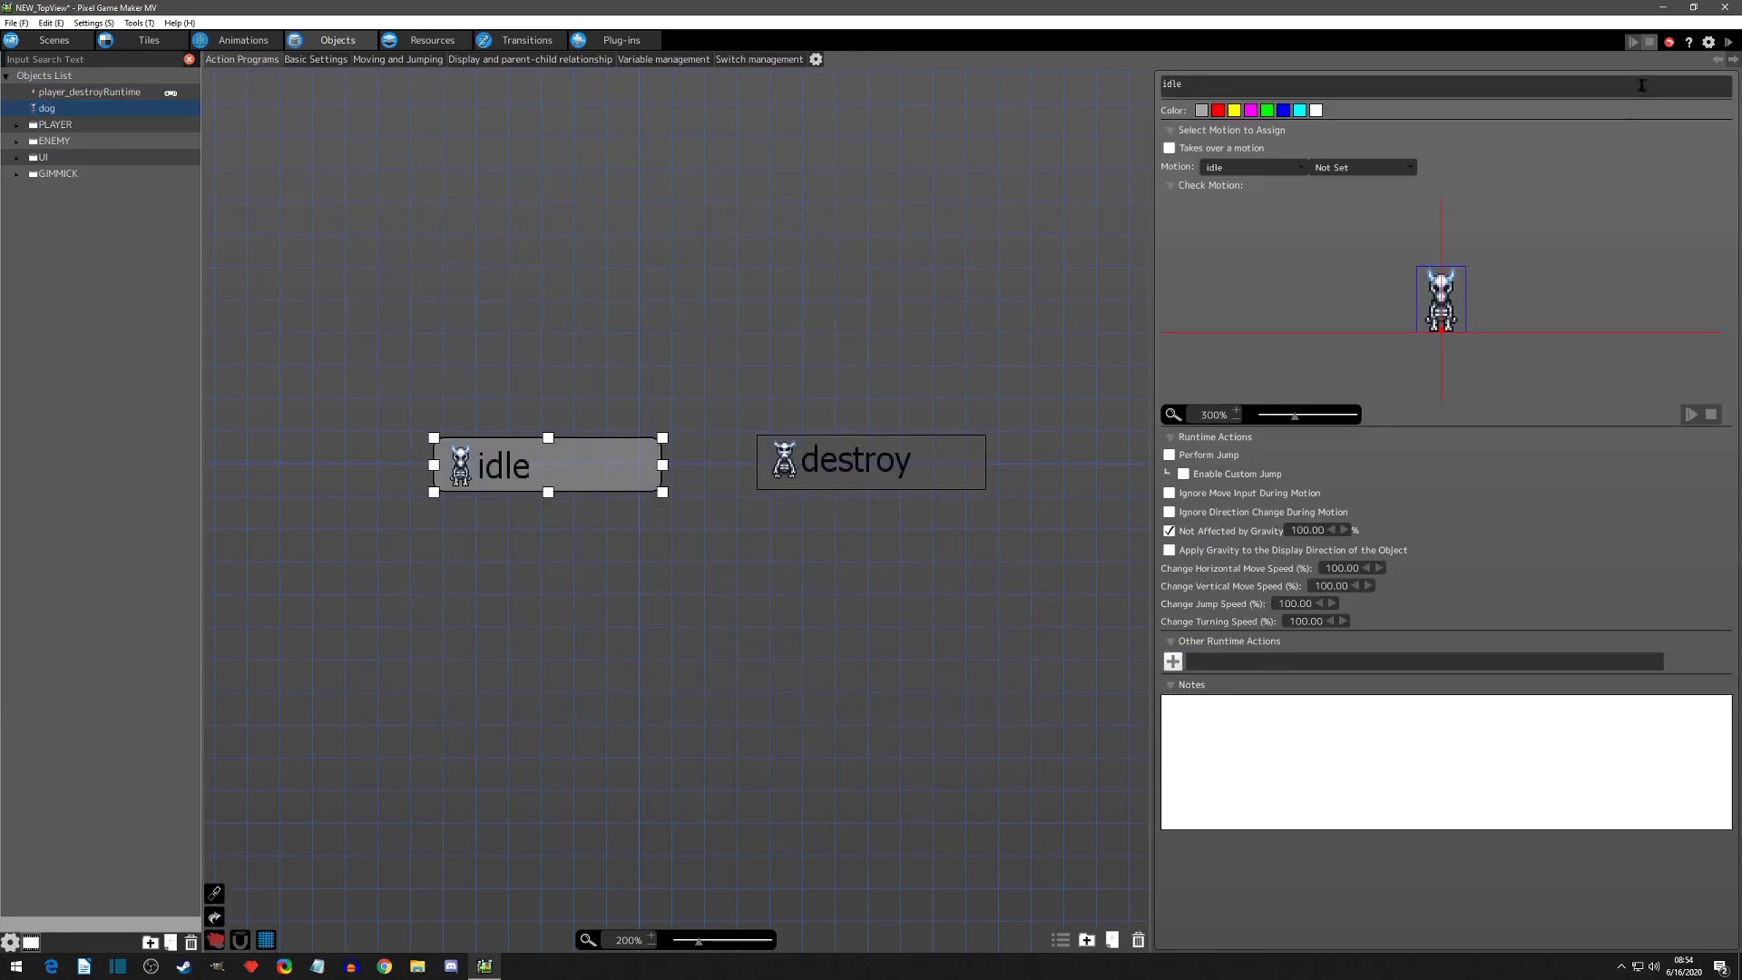
key("ctrl+s")
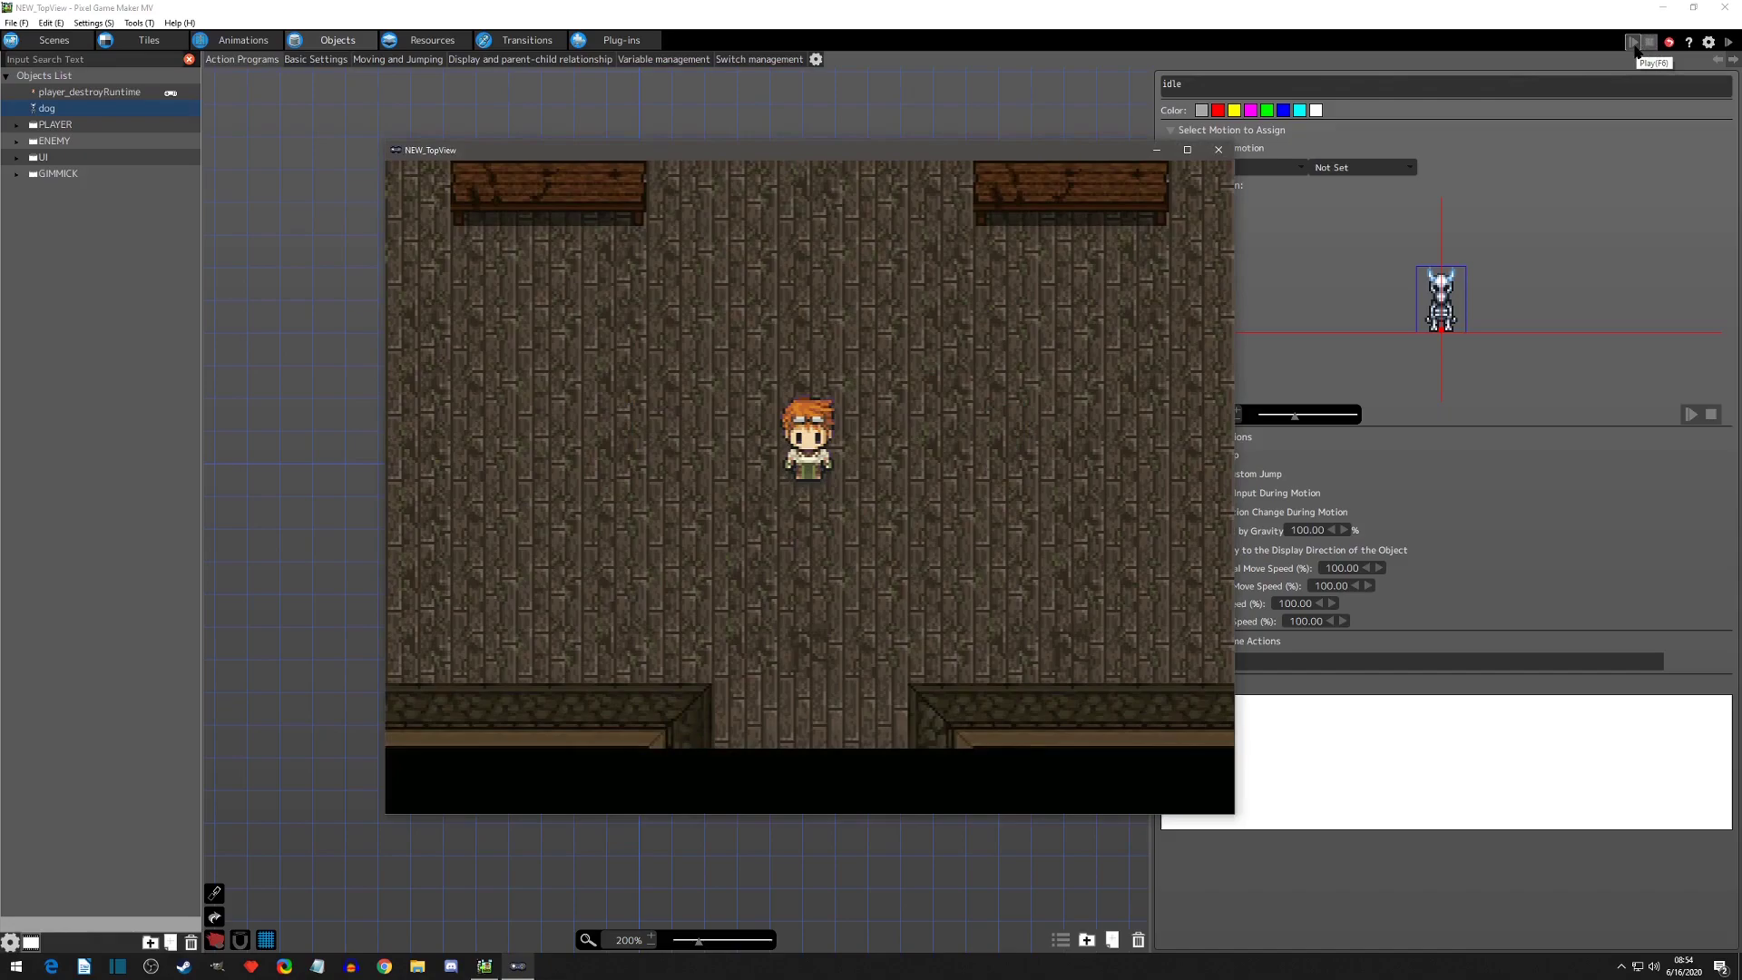
left_click(1225, 154)
Delete the destroy action from player_destroyRuntime's action program.
left_click(876, 460)
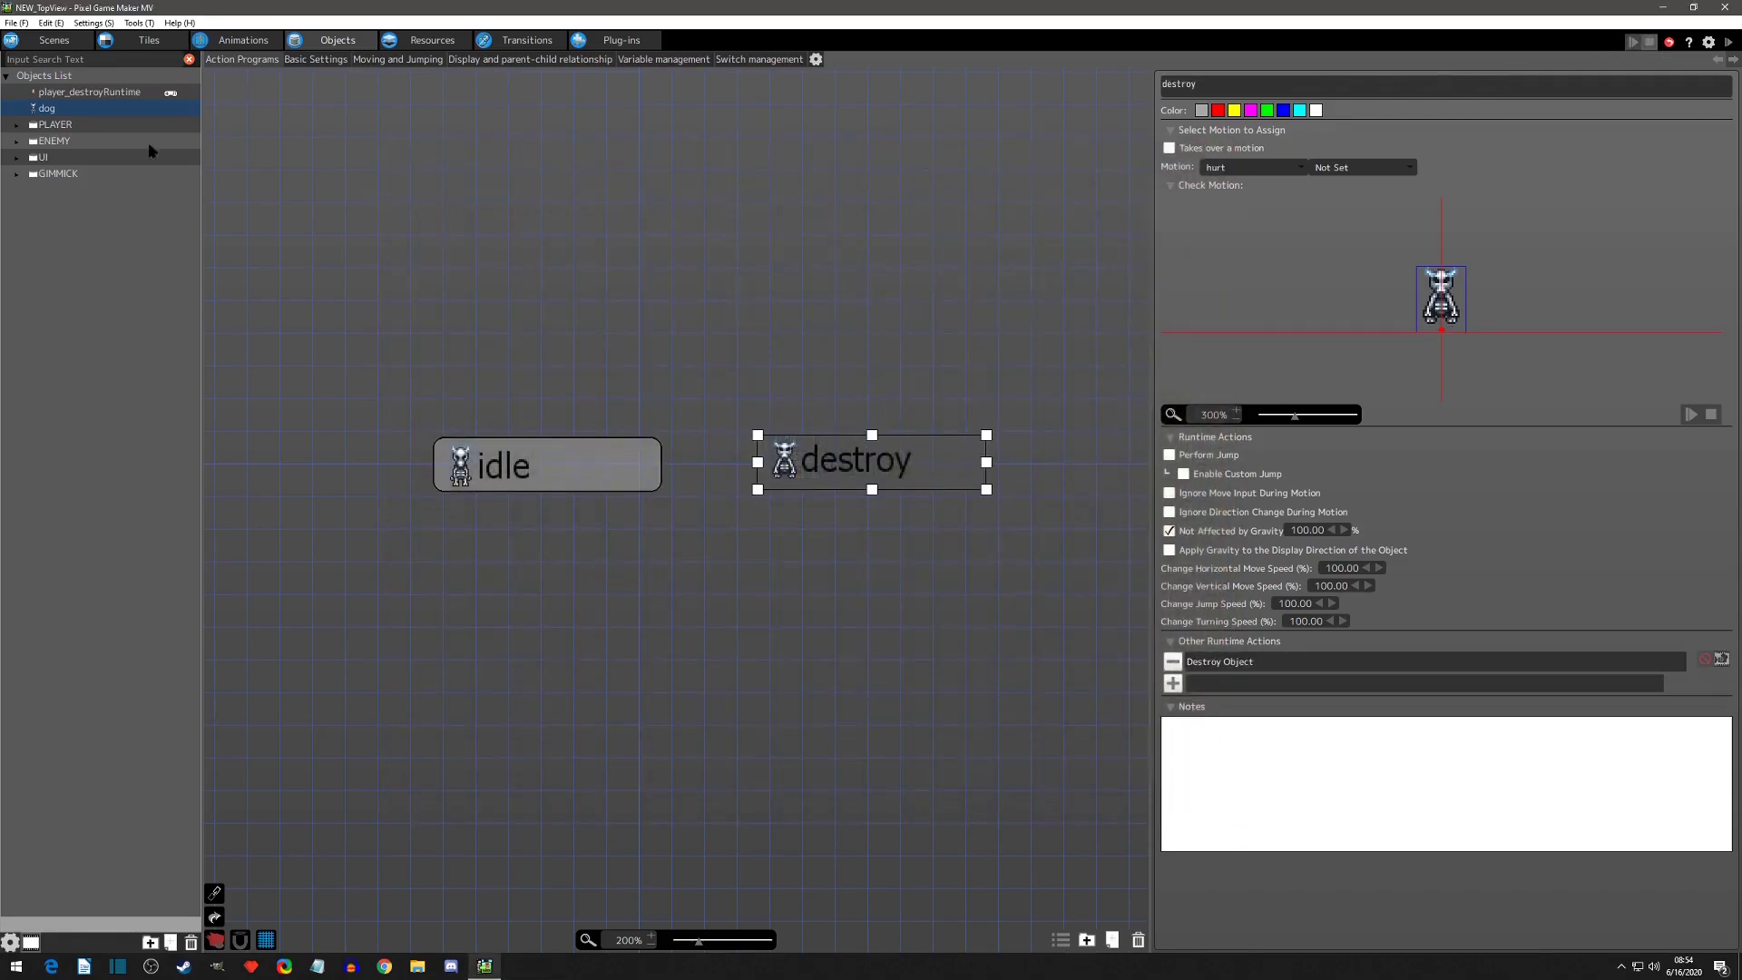
left_click(58, 95)
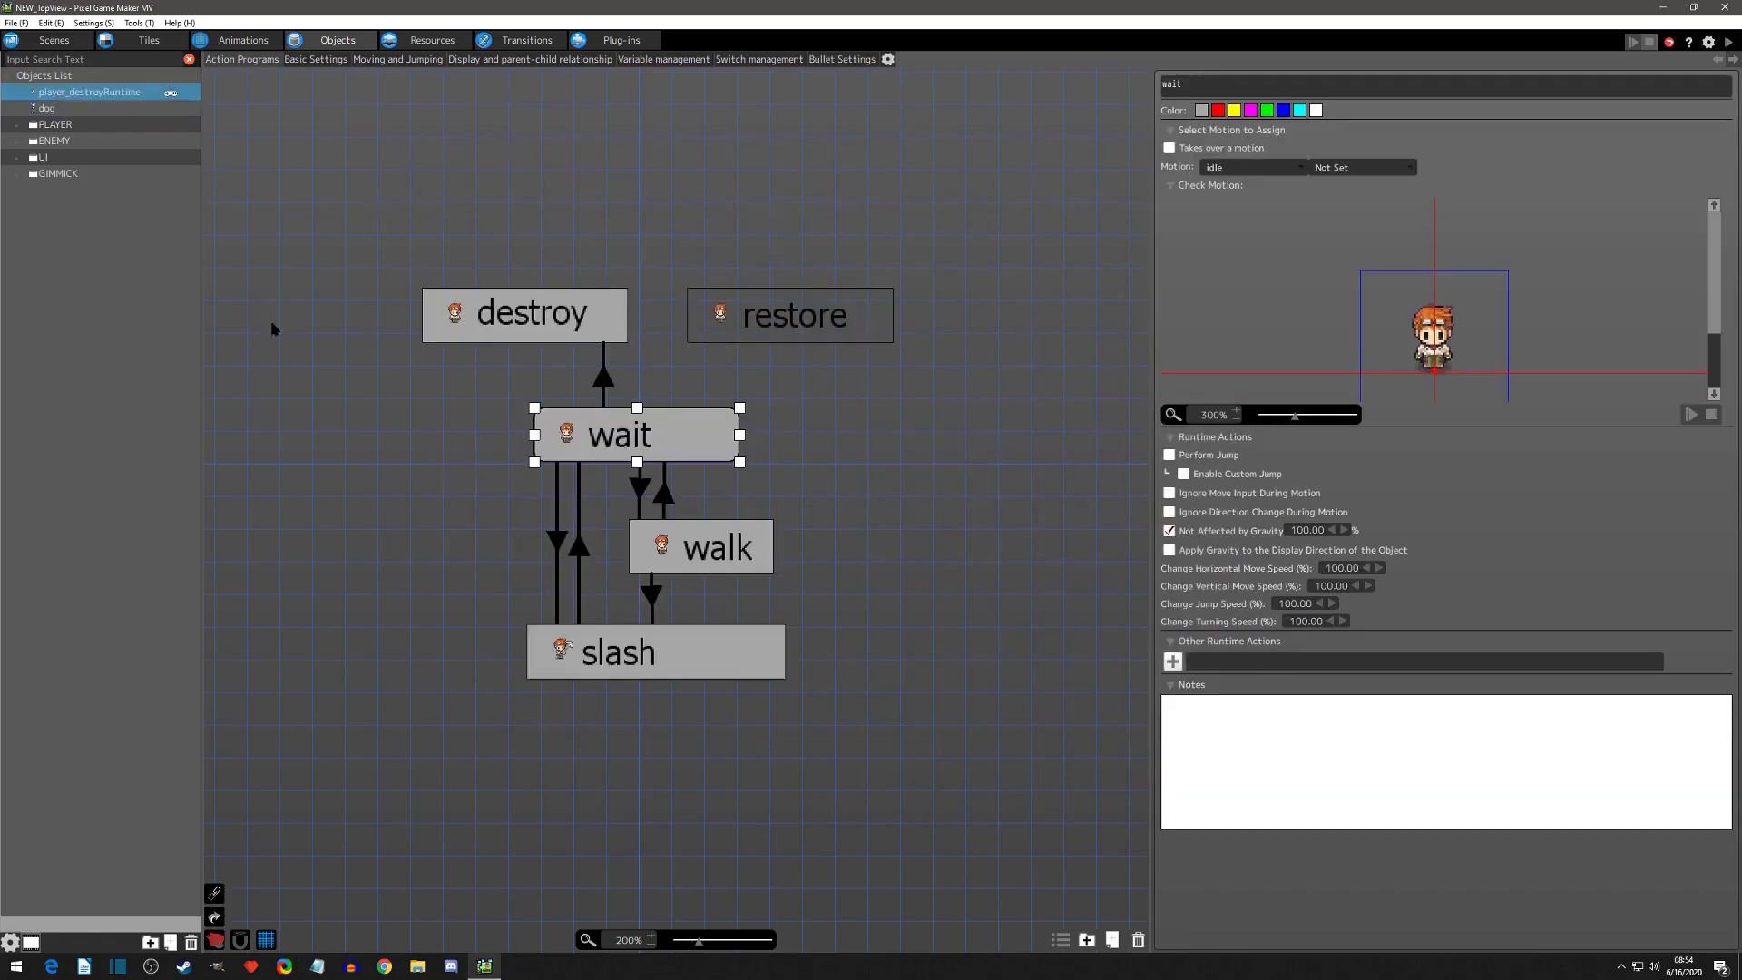
left_click(575, 323)
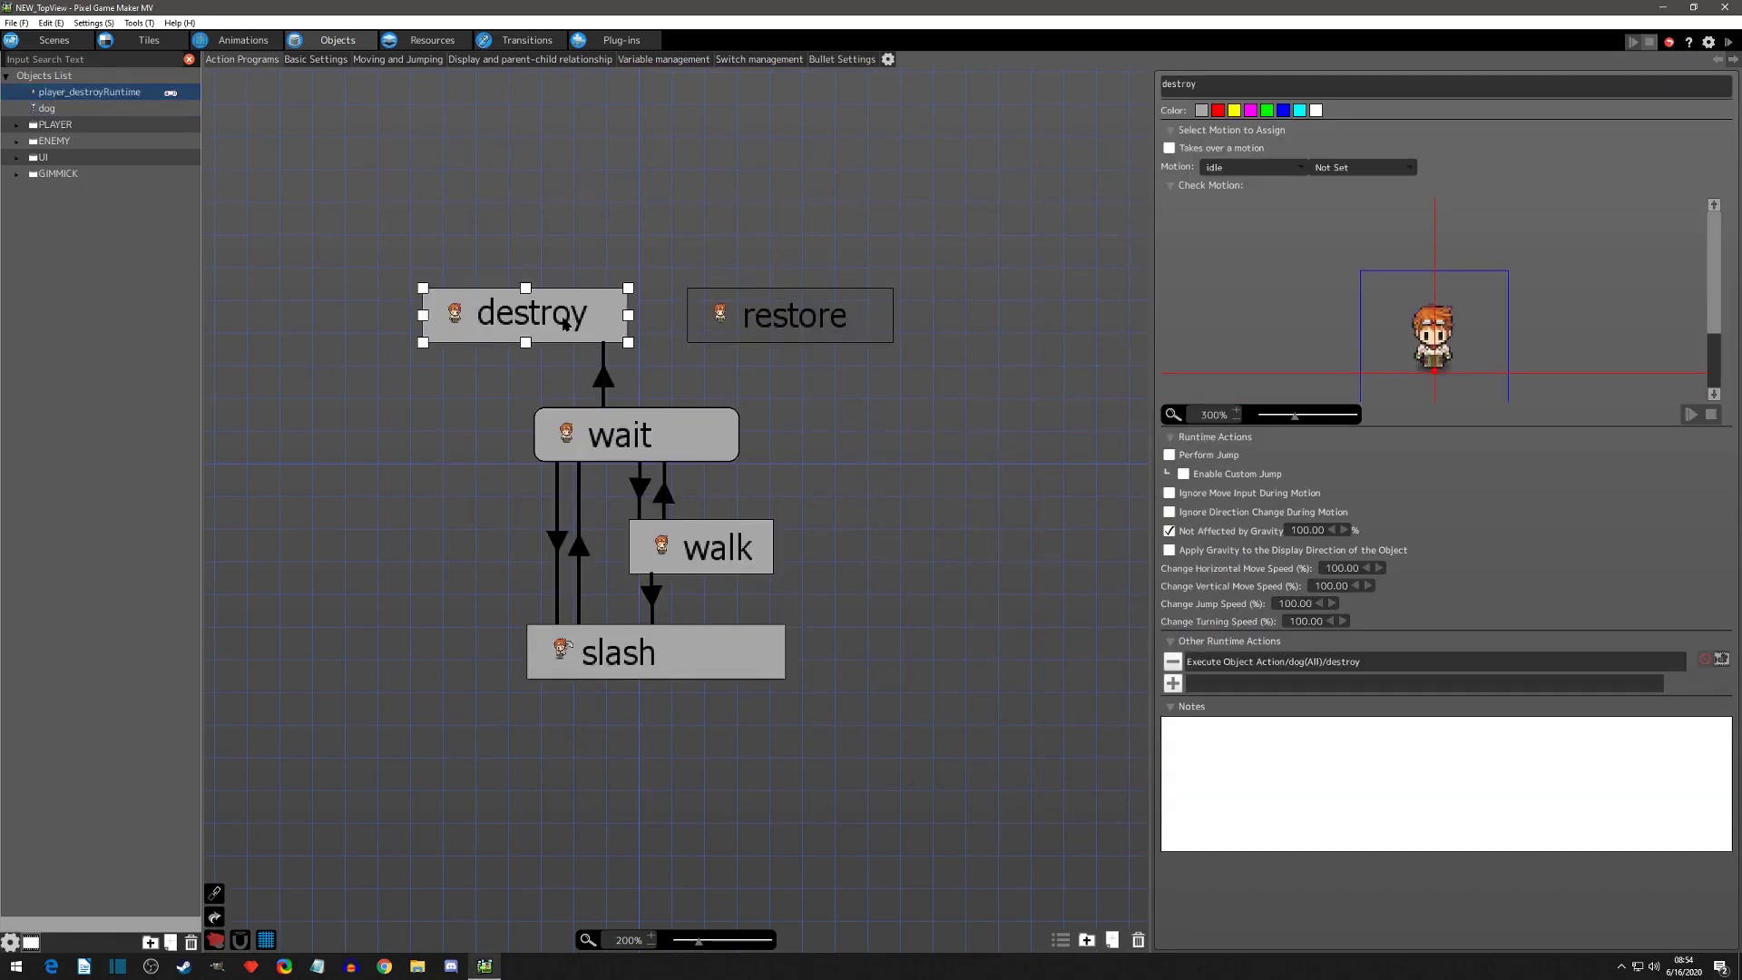
key("Delete")
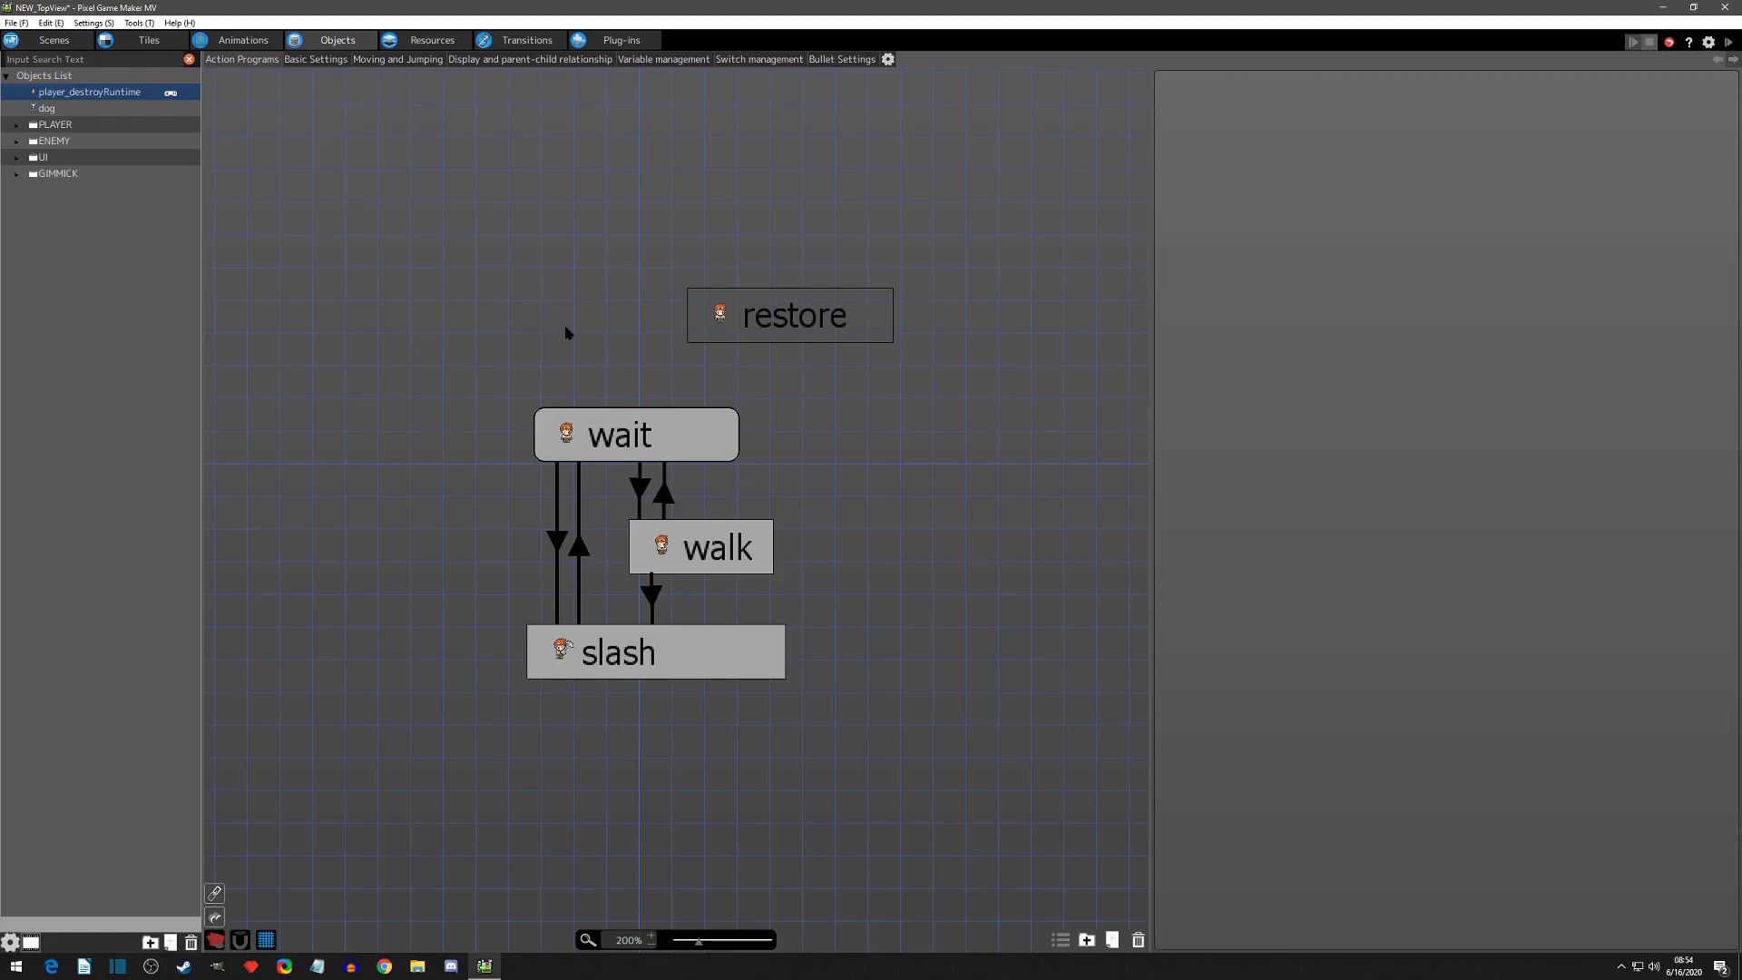
Remove the Destroy Object runtime action from the dog's destroy action.
left_click(52, 109)
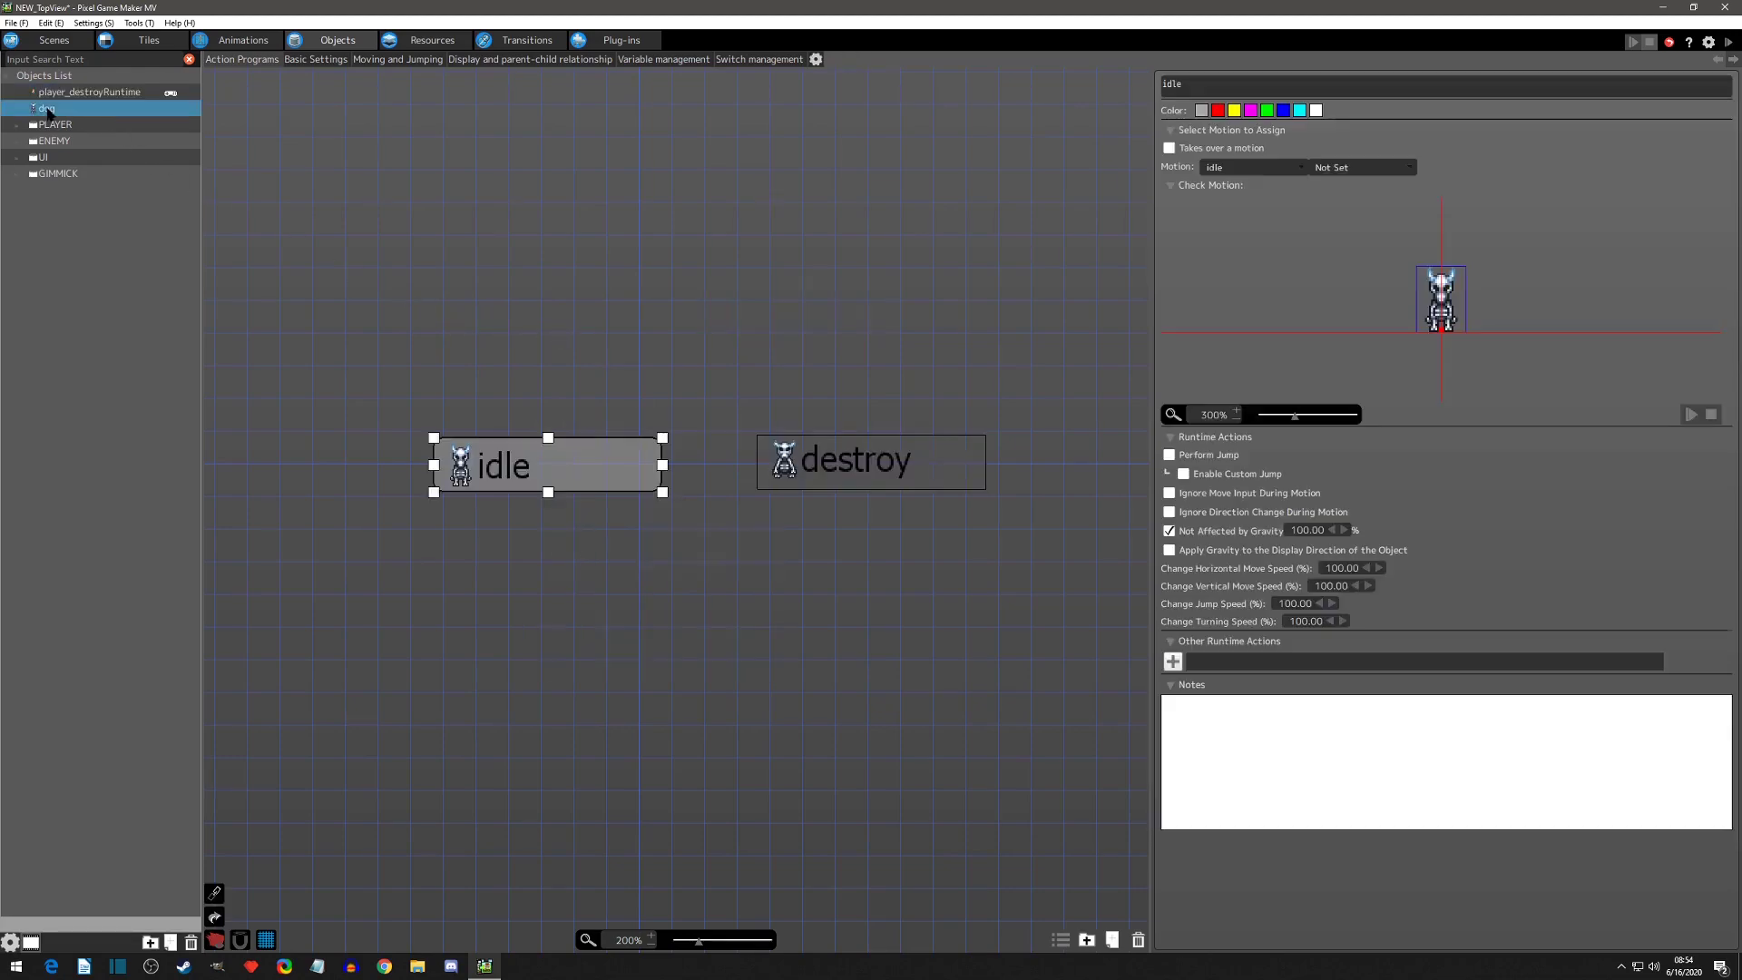
left_click(844, 463)
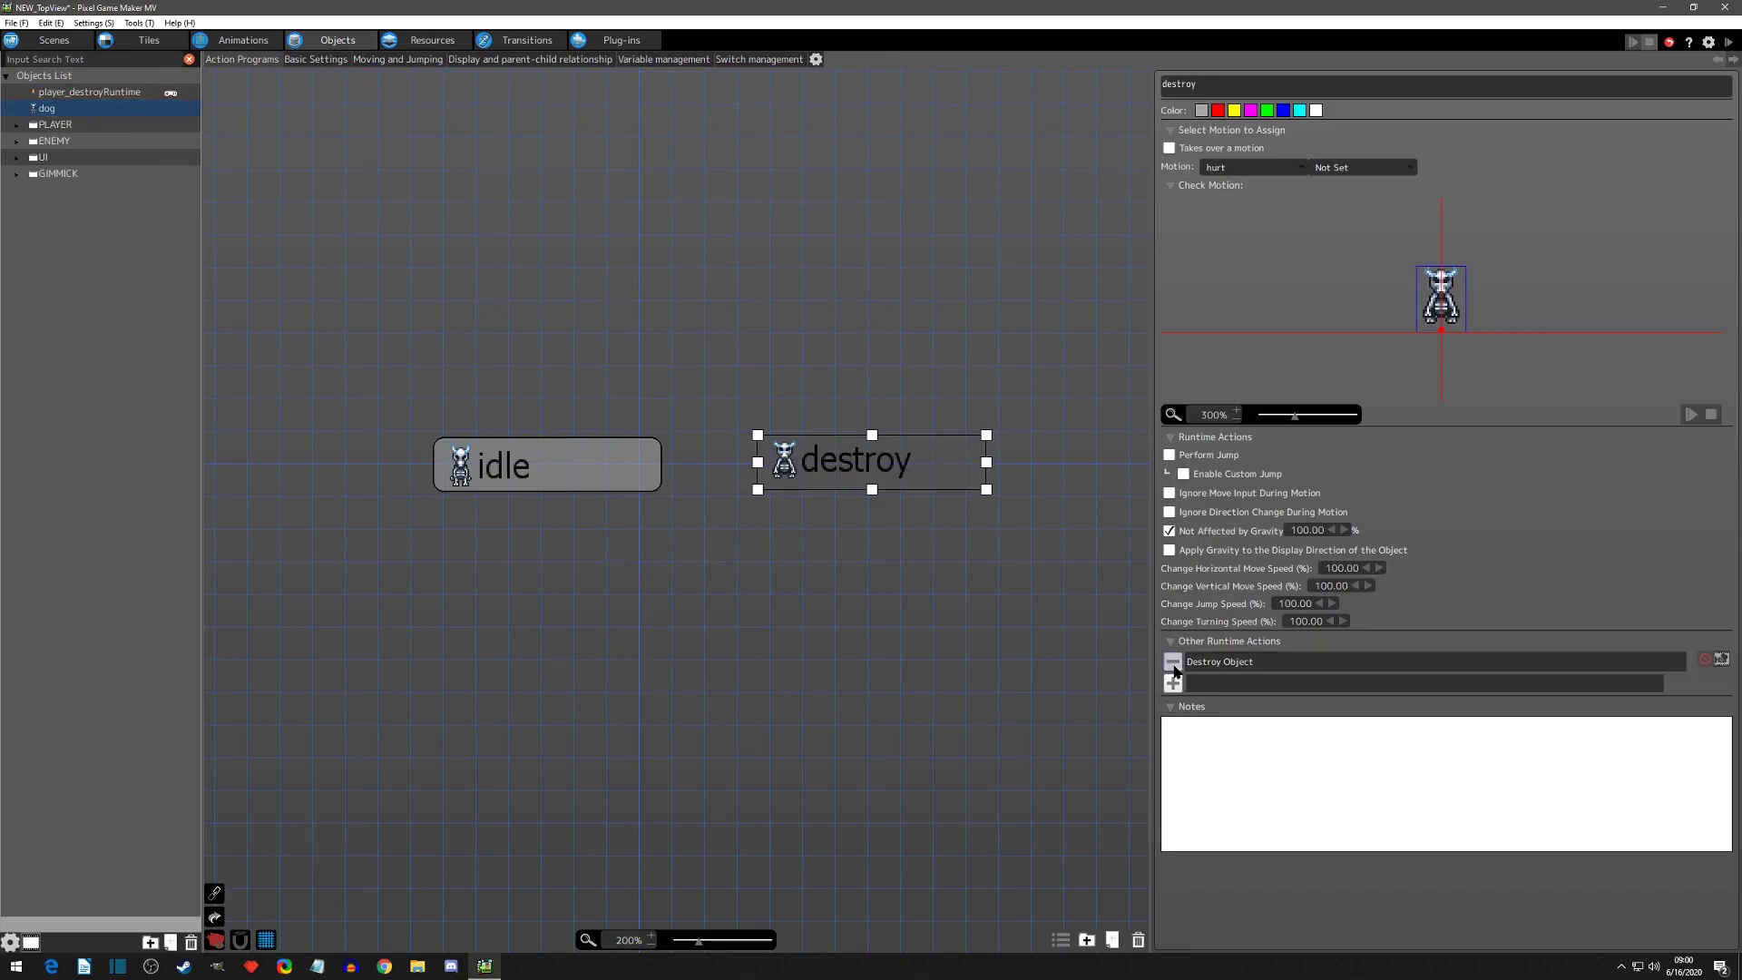
left_click(1174, 668)
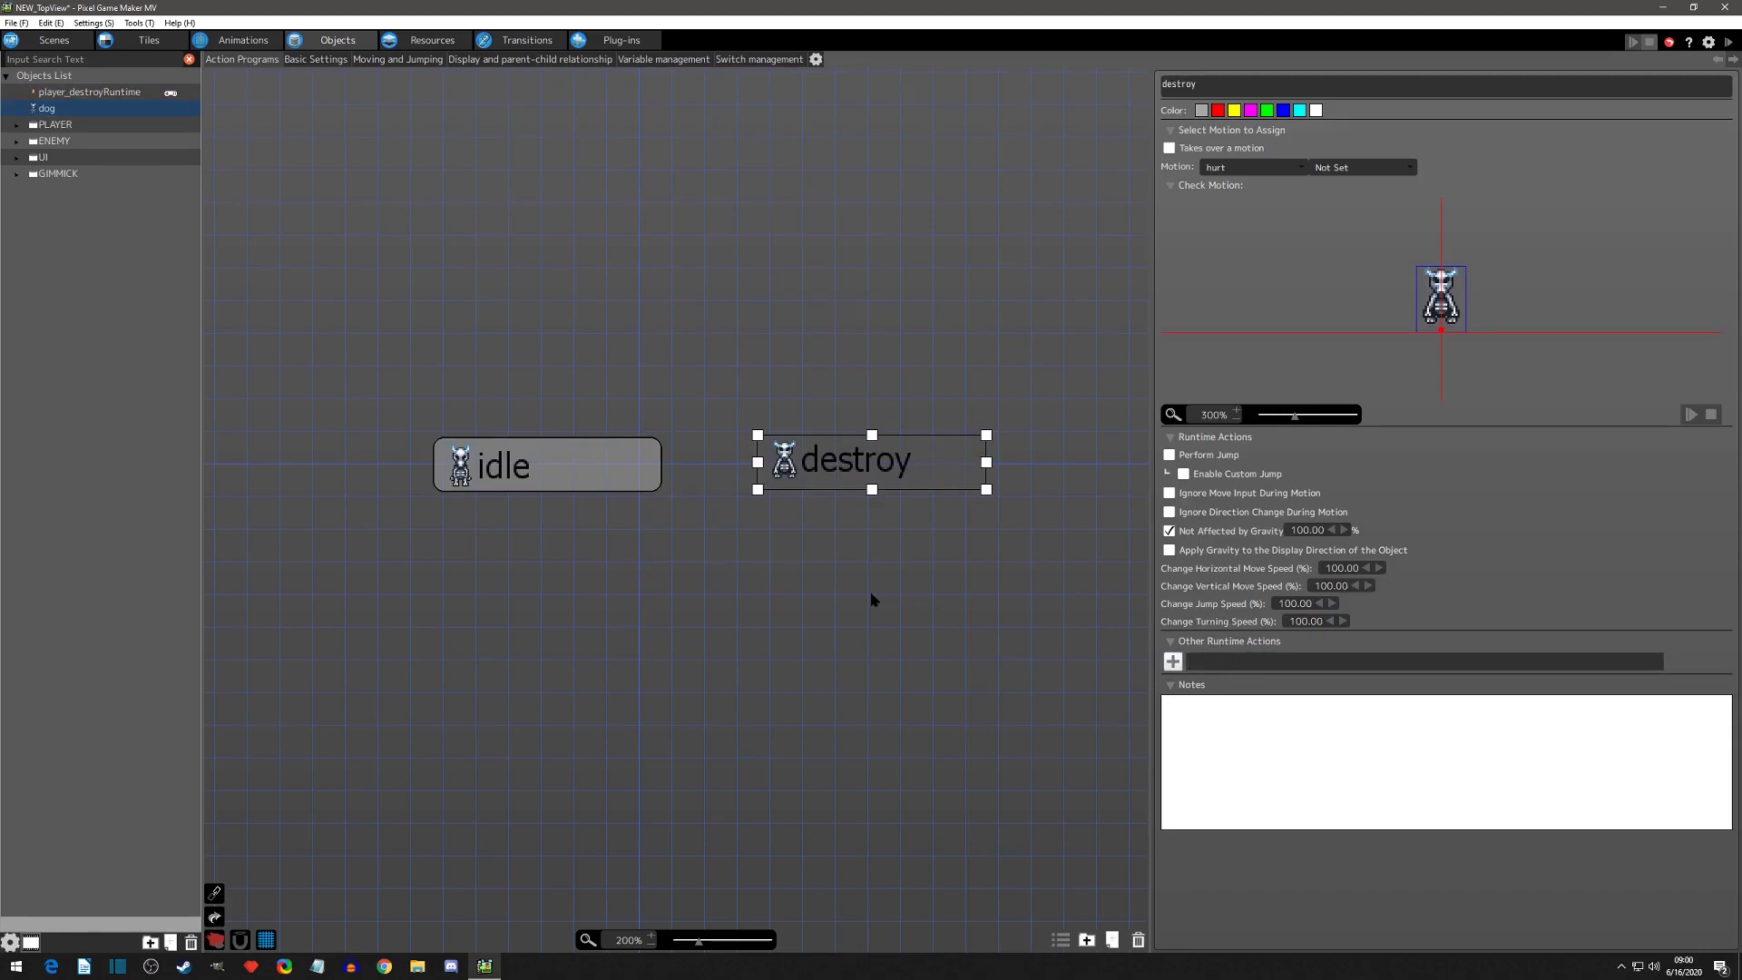
Add the Set Common Action settings item to the dog object.
left_click(816, 61)
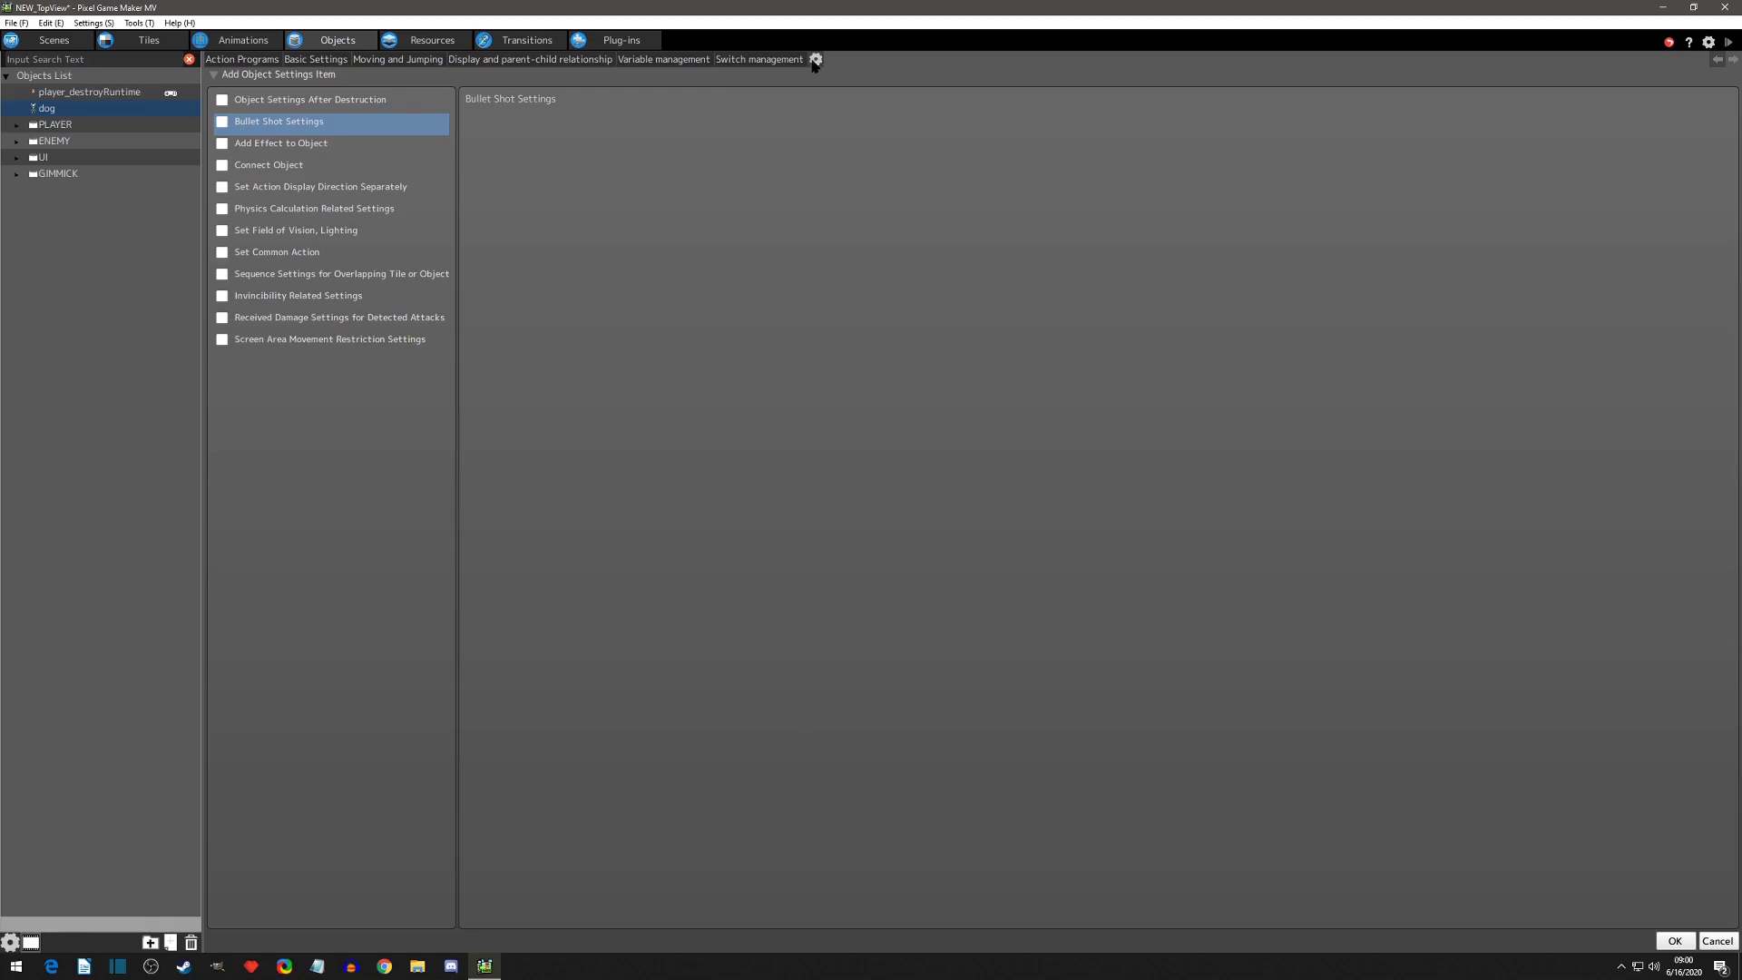
left_click(224, 253)
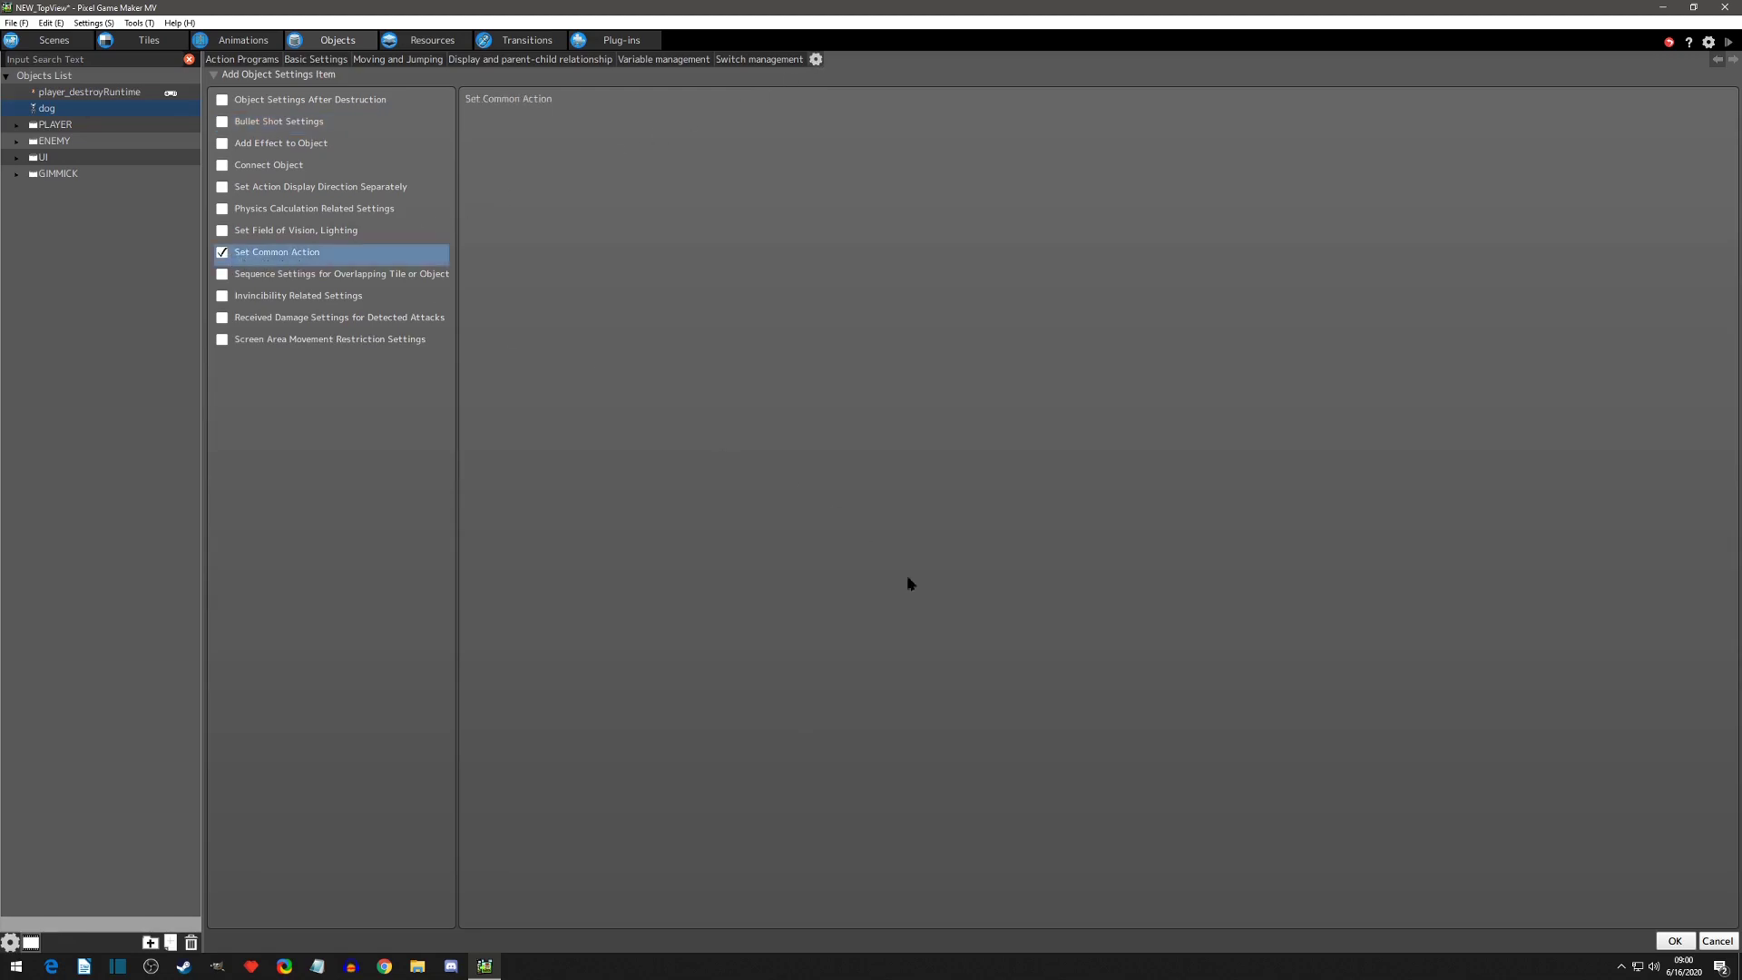
left_click(1674, 941)
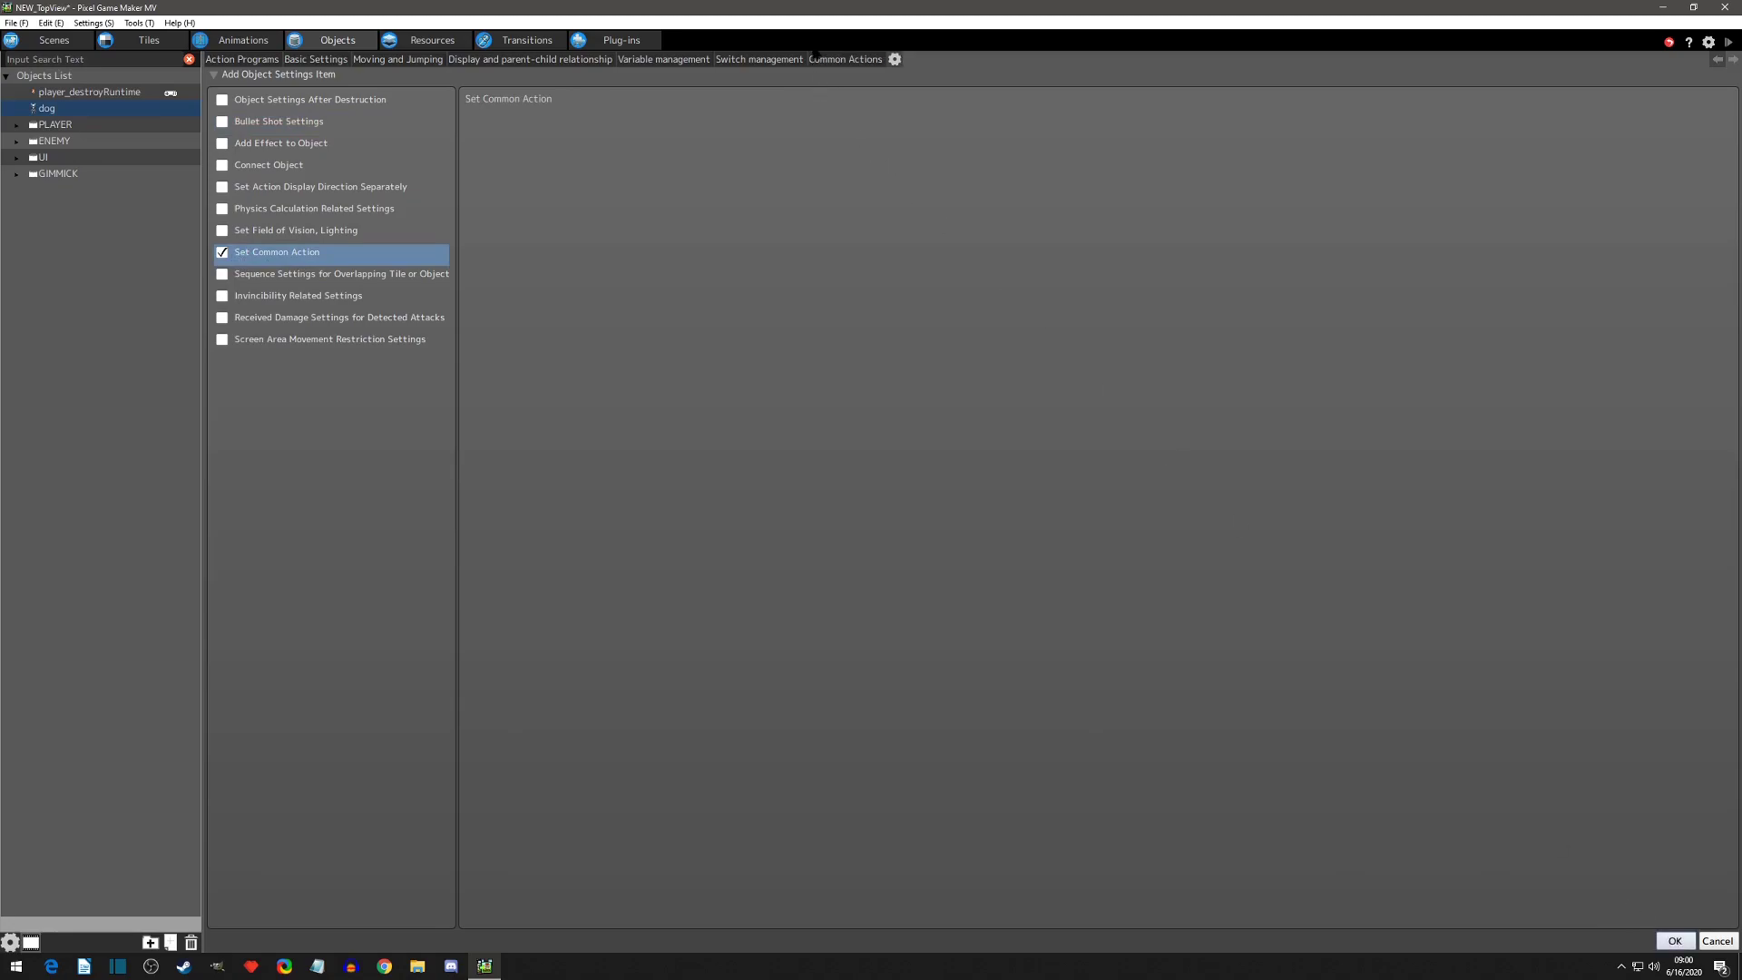
Examine the entry conditions, action settings and return link of the dog's common action.
left_click(841, 63)
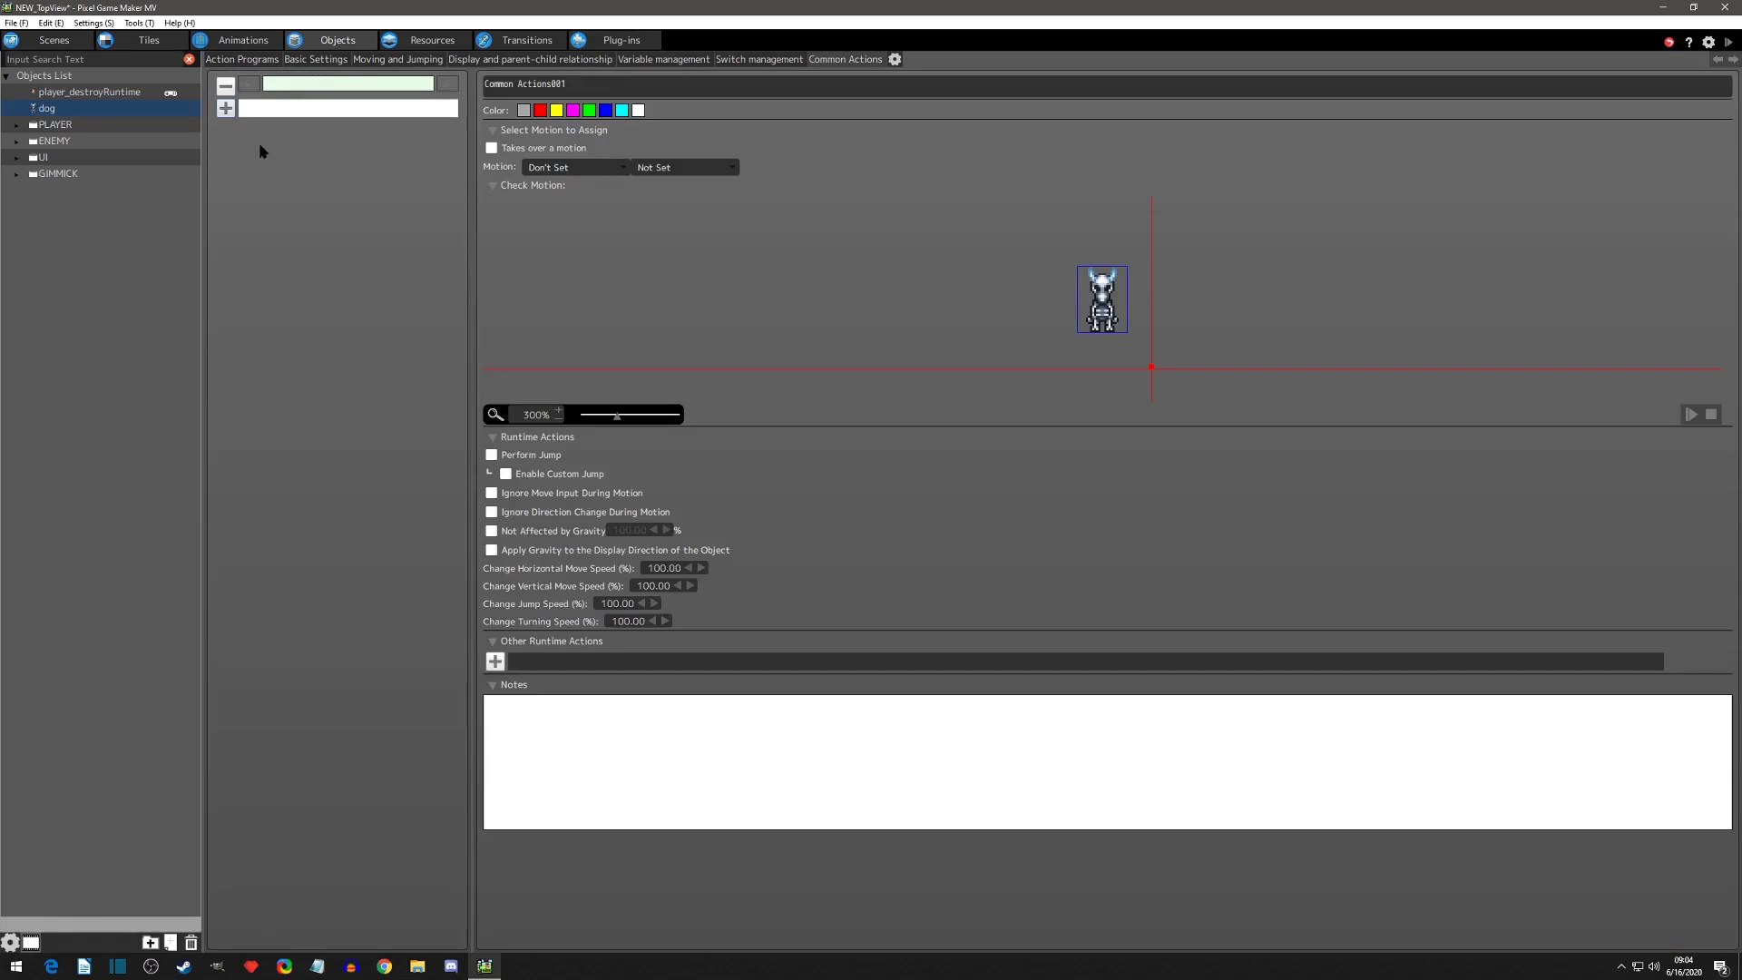
left_click(257, 88)
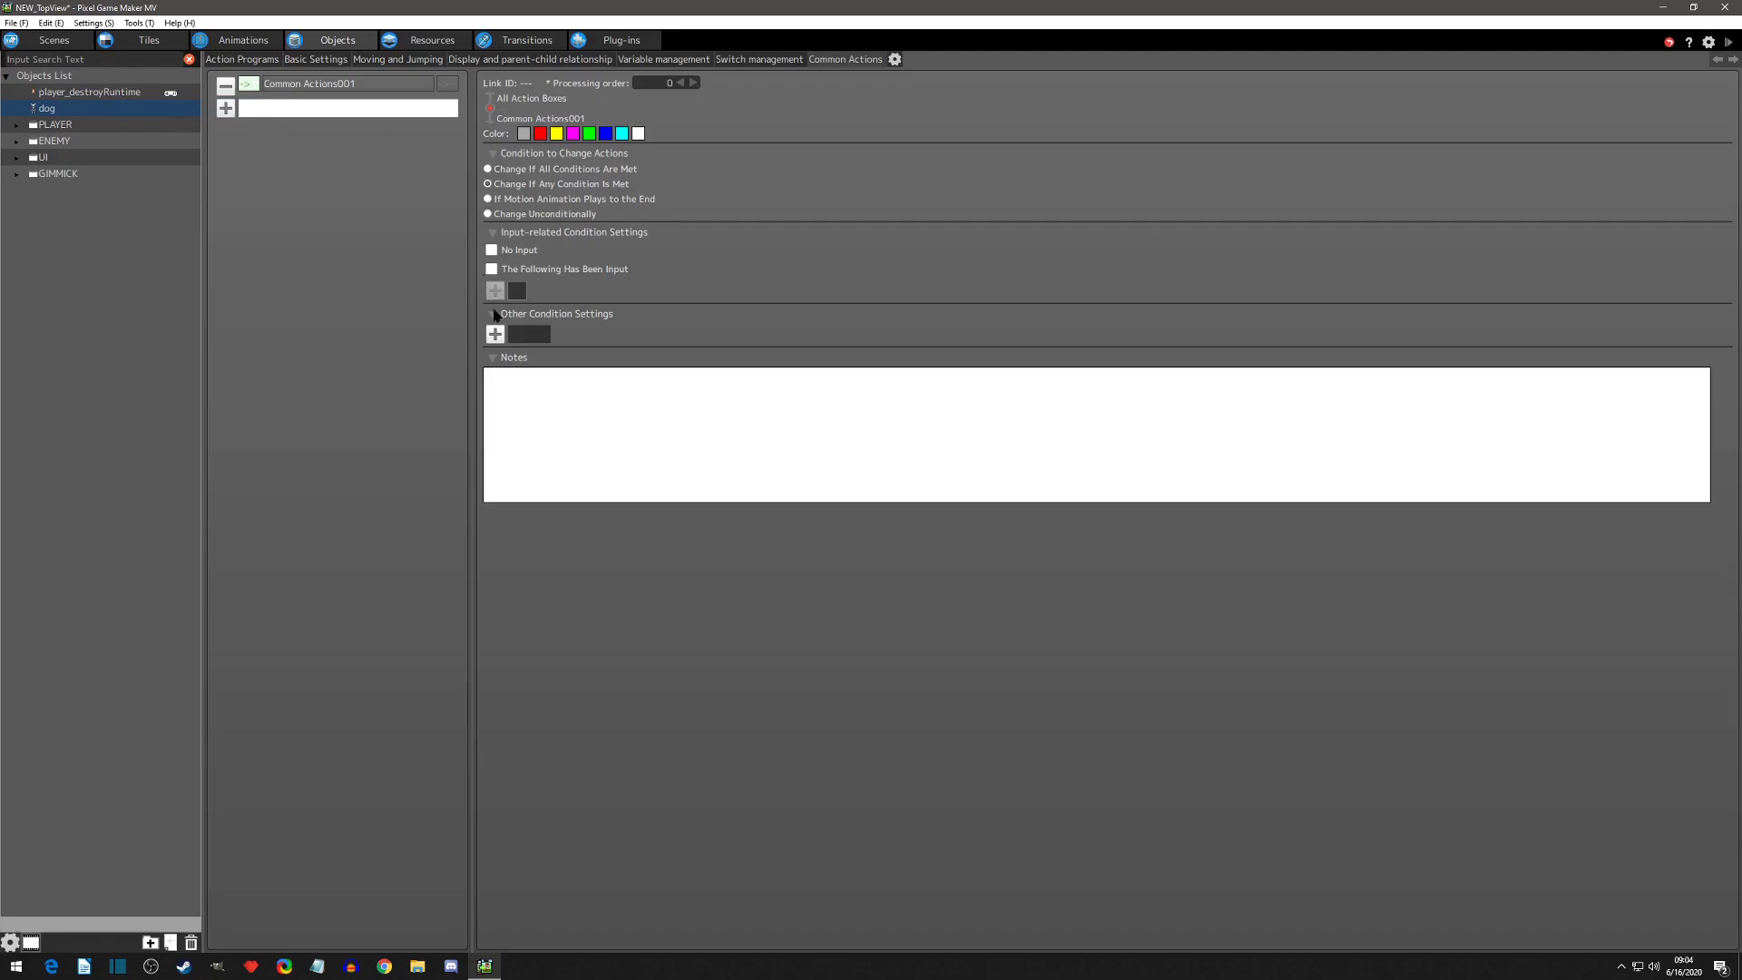
left_click(322, 88)
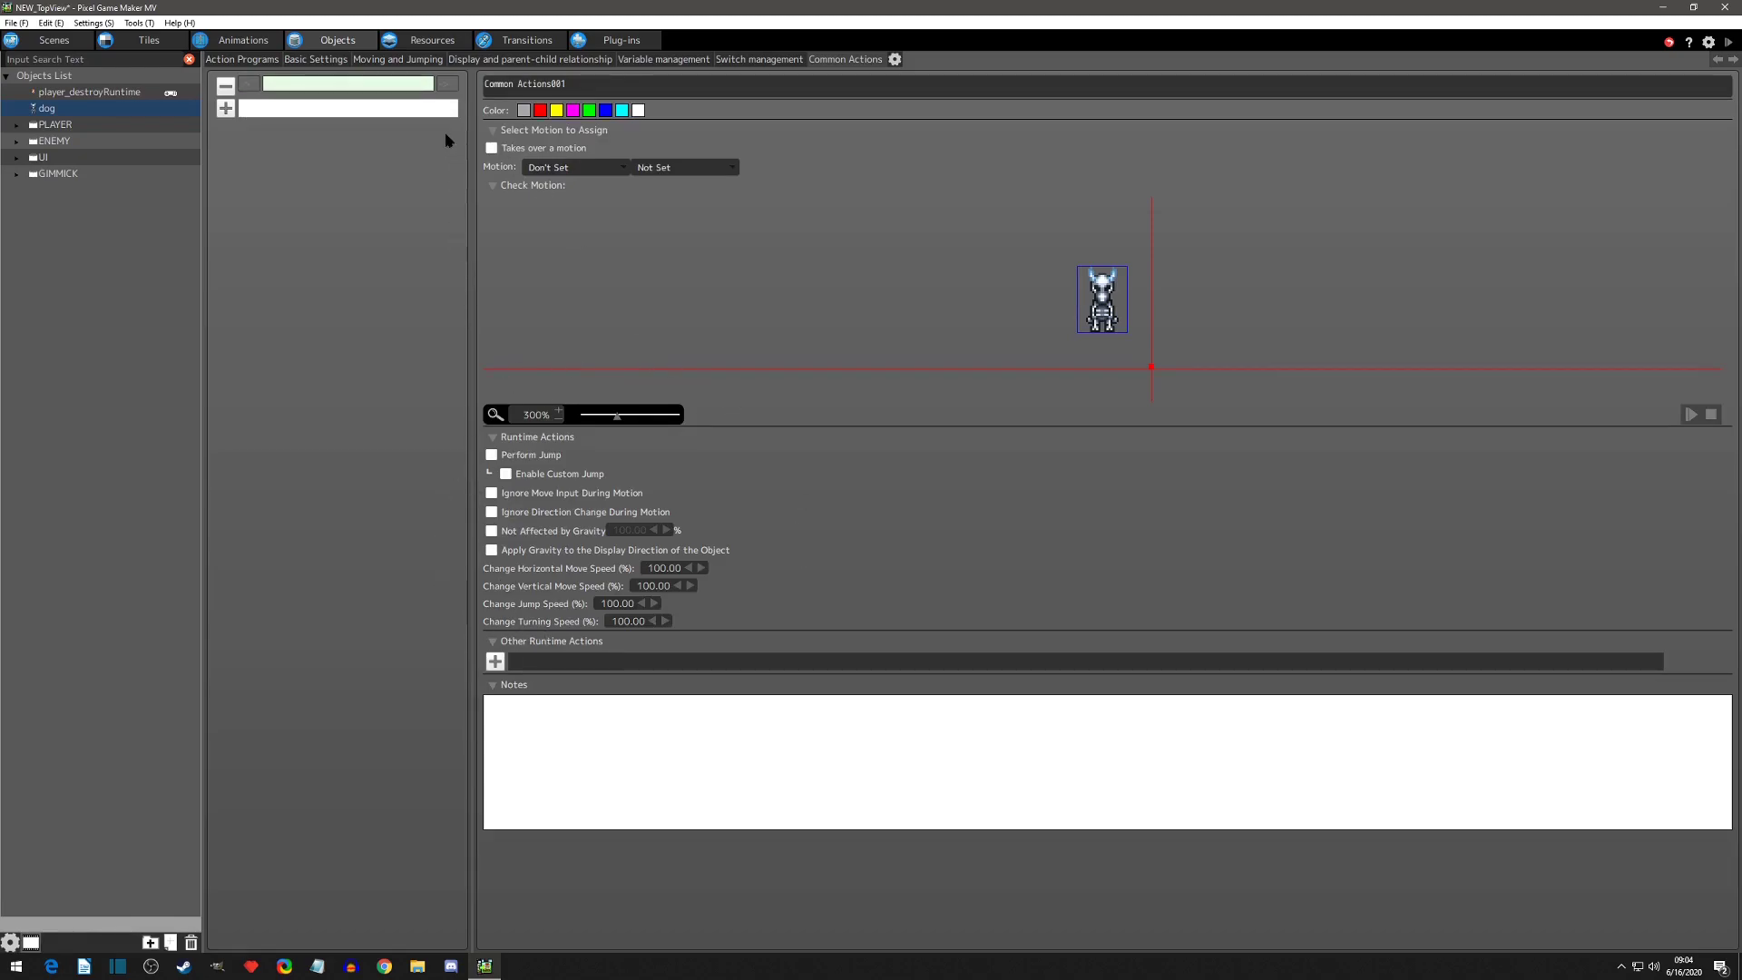
left_click(448, 86)
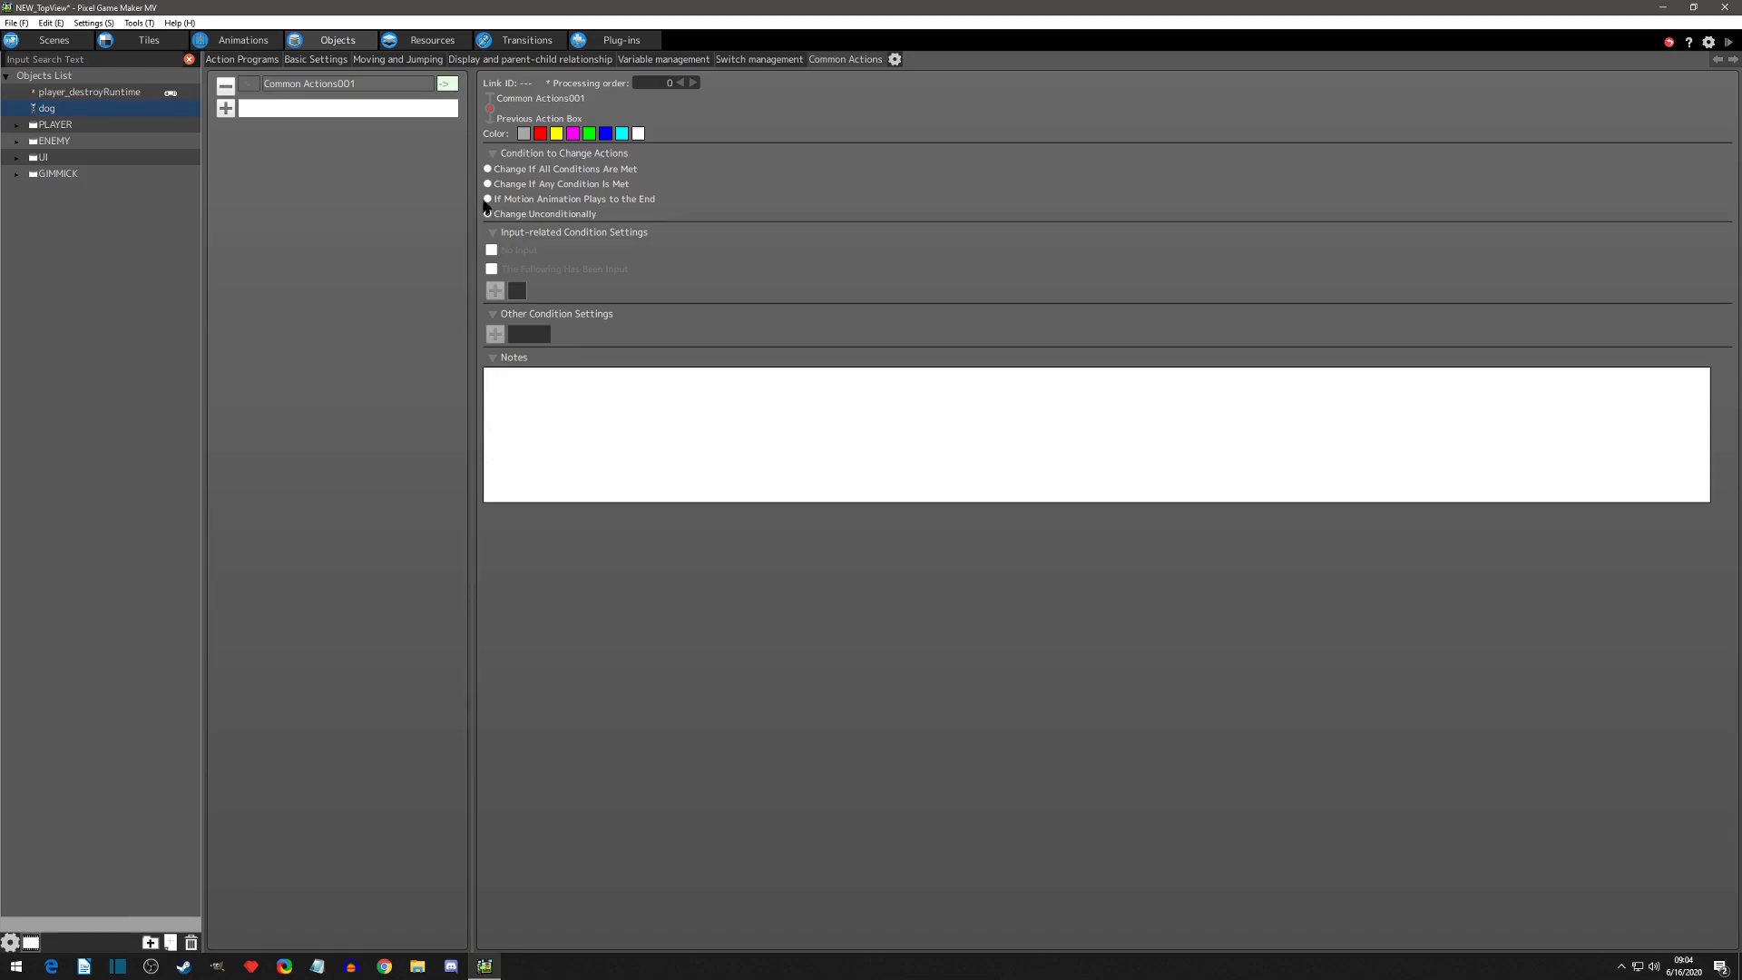
Move the Common Actions group above the dog's idle and destroy actions and widen the Common Actions001 box to fit its name.
left_click(249, 67)
left_click_drag(717, 416, 699, 183)
left_click(595, 276)
left_click(596, 258)
left_click_drag(619, 272, 894, 270)
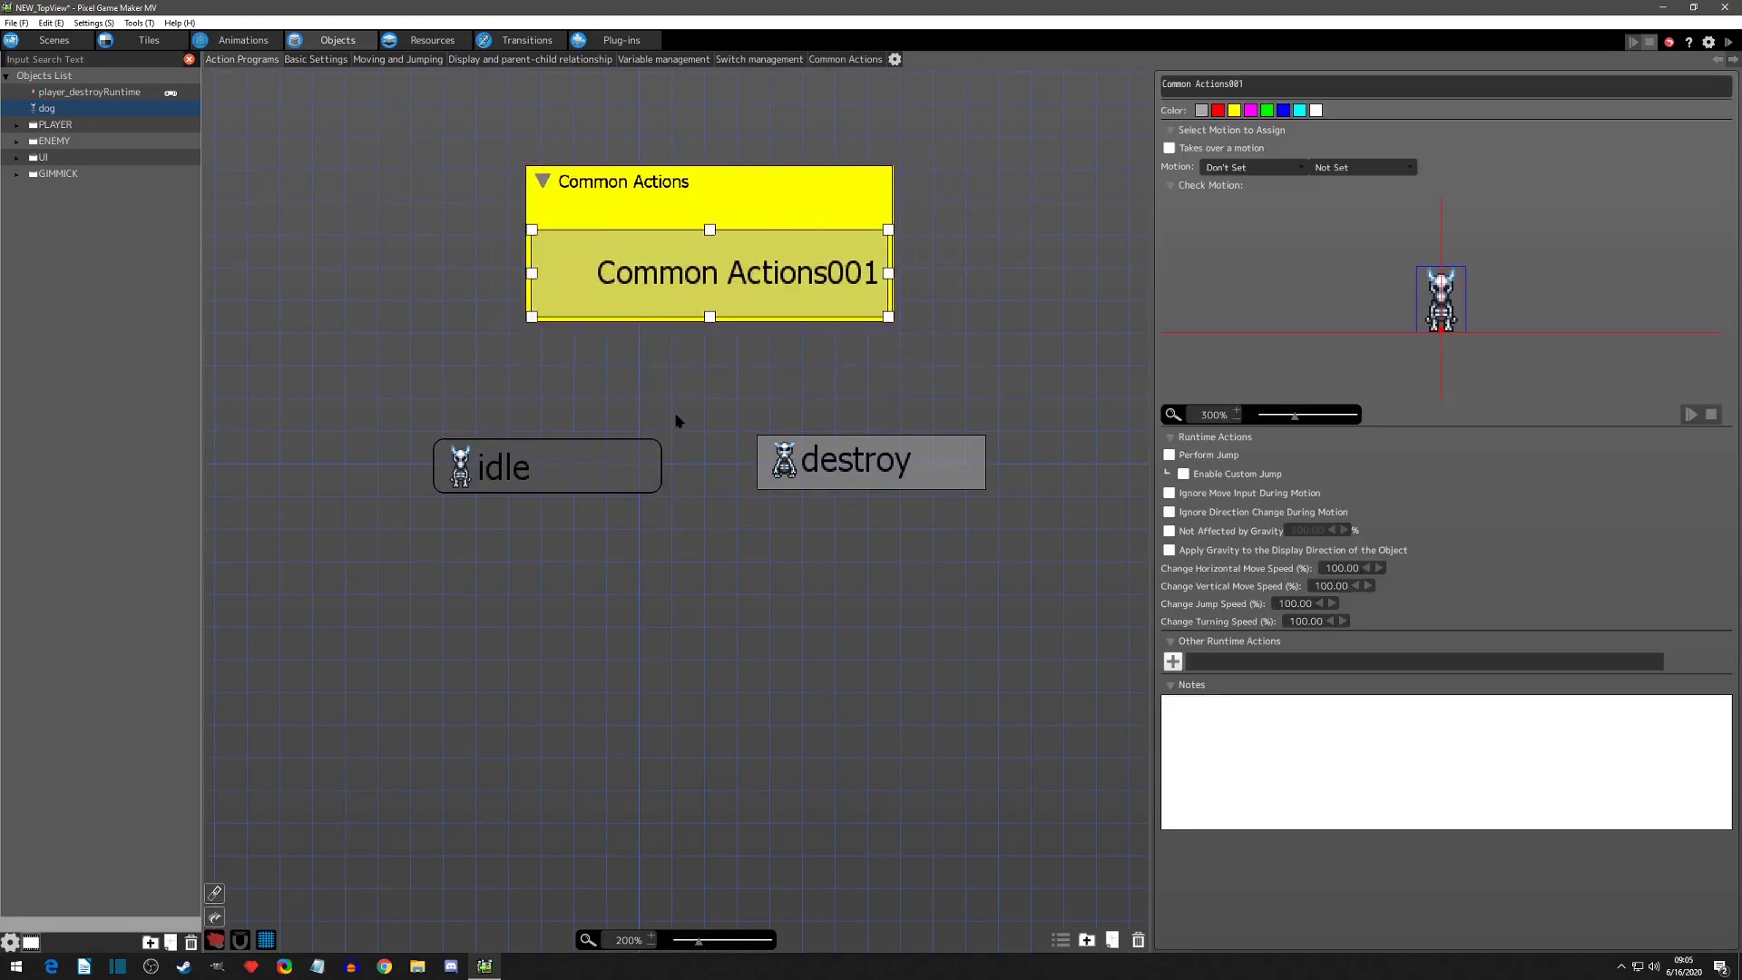
left_click(539, 470)
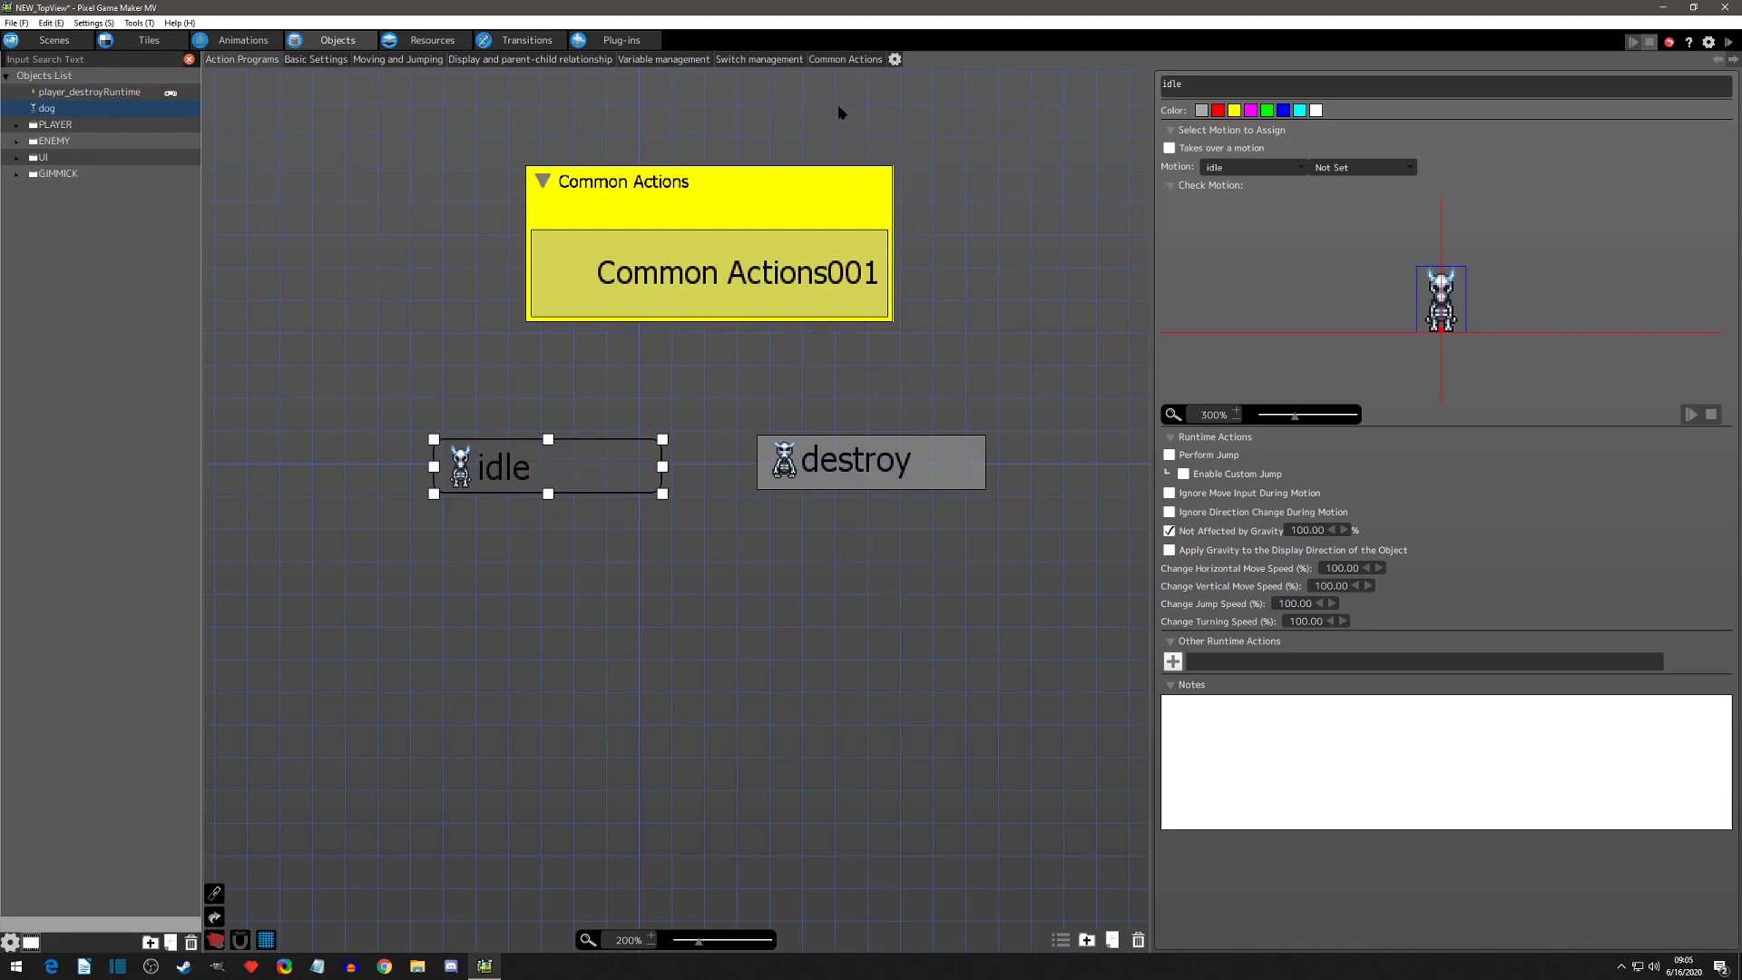
Add the HP Is 0 condition for Object Self to the link from all action boxes to Common Actions001.
left_click(837, 59)
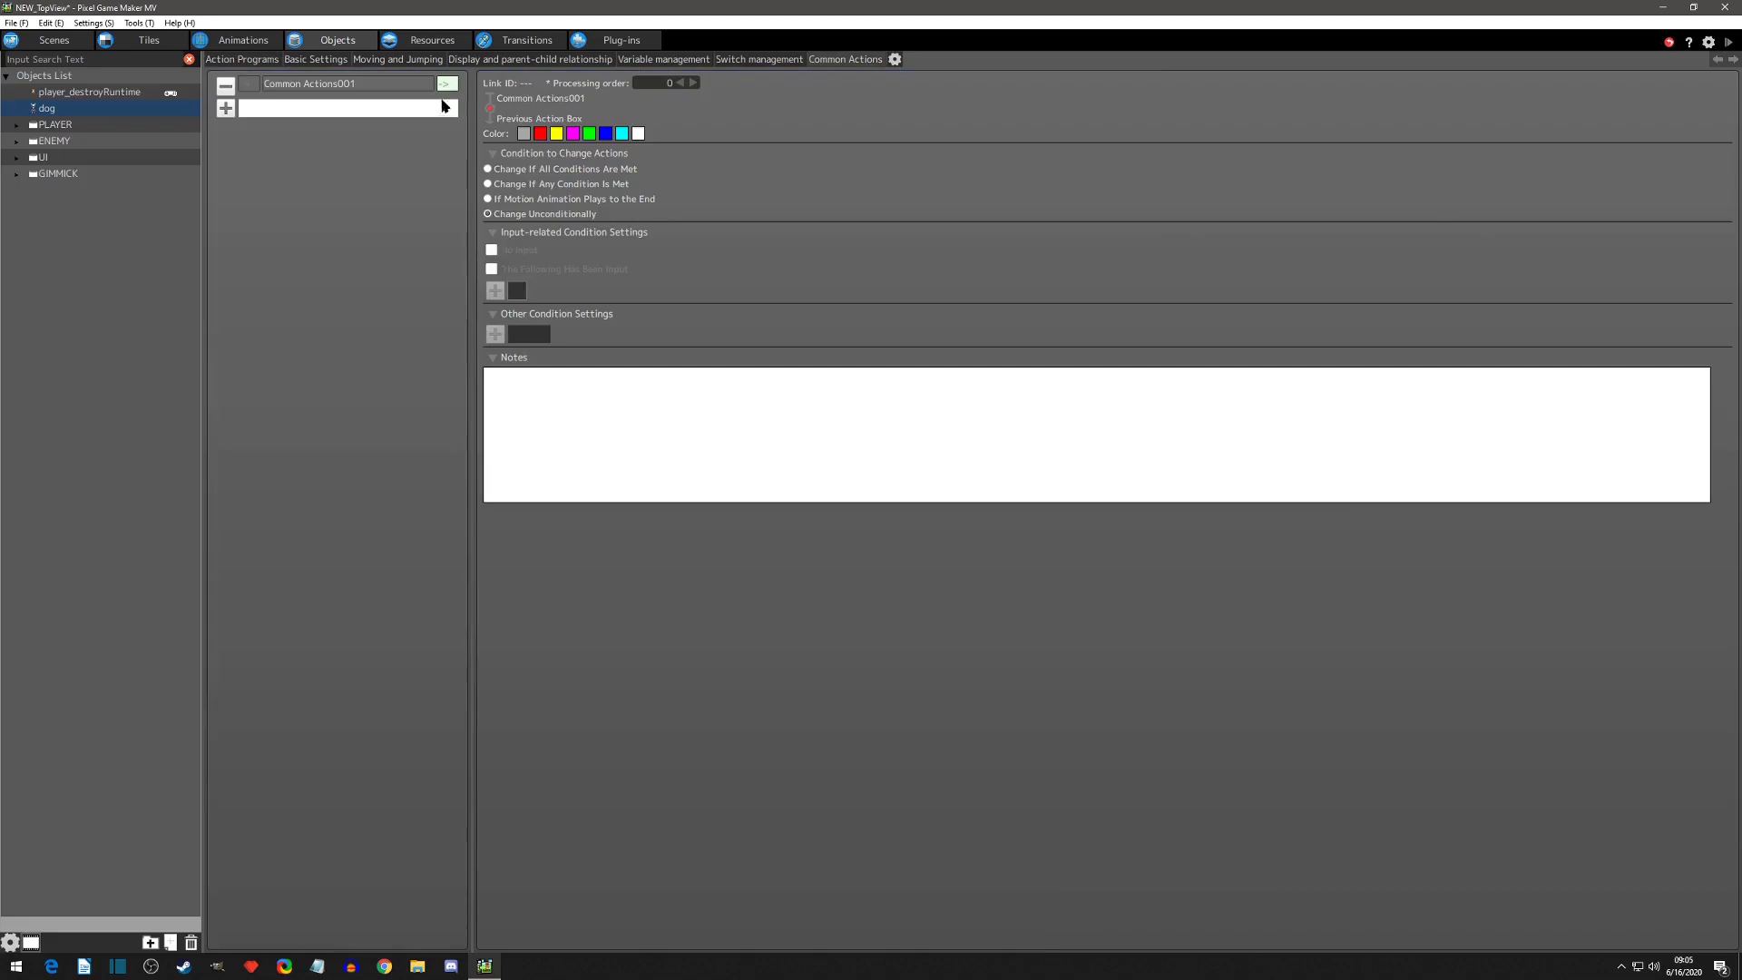
left_click(247, 85)
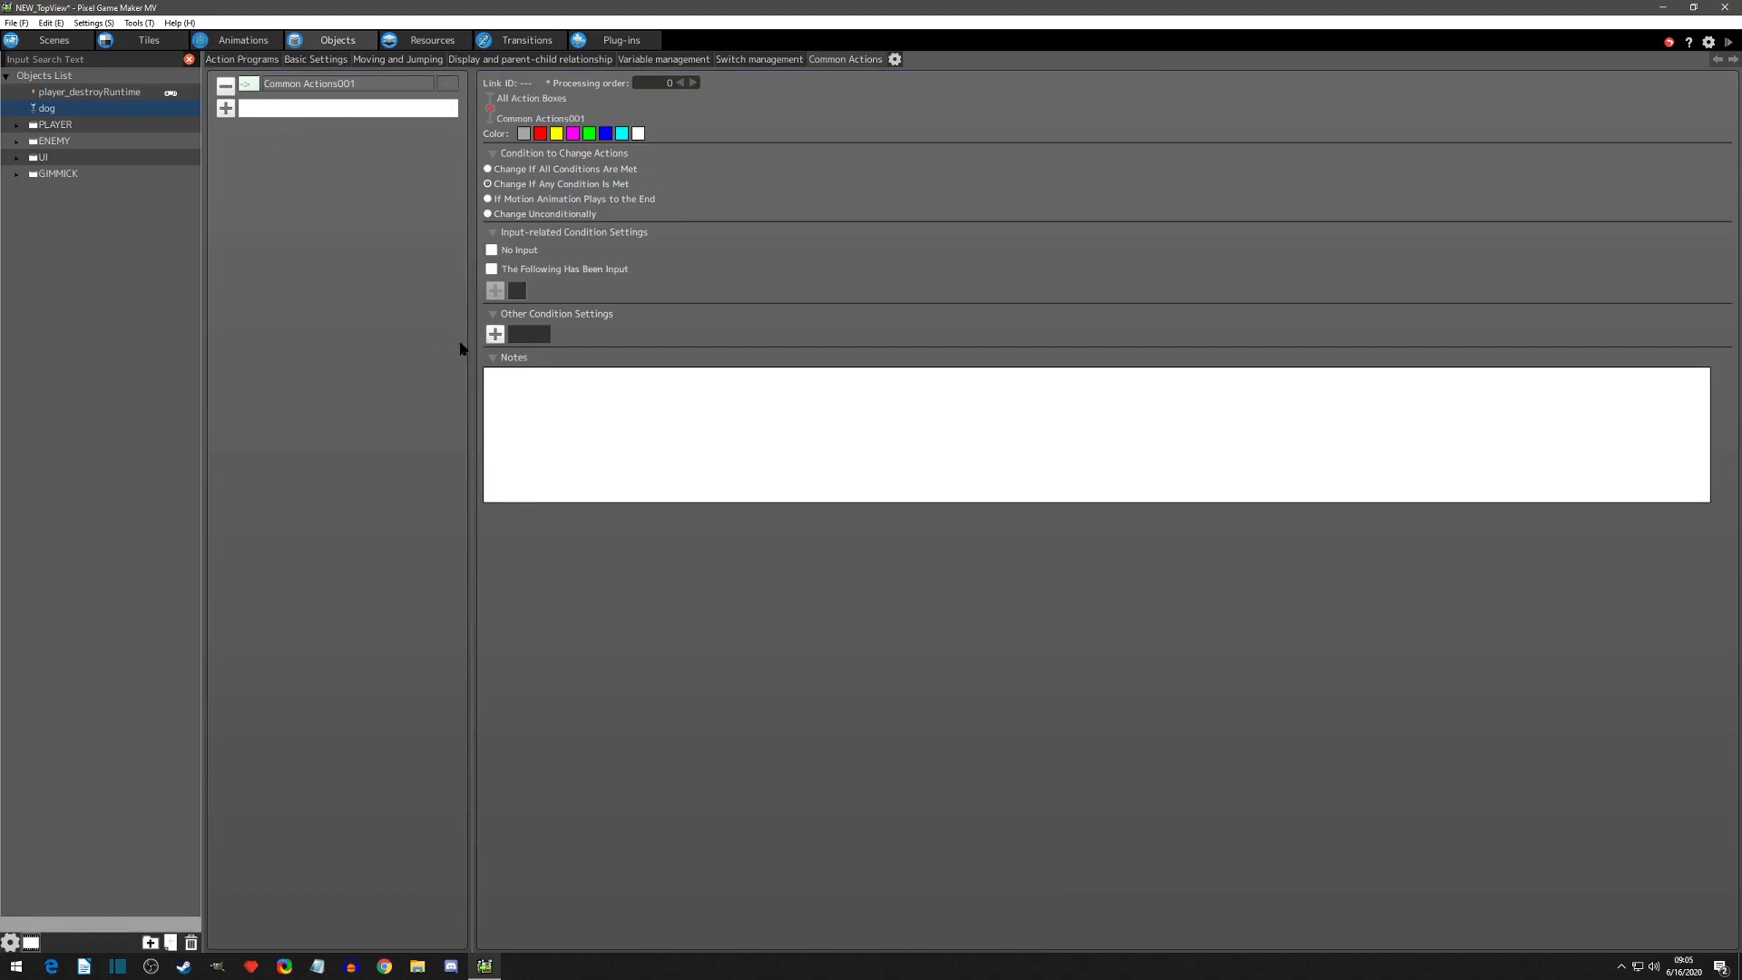
left_click(495, 334)
left_click(381, 194)
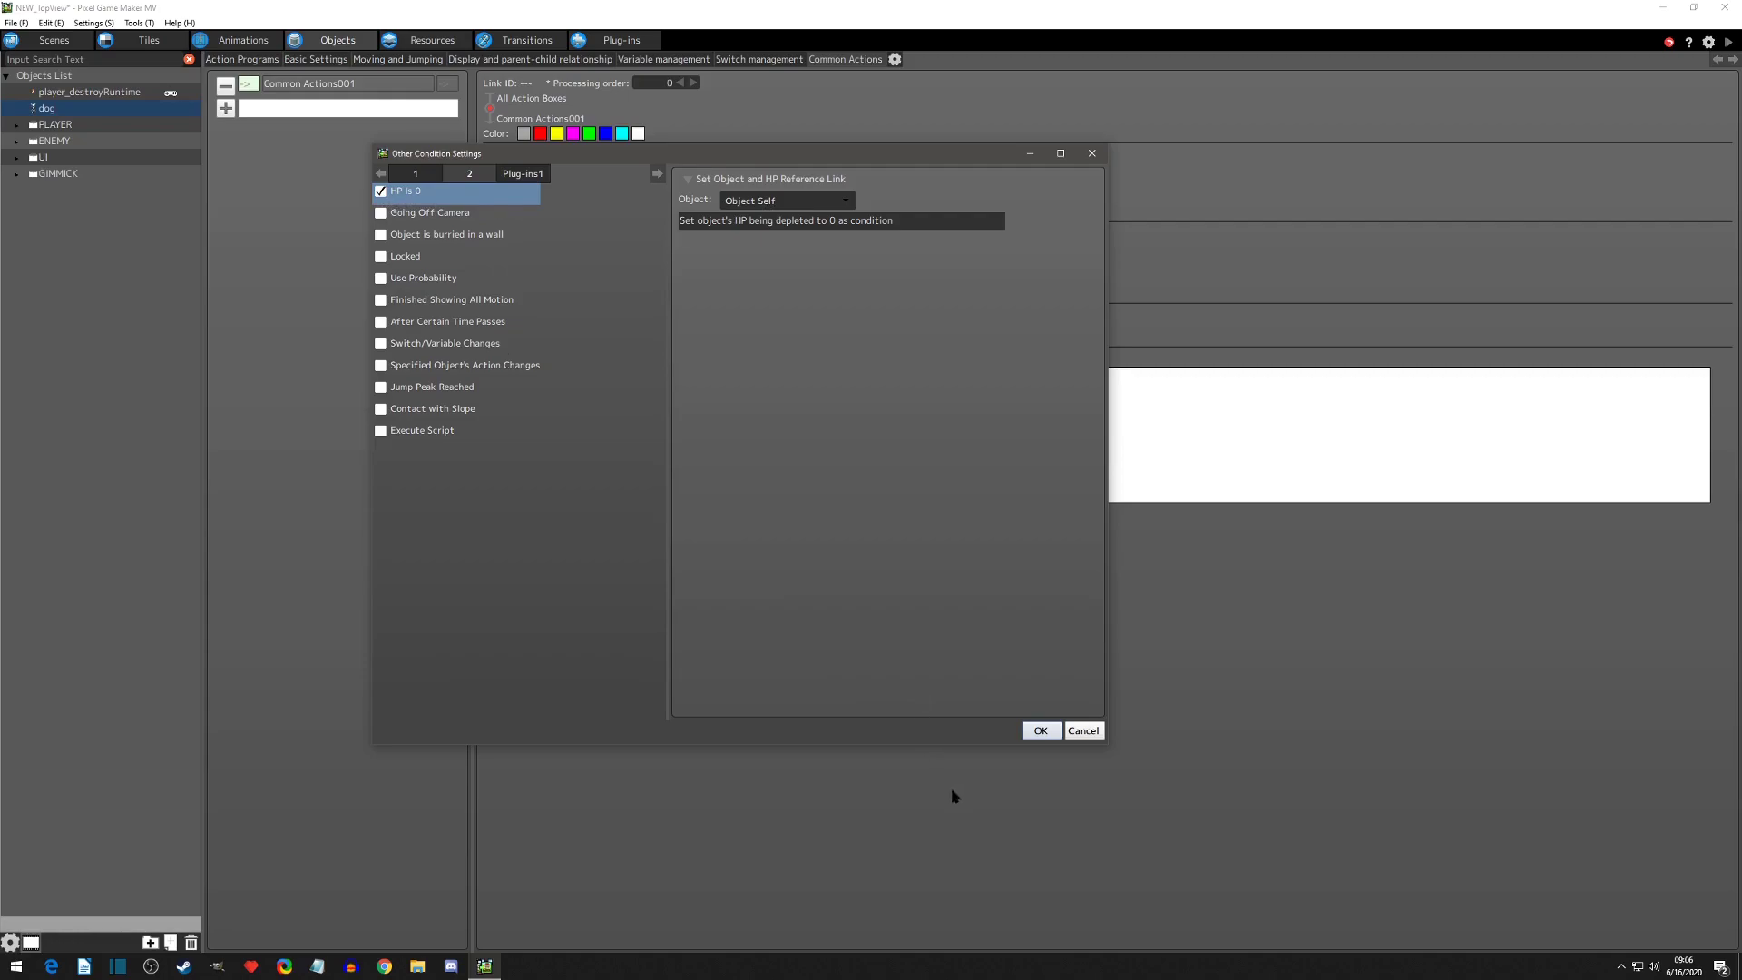
left_click(1042, 730)
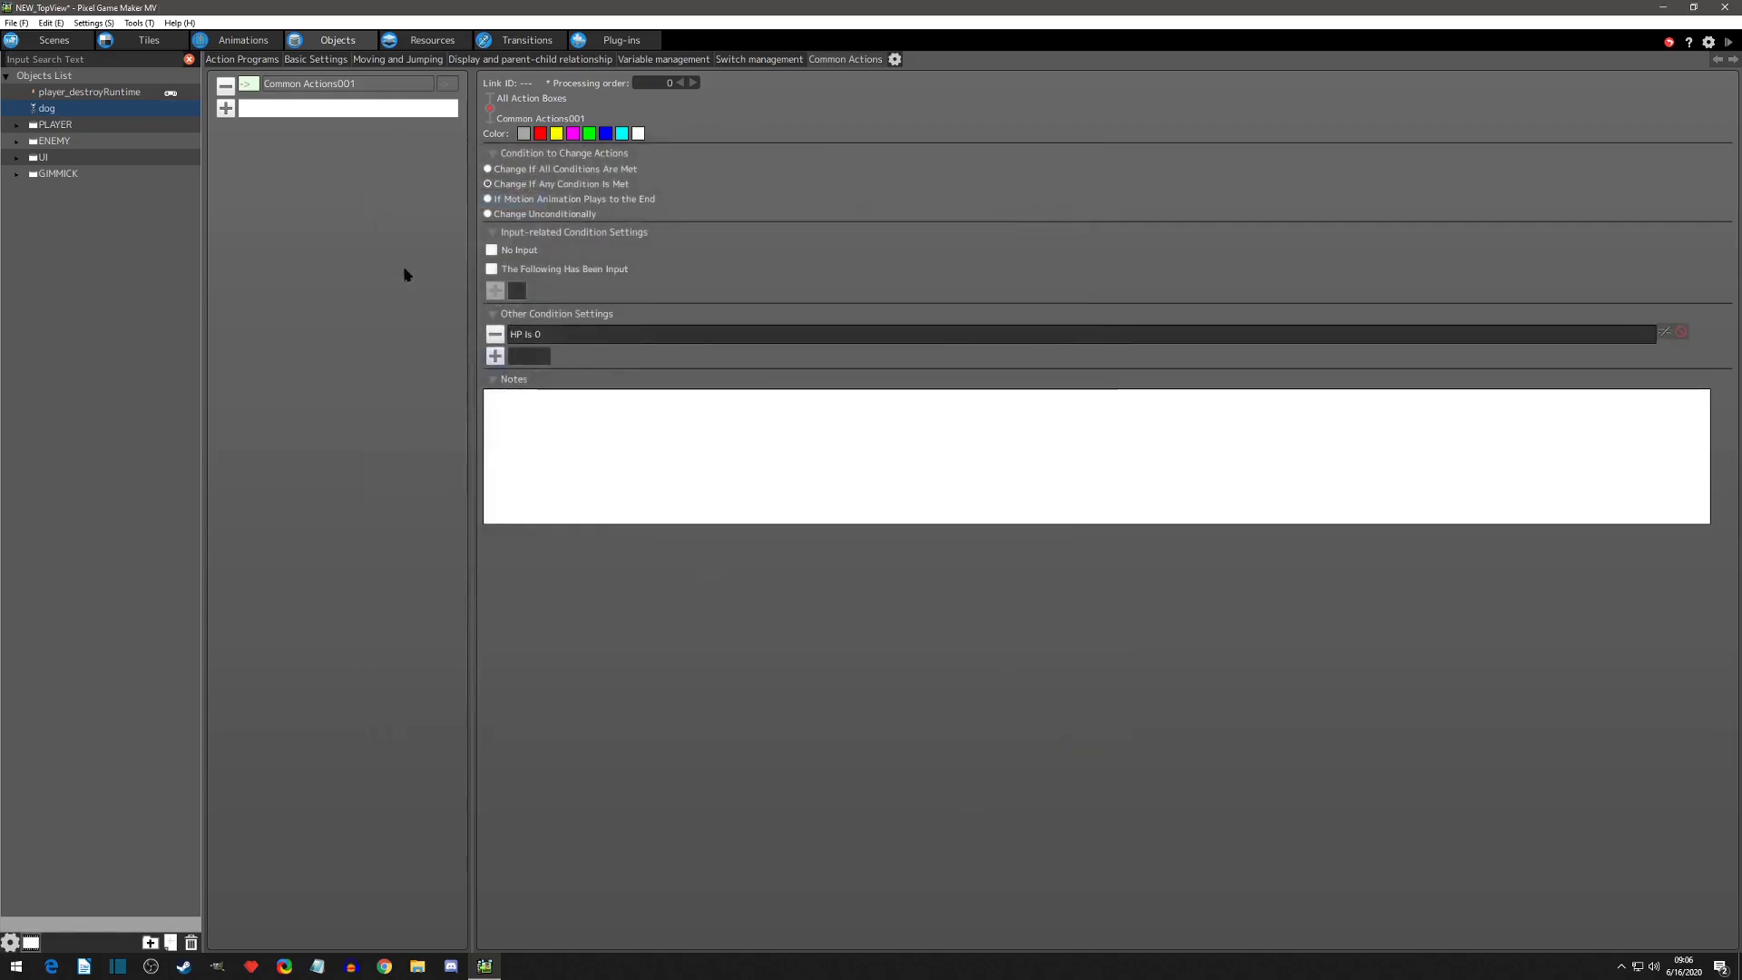
Rename Common Actions001 as destroy and add the Destroy Object runtime action to it.
left_click(313, 84)
key("ctrl+a")
type("destro")
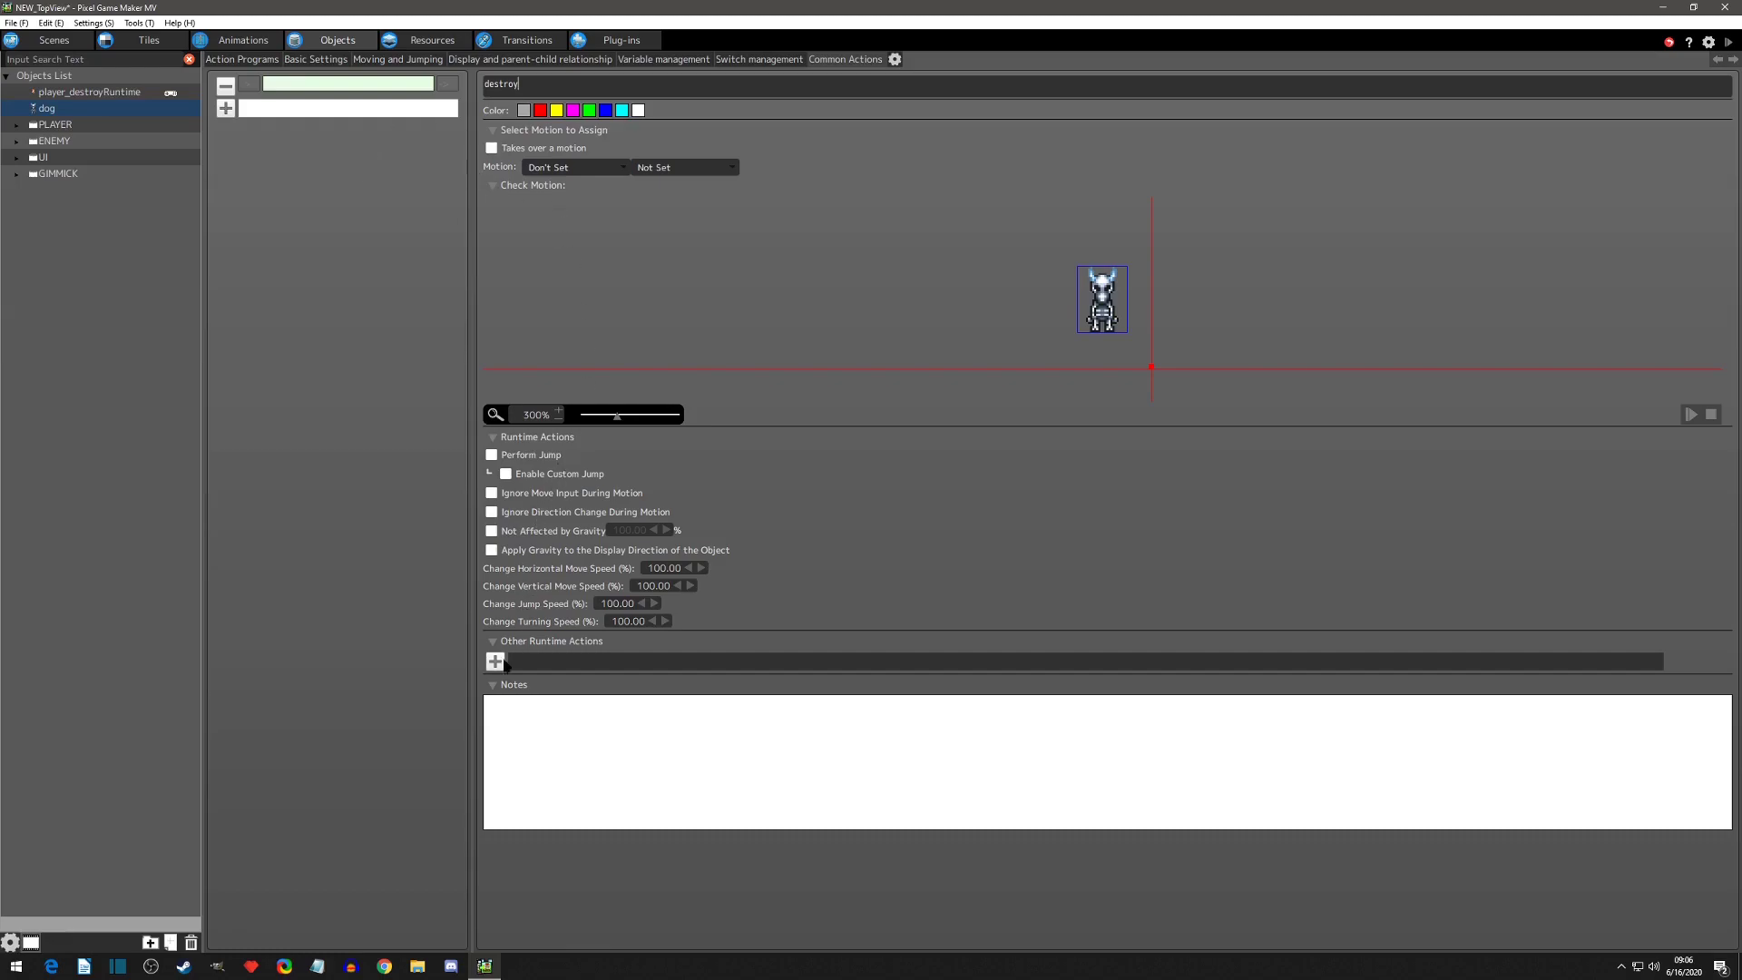
left_click(495, 661)
left_click(270, 477)
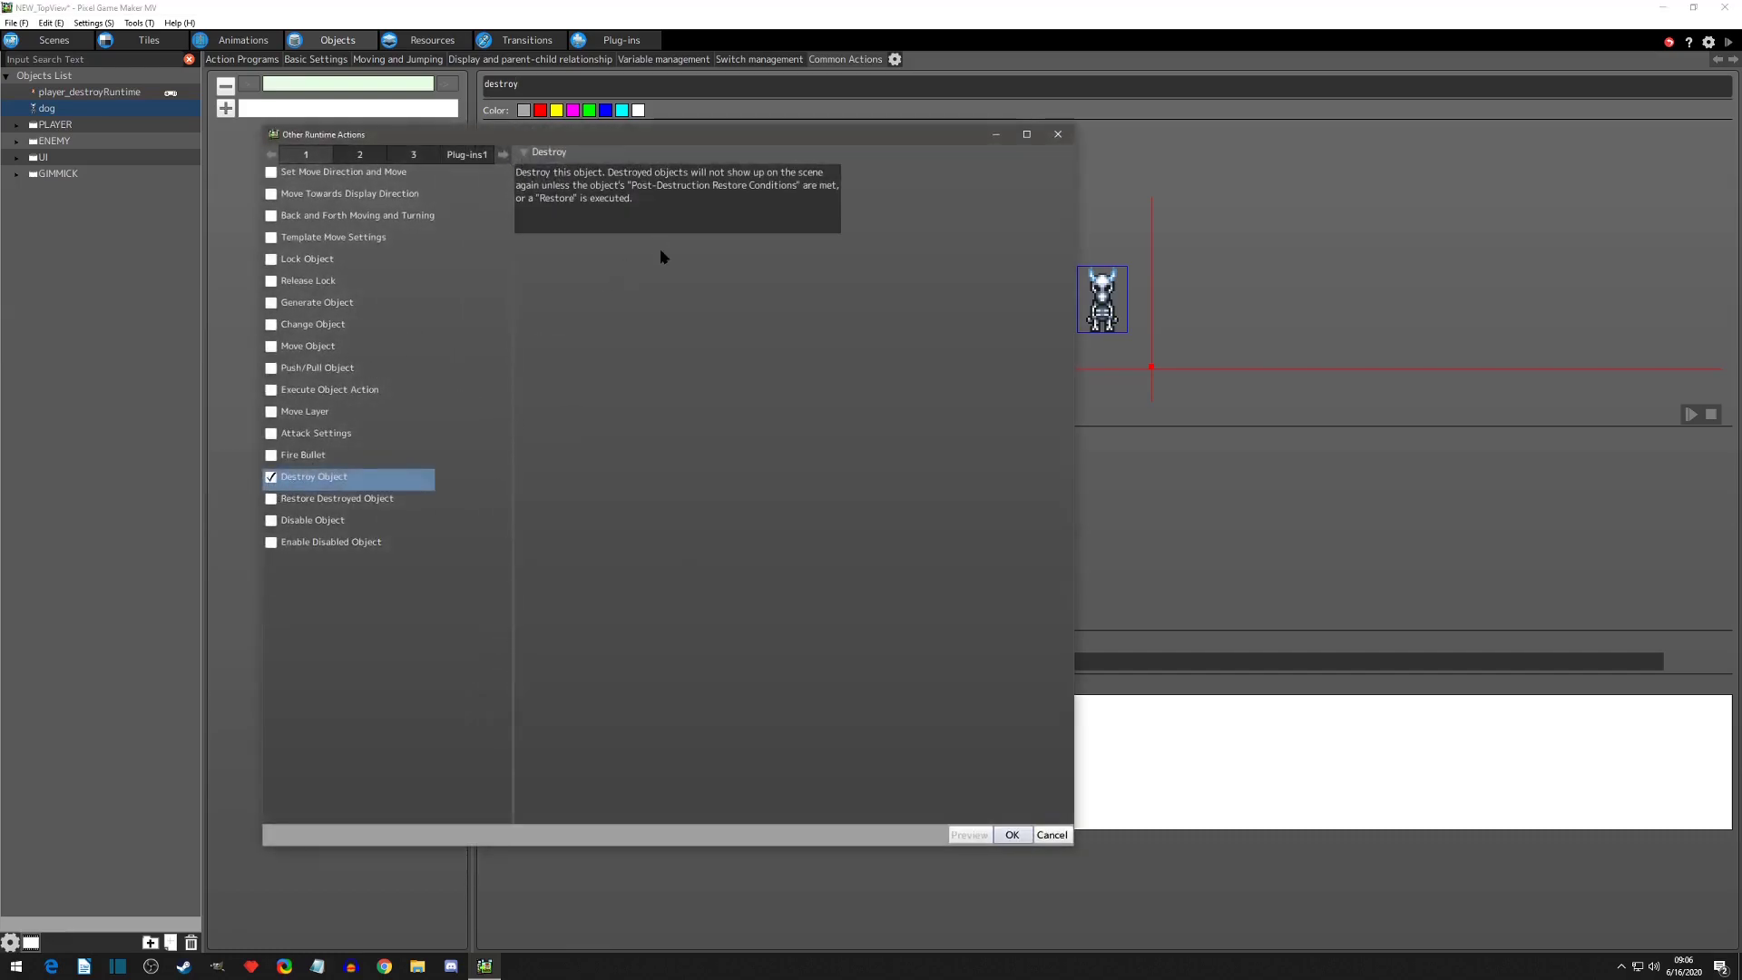
left_click(1010, 836)
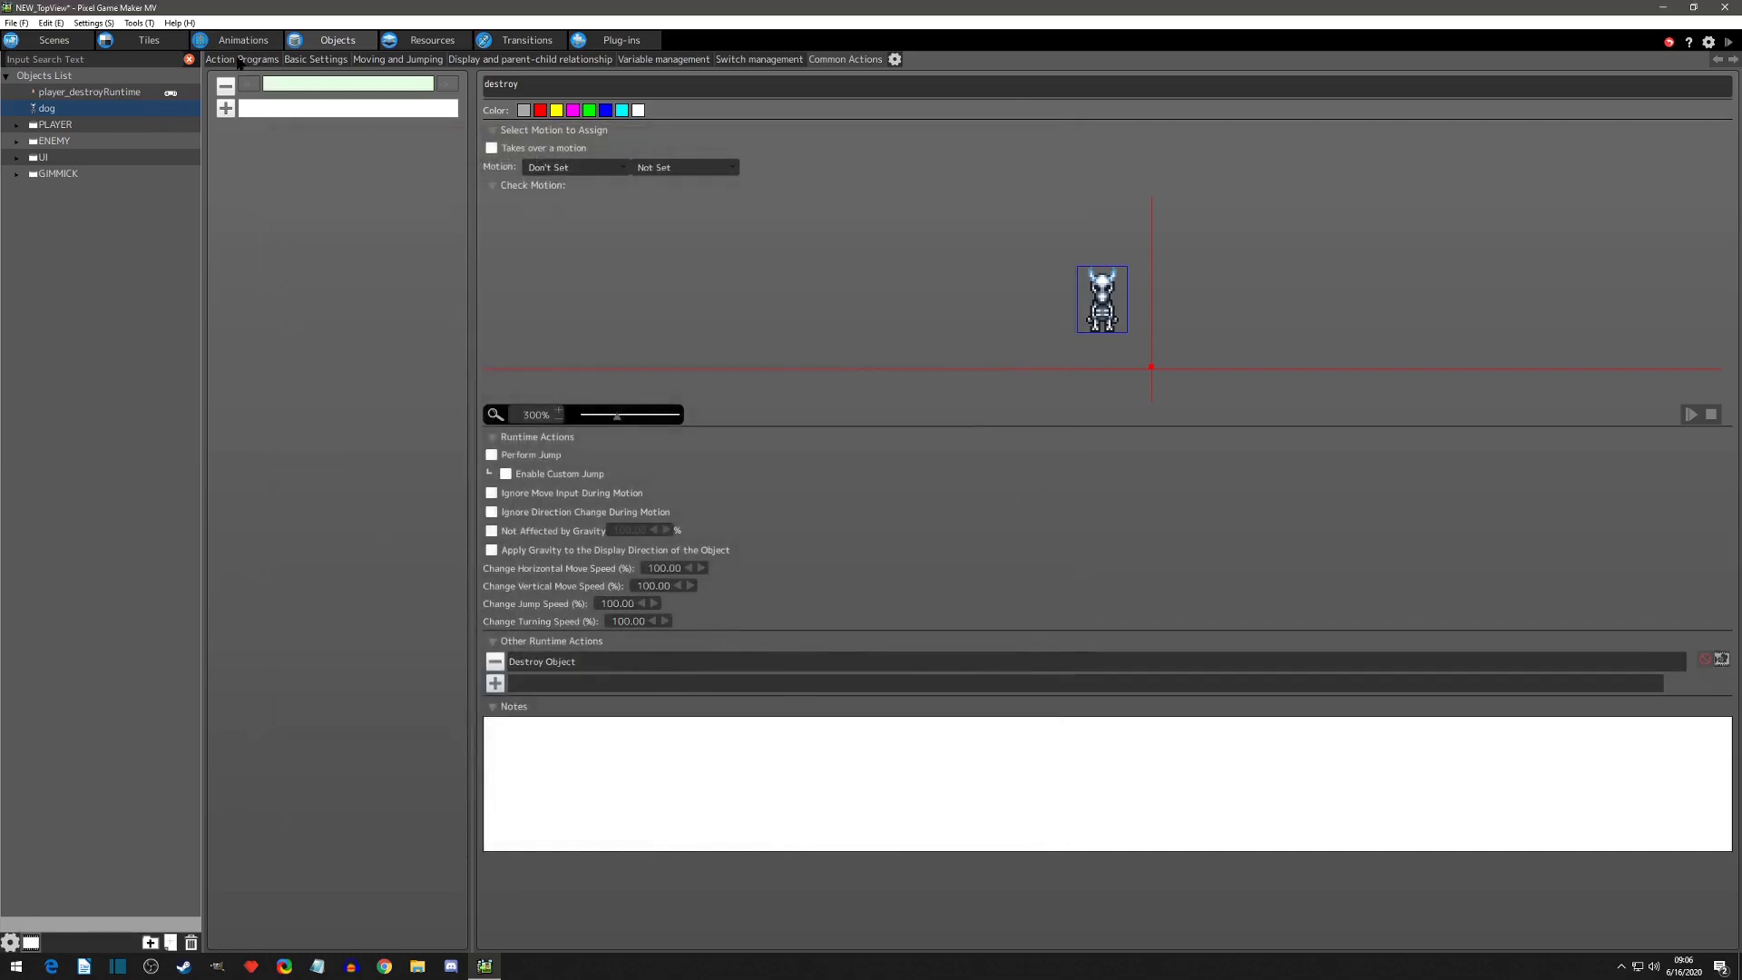
Shrink the destroy box inside the Common Actions group of the dog's action program and reopen the common action's settings.
left_click(238, 63)
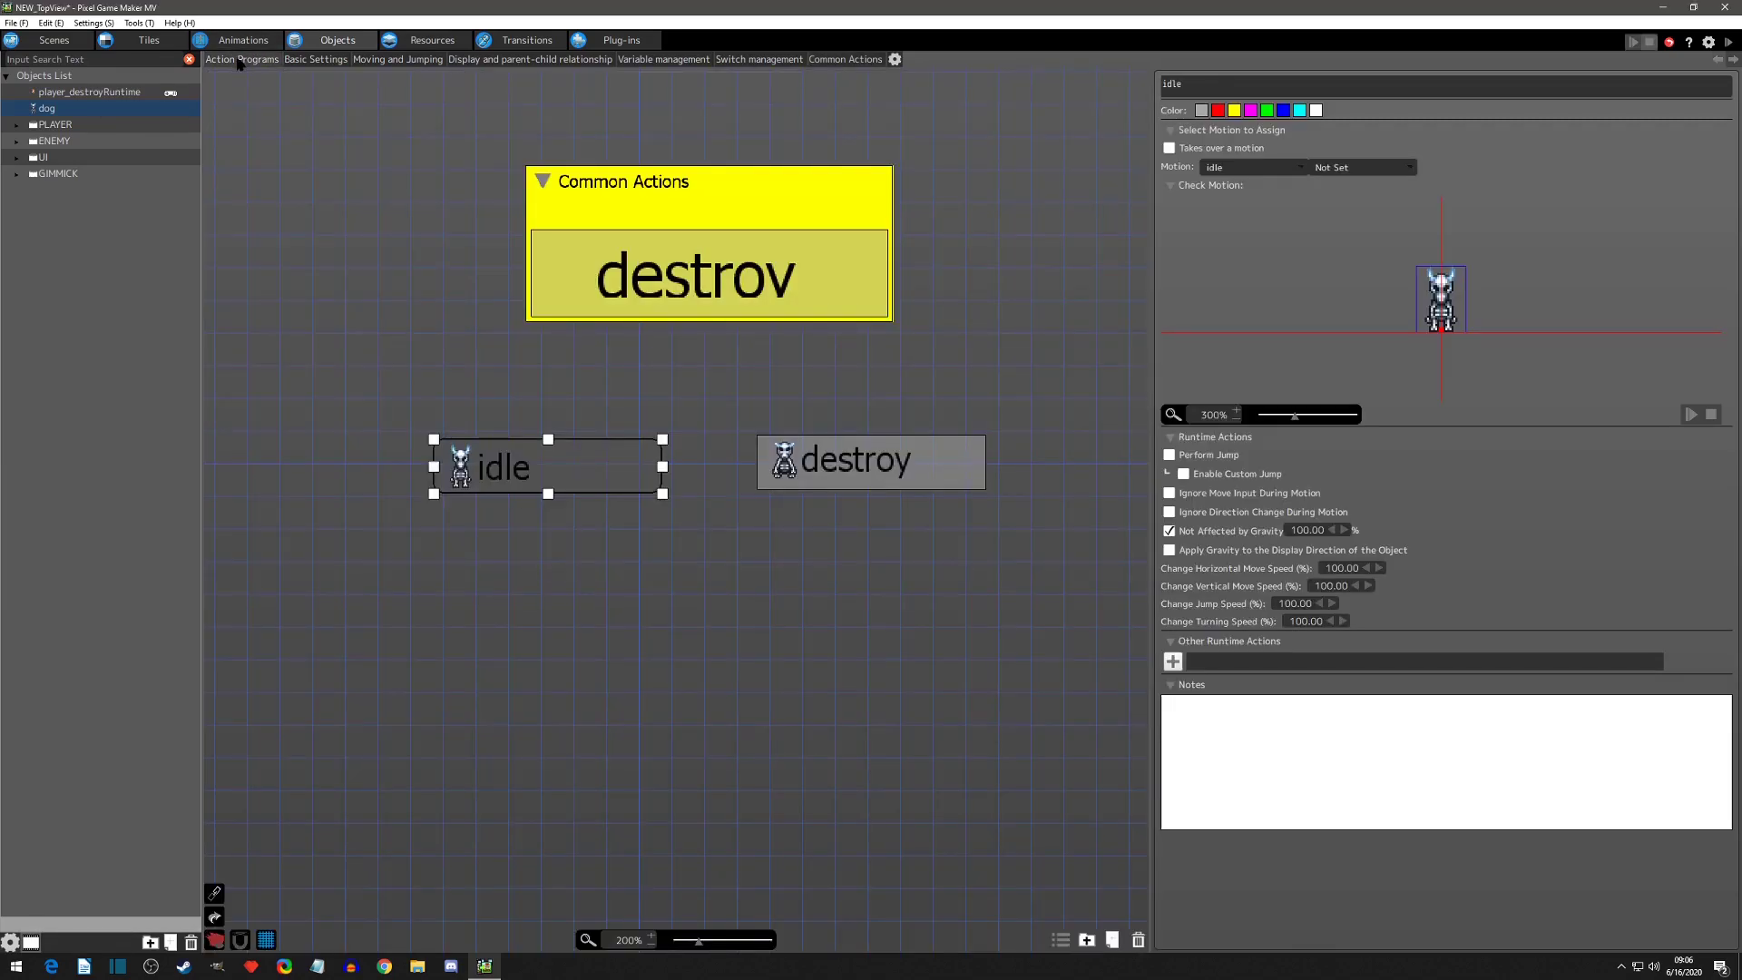
left_click(759, 294)
left_click_drag(888, 231, 747, 254)
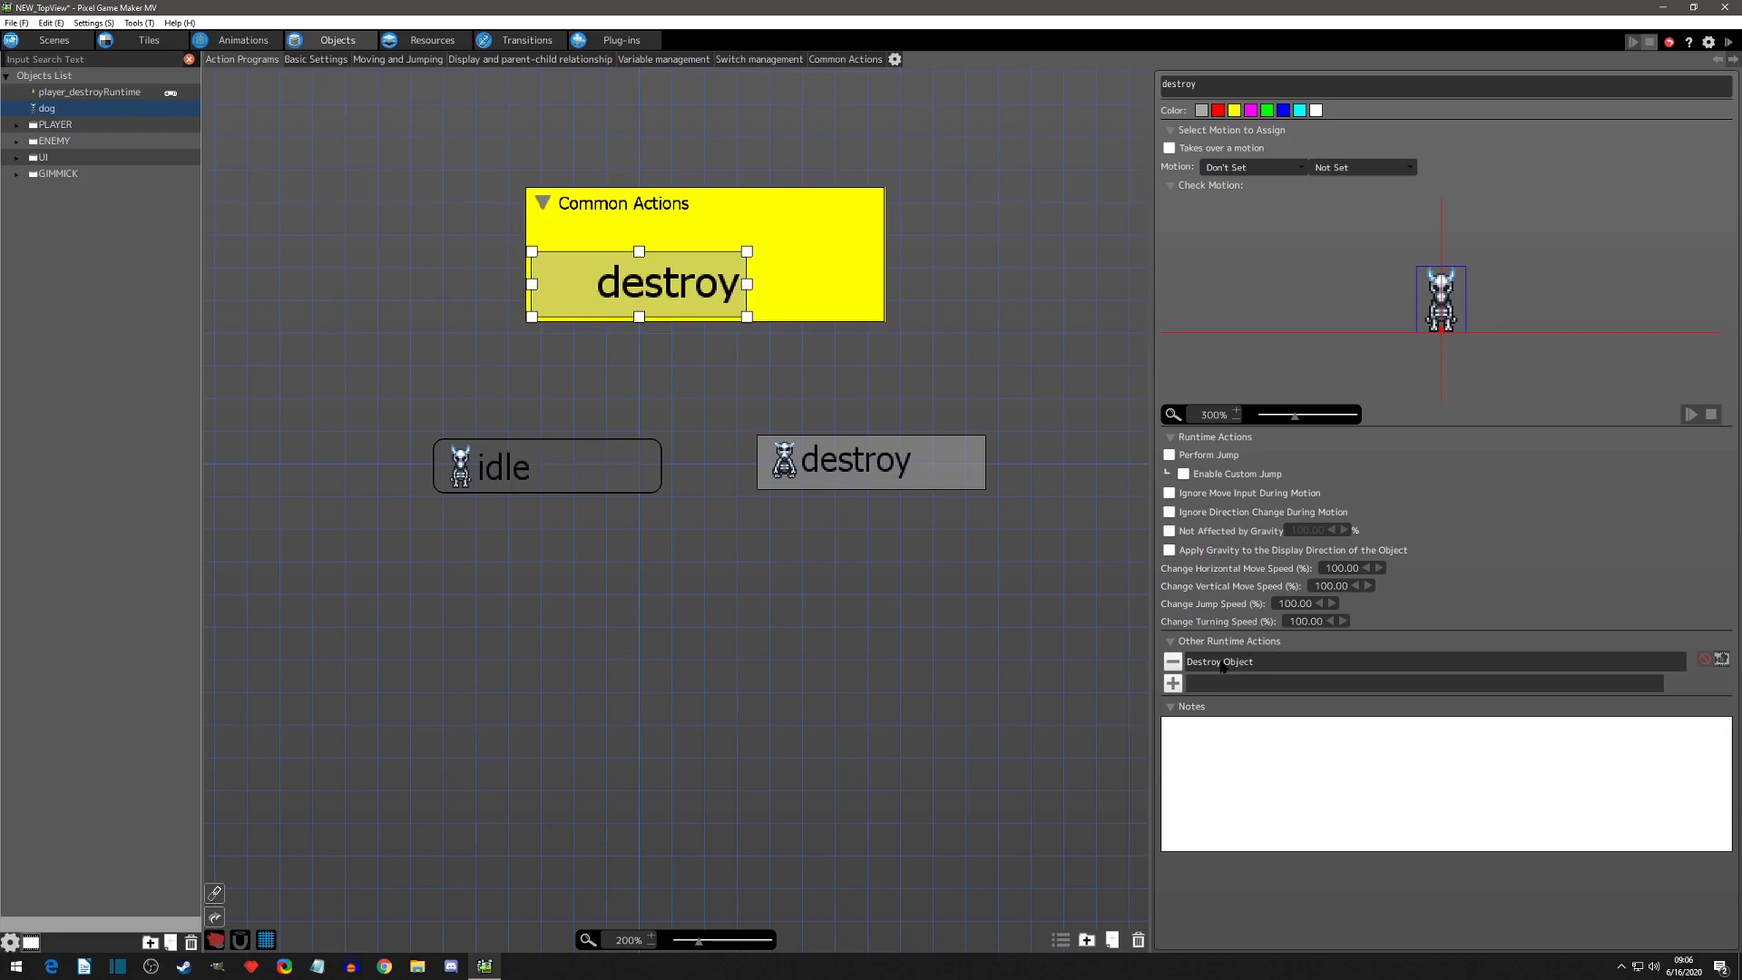
left_click(651, 364)
left_click(641, 289)
left_click(845, 59)
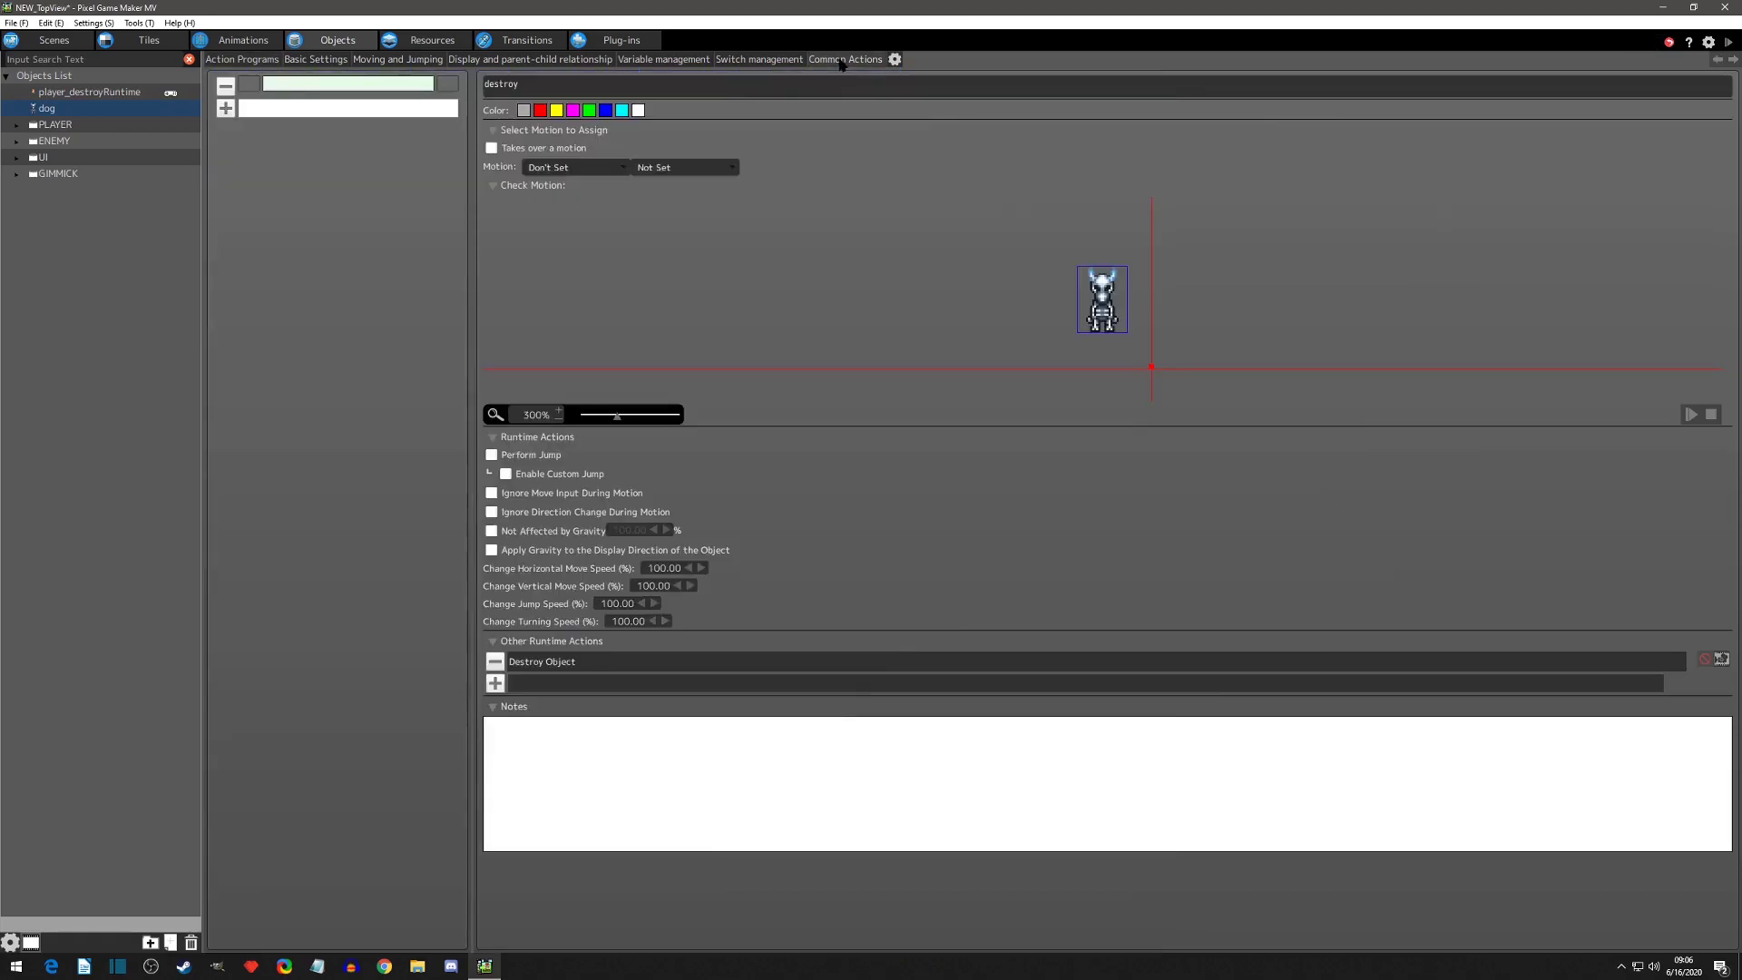
Review the link condition of the destroy common action and test-play the scene, slashing the dogs on both sides of the player.
left_click(249, 85)
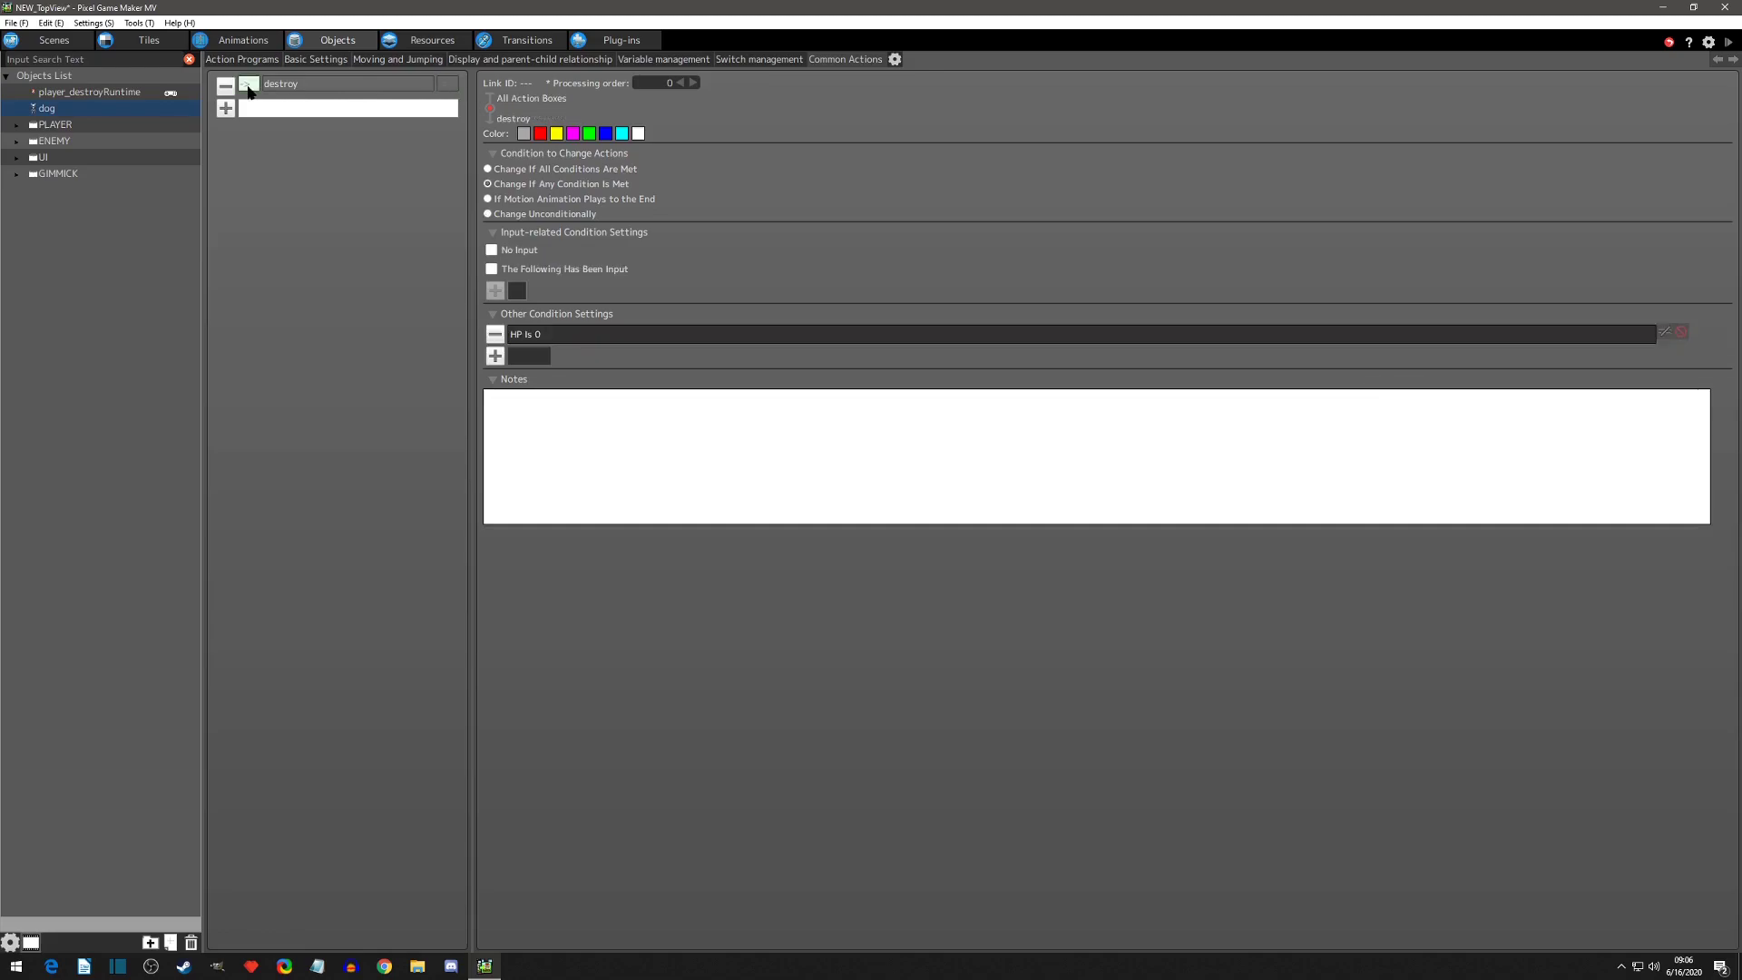
left_click(249, 61)
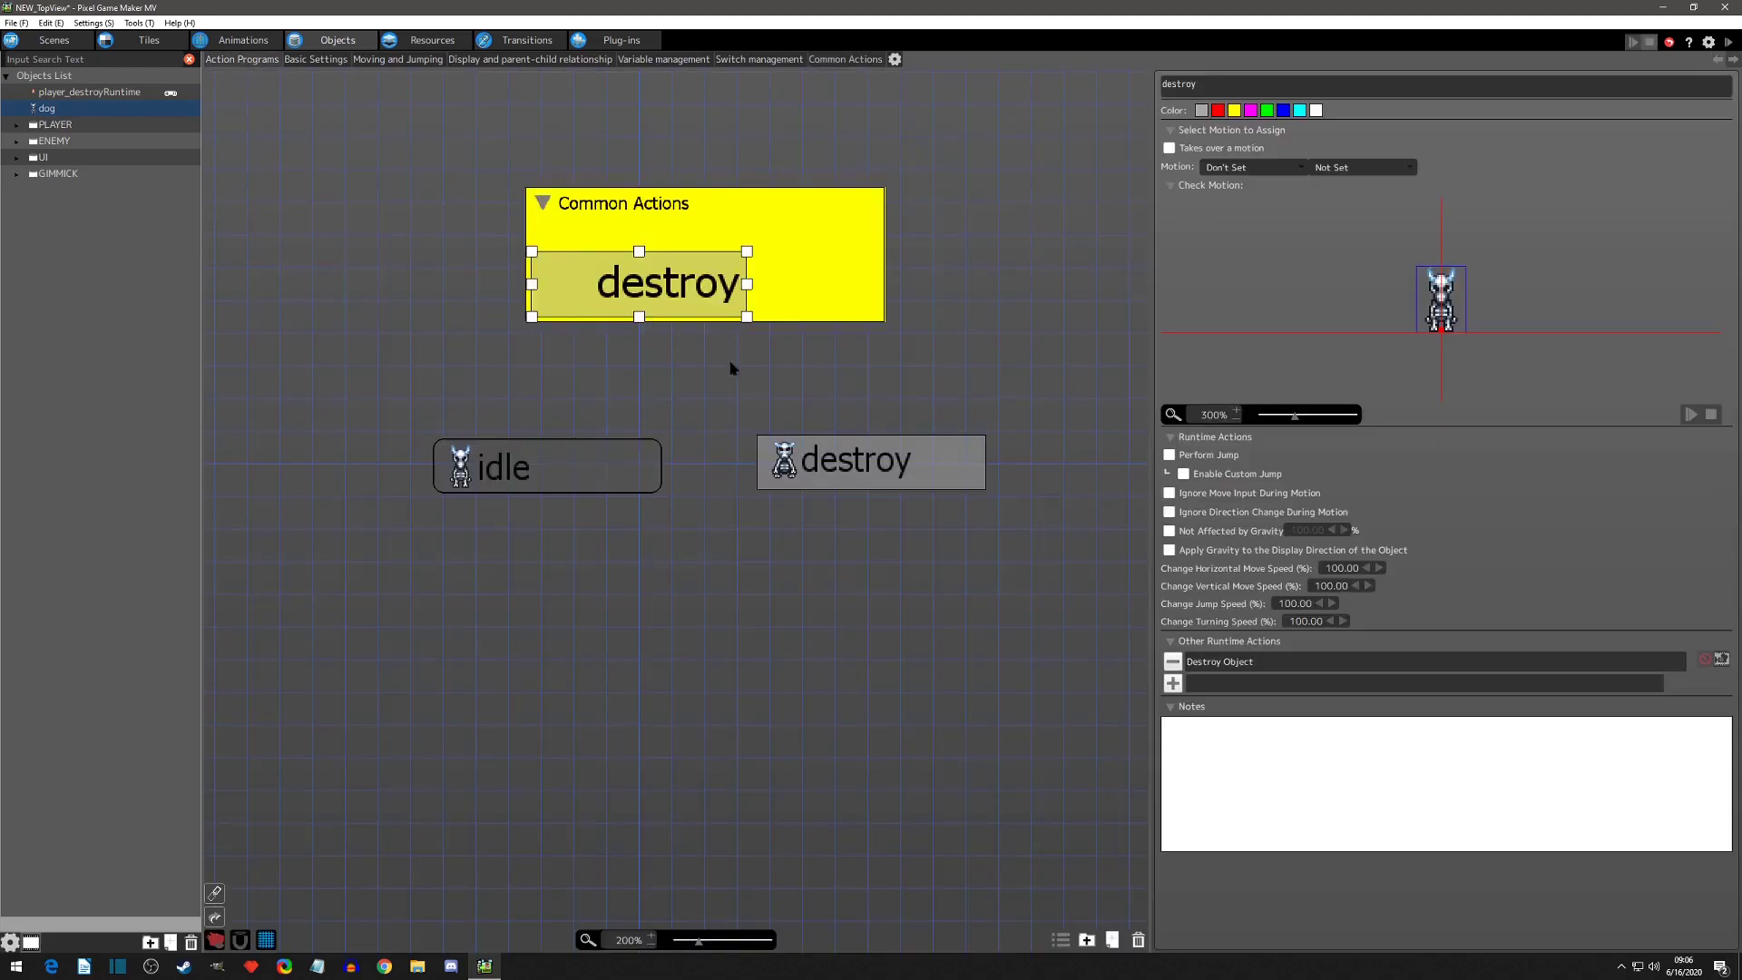
left_click(1729, 44)
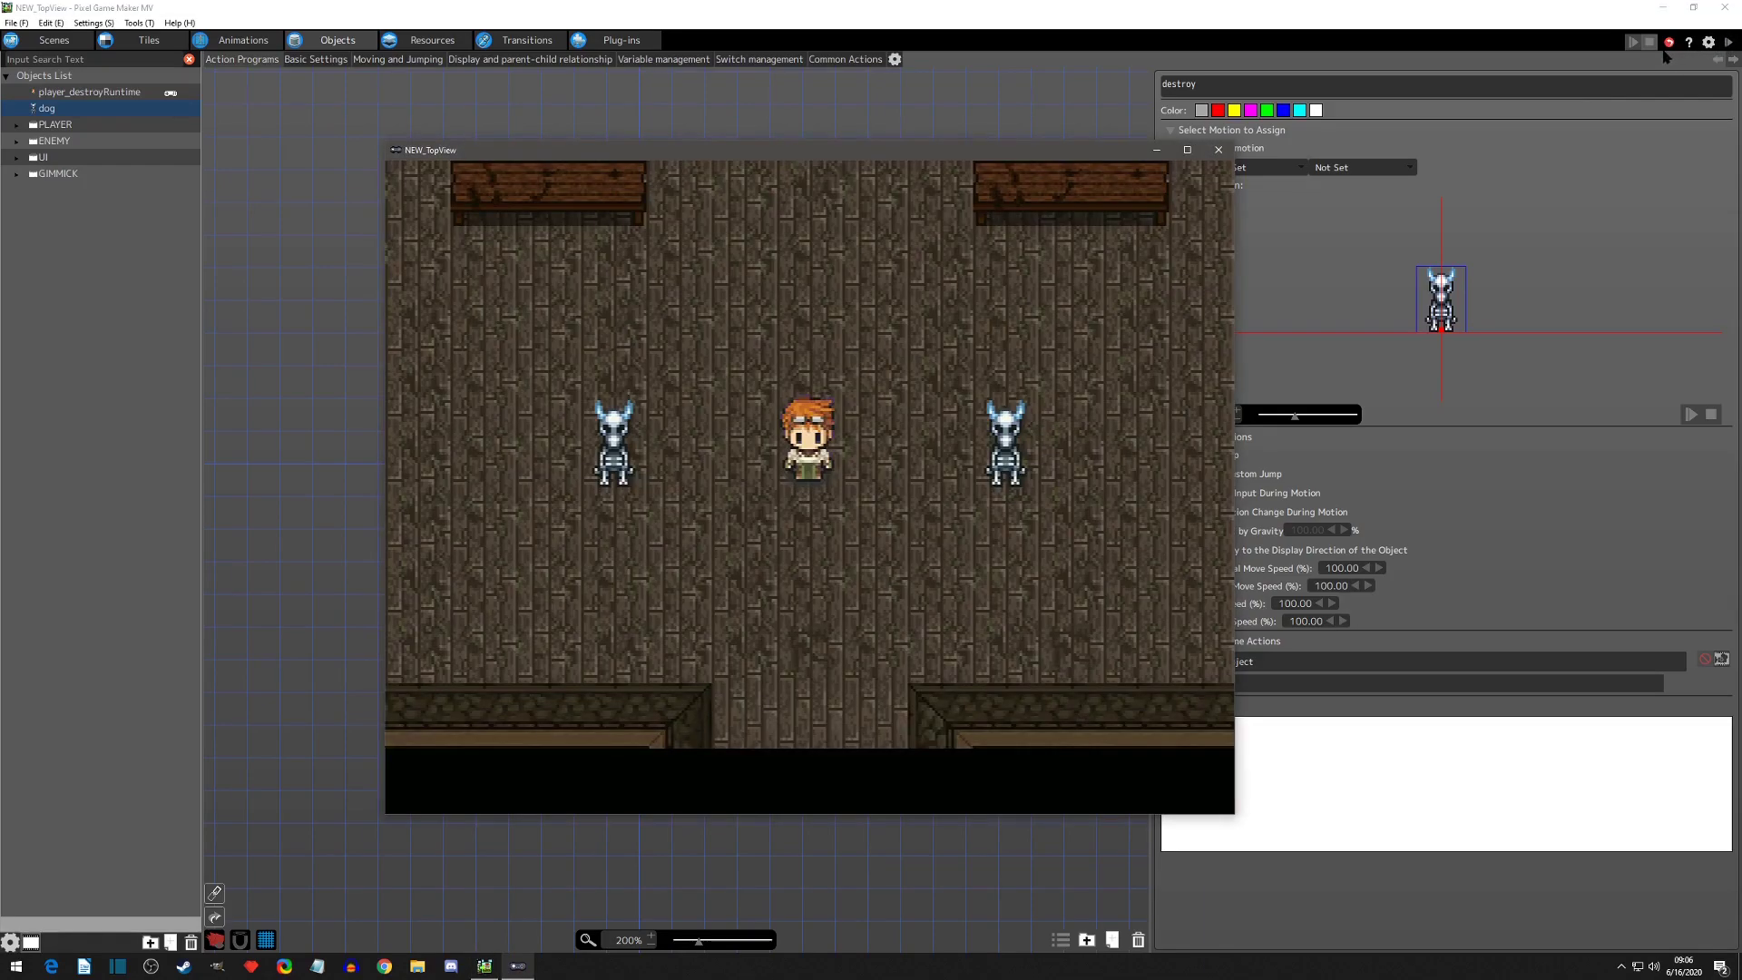
key("Left")
key("z")
key("Right")
key("z")
key("Left")
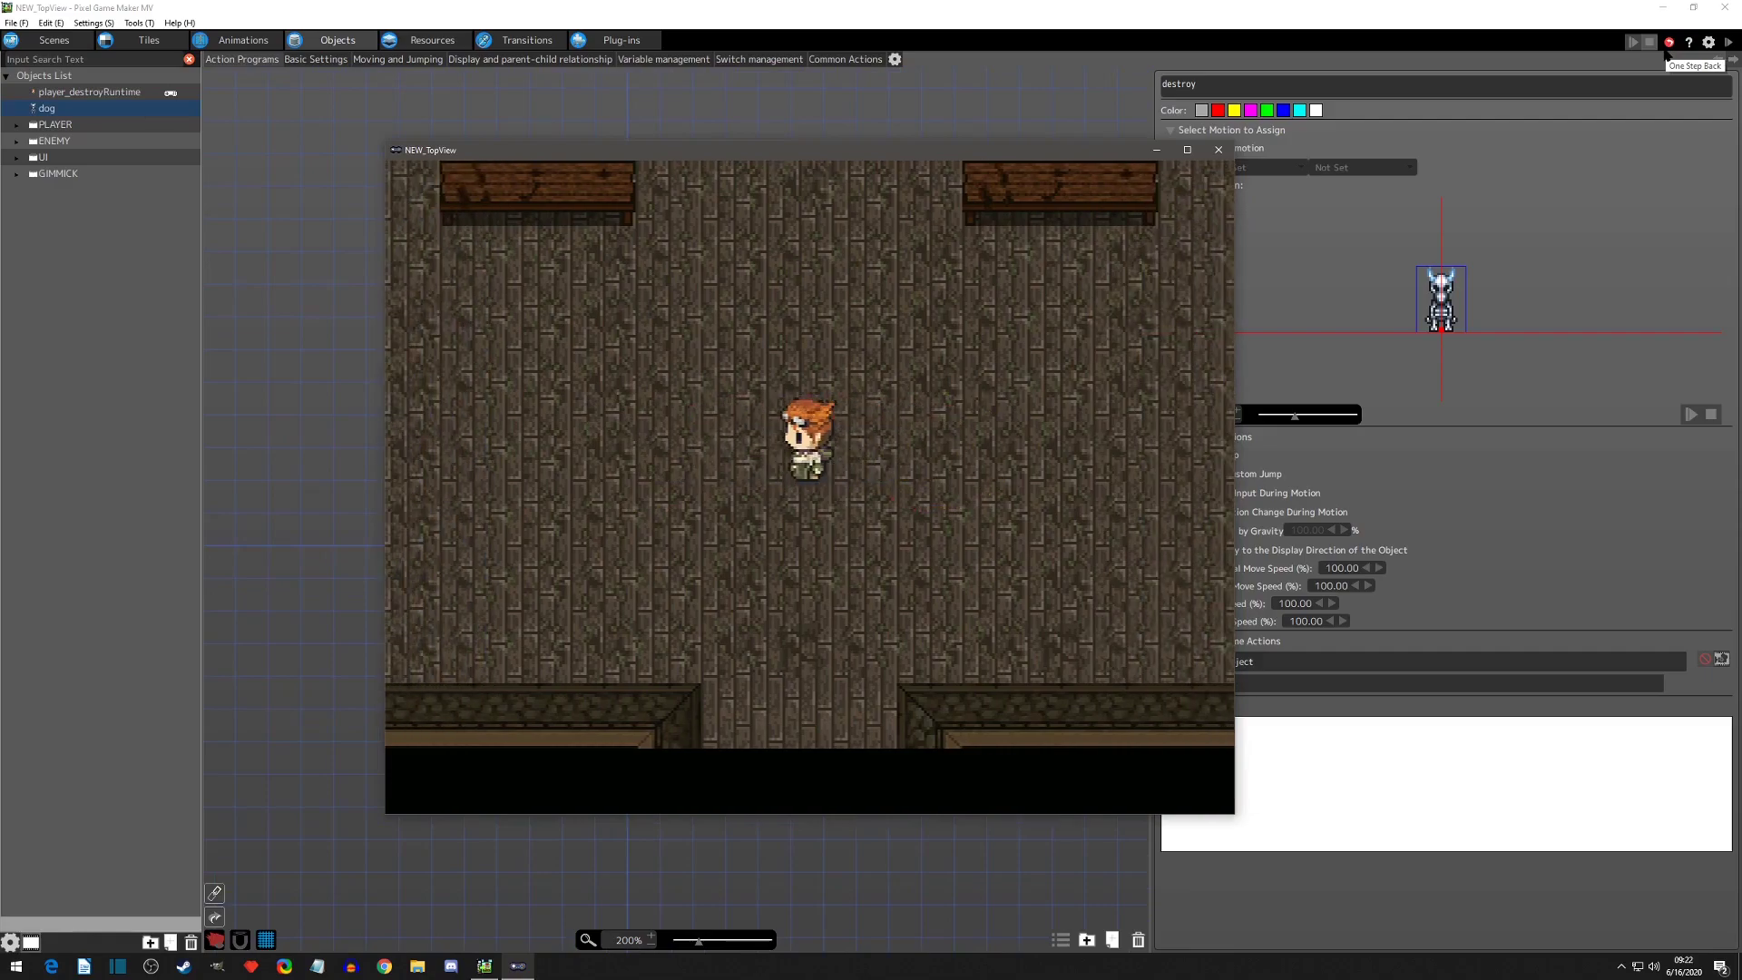
left_click(1219, 150)
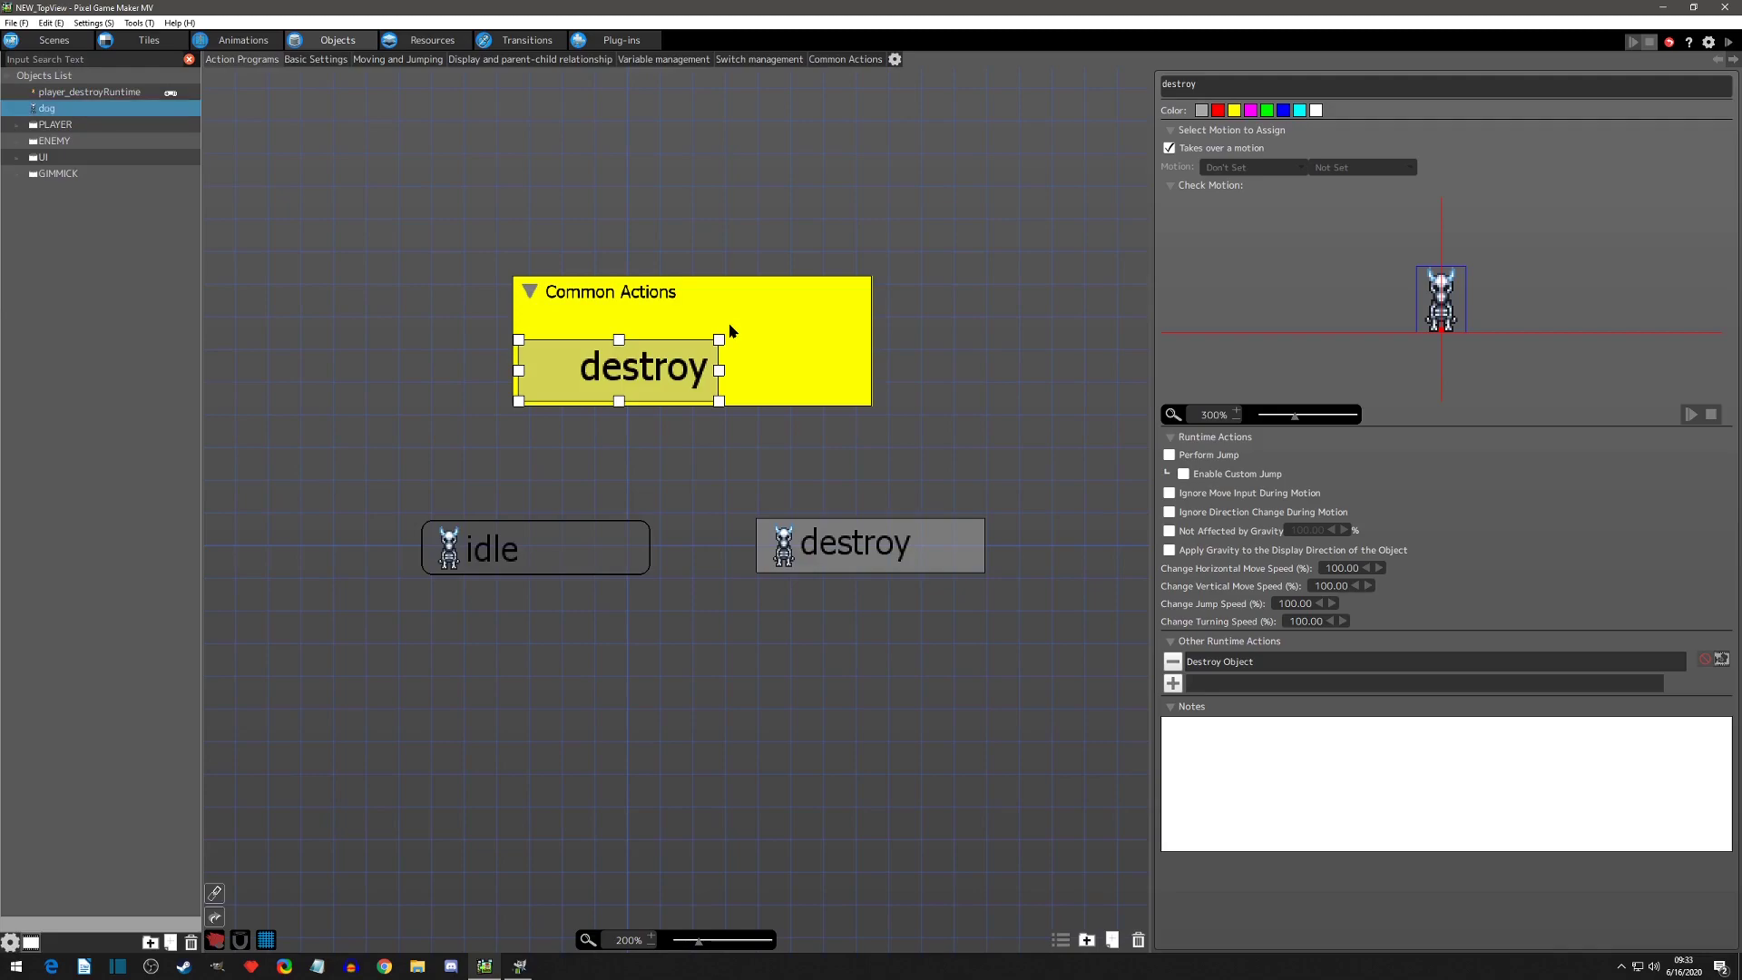
Switch to GIMP and outline the left dog, the right dog and the trash can one after another with rectangular selections.
left_click(520, 965)
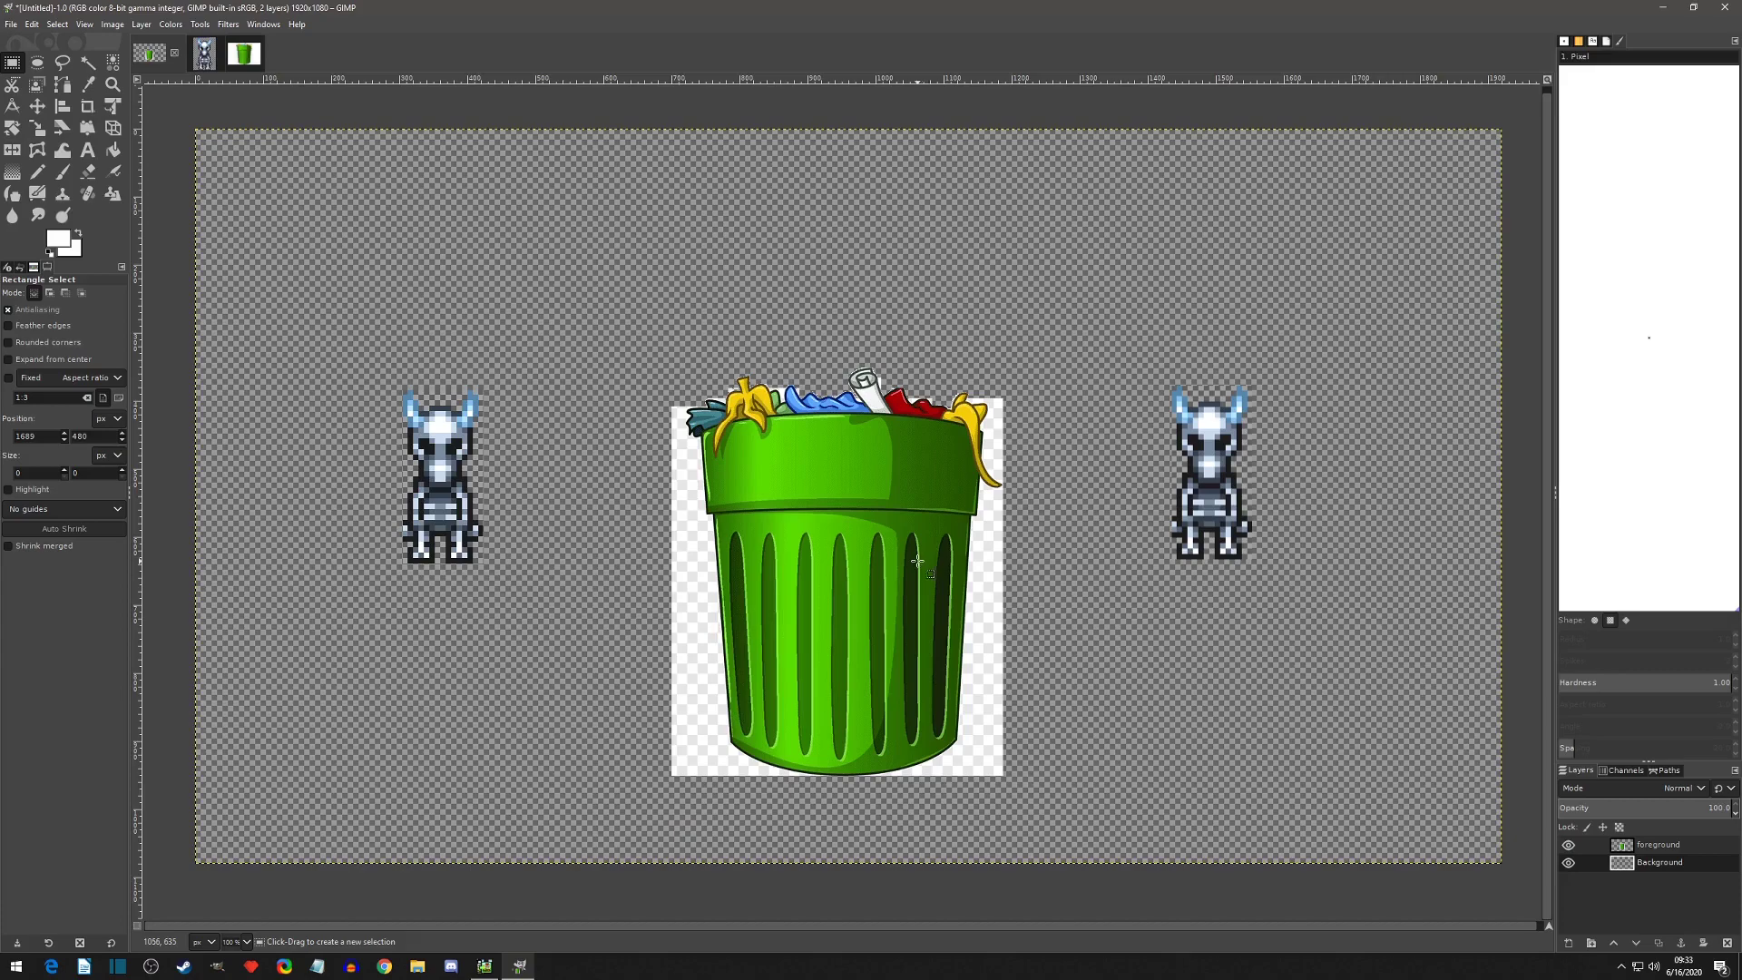
left_click_drag(350, 346, 545, 600)
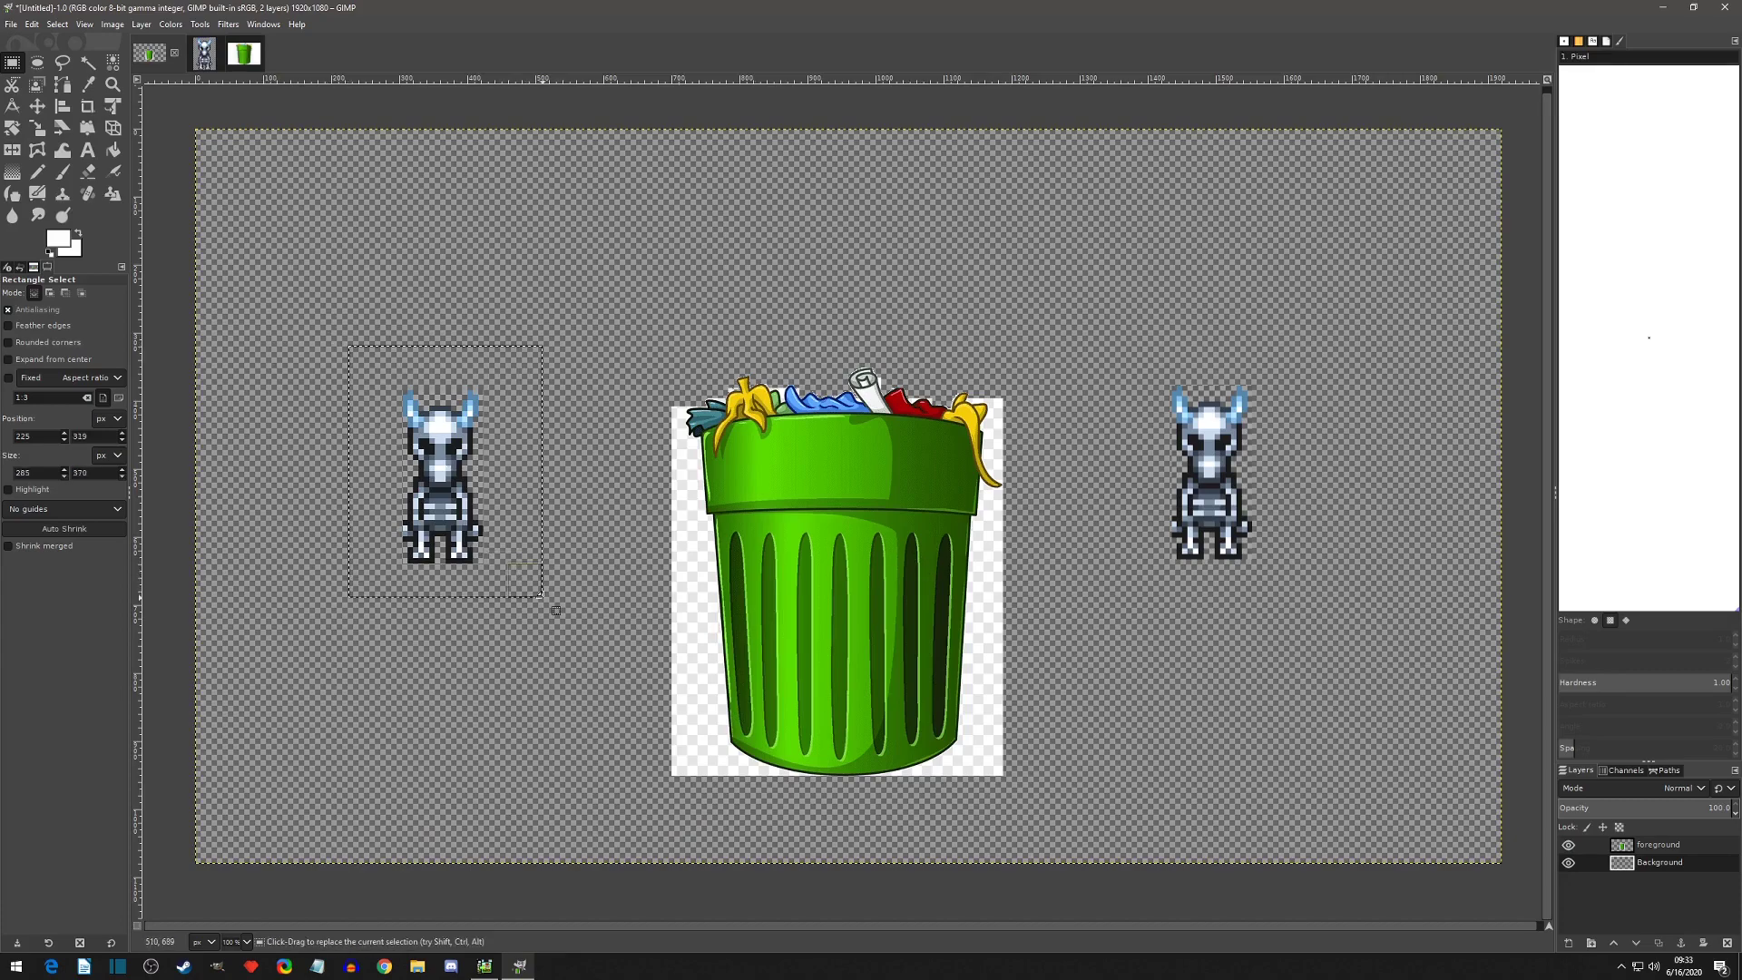
left_click_drag(1119, 331, 1327, 587)
left_click_drag(1034, 314, 638, 801)
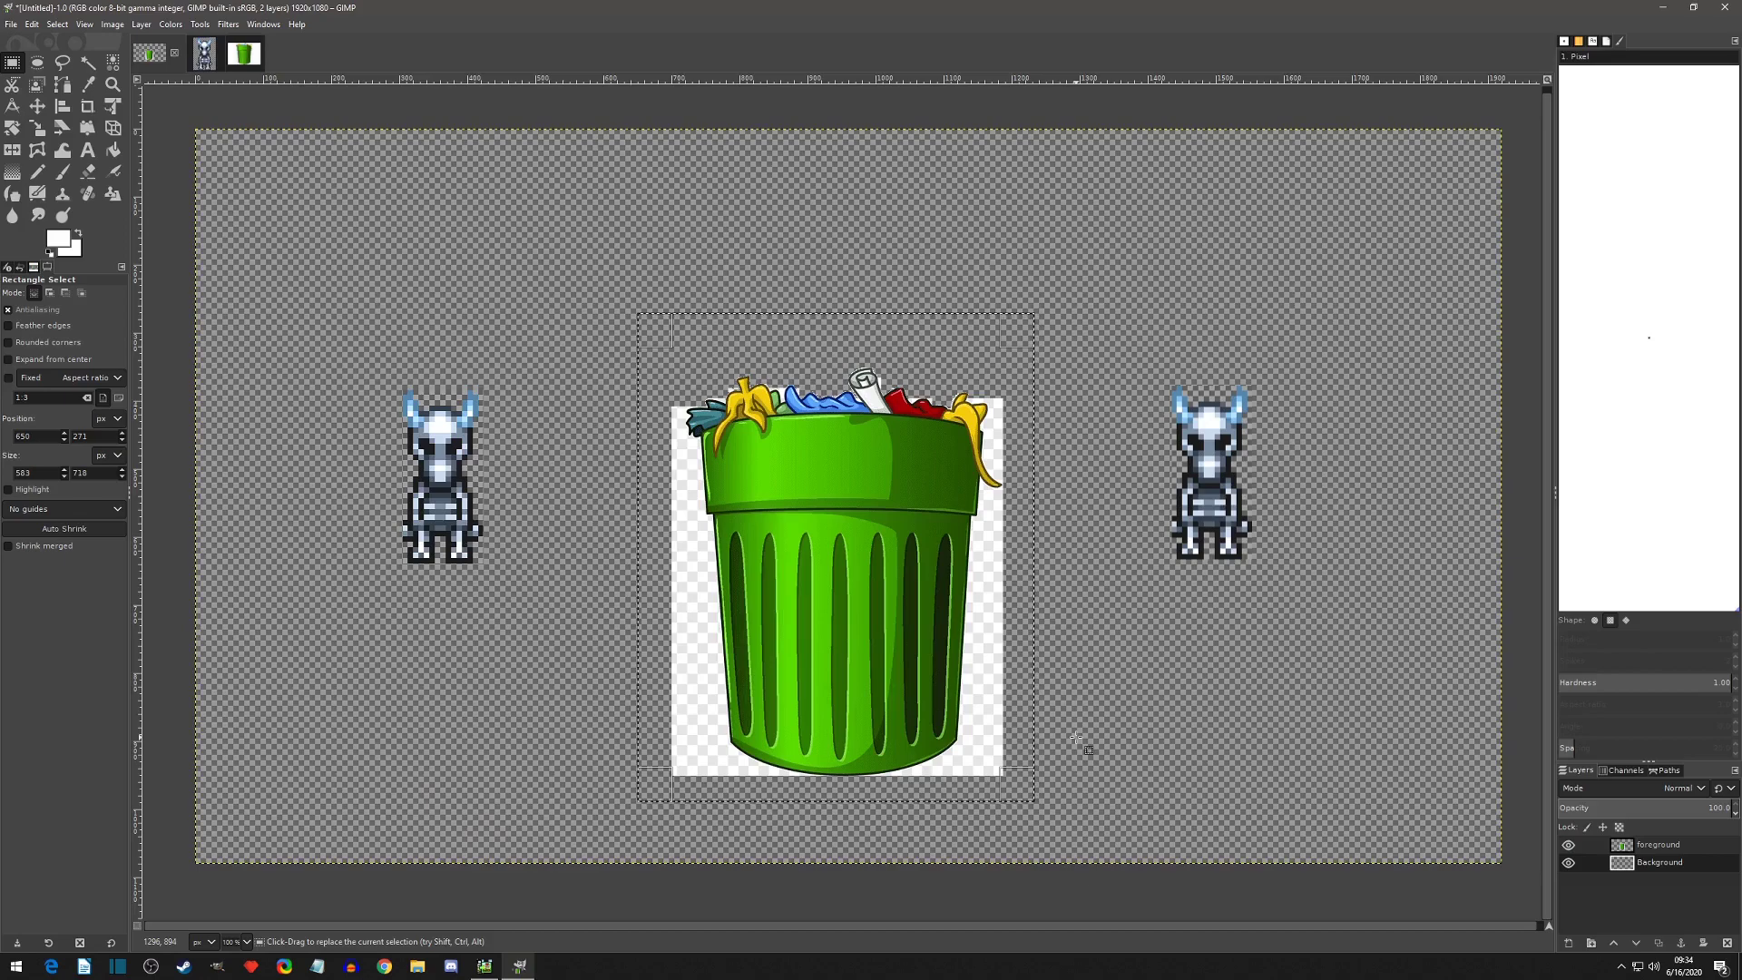
Select the right dog on the Background layer, move it behind the trash can and clear the selection.
left_click_drag(1143, 334, 1283, 572)
left_click_drag(1219, 521, 916, 467, "ctrl+alt")
left_click(1079, 424)
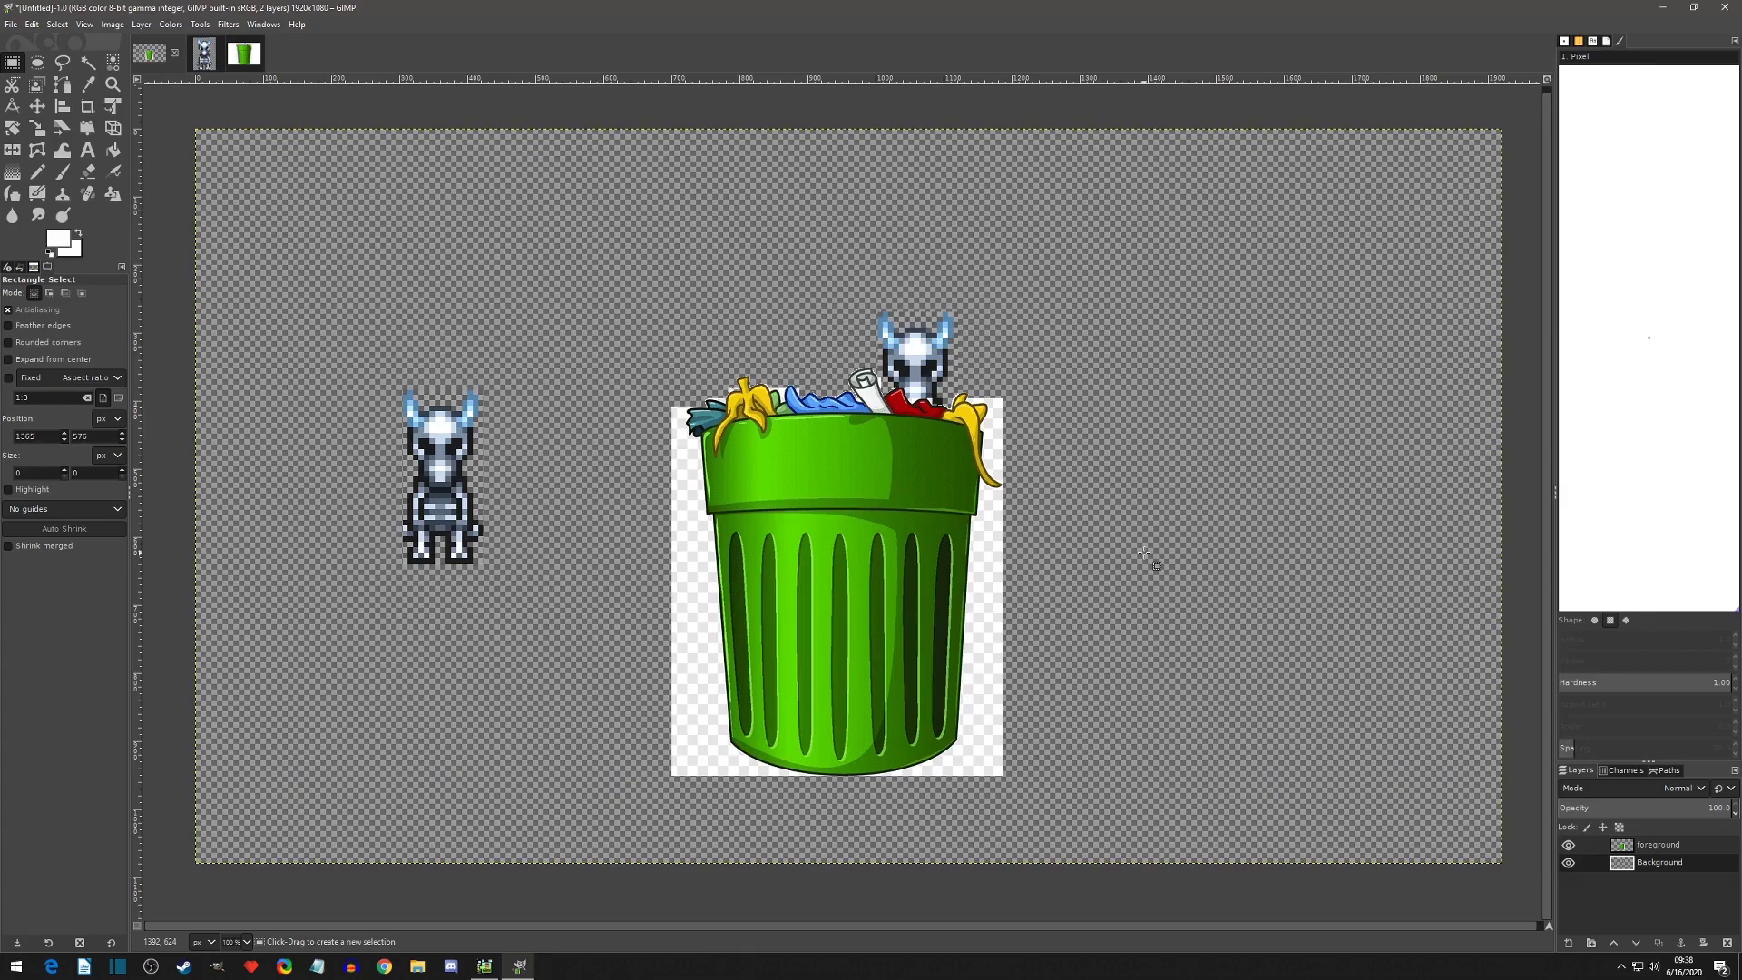
Float the dog hidden behind the trash can as a selection and move it out to the empty area on the right.
left_click_drag(770, 266, 1078, 563)
key("shift+ctrl+l")
left_click_drag(955, 391, 1254, 452)
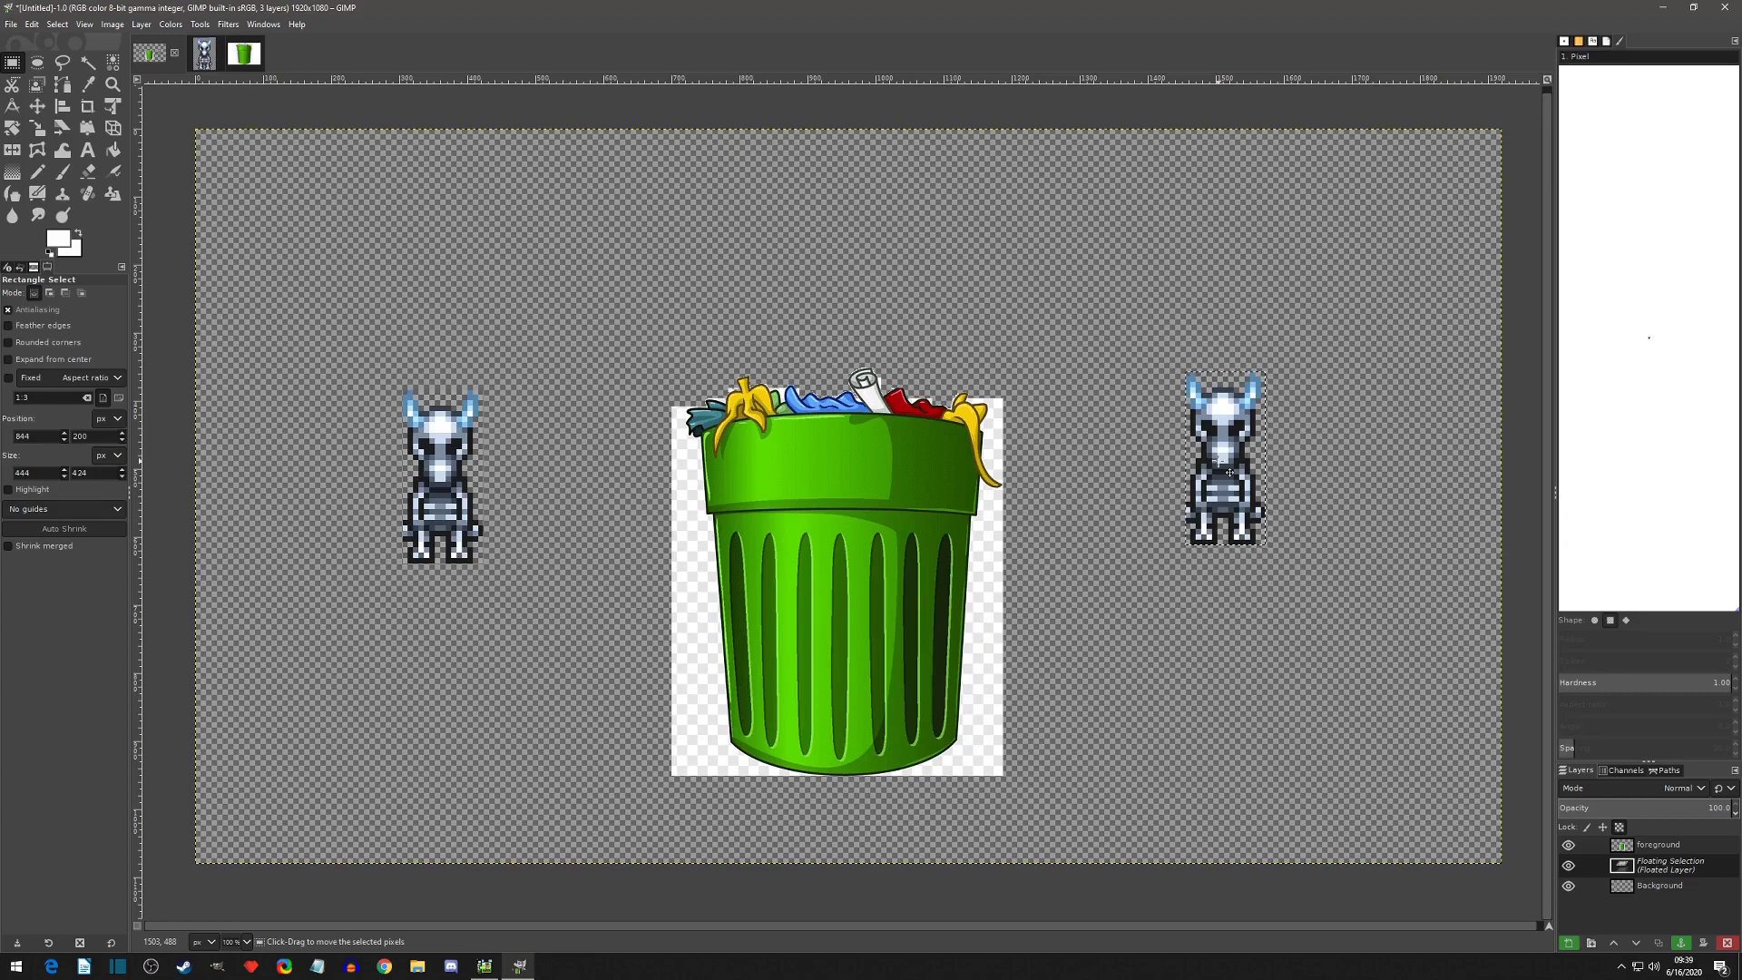
Move the floating dog in and out of the trash can, leave it to the right of the can and anchor it.
left_click_drag(1229, 472, 926, 408)
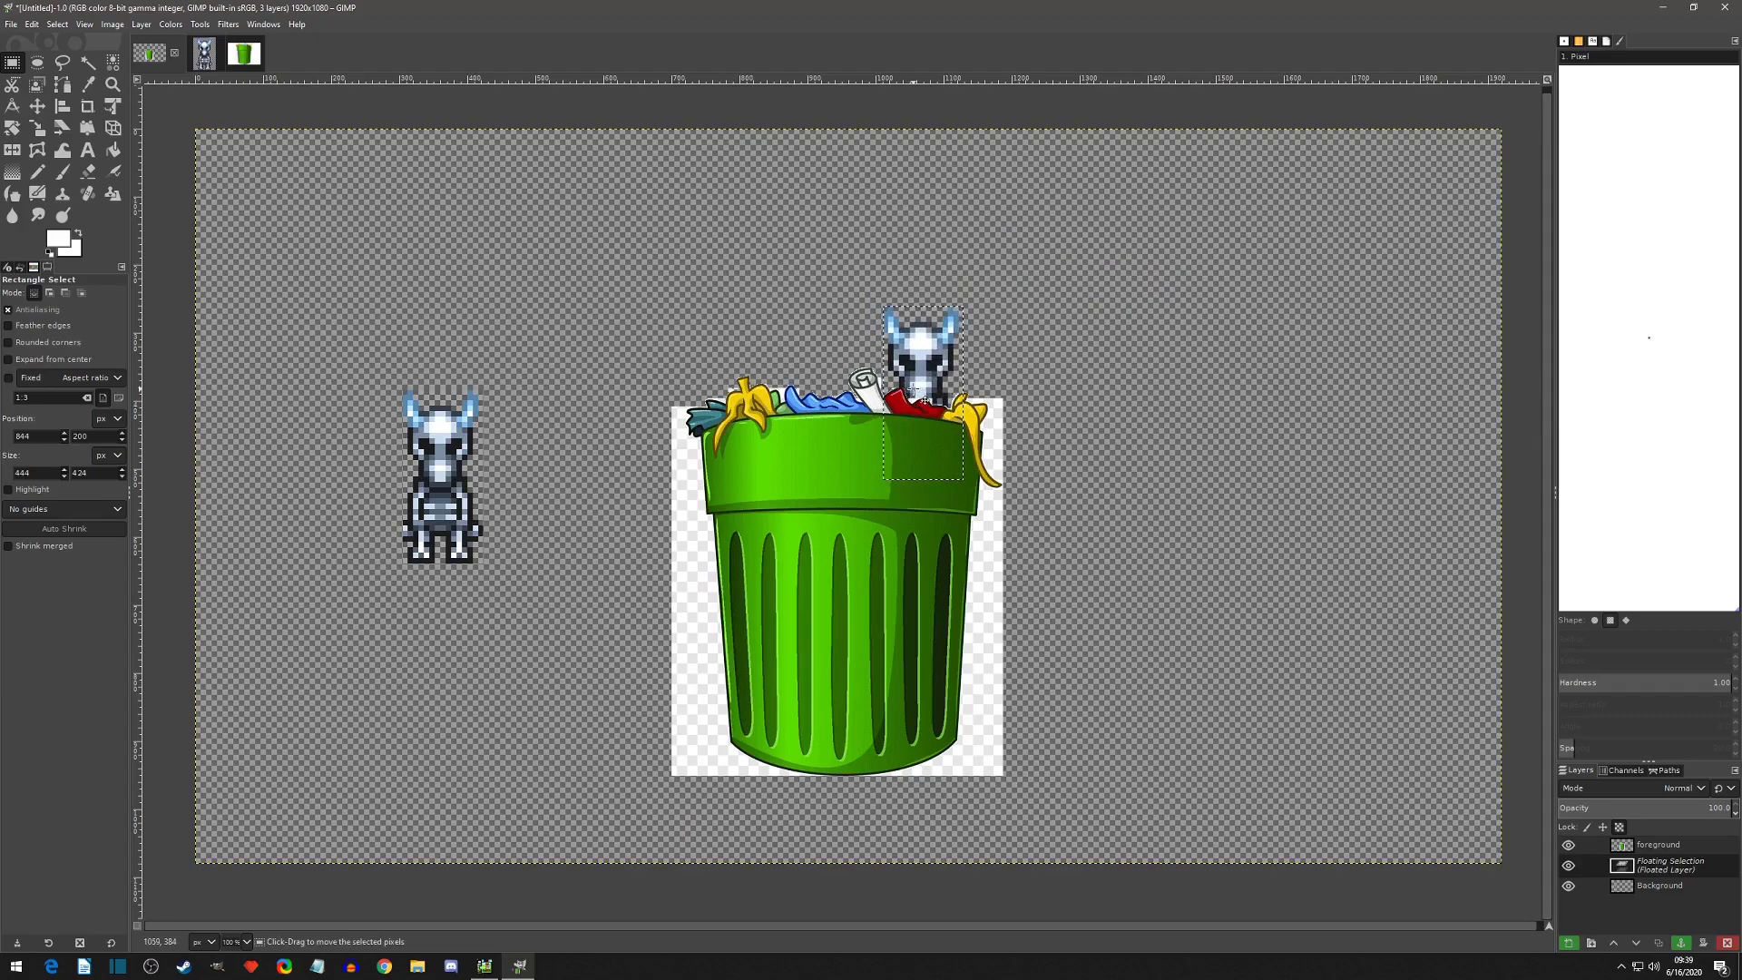
left_click_drag(923, 392, 1252, 446)
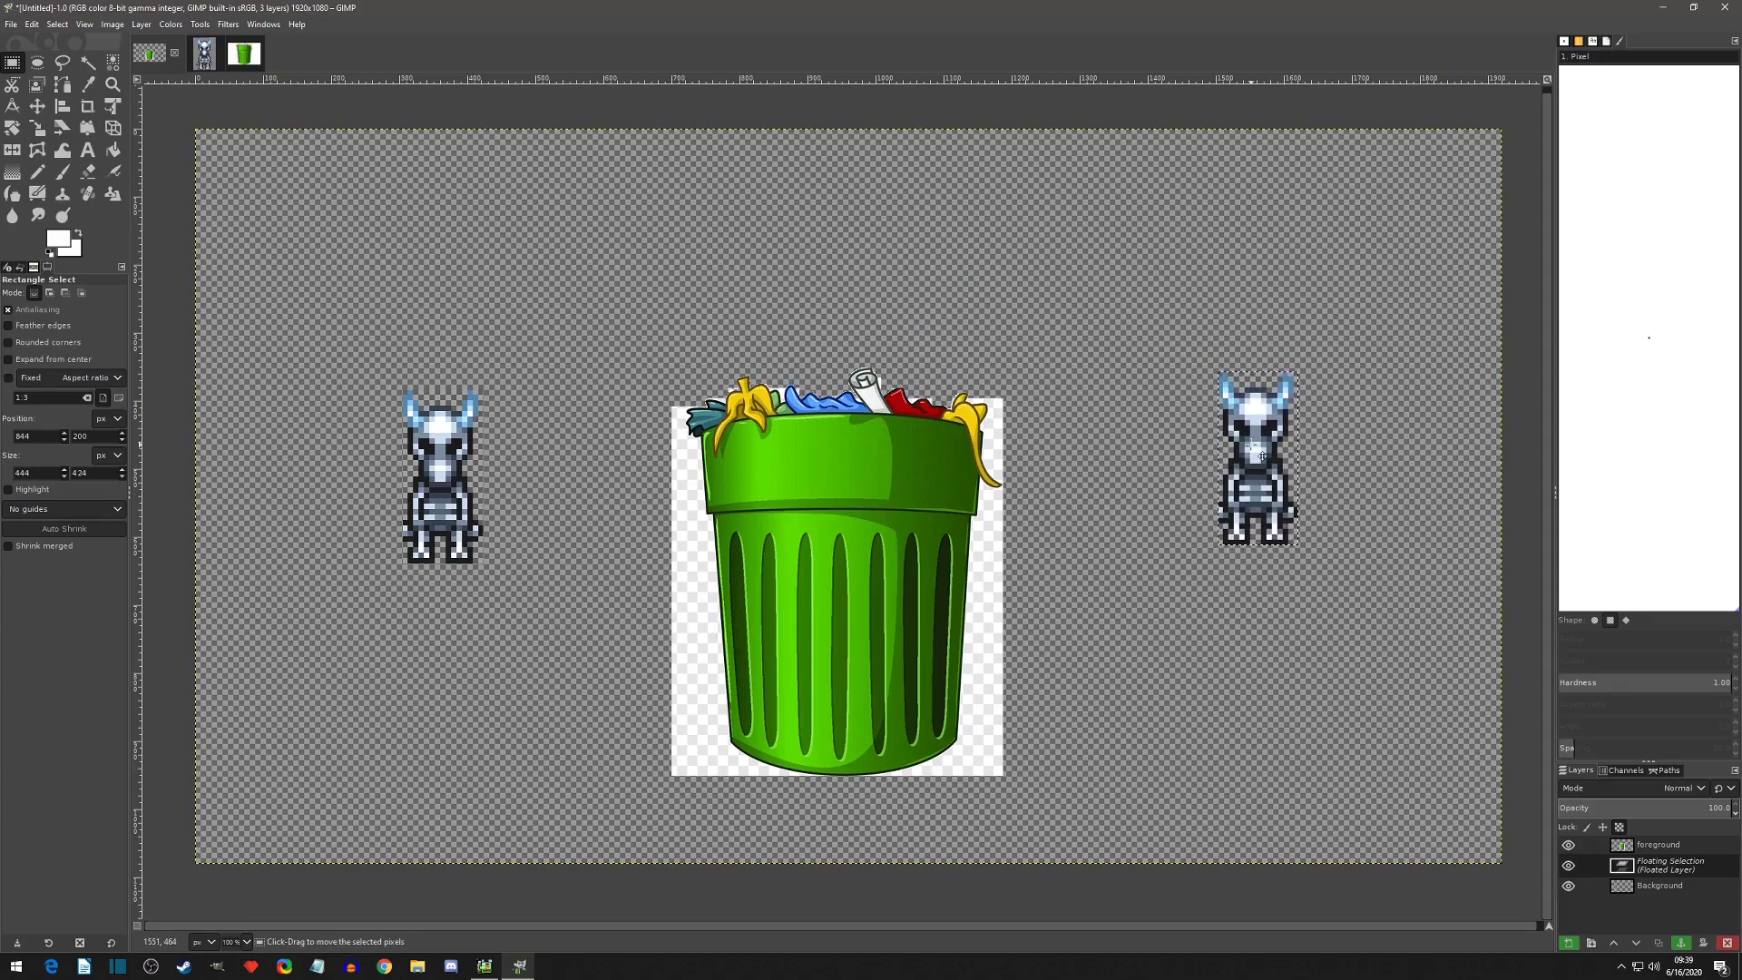
left_click_drag(1256, 478, 924, 411)
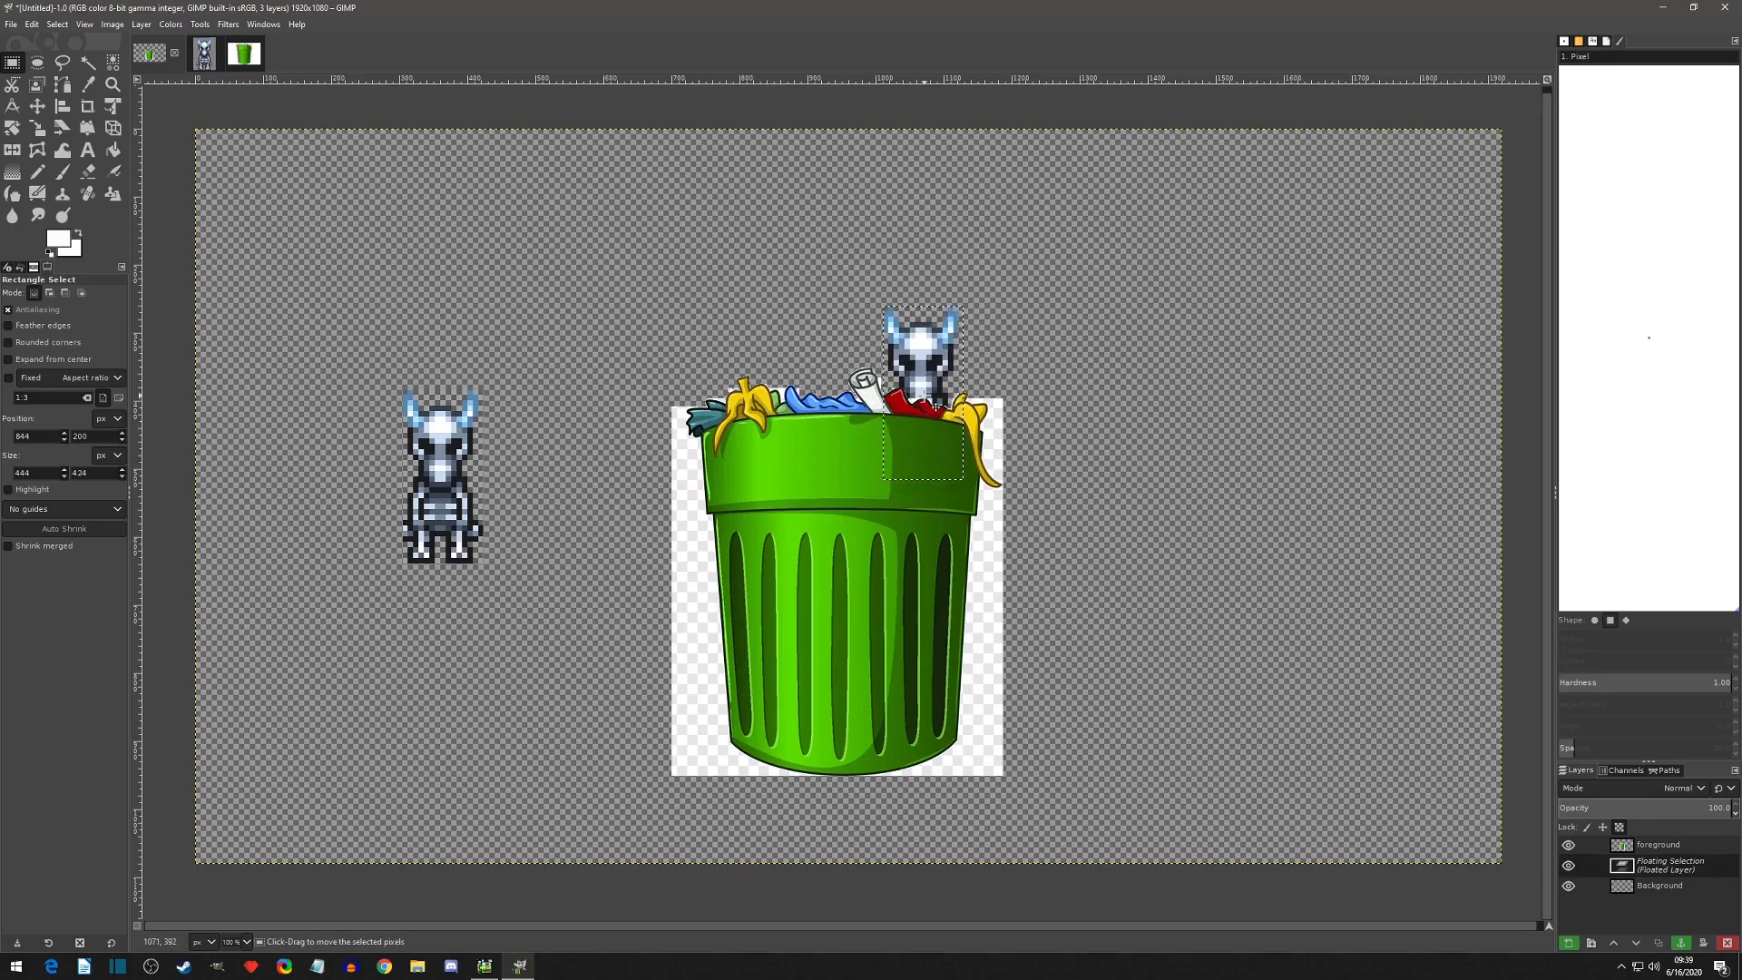
mouse_move(924, 356)
left_mouse_down()
mouse_move(862, 539)
mouse_move(923, 355)
left_mouse_up()
left_click_drag(950, 453, 1351, 505)
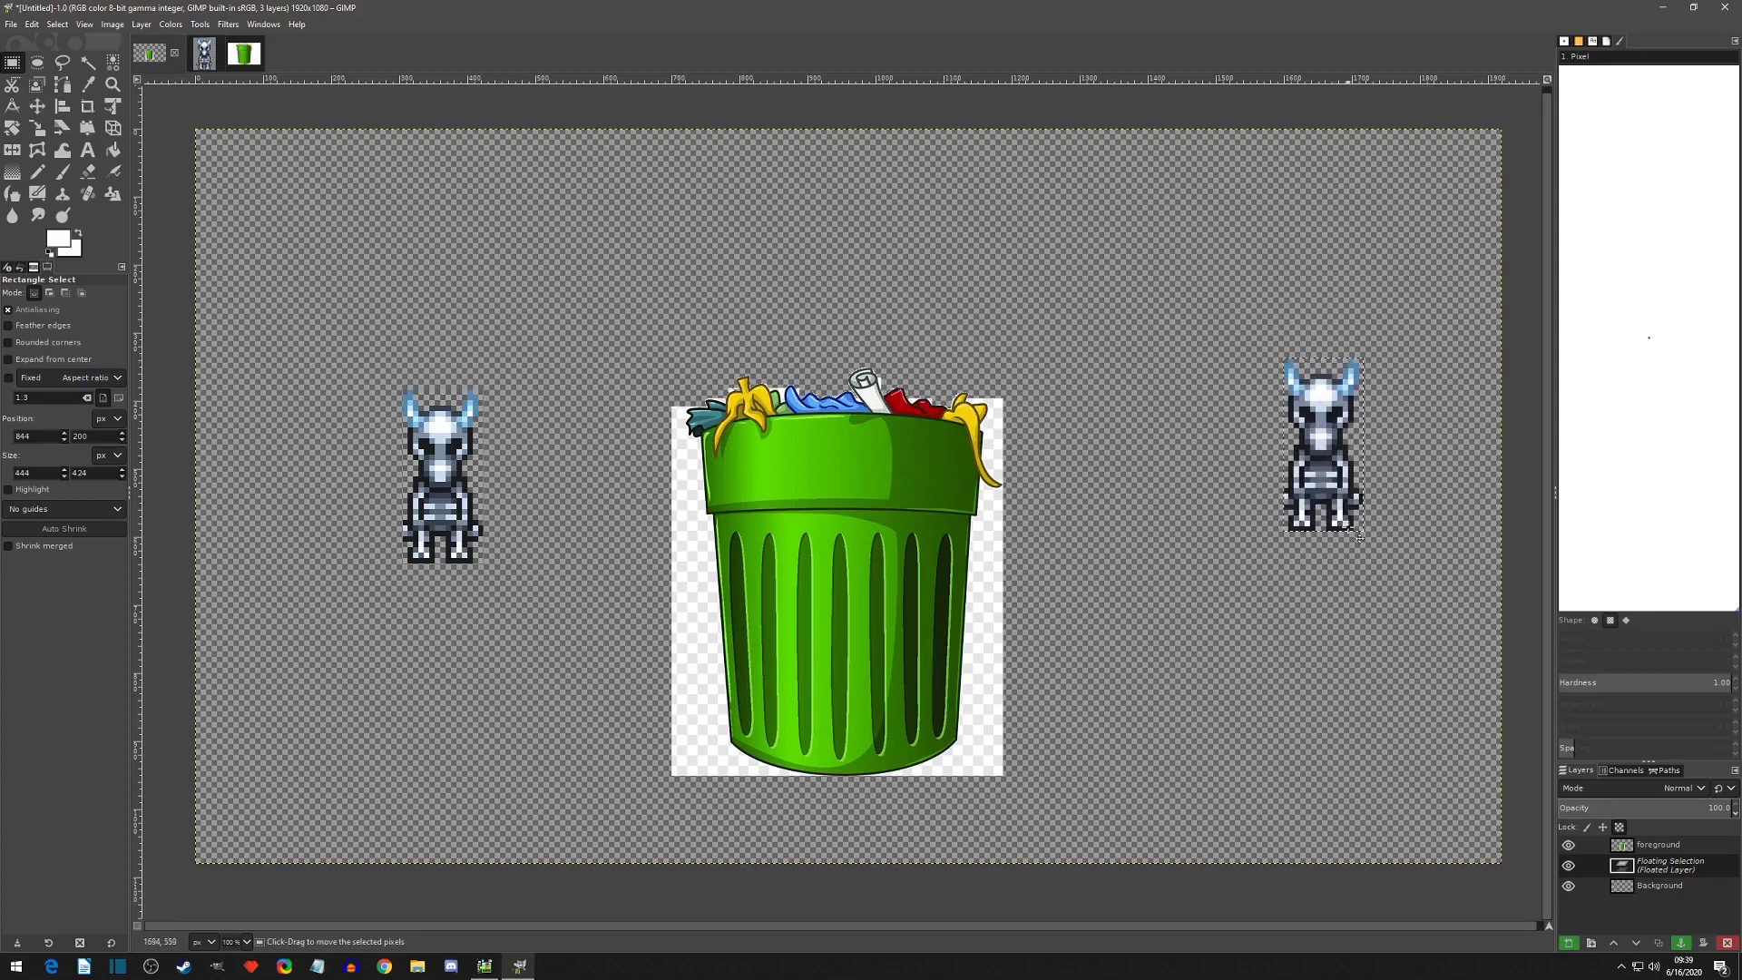
left_click(1145, 496)
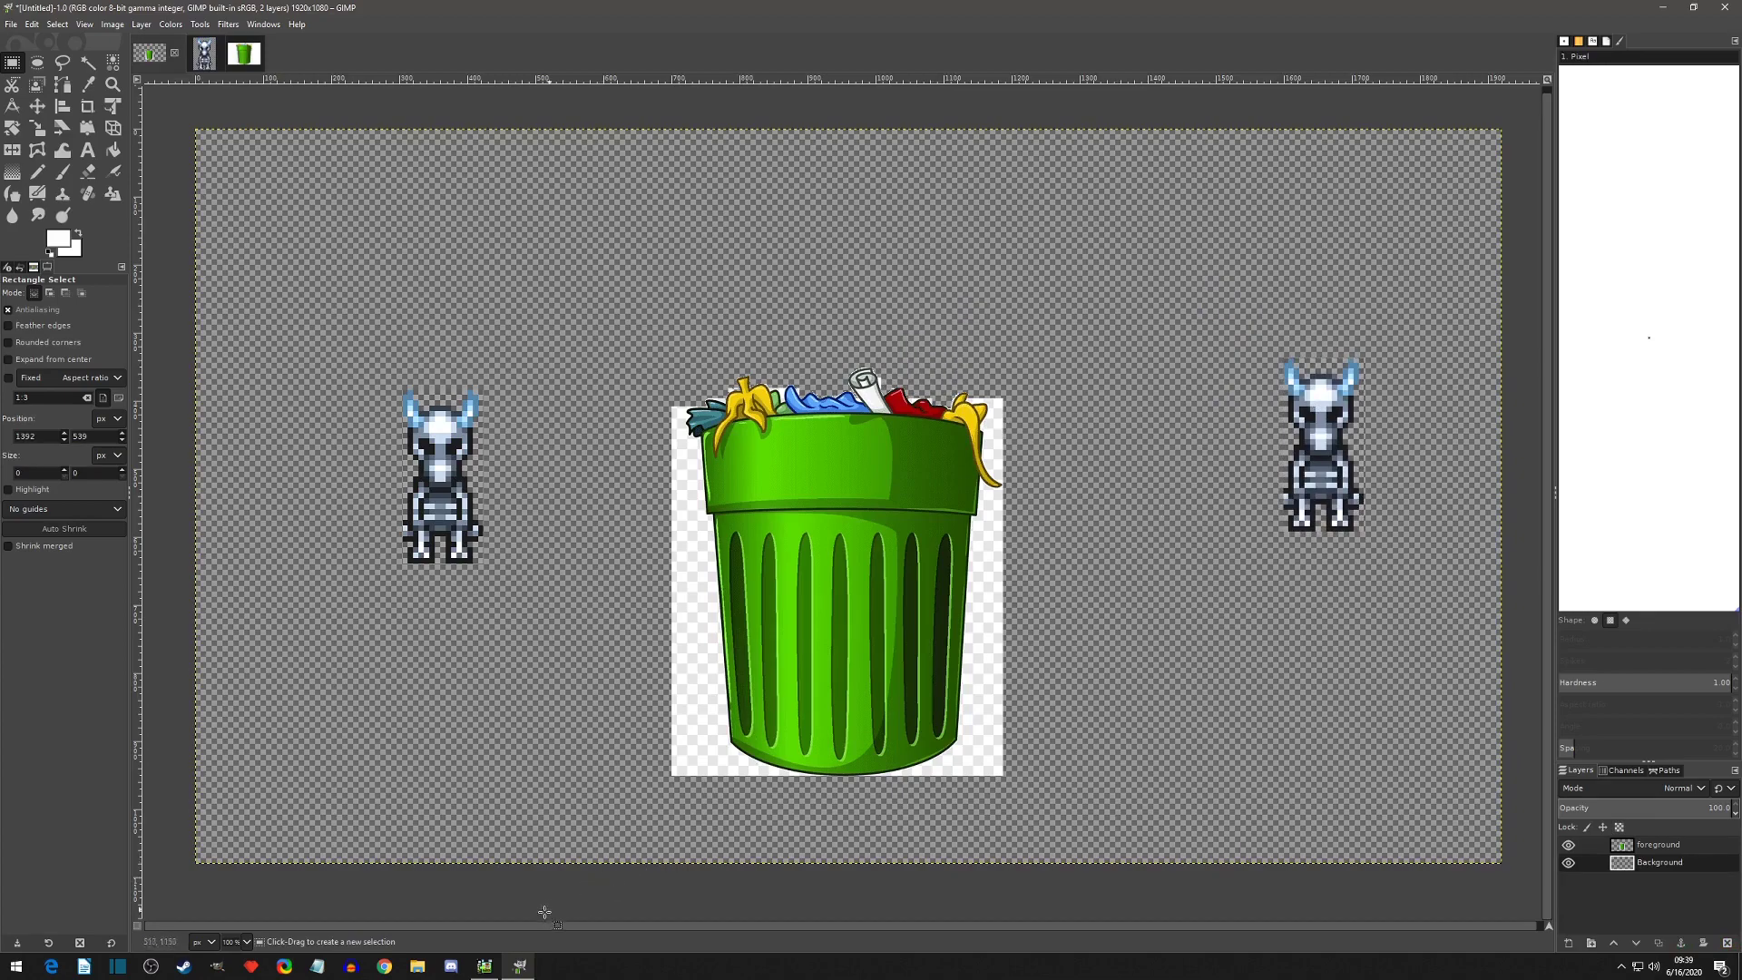
Switch back to Pixel Game Maker MV and delete the dog's standalone destroy action, keeping the one in Common Actions.
left_click(488, 968)
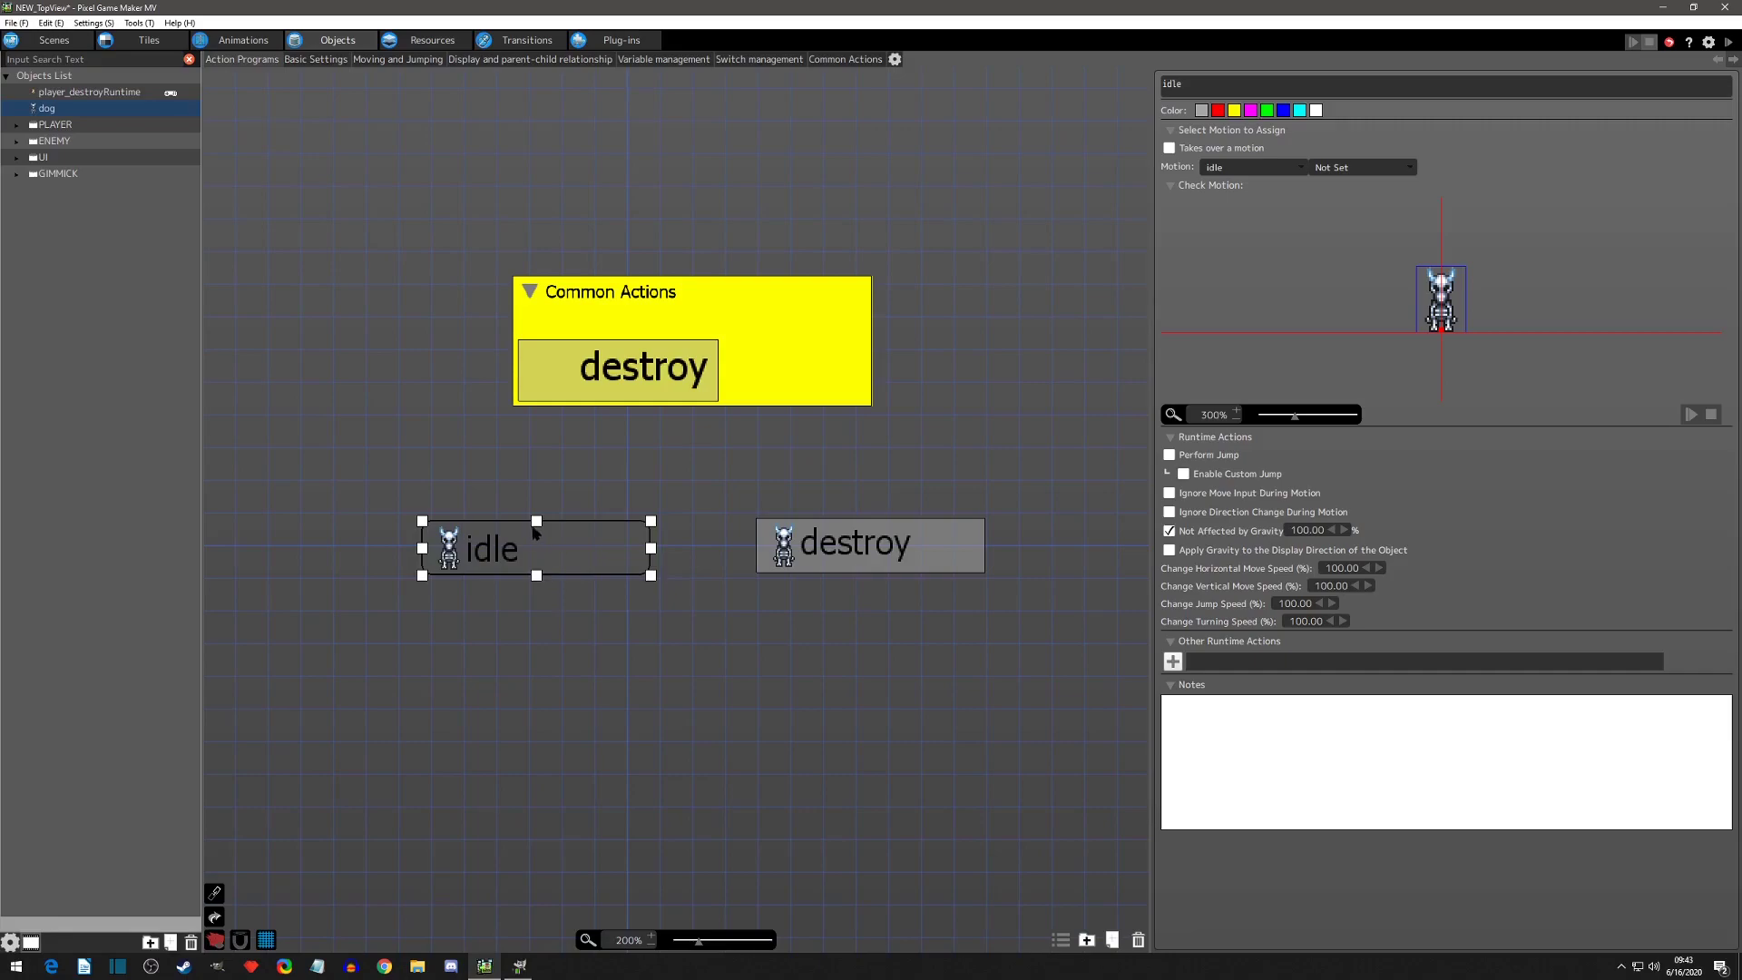
left_click(606, 372)
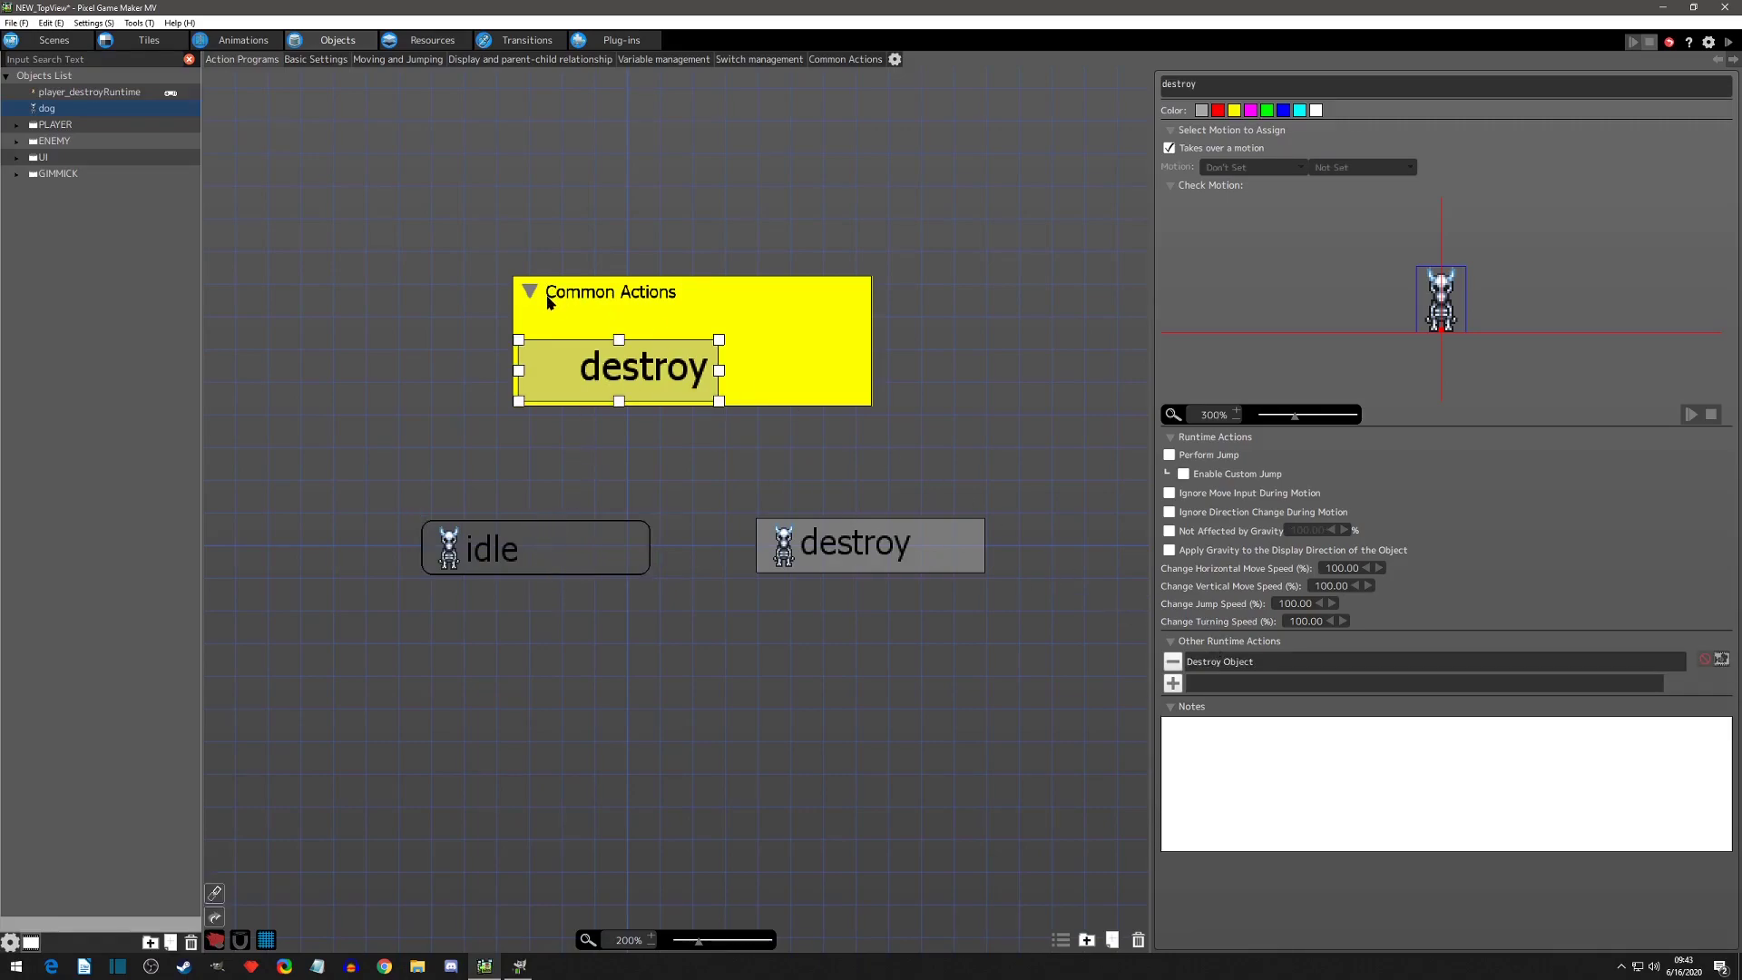
left_click(831, 554)
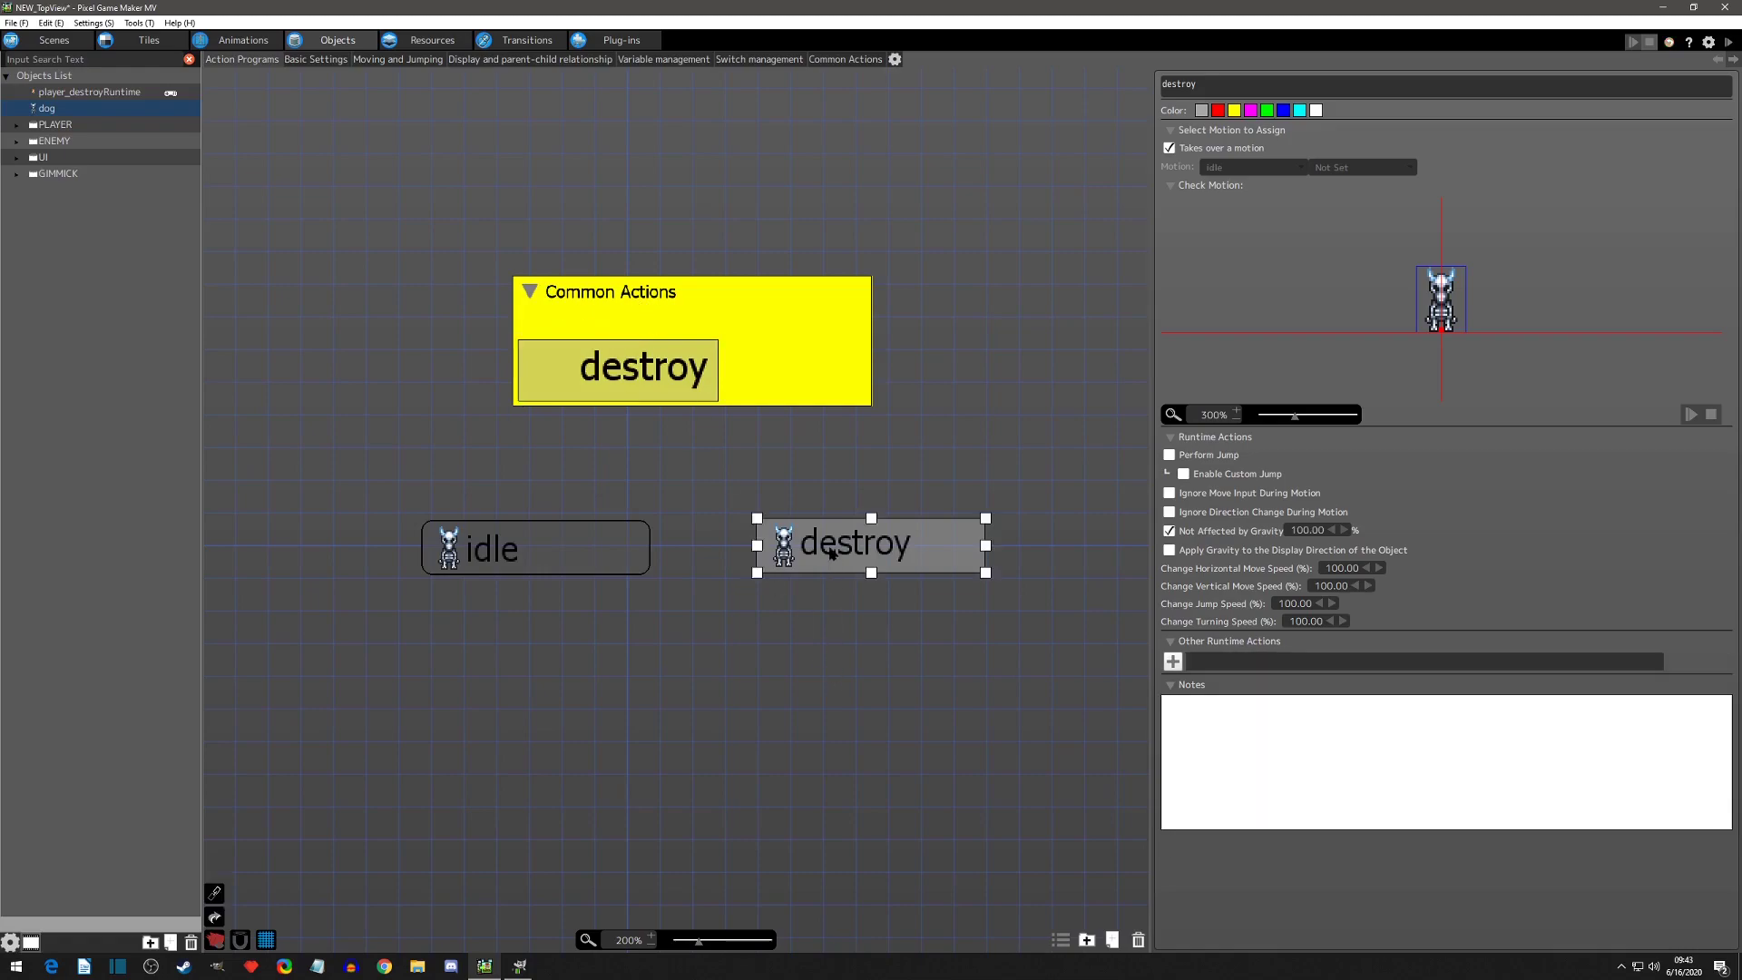
key("Delete")
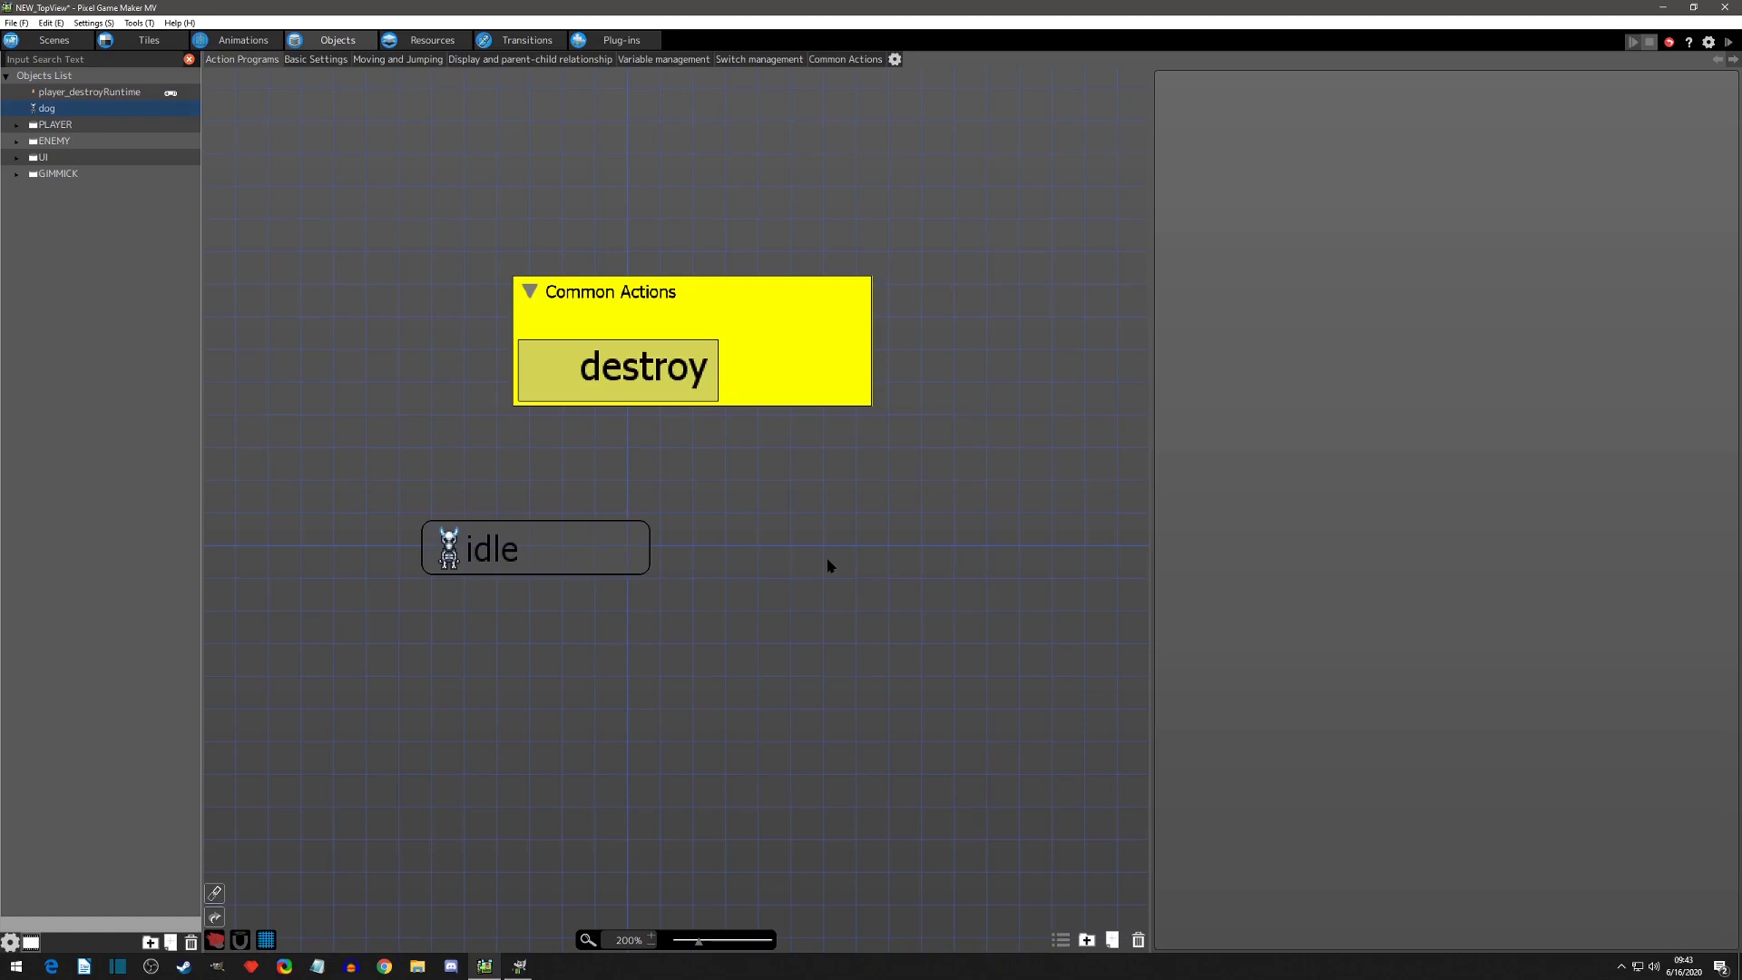
Look at the Restore Destroyed Object runtime action from the dog's idle action without adding it.
left_click(629, 550)
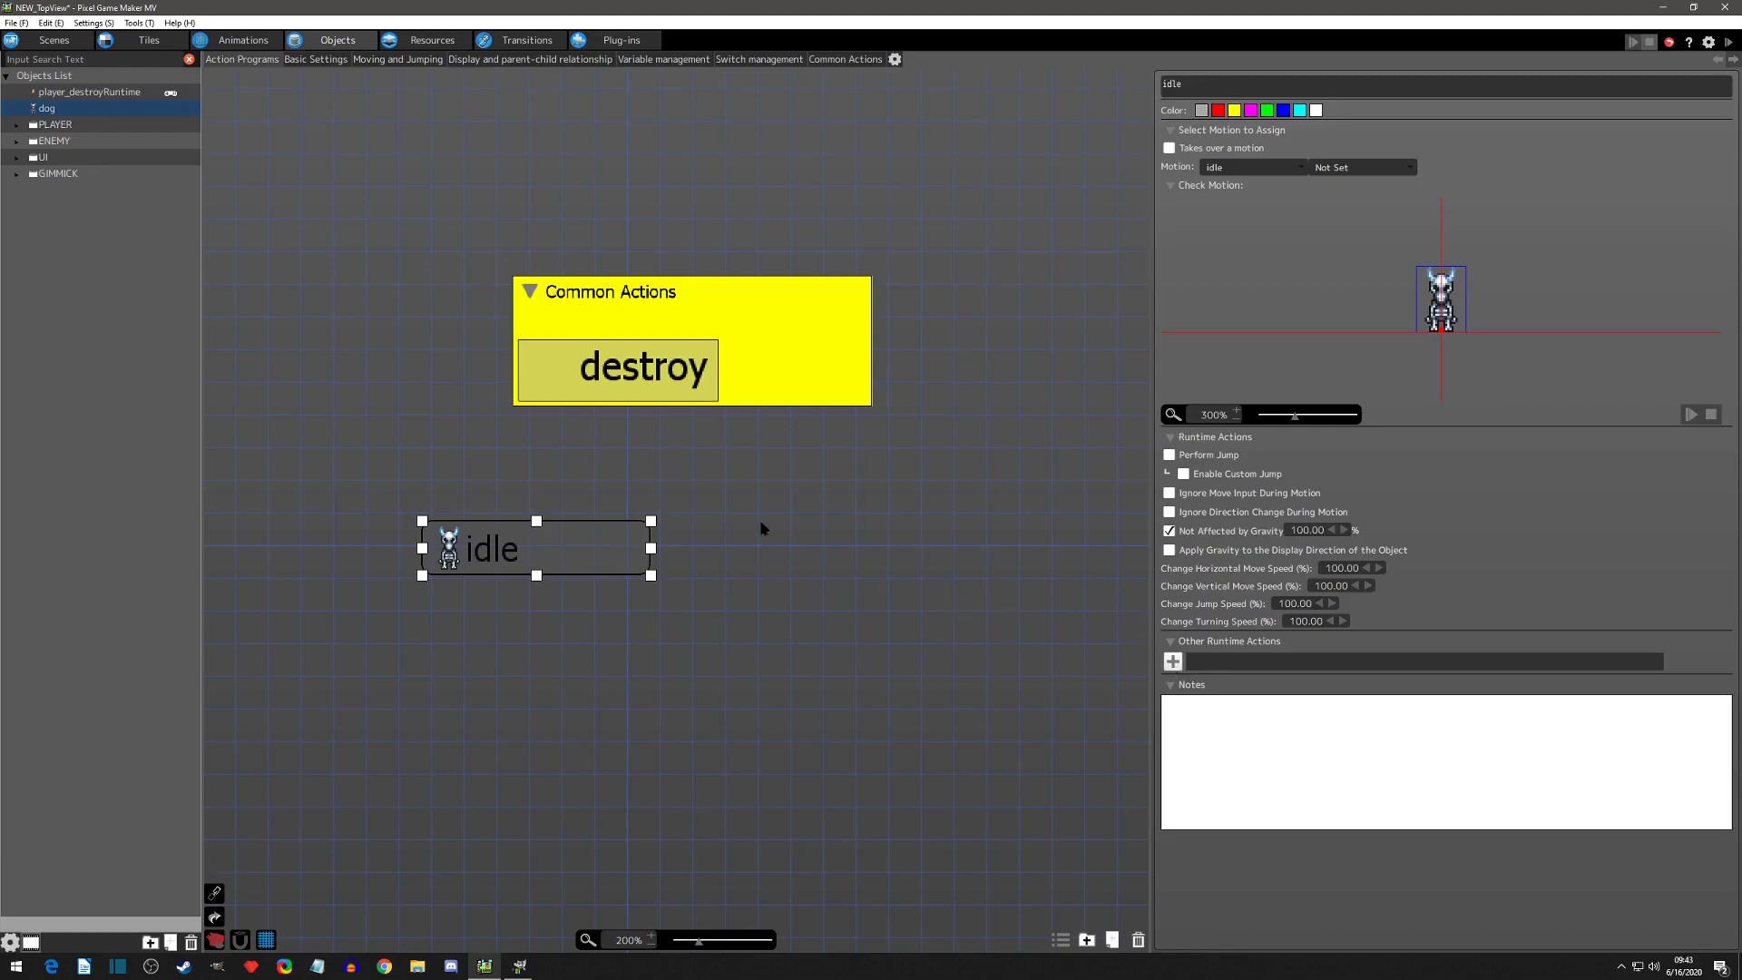
left_click(1173, 662)
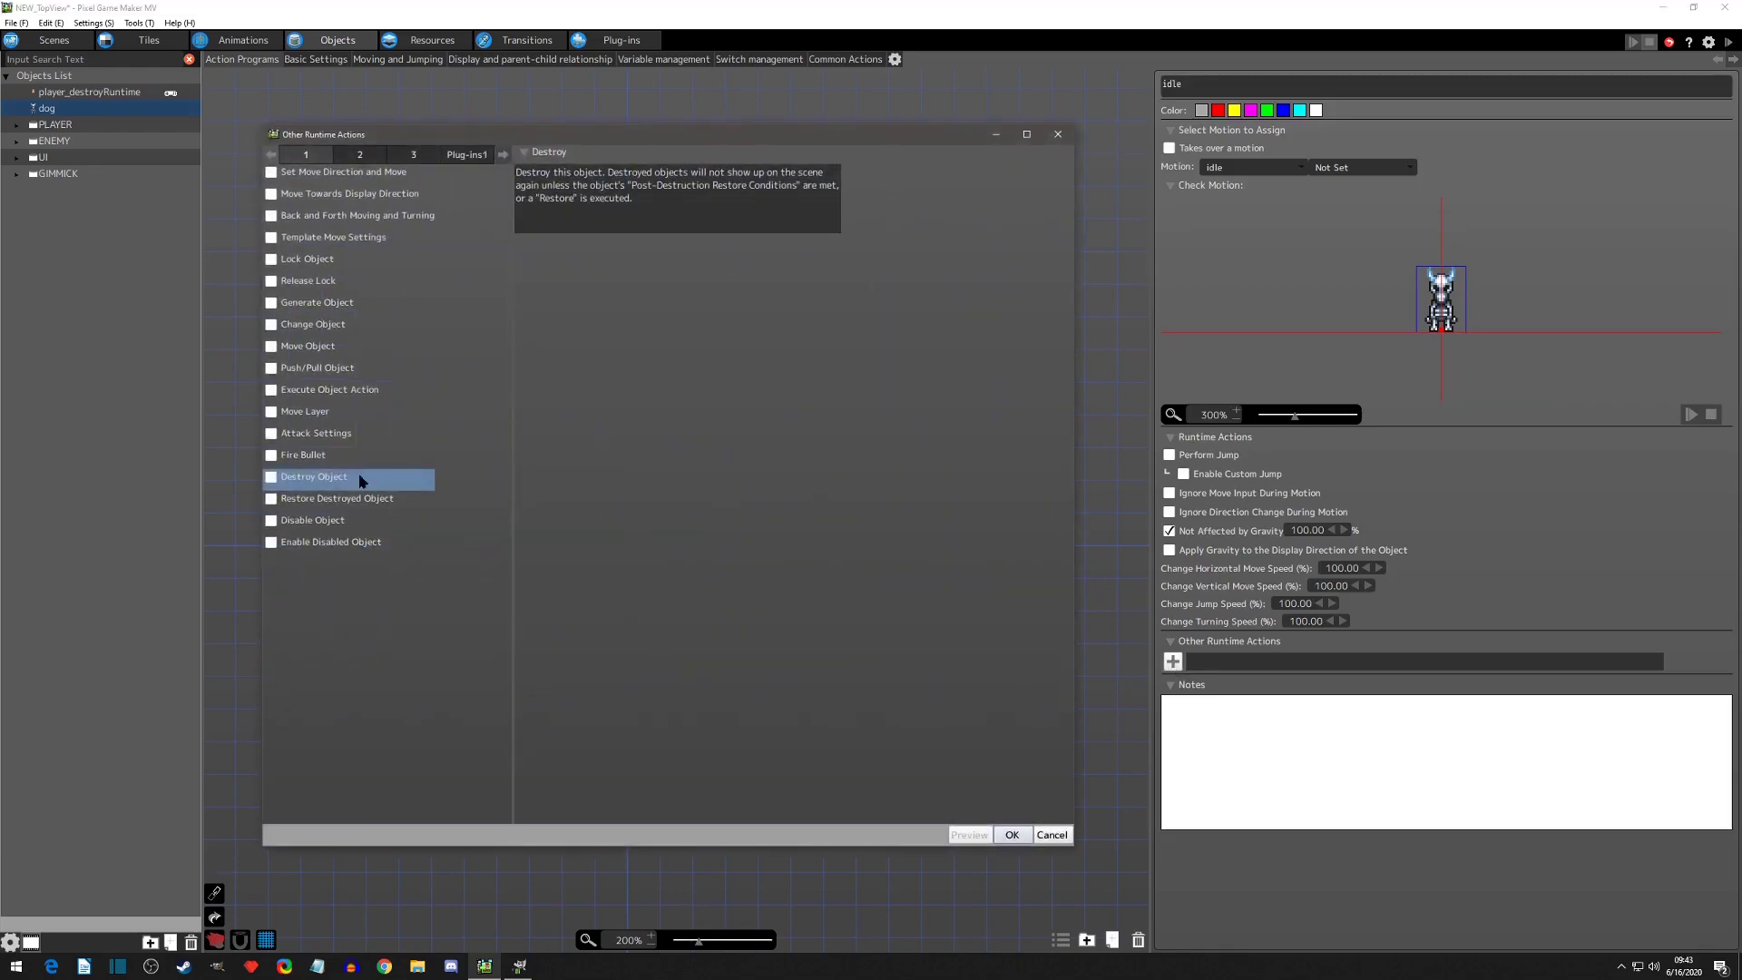
left_click(273, 500)
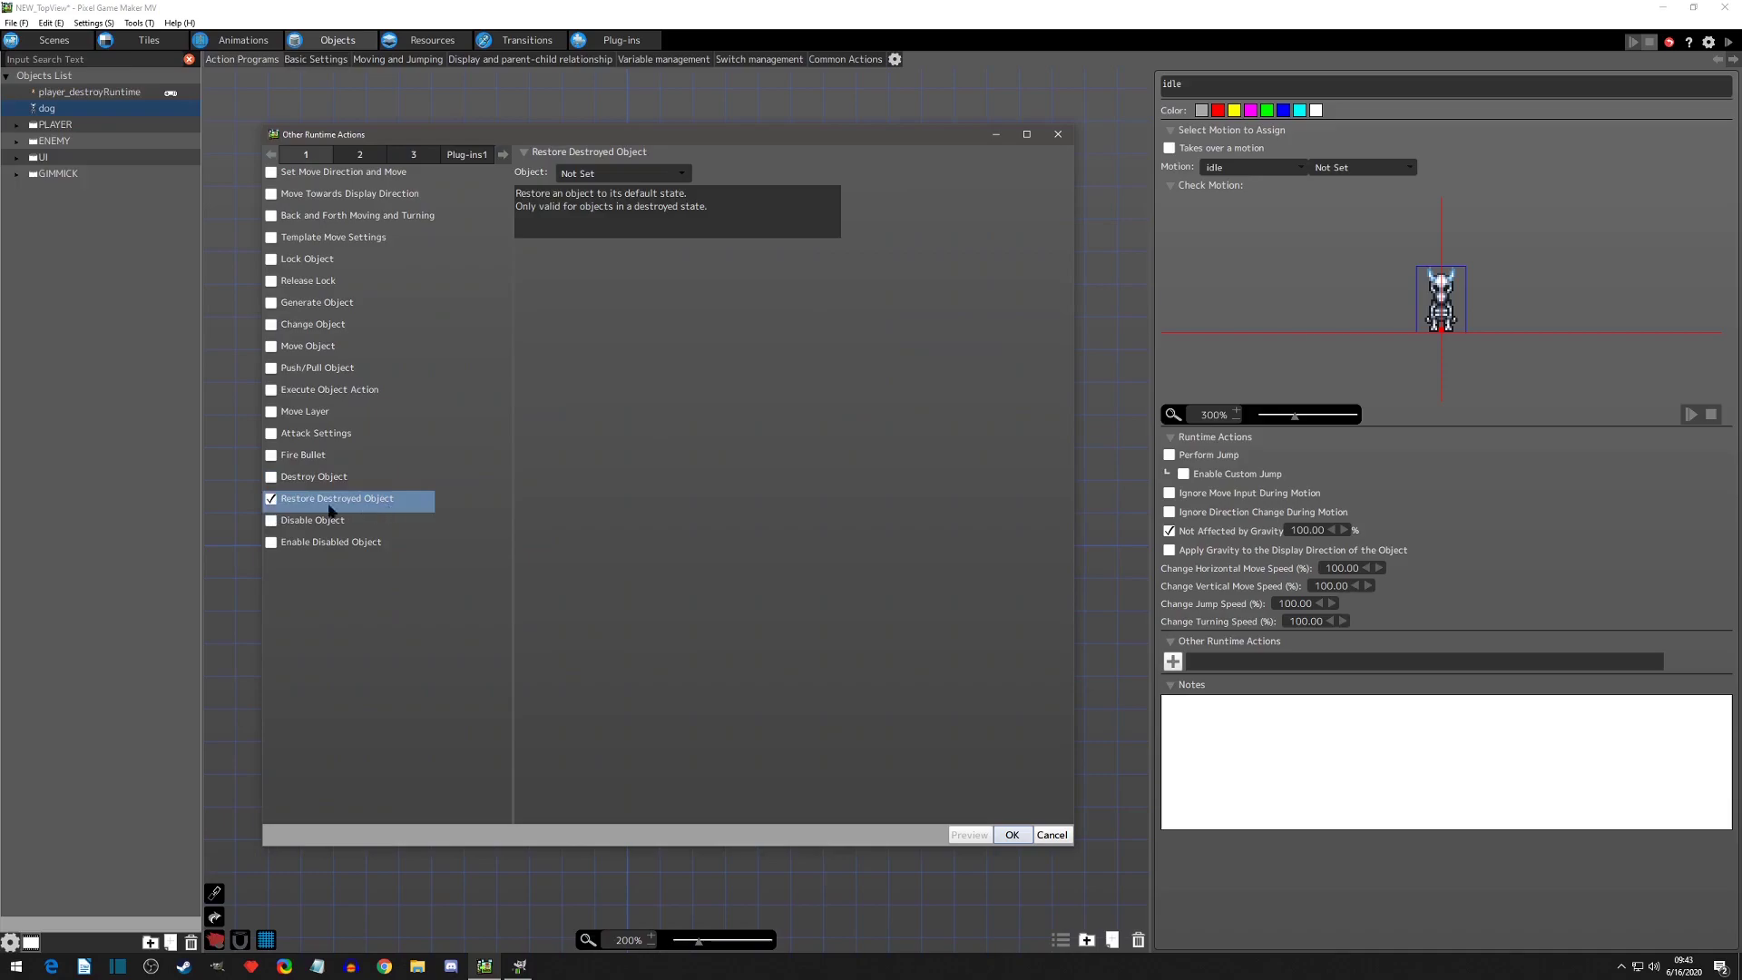
left_click(271, 500)
left_click(1058, 134)
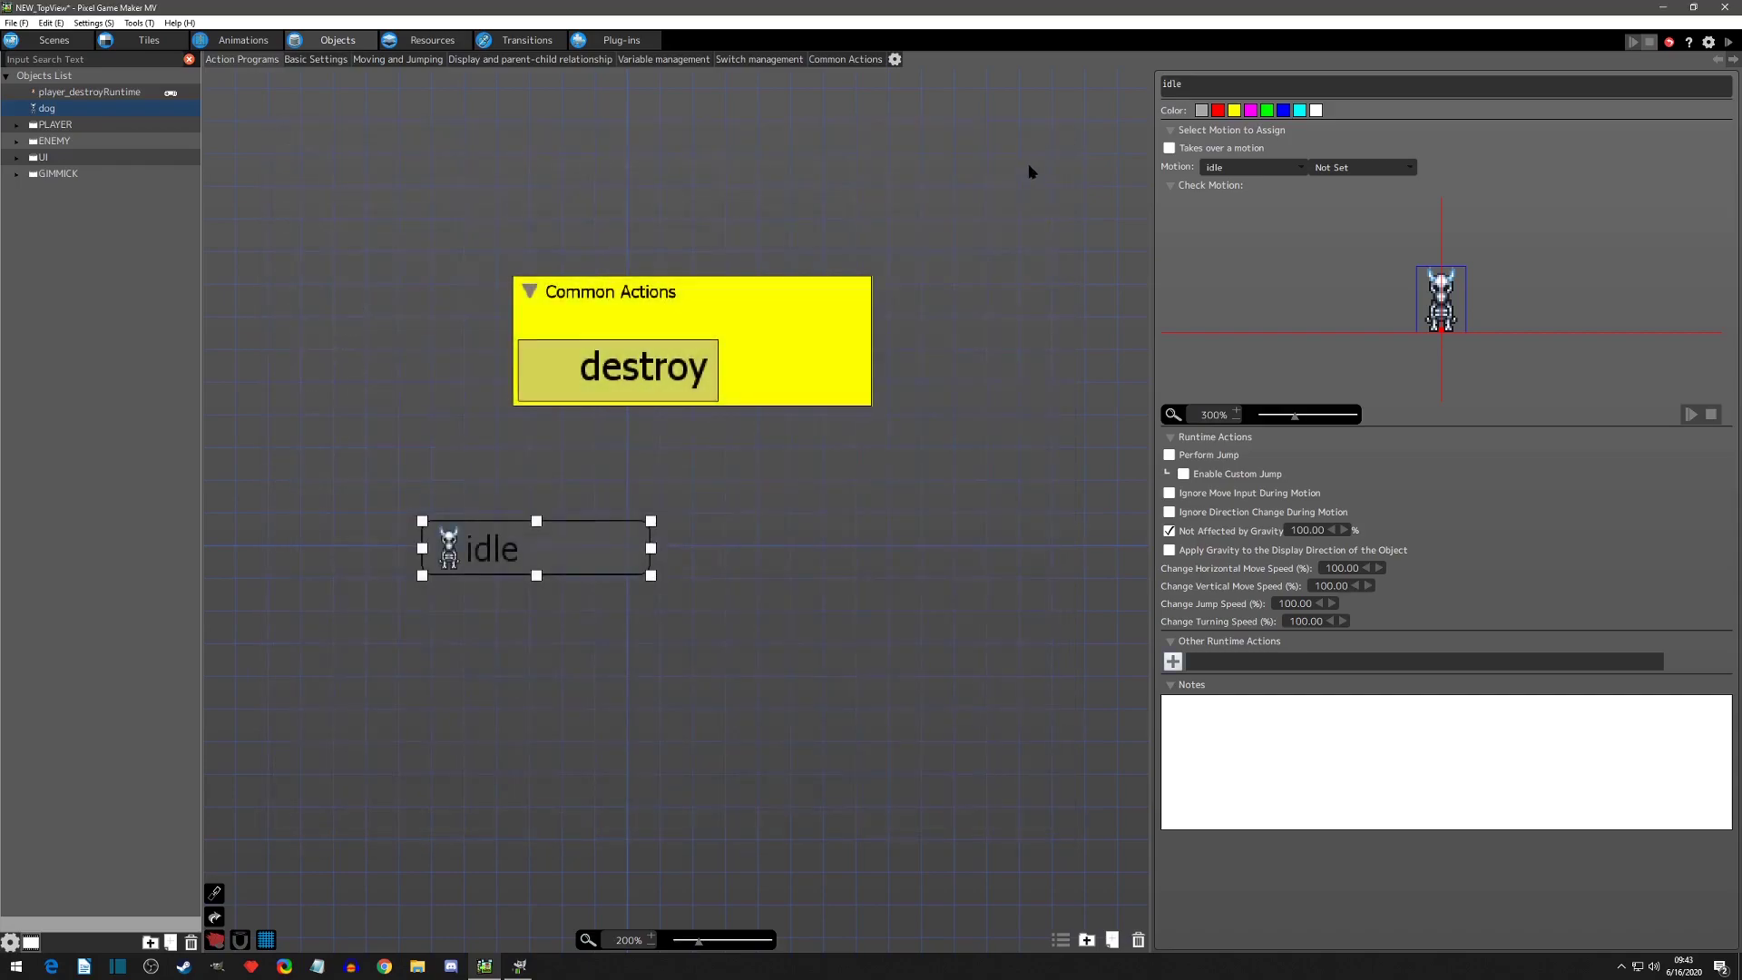
Link the wait action to the restore action in the action program of player_destroyRuntime.
left_click(90, 93)
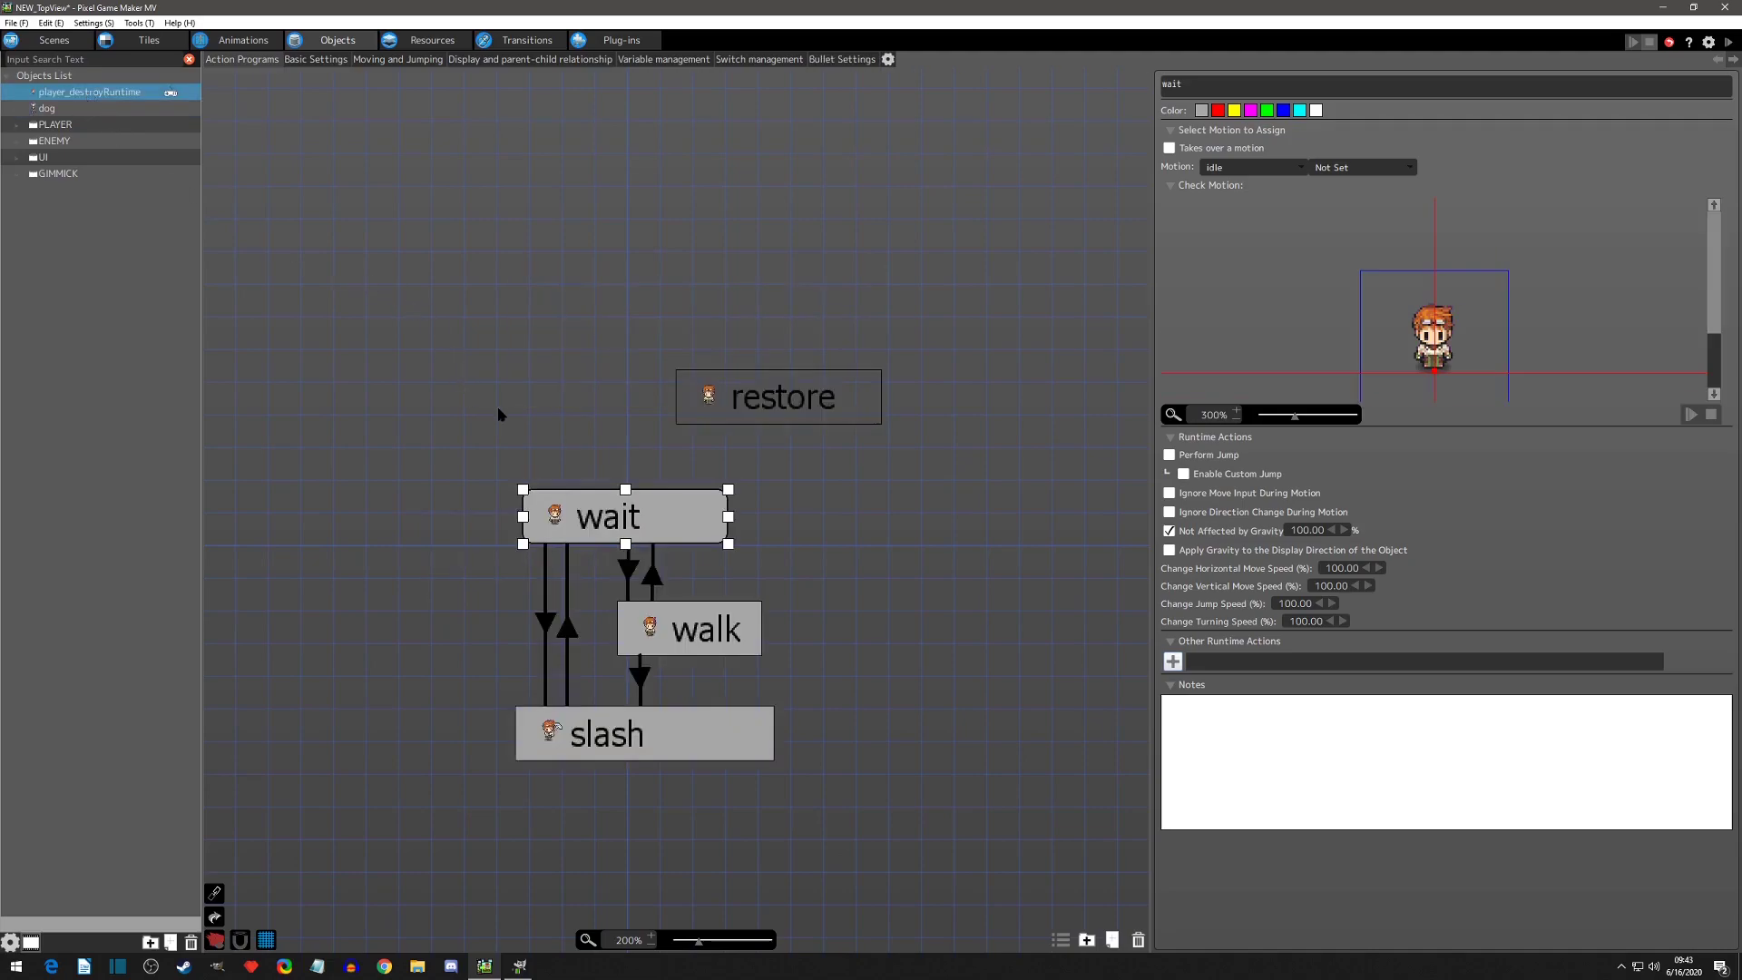
right_click(698, 509)
left_click(722, 519)
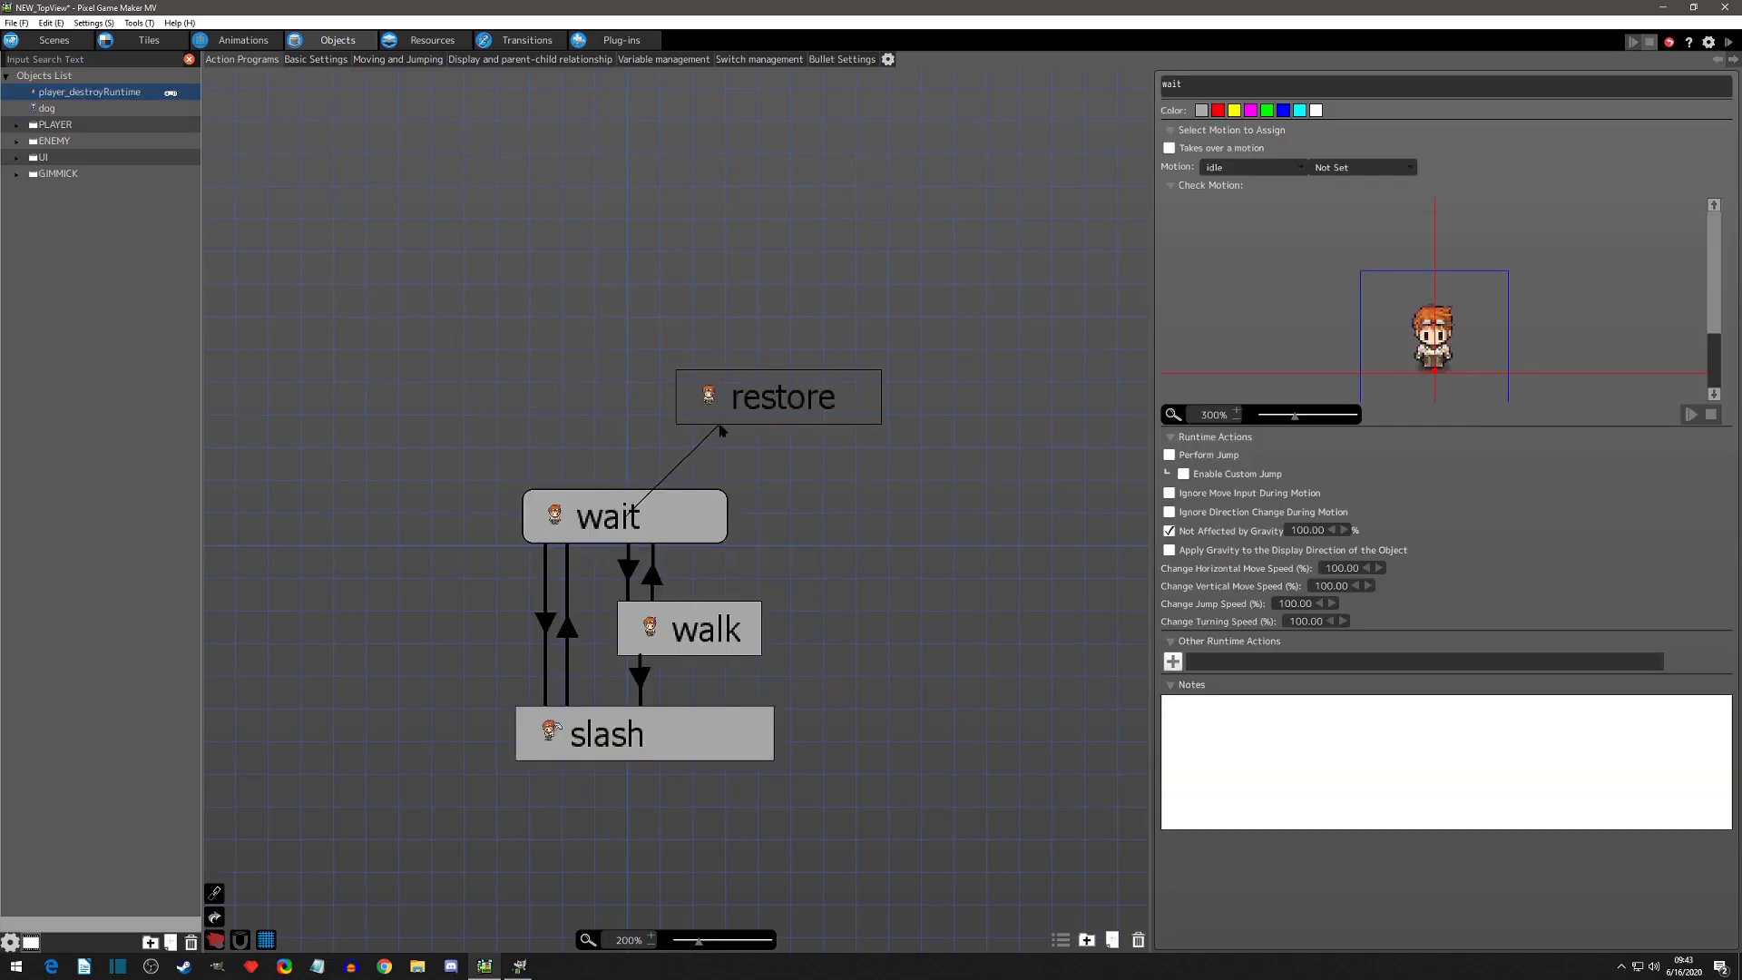
left_click(726, 416)
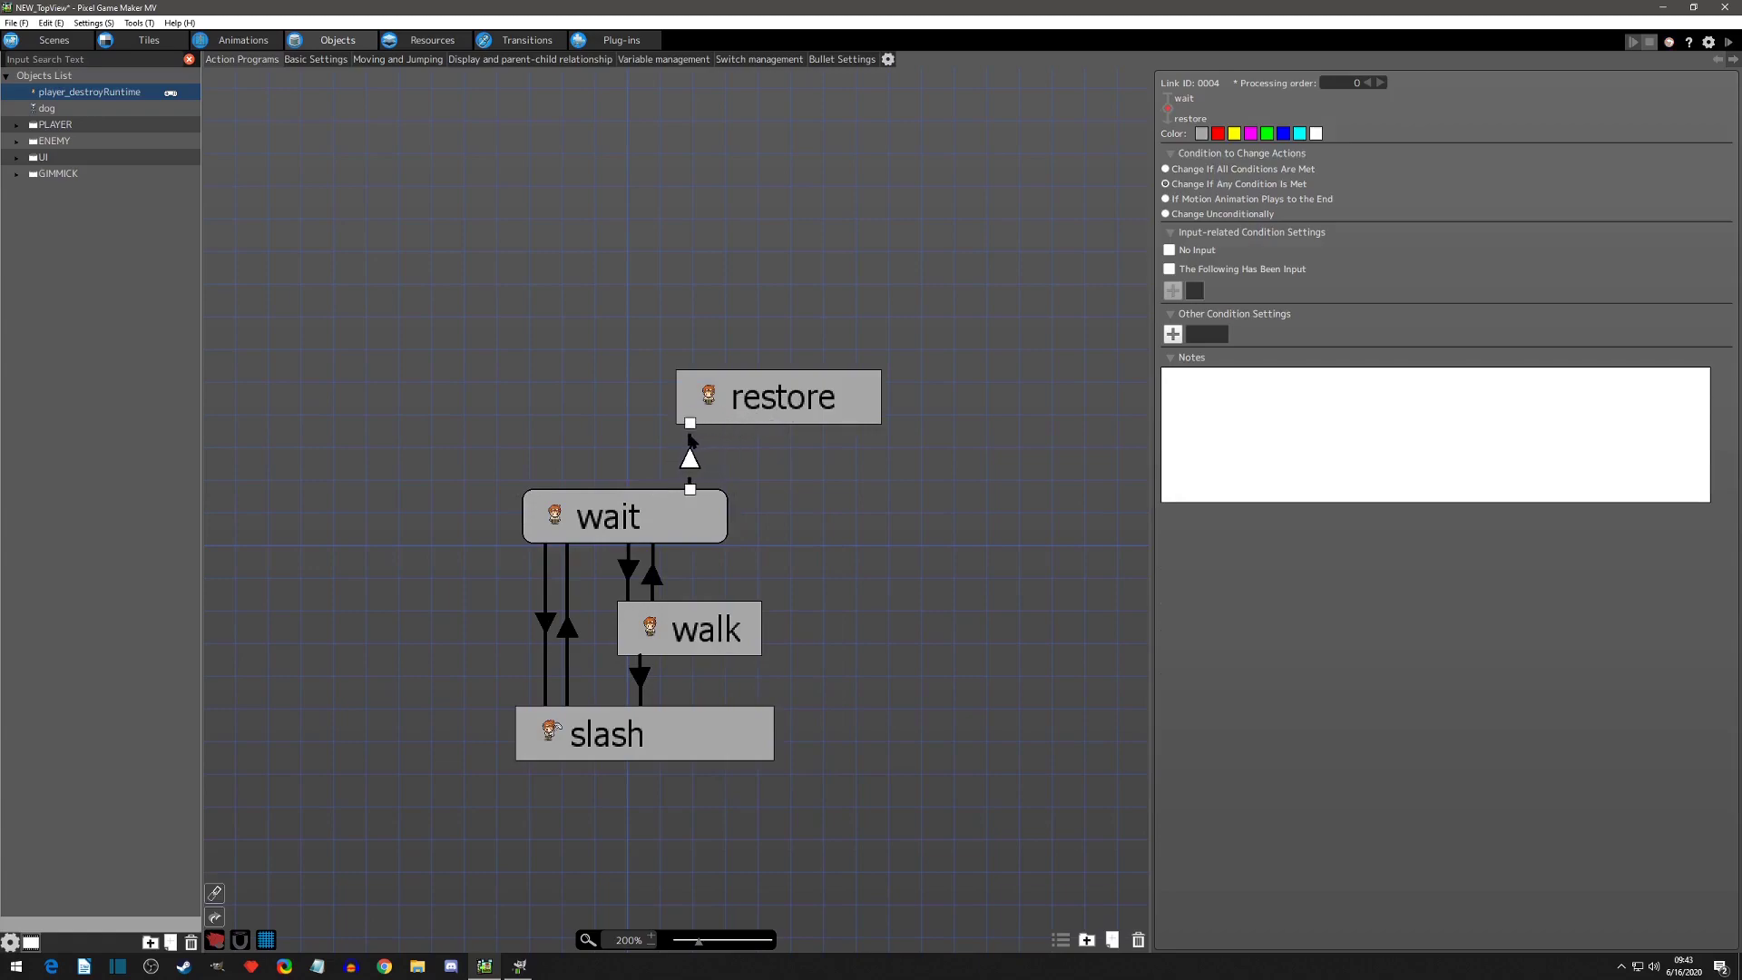
Set the input condition of the link from wait to restore to B On Press.
left_click(1169, 269)
left_click(758, 400)
left_click(755, 430)
left_click(742, 515)
left_click(731, 545)
left_click(898, 561)
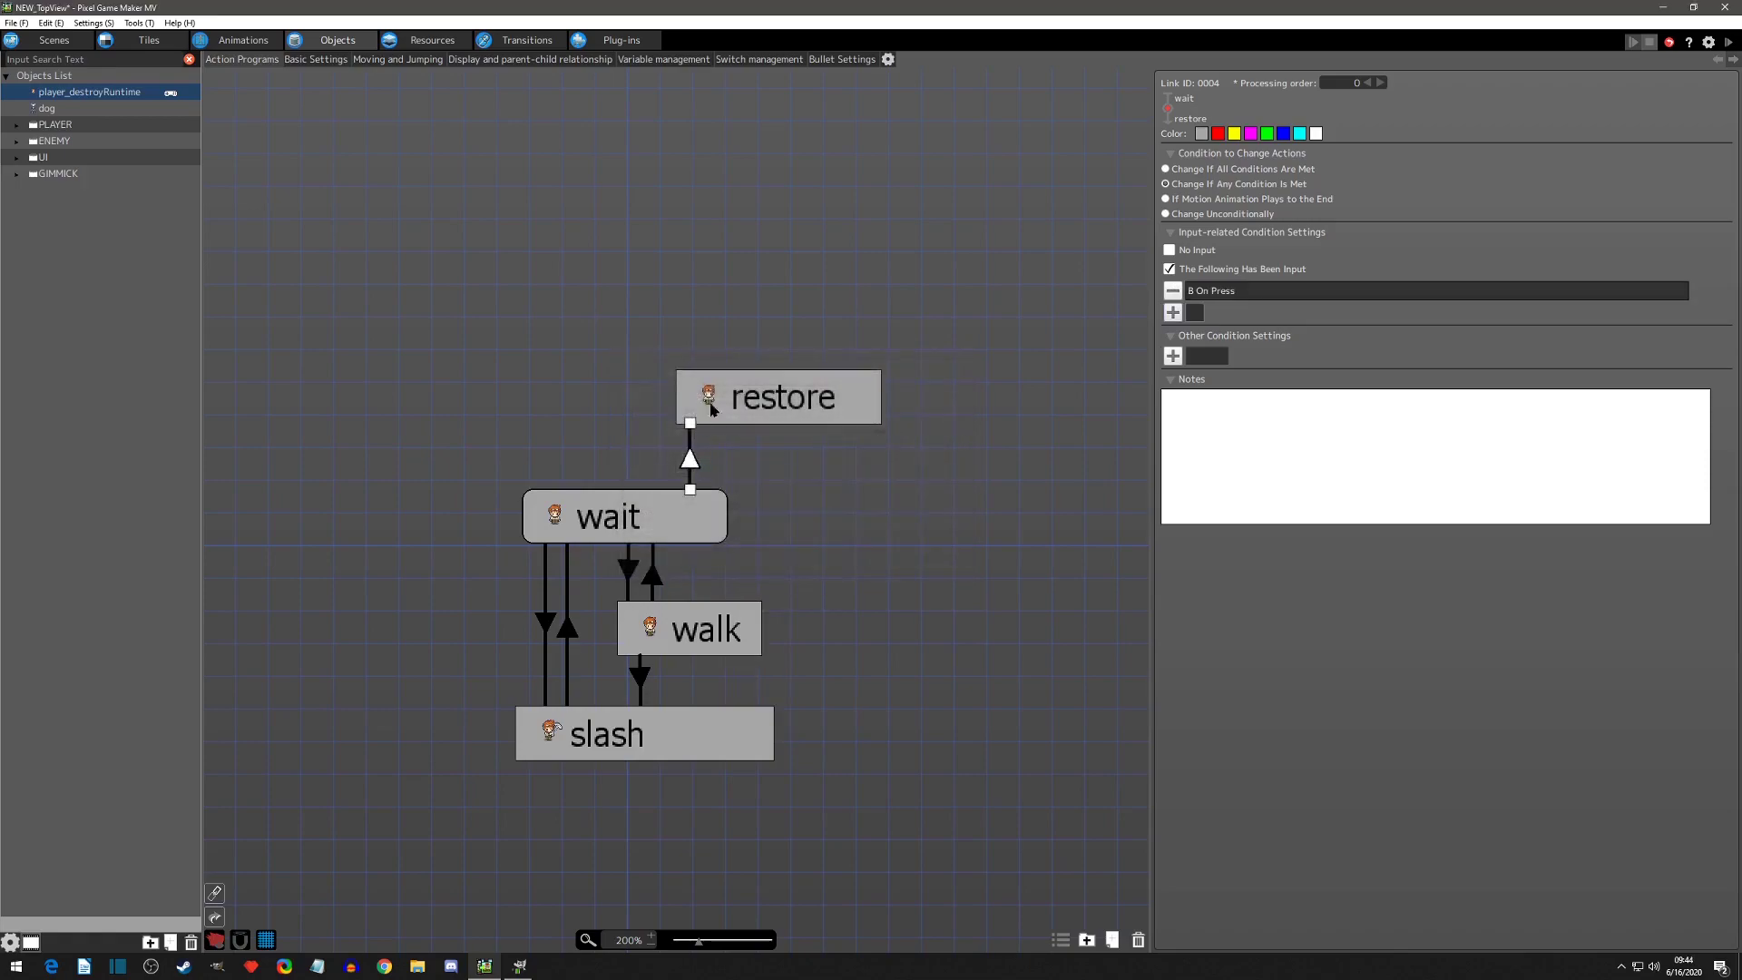
Add the Restore Destroyed Object runtime action to the restore action with dog as its object.
left_click(721, 394)
left_click(1173, 661)
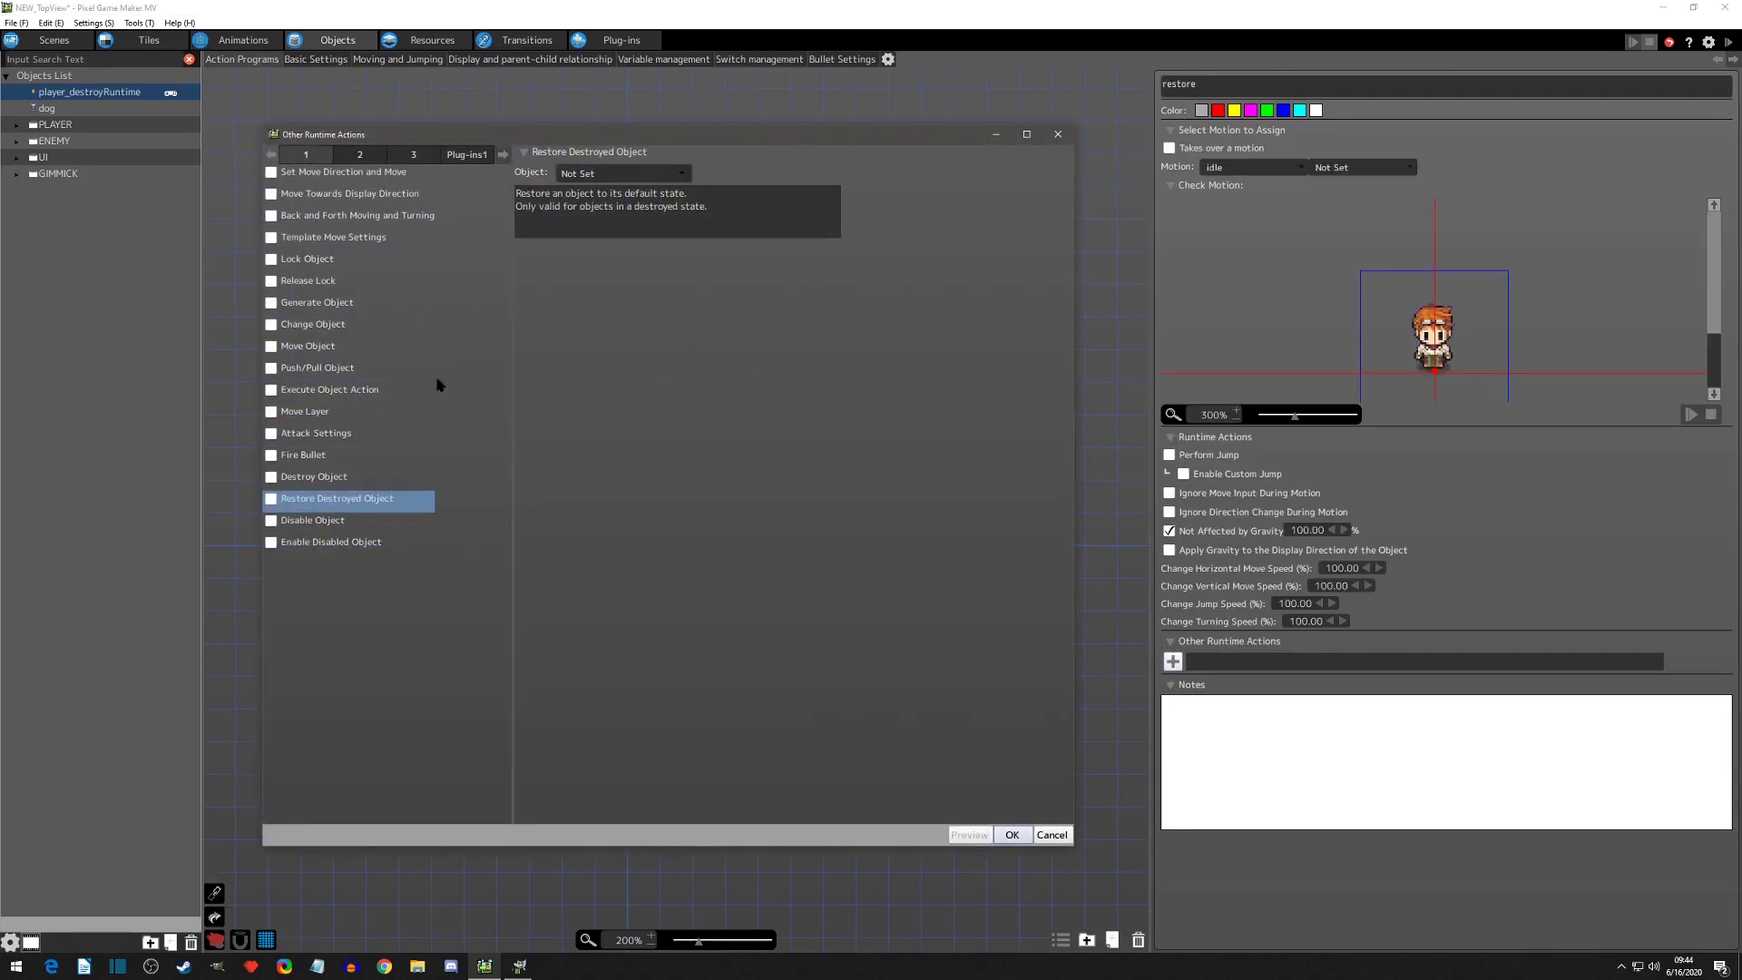
left_click(273, 501)
left_click(680, 174)
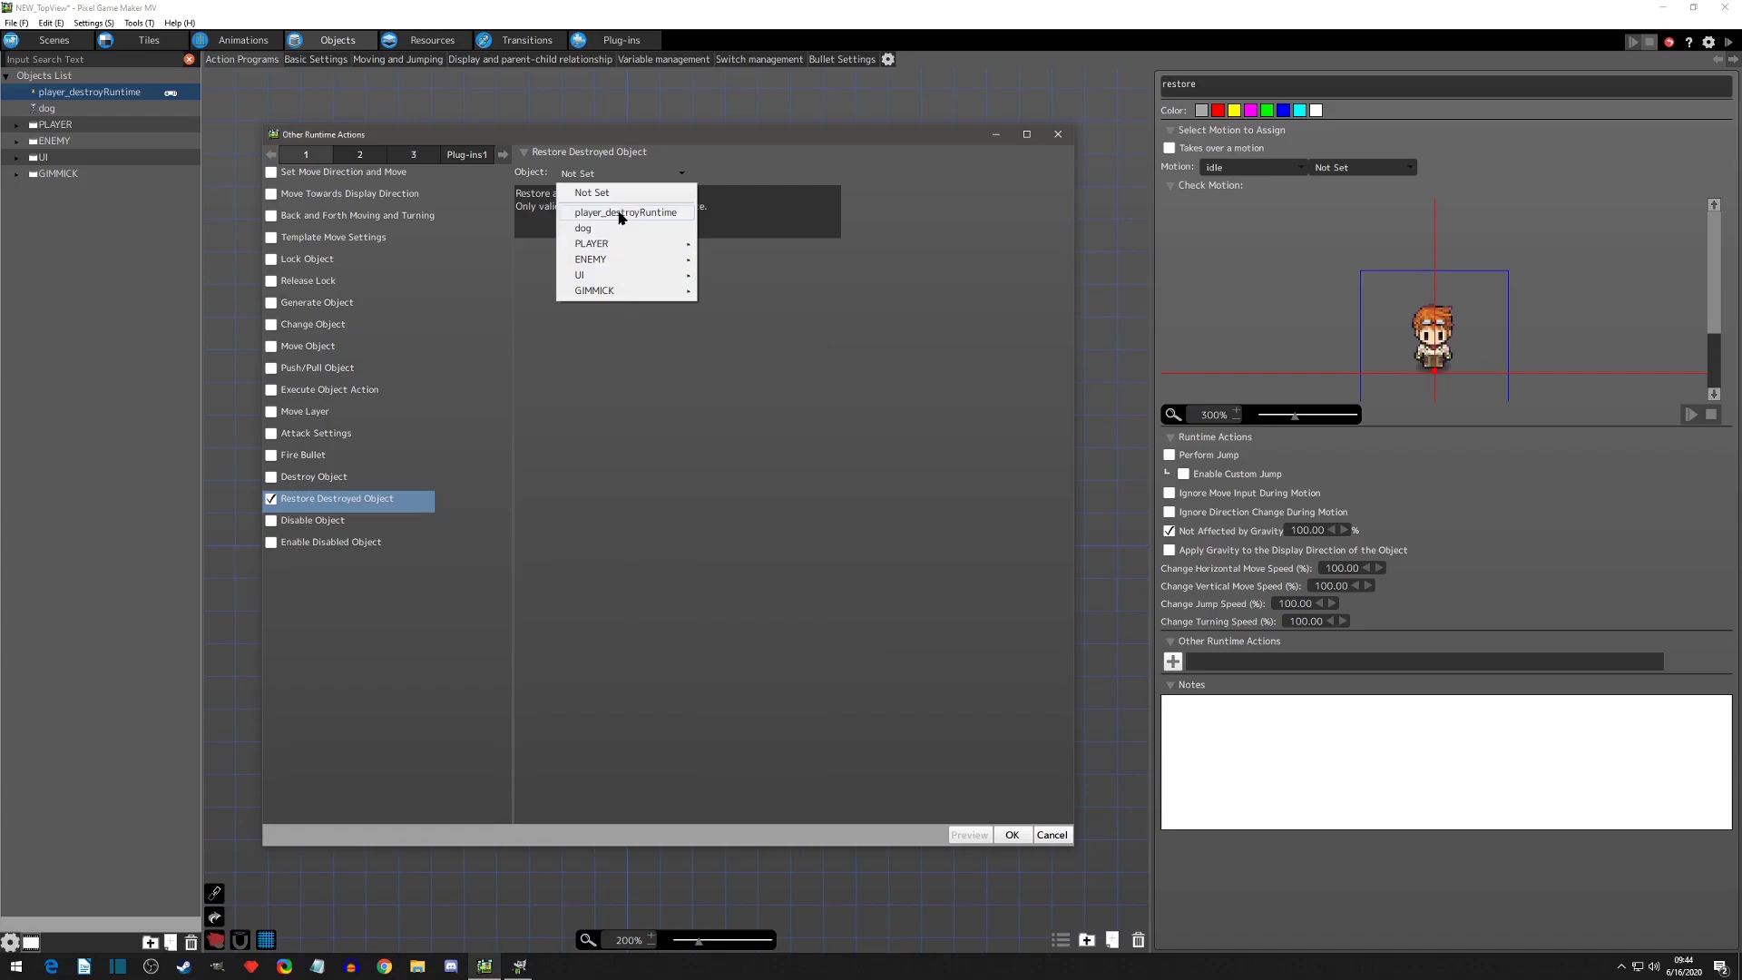
left_click(582, 228)
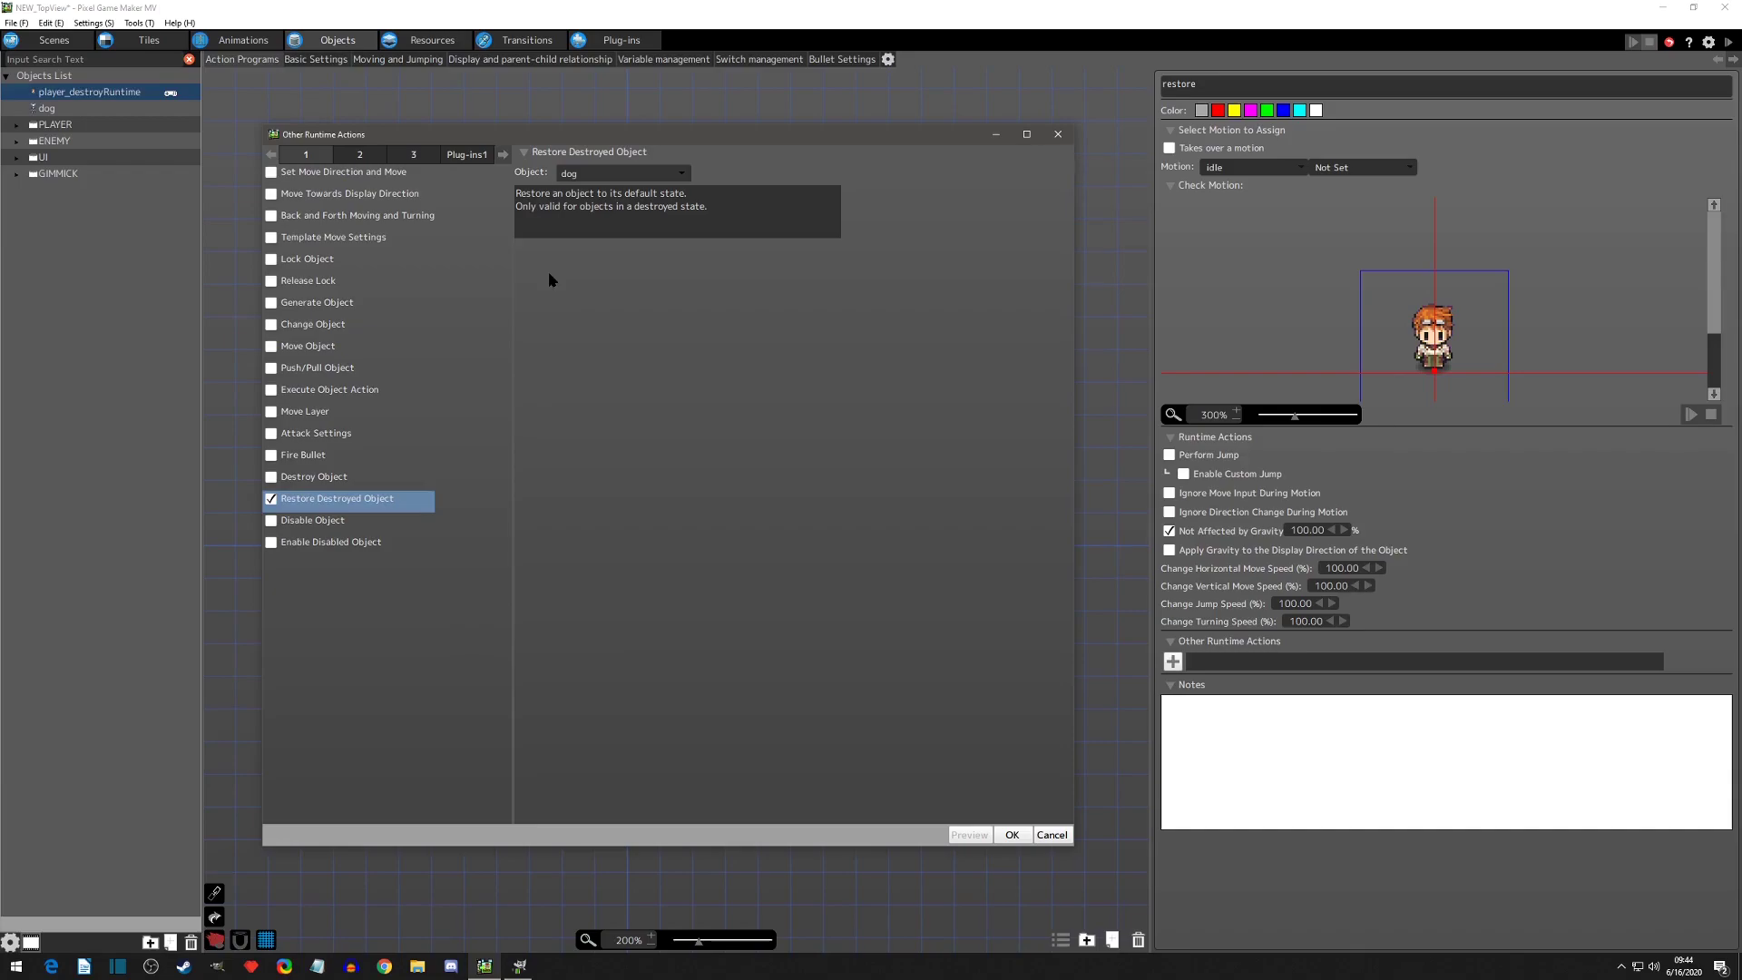
left_click(1017, 839)
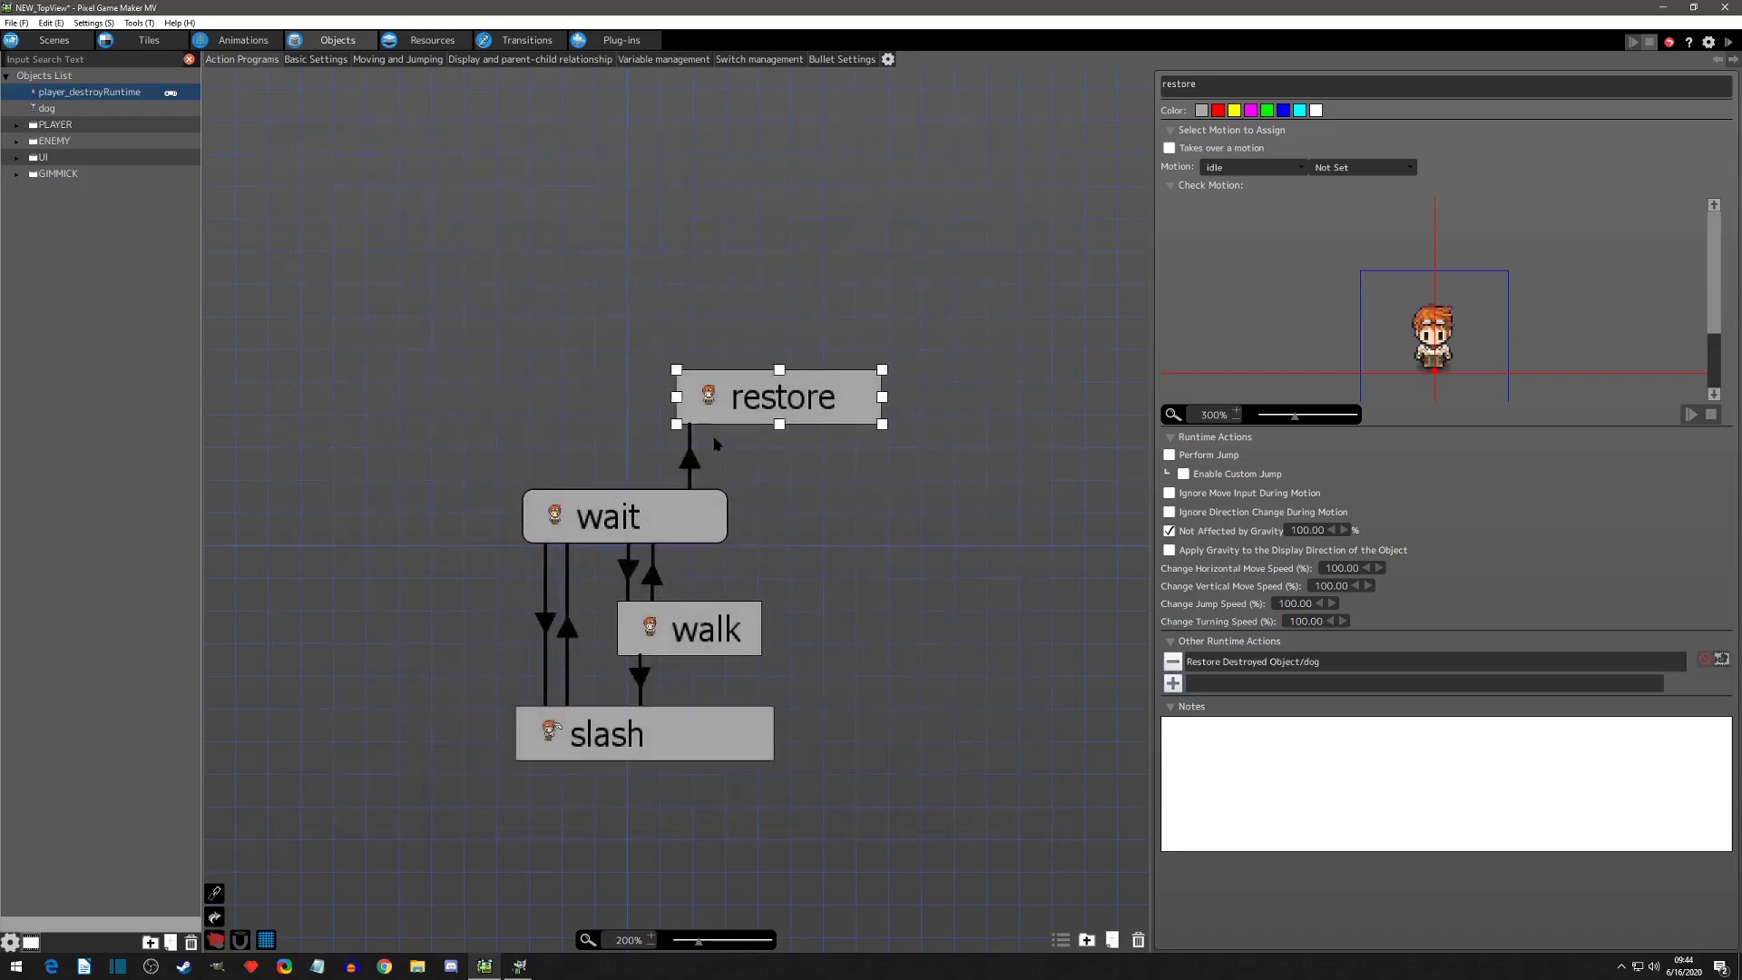
Review the wait-to-restore link, start a test play, and show the Object Data list enlarged to fit every object.
left_click(712, 466)
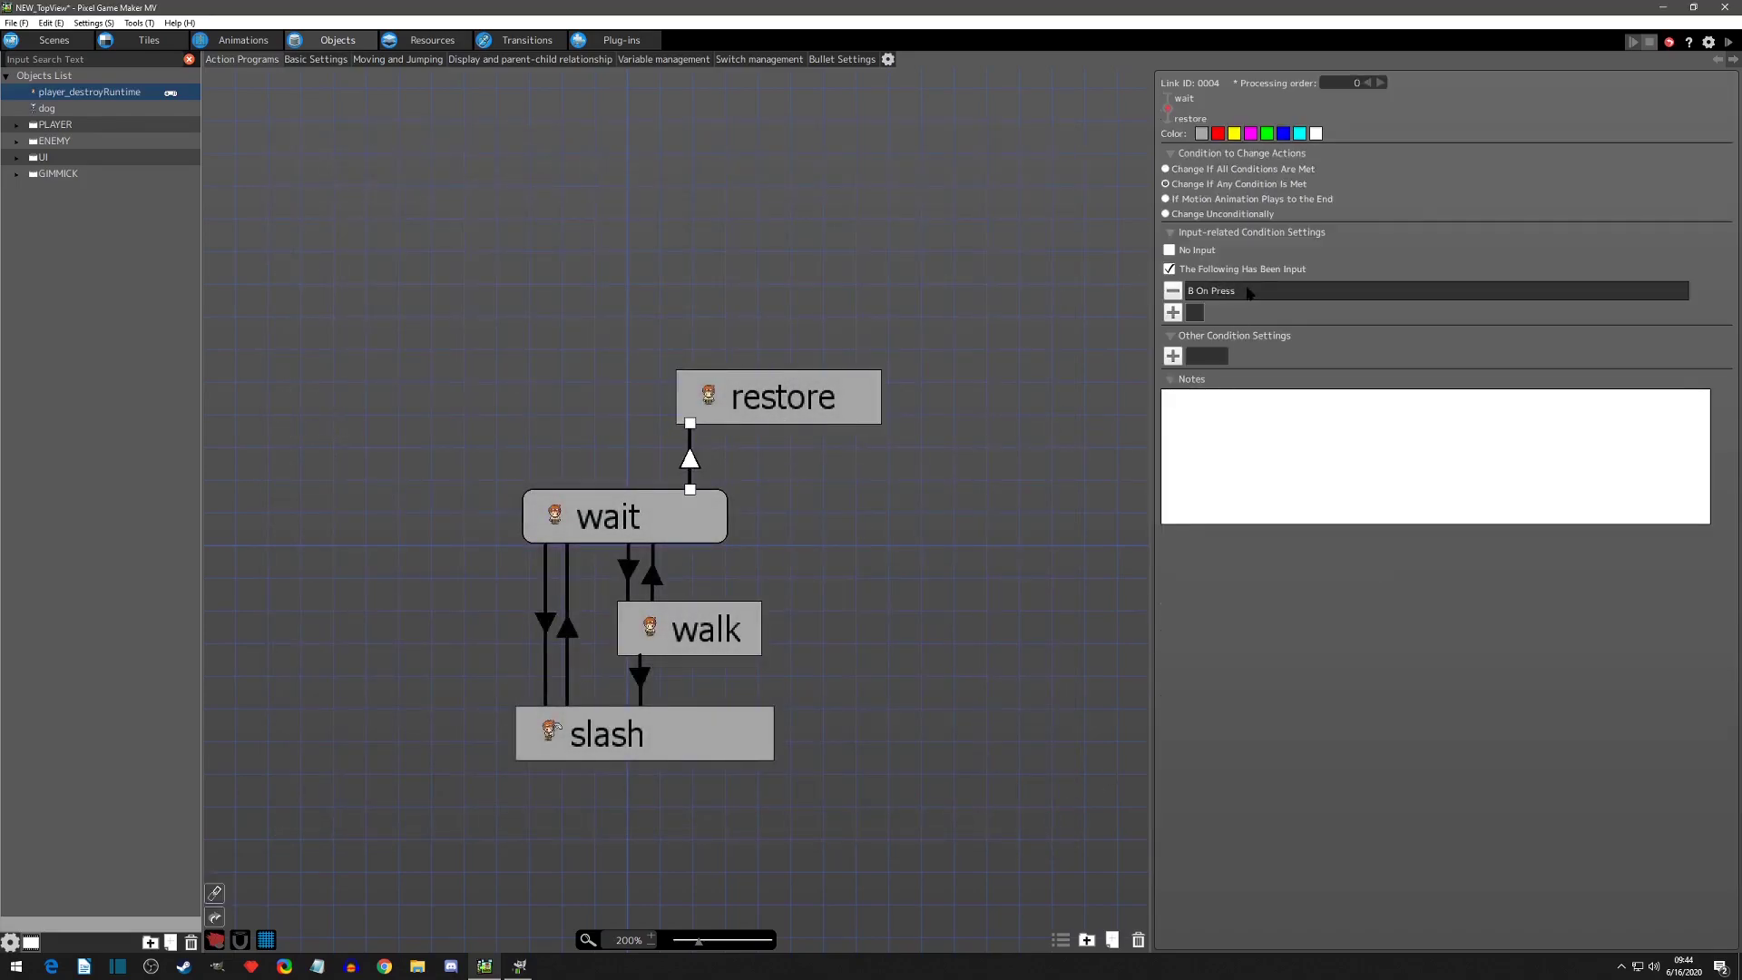
left_click(746, 406)
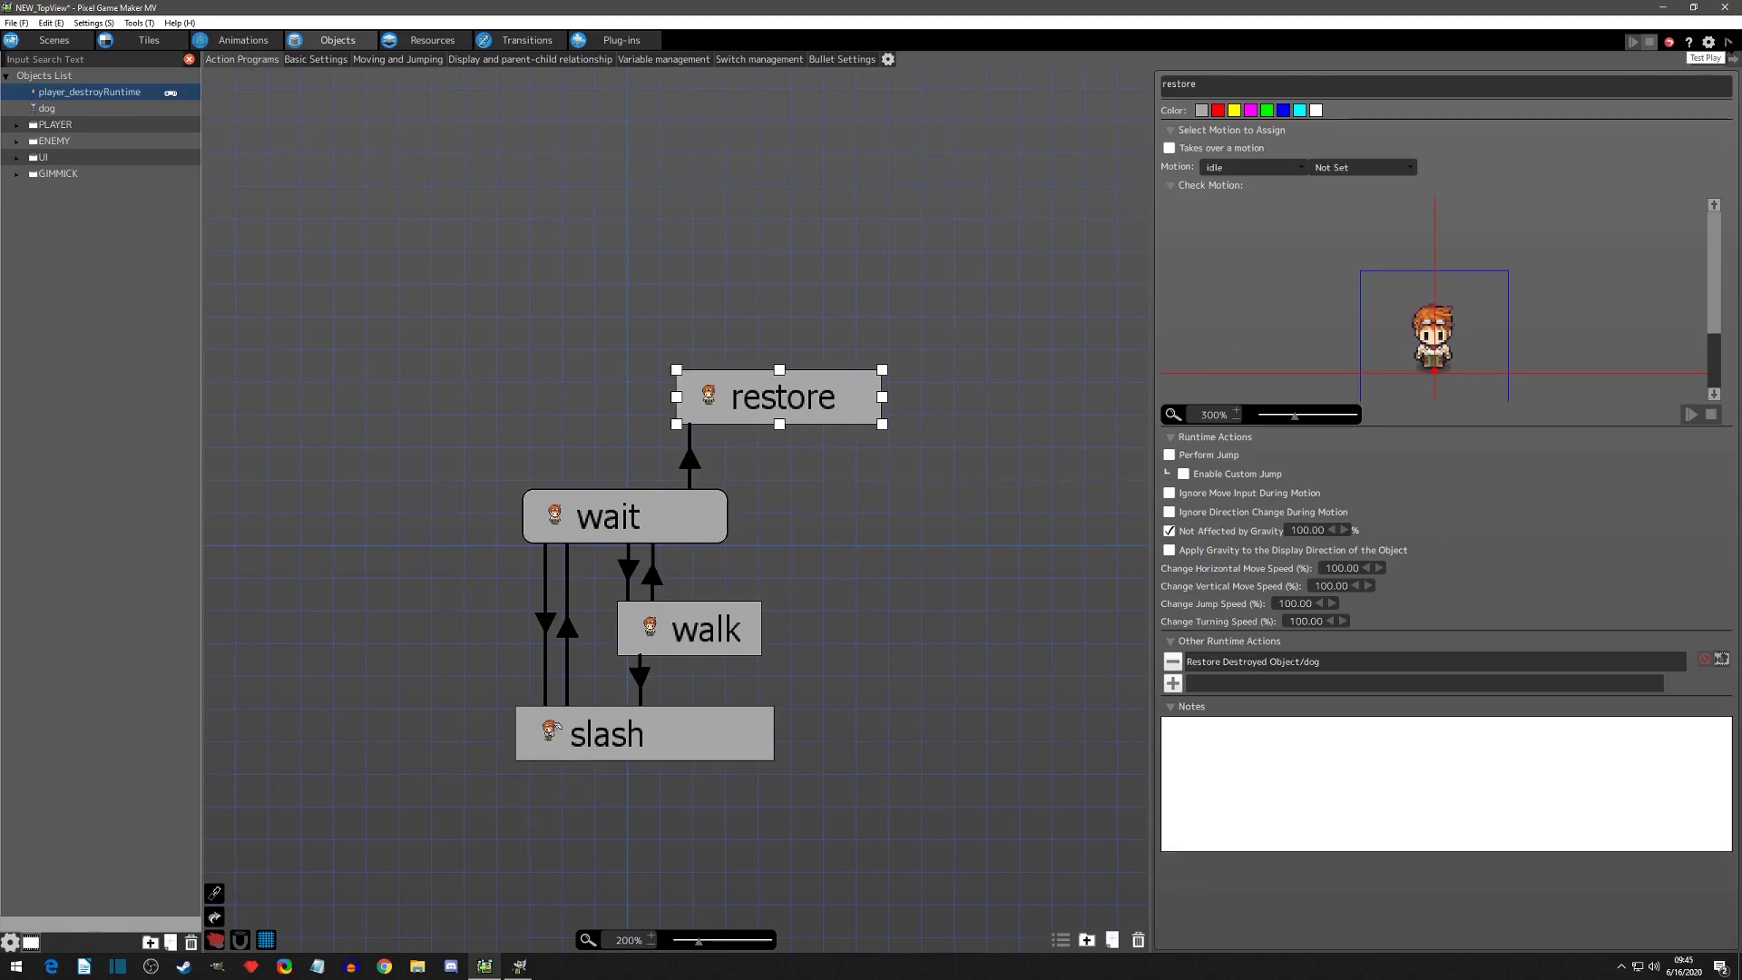
left_click(1729, 43)
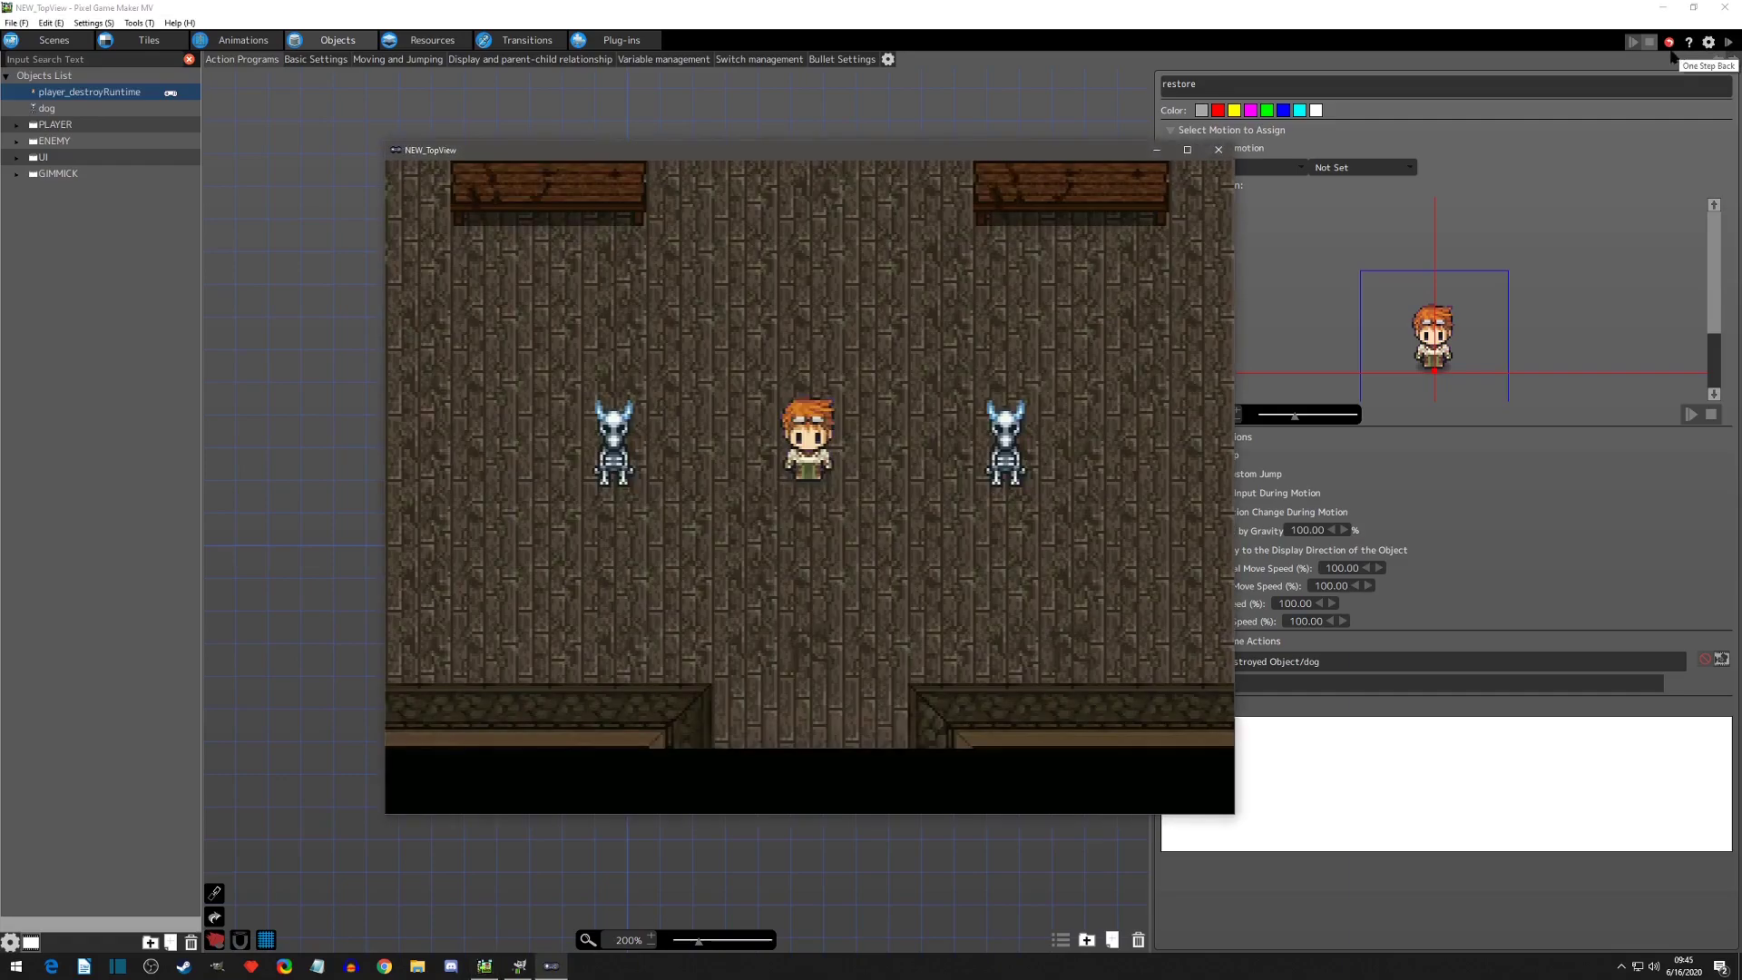
left_click(548, 171)
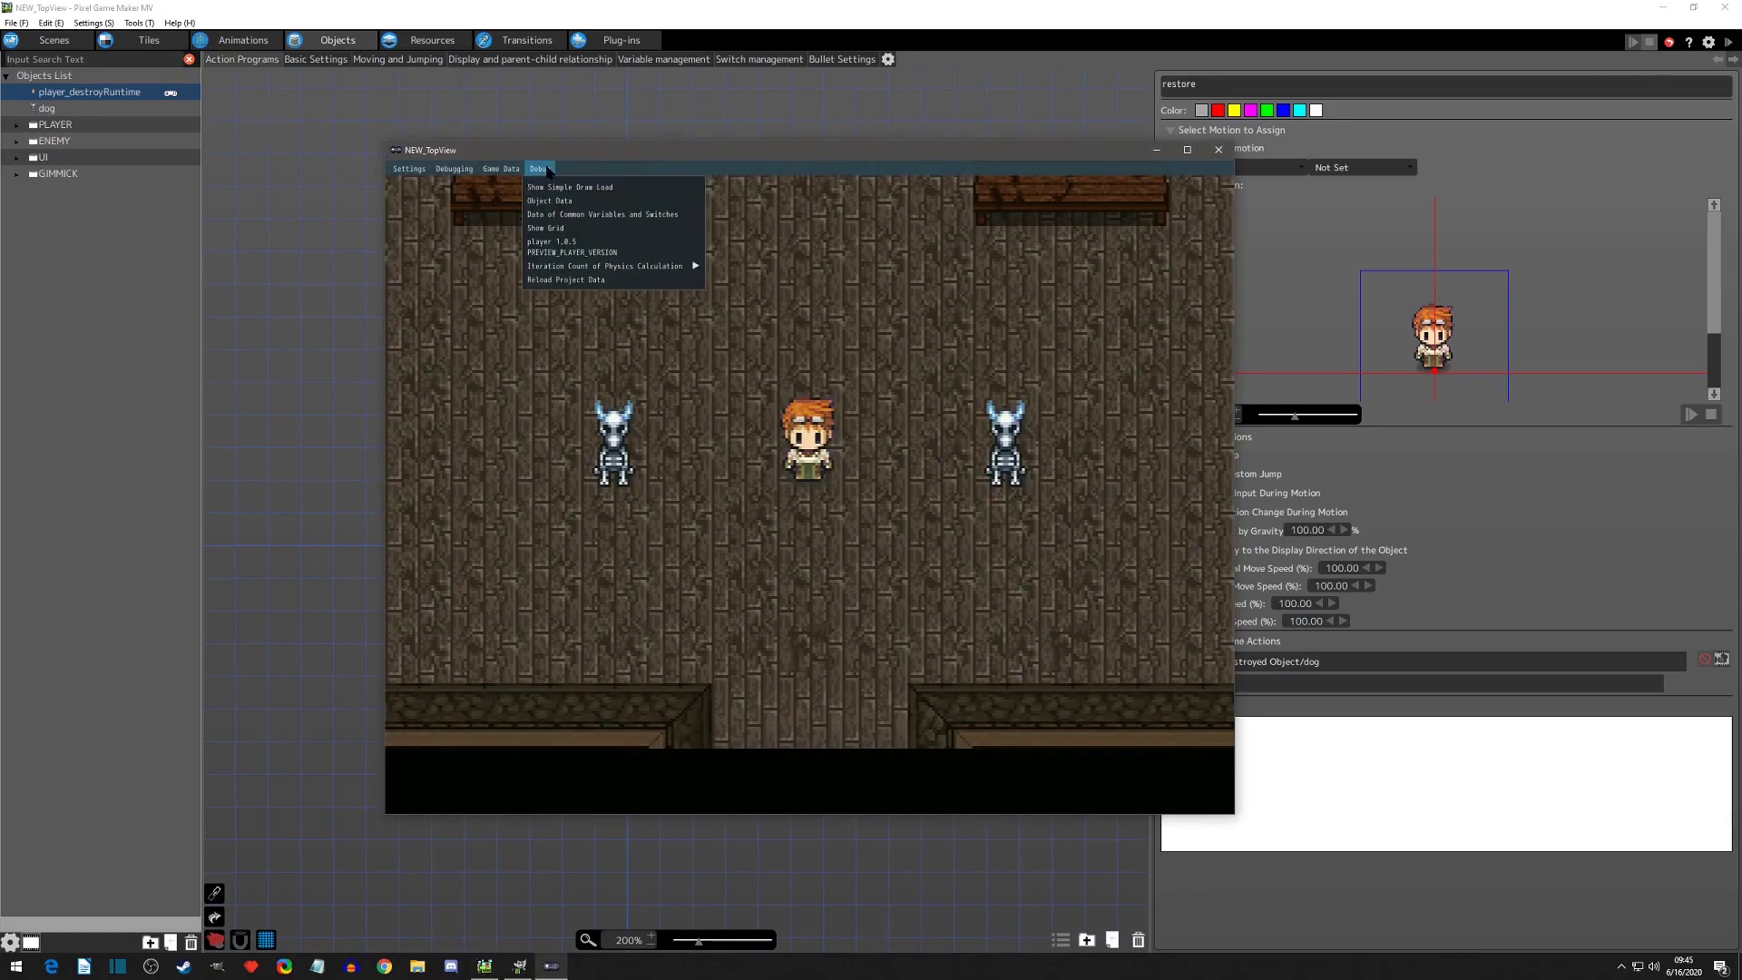
left_click(575, 202)
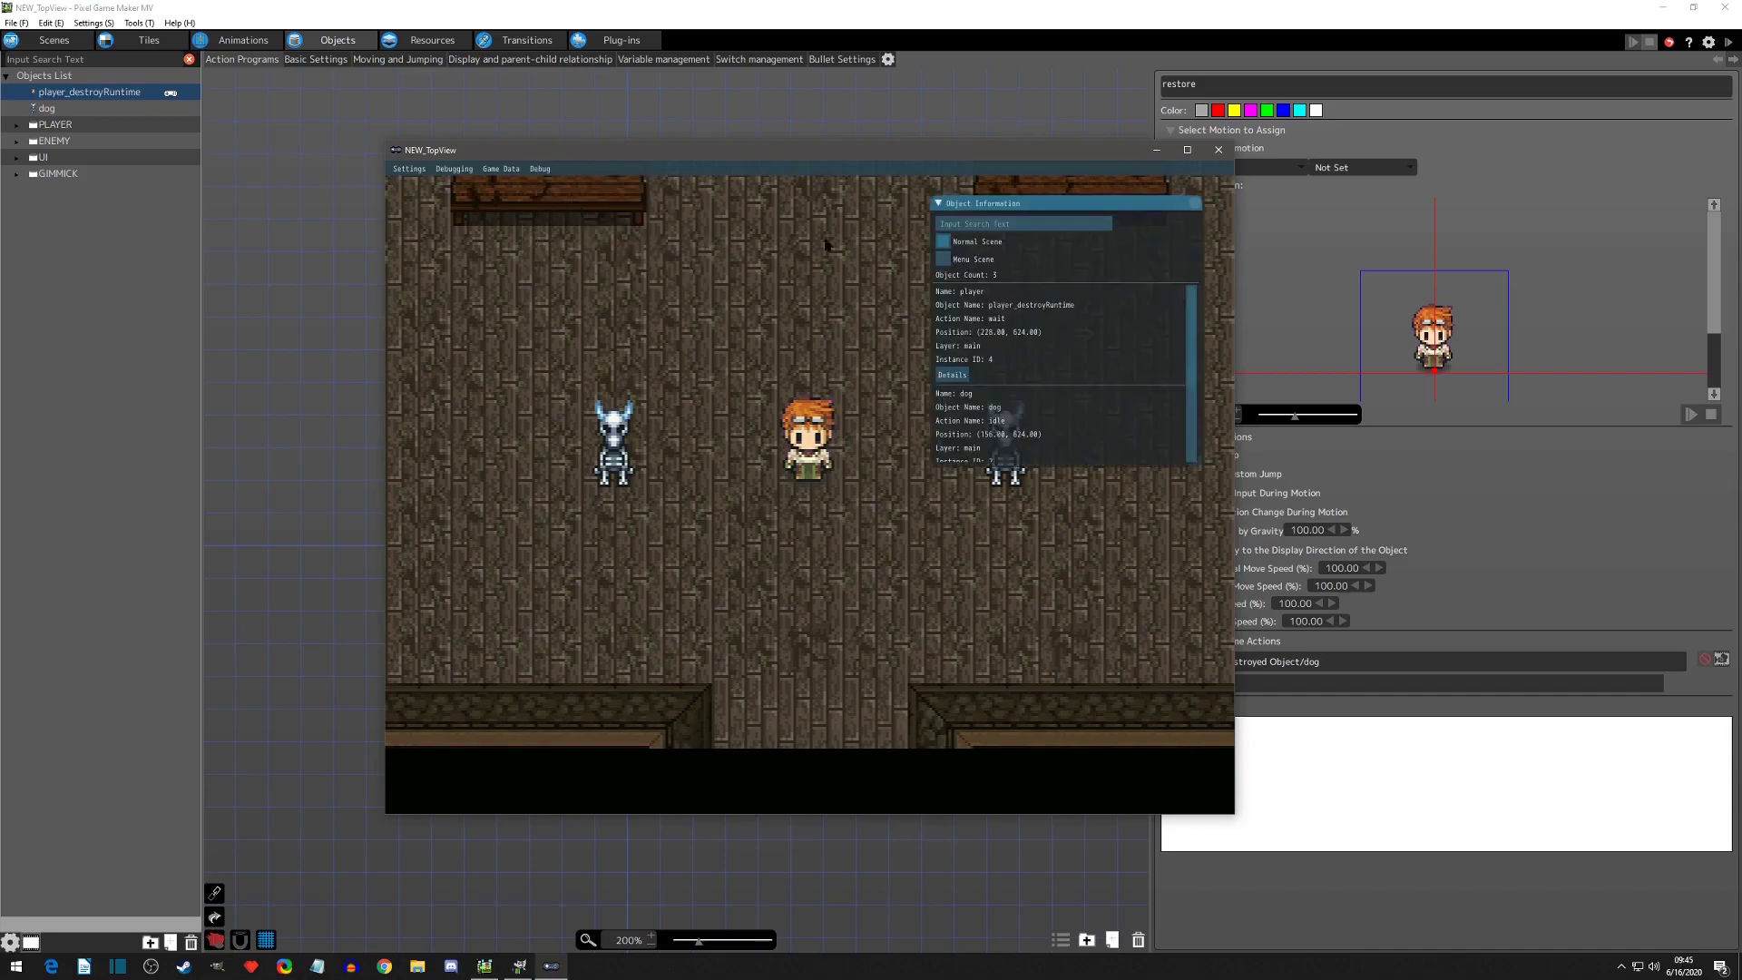
left_click_drag(1200, 483, 1190, 644)
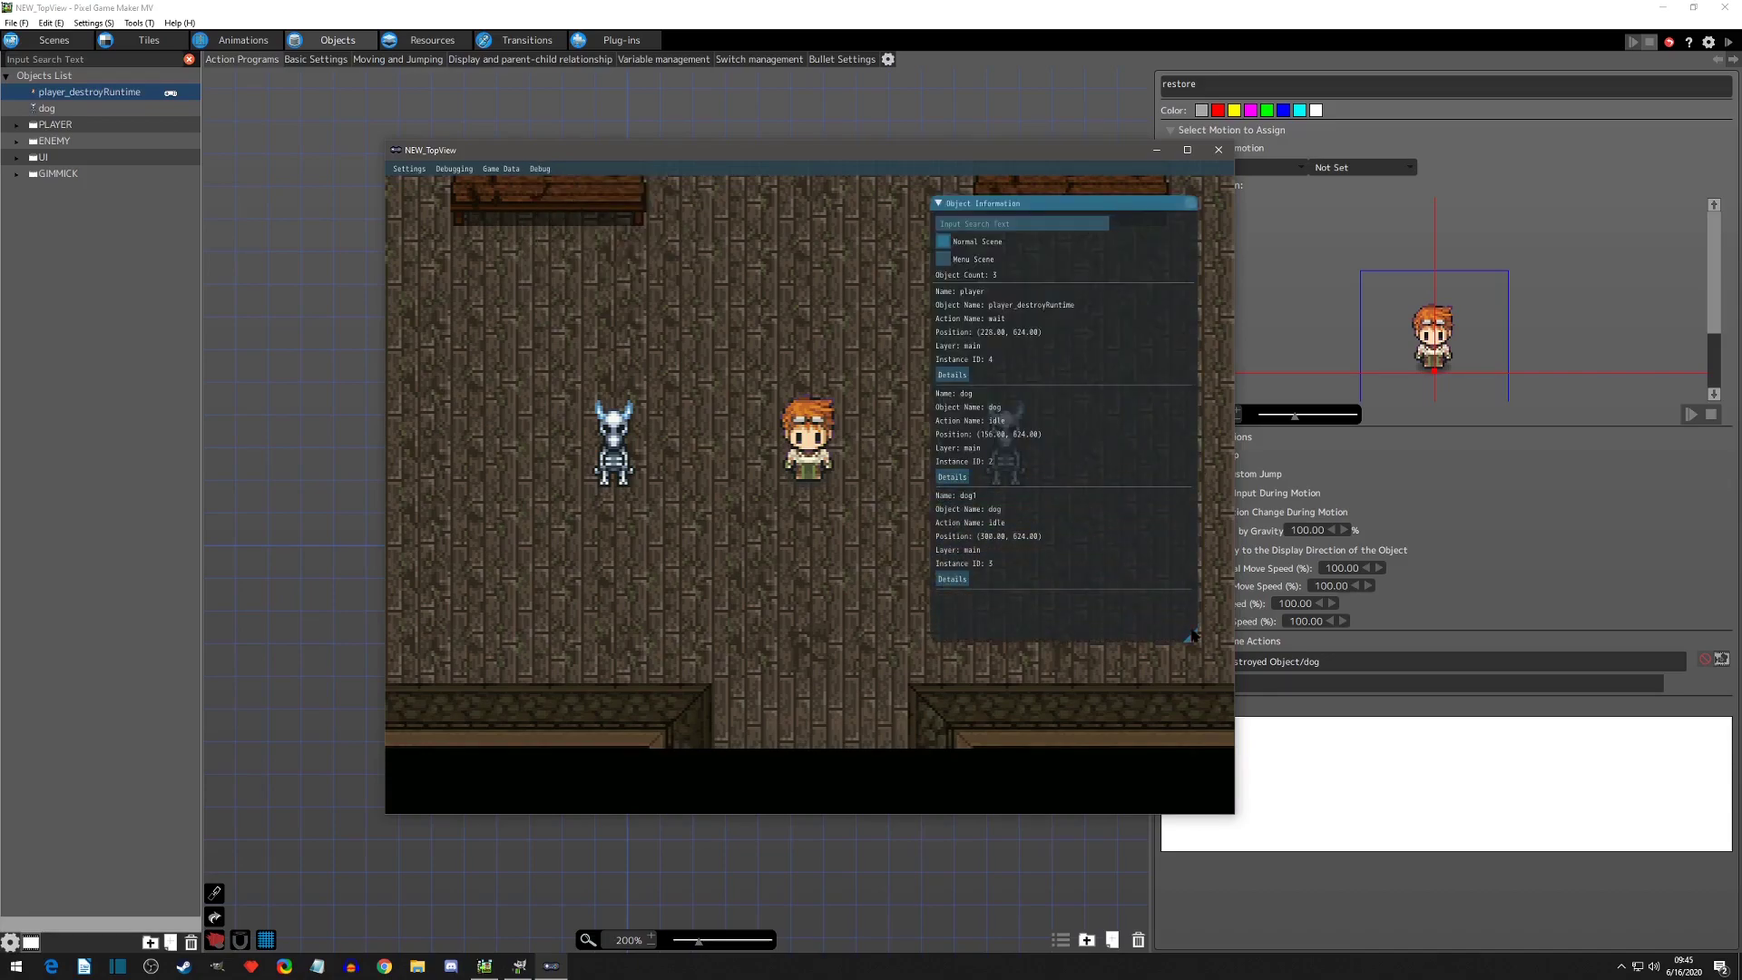
Slash both dogs to destroy them, trigger the restore action, walk back to the first dog, and end the test play.
key("Left")
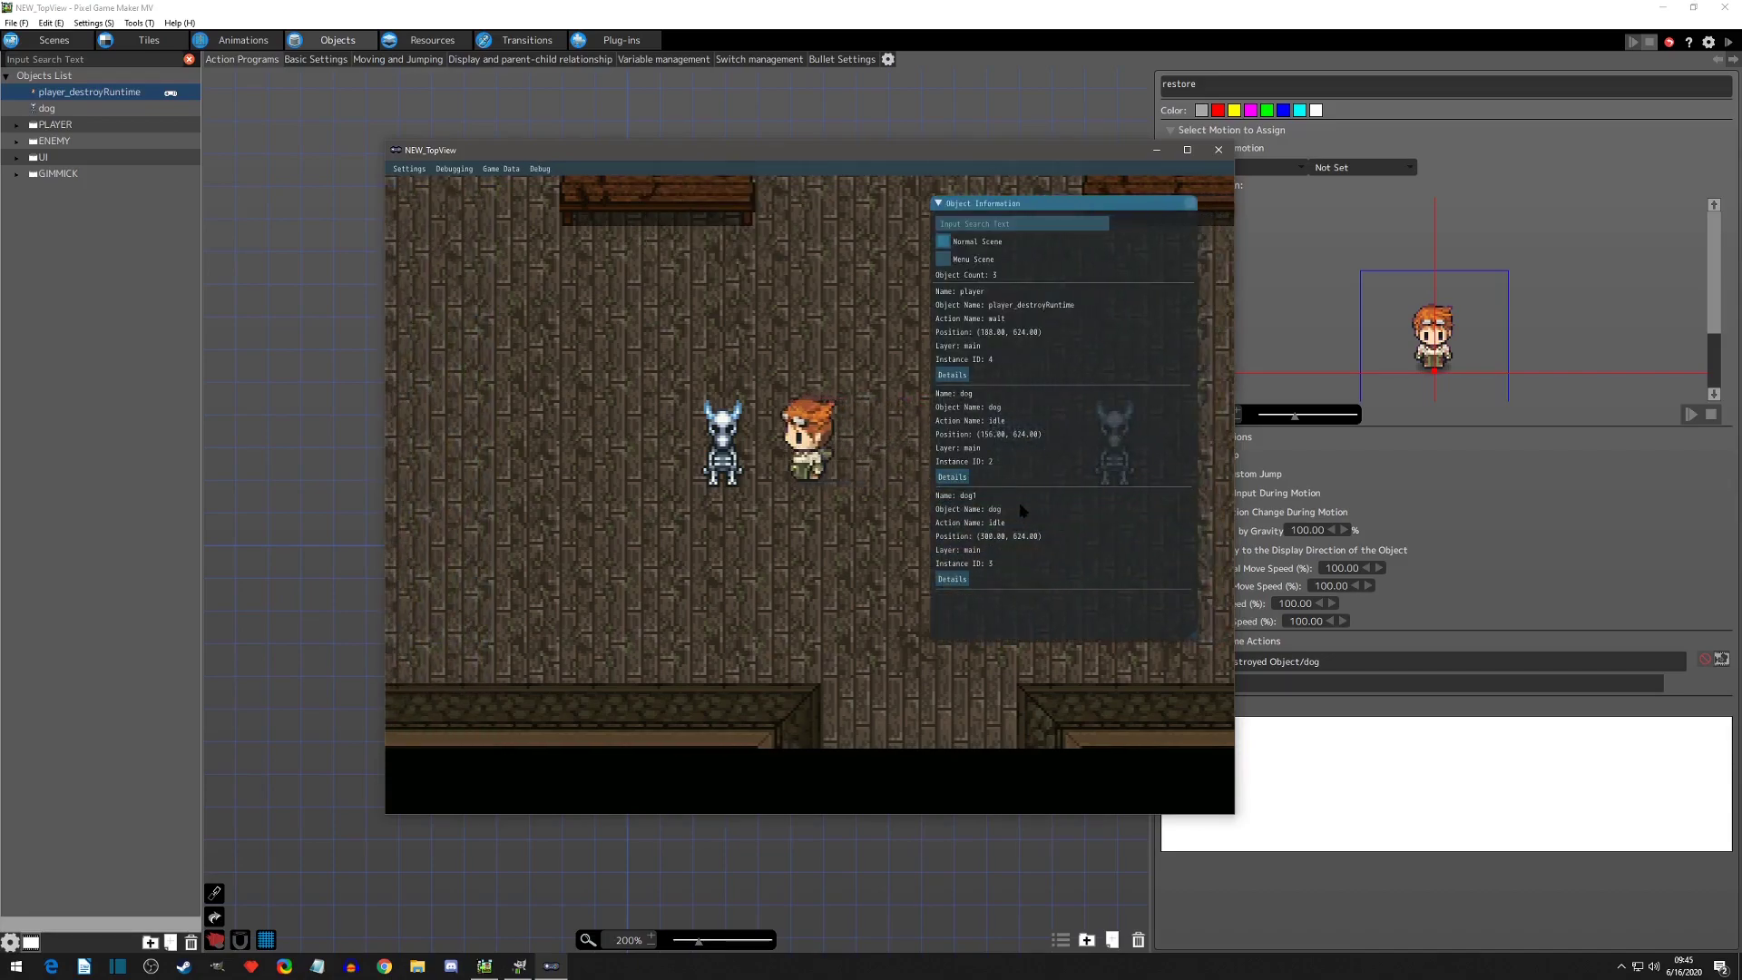
key("z")
key("Right")
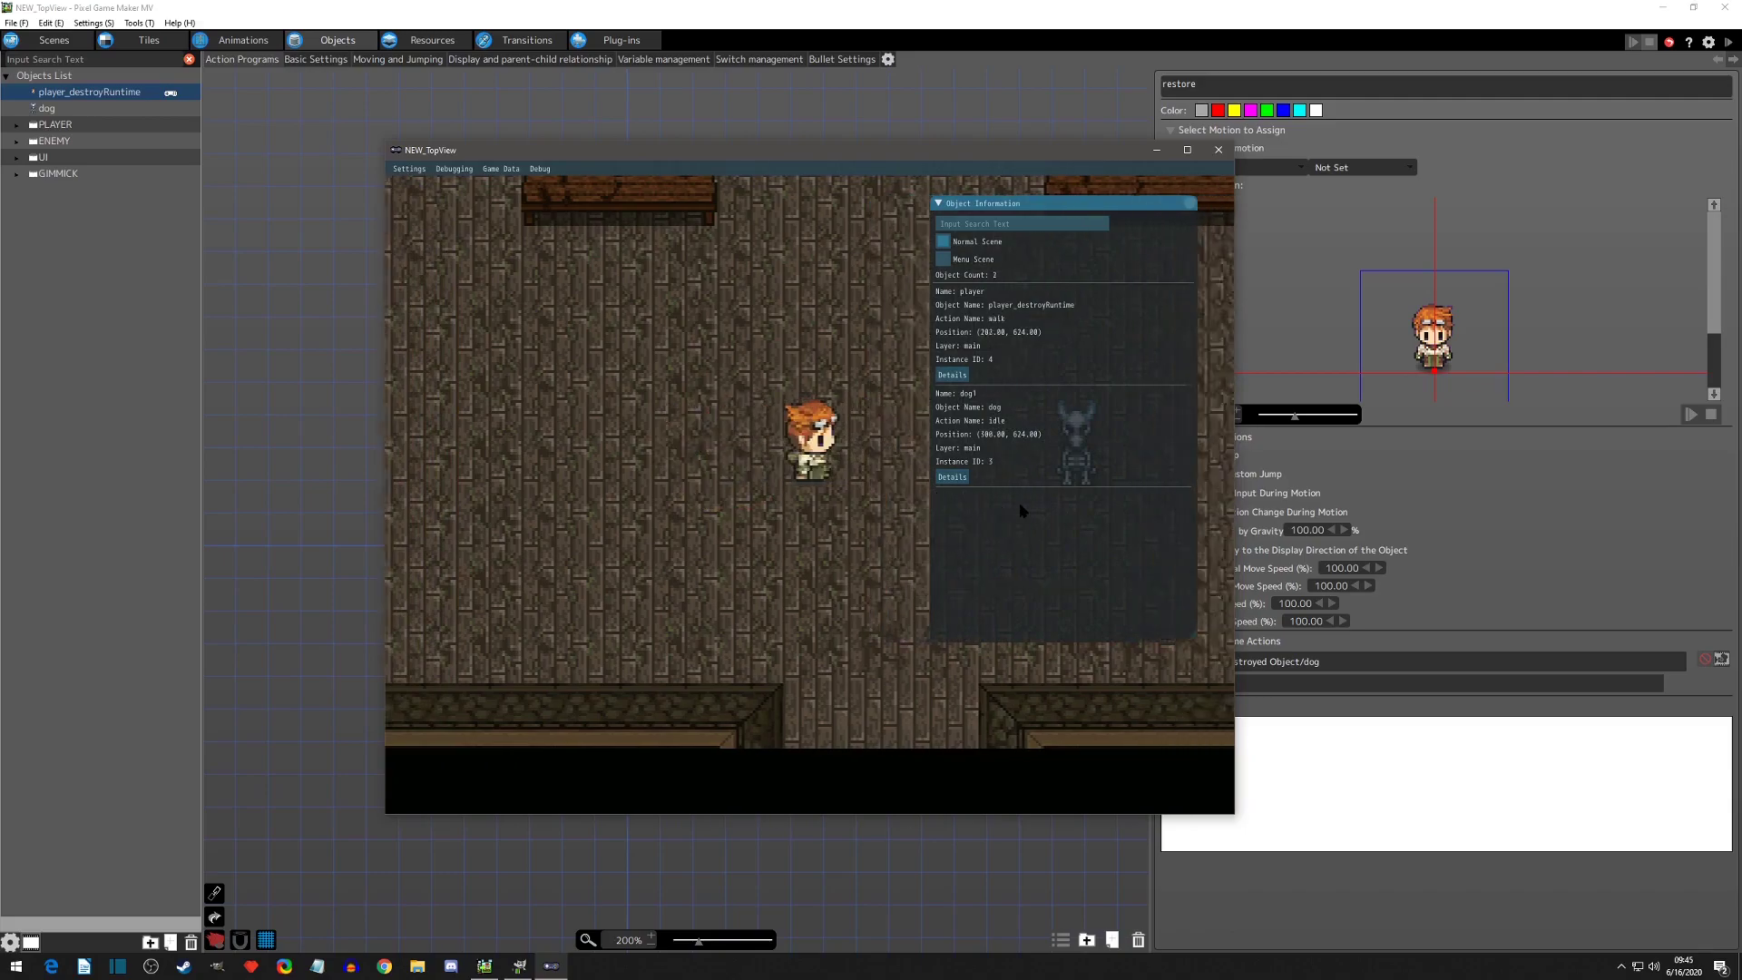
key("z")
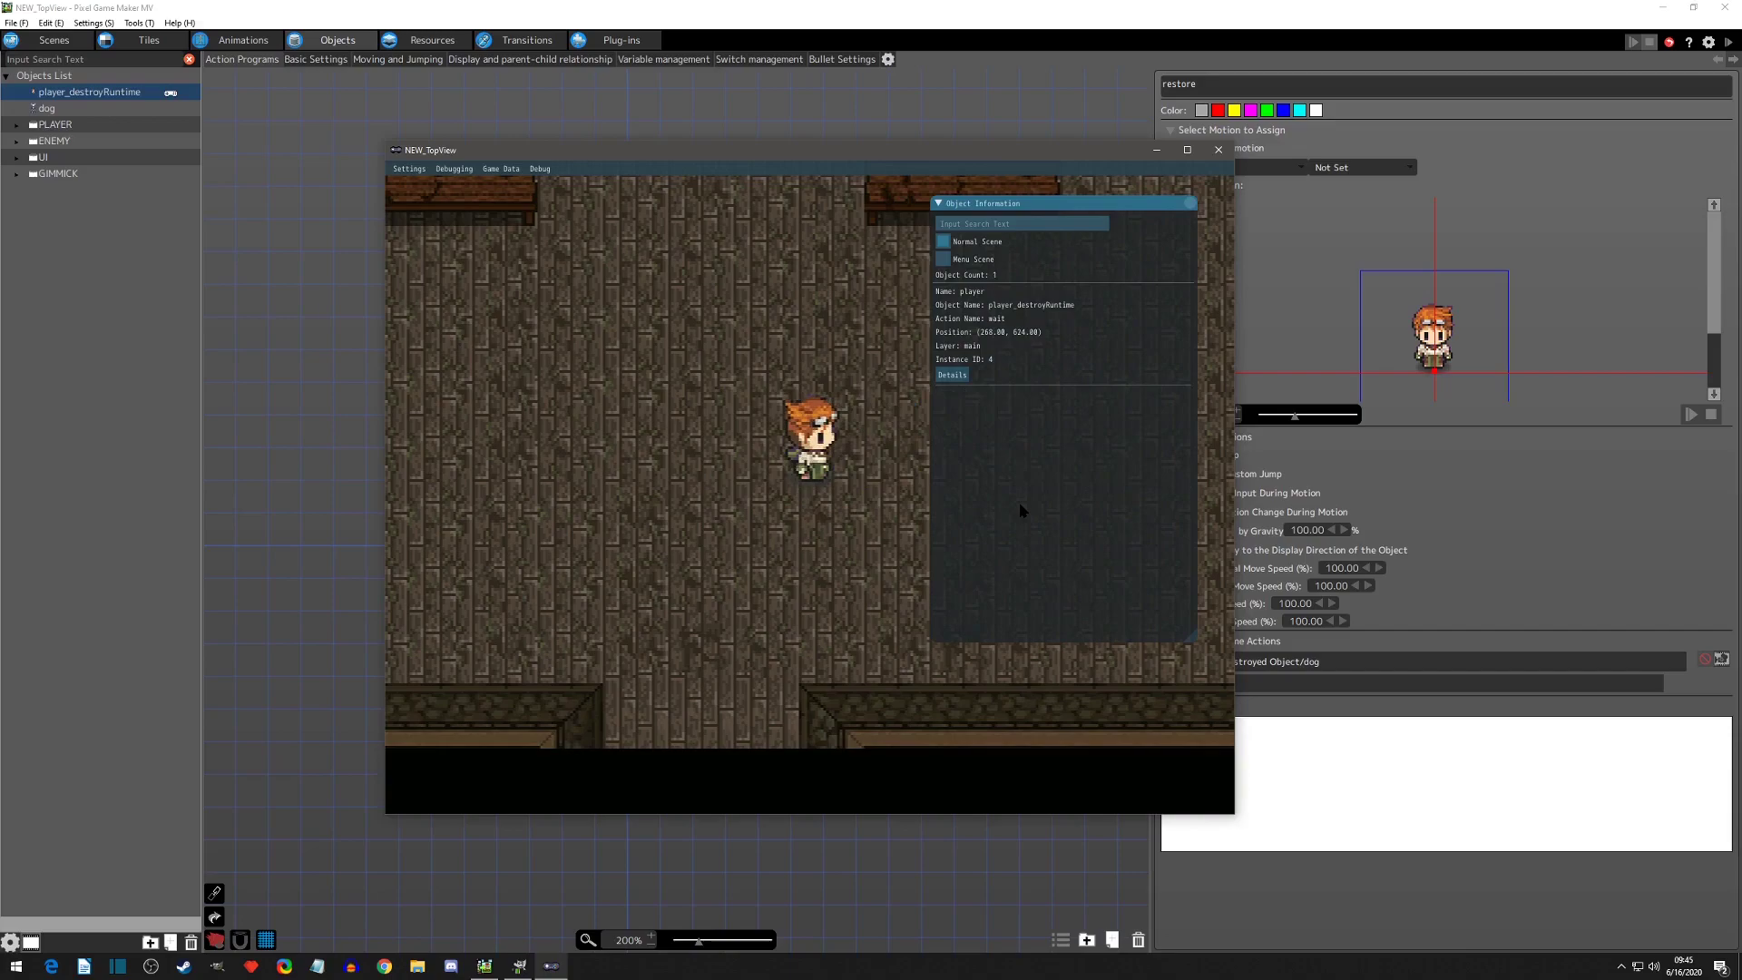
key("x")
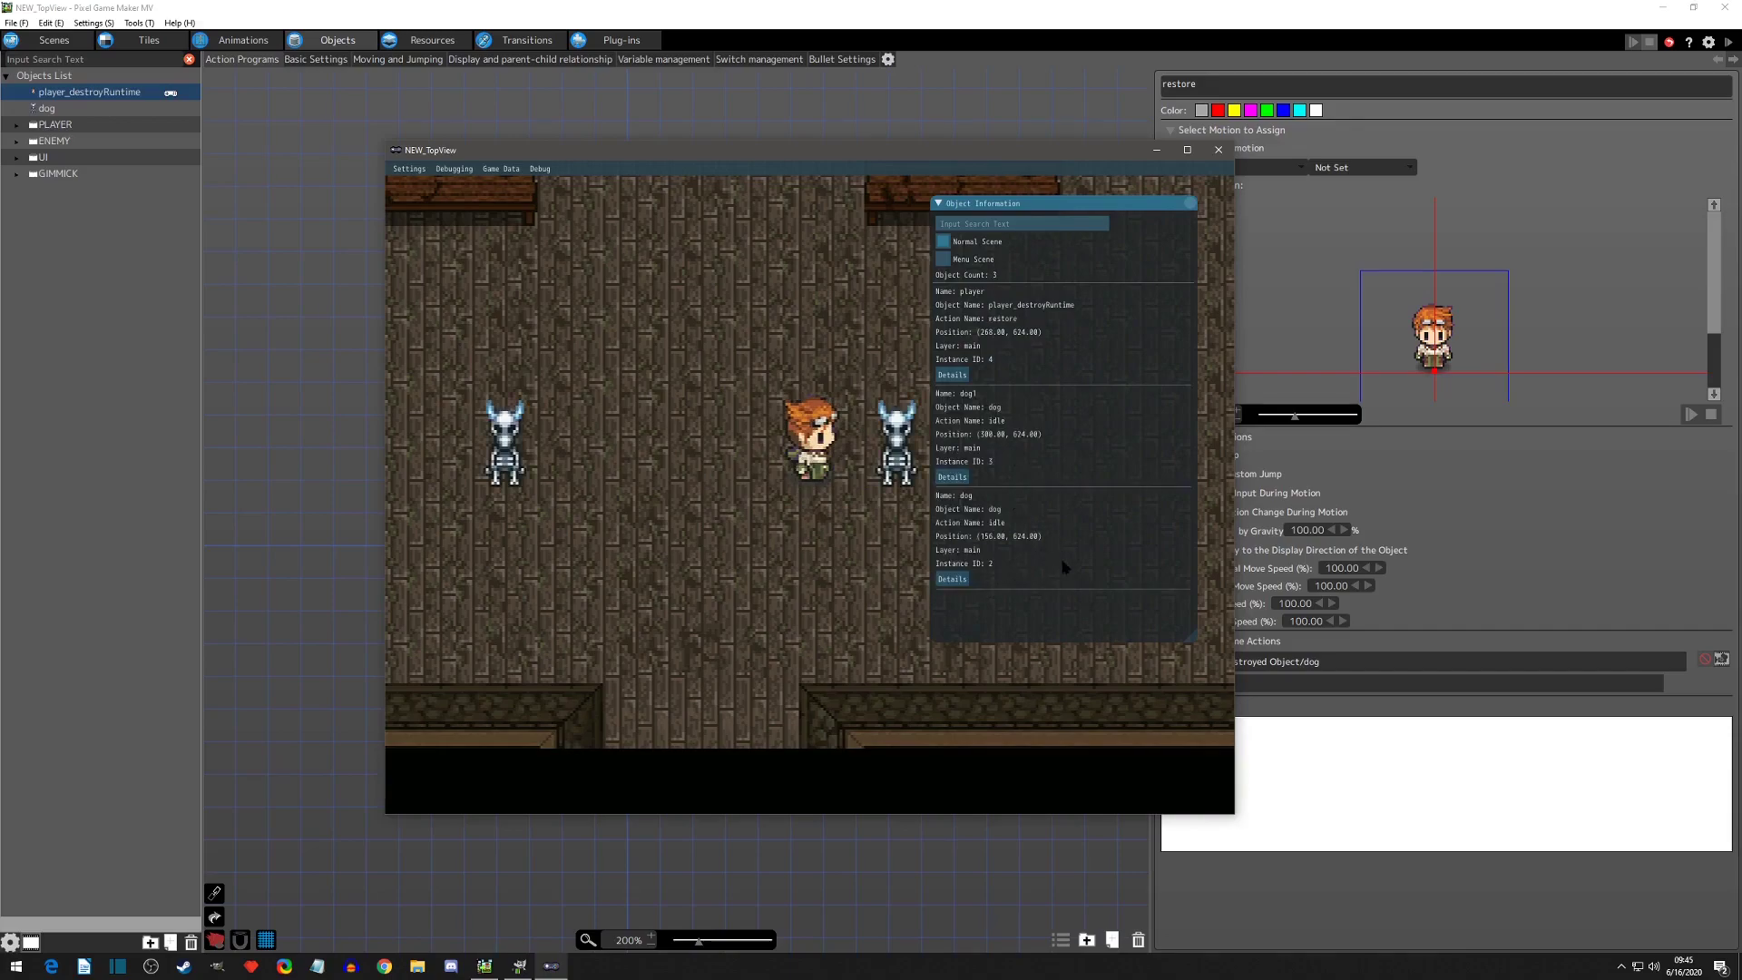
key("Left")
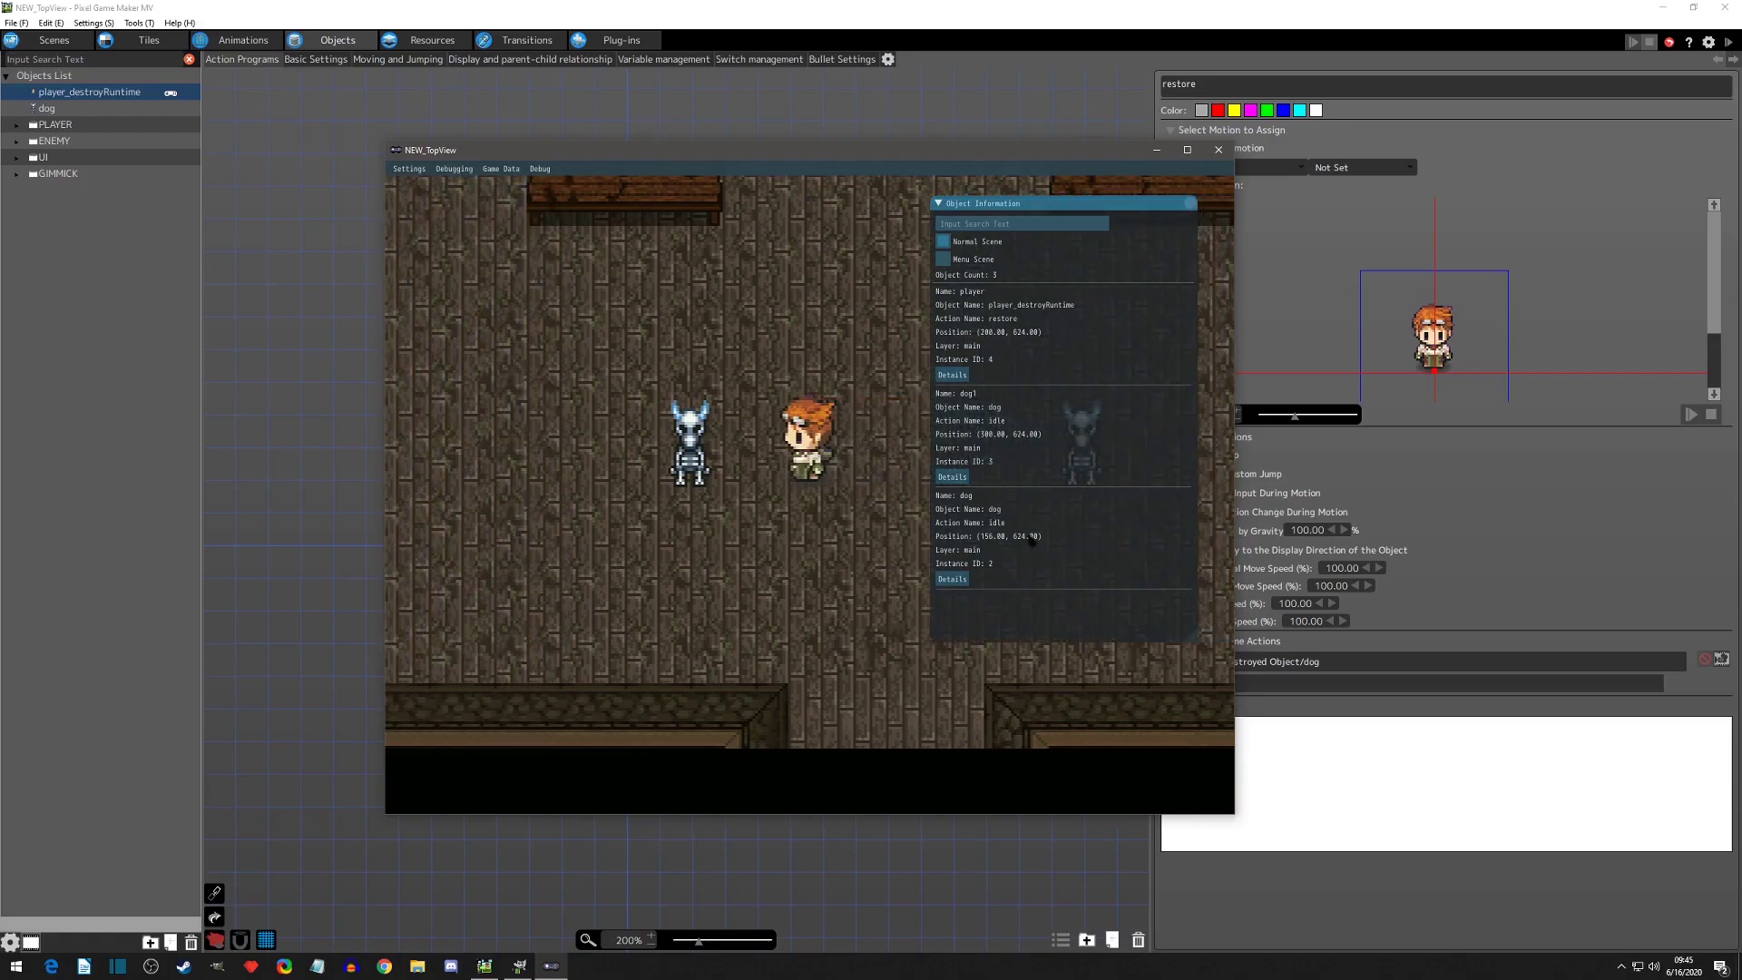
left_click(1191, 203)
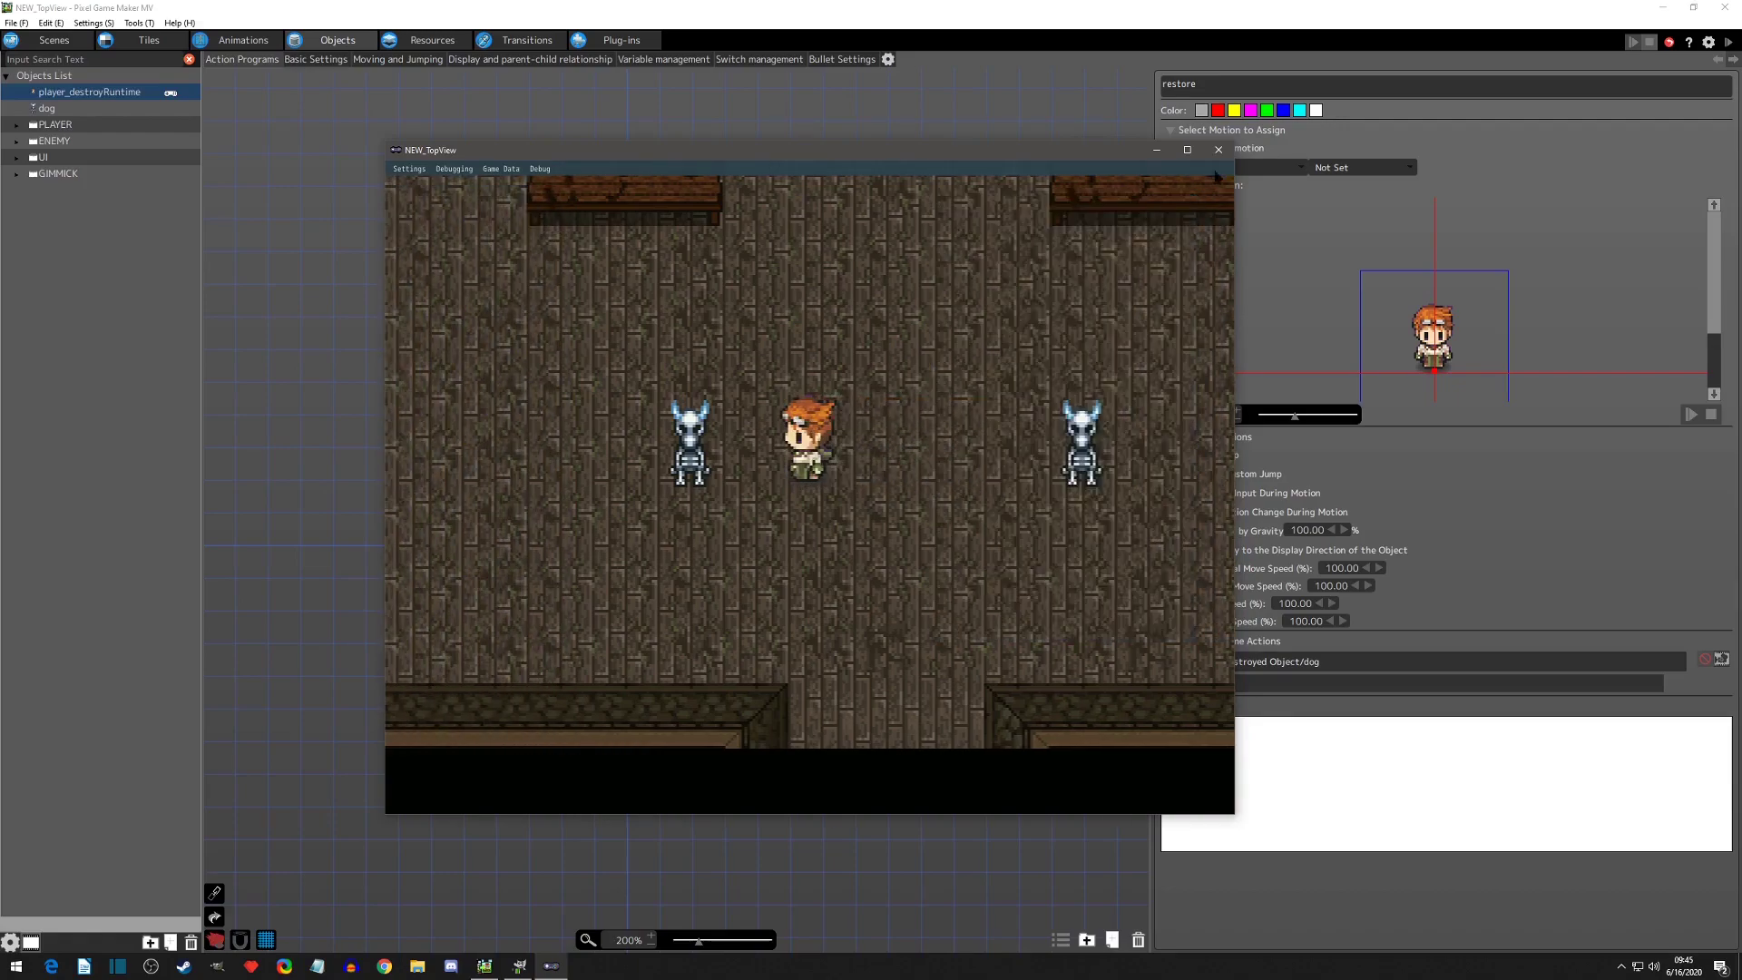
left_click(1218, 149)
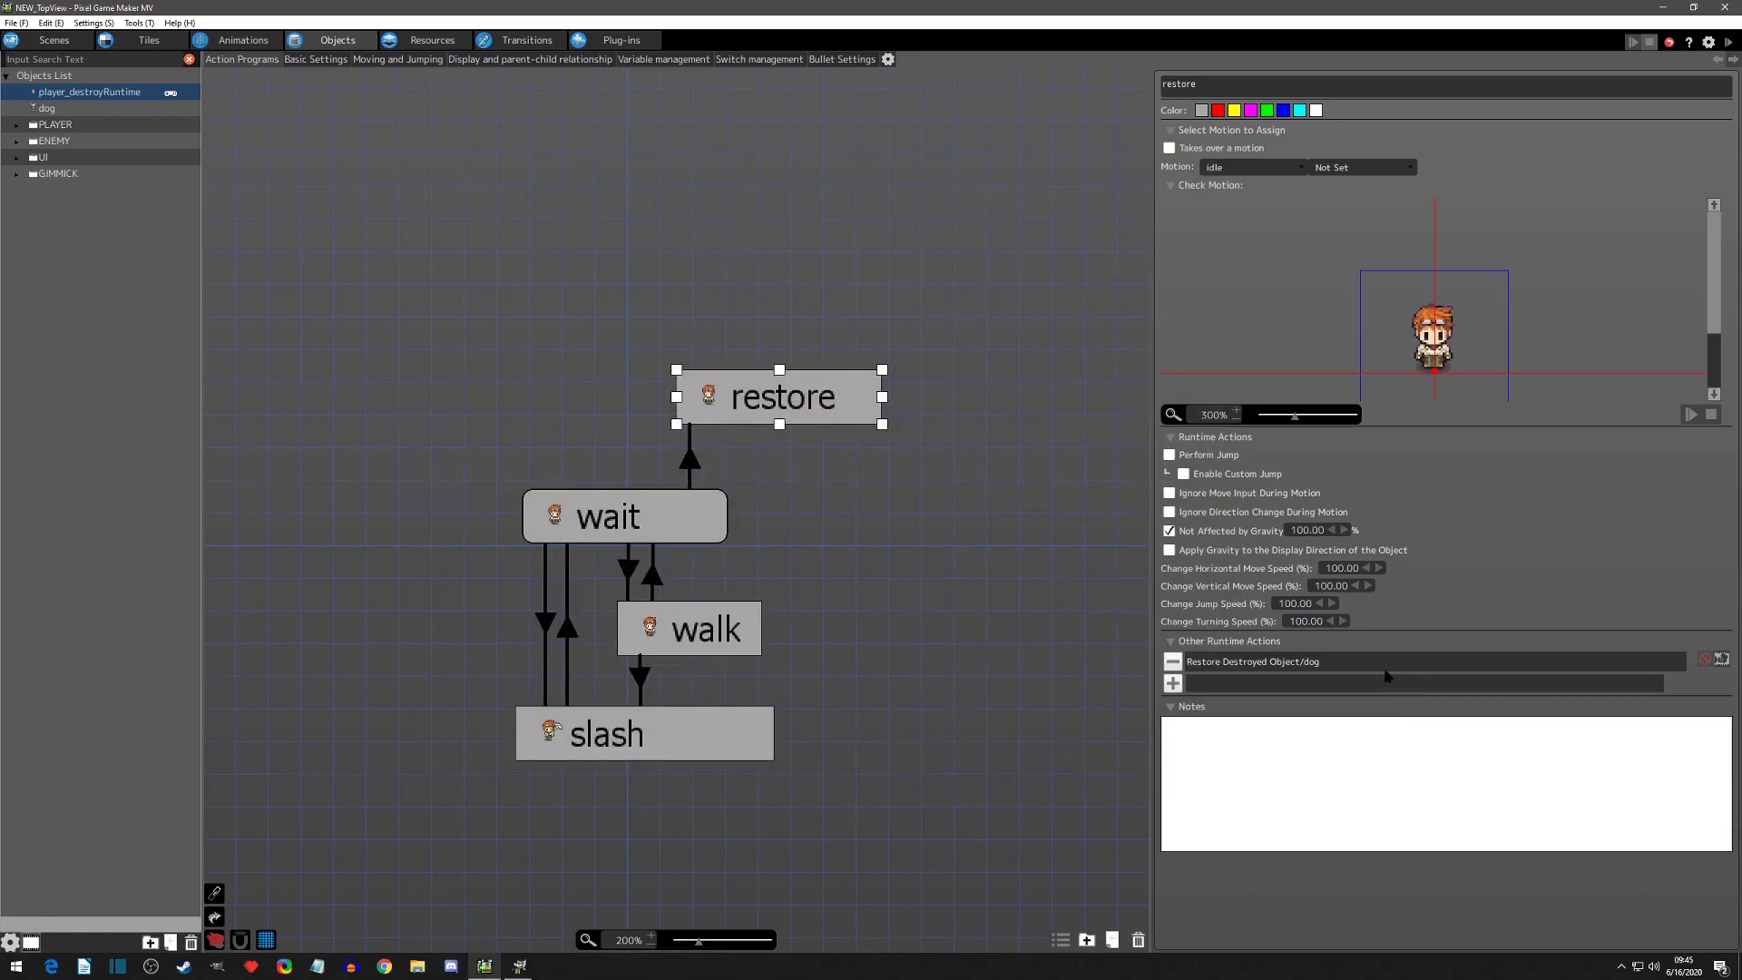
Make the restore action's Restore Destroyed Object setting changeable after placement and check it on the player in the scene, keeping dog as its object.
left_click(1724, 664)
left_click(50, 41)
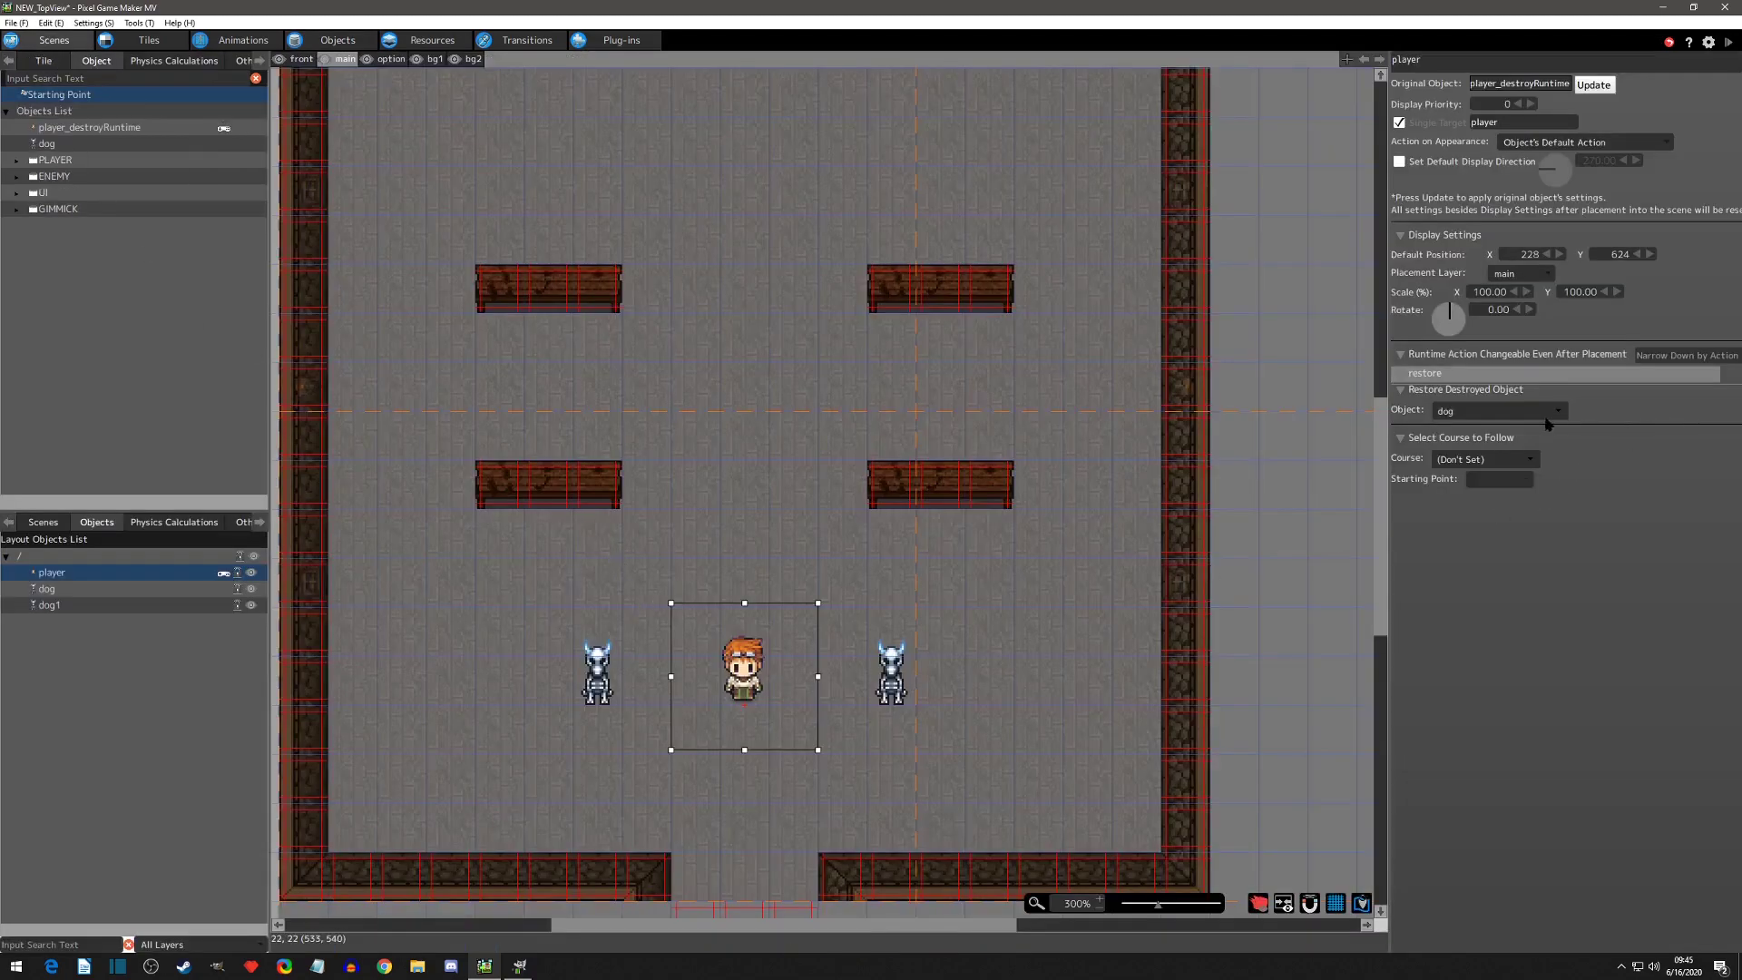
left_click(1548, 418)
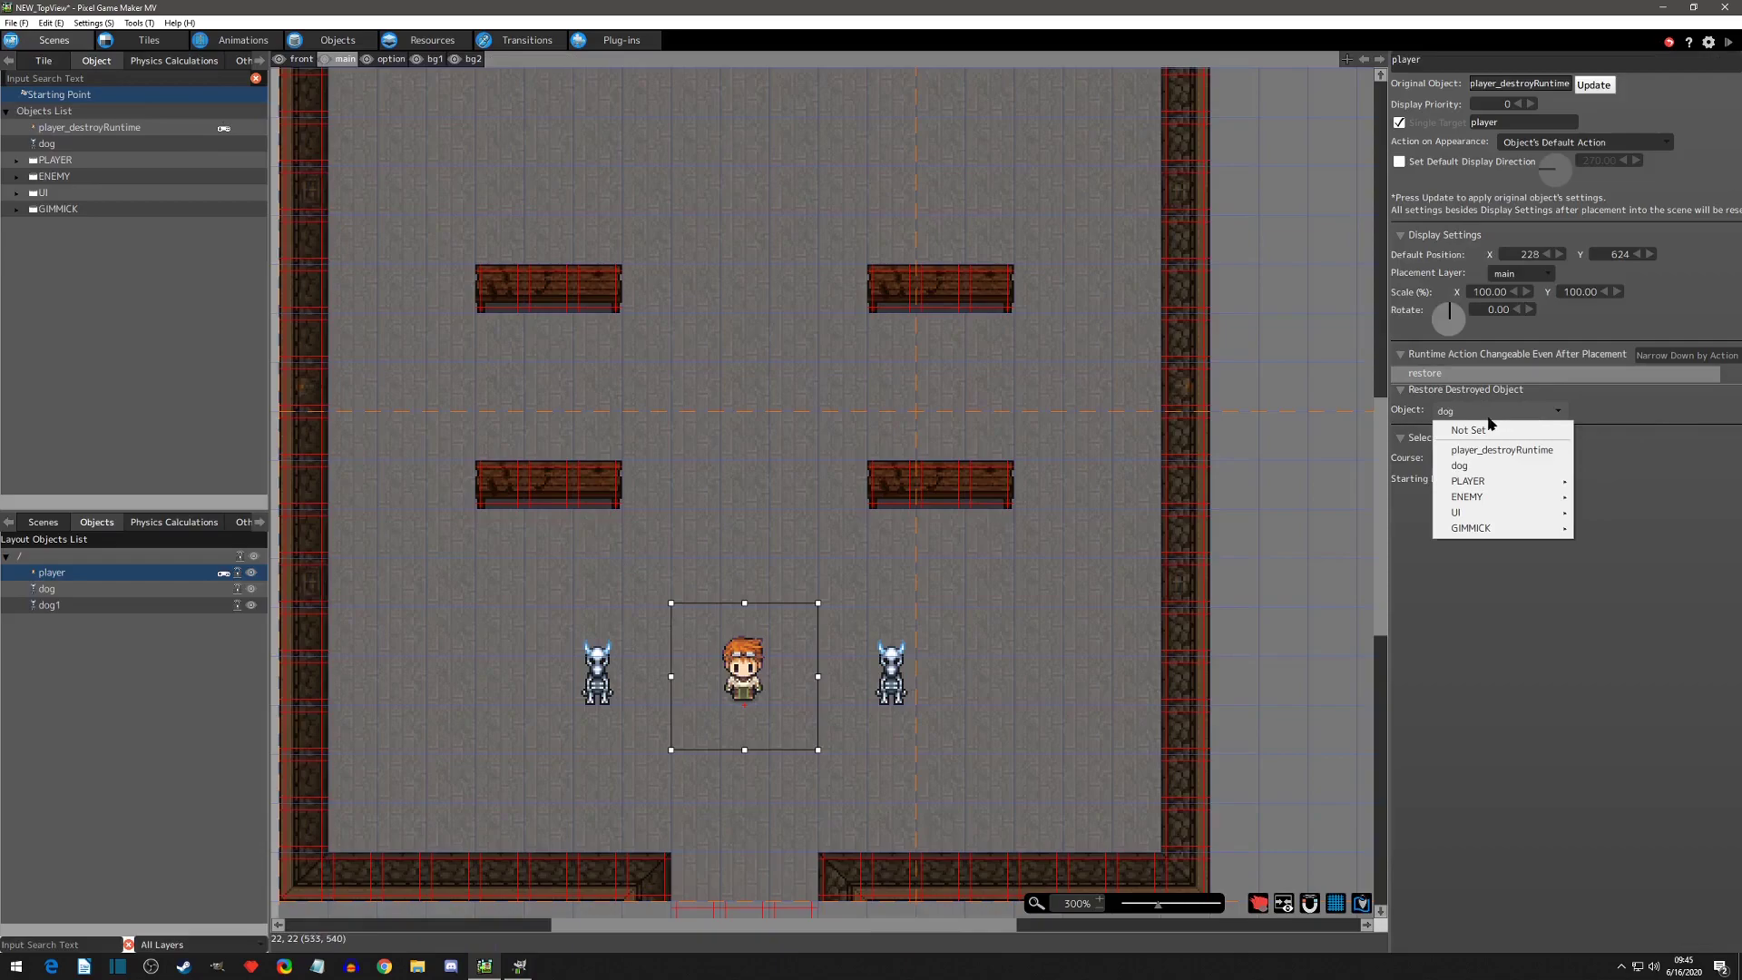
left_click(1497, 465)
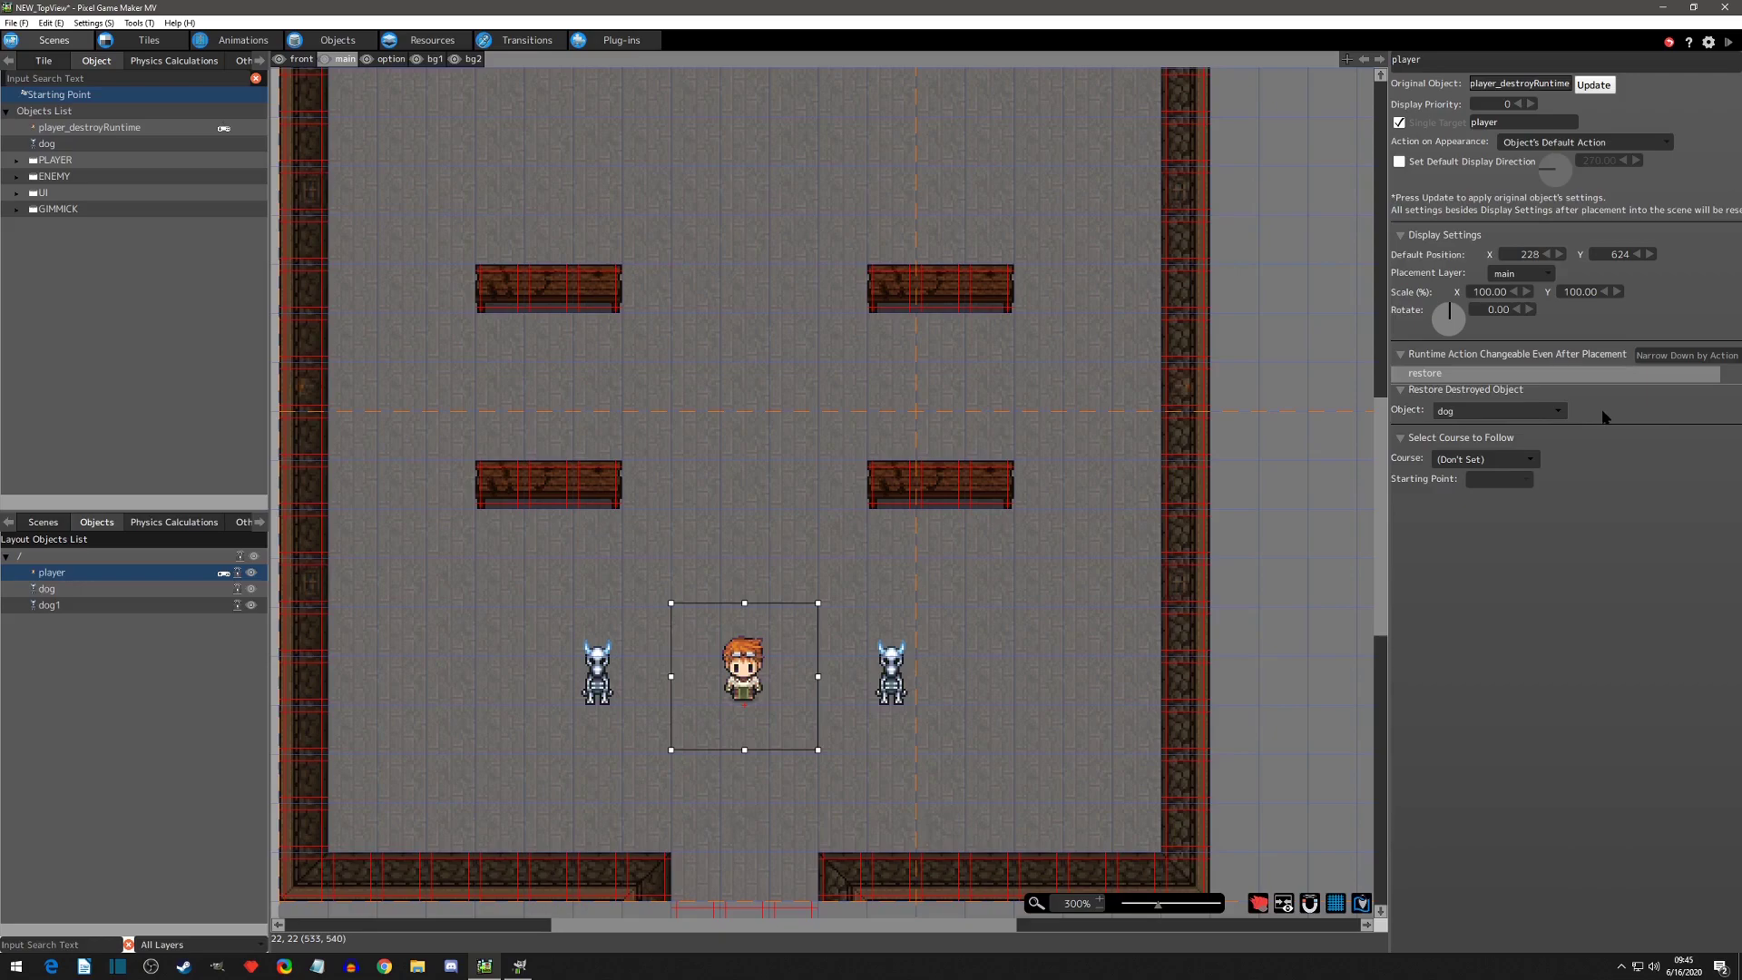
left_click(336, 40)
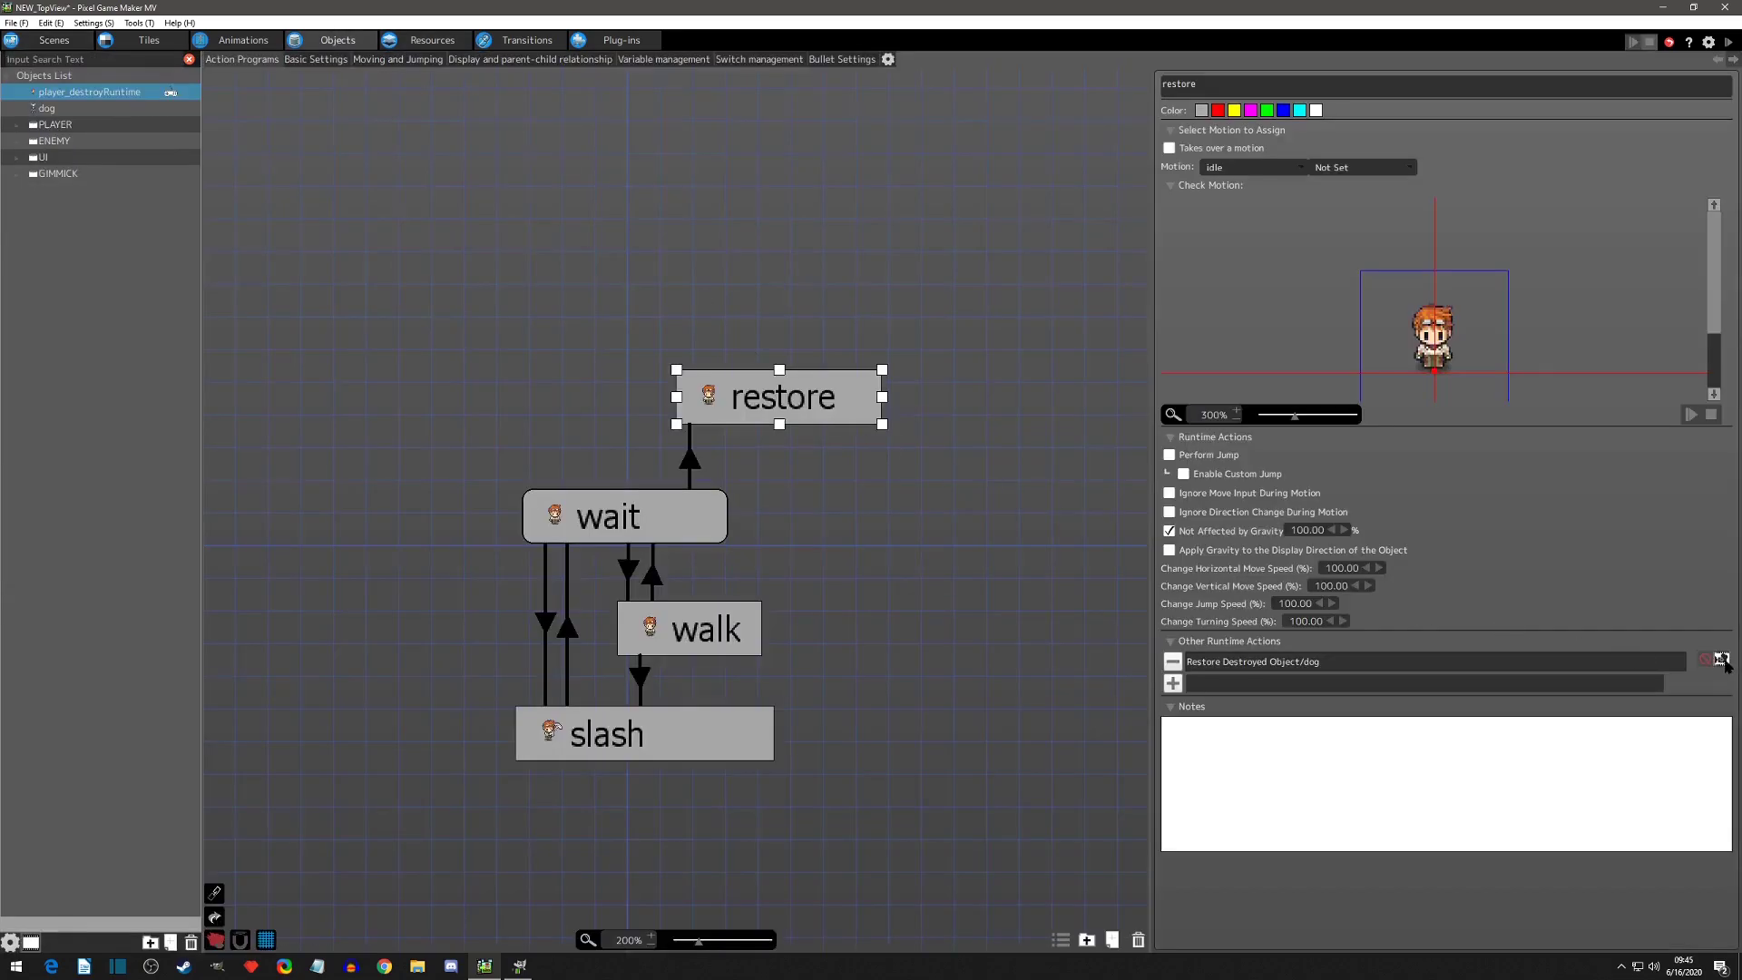
Remove the Restore Destroyed Object runtime action and delete the restore action from player_destroyRuntime.
left_click(1174, 663)
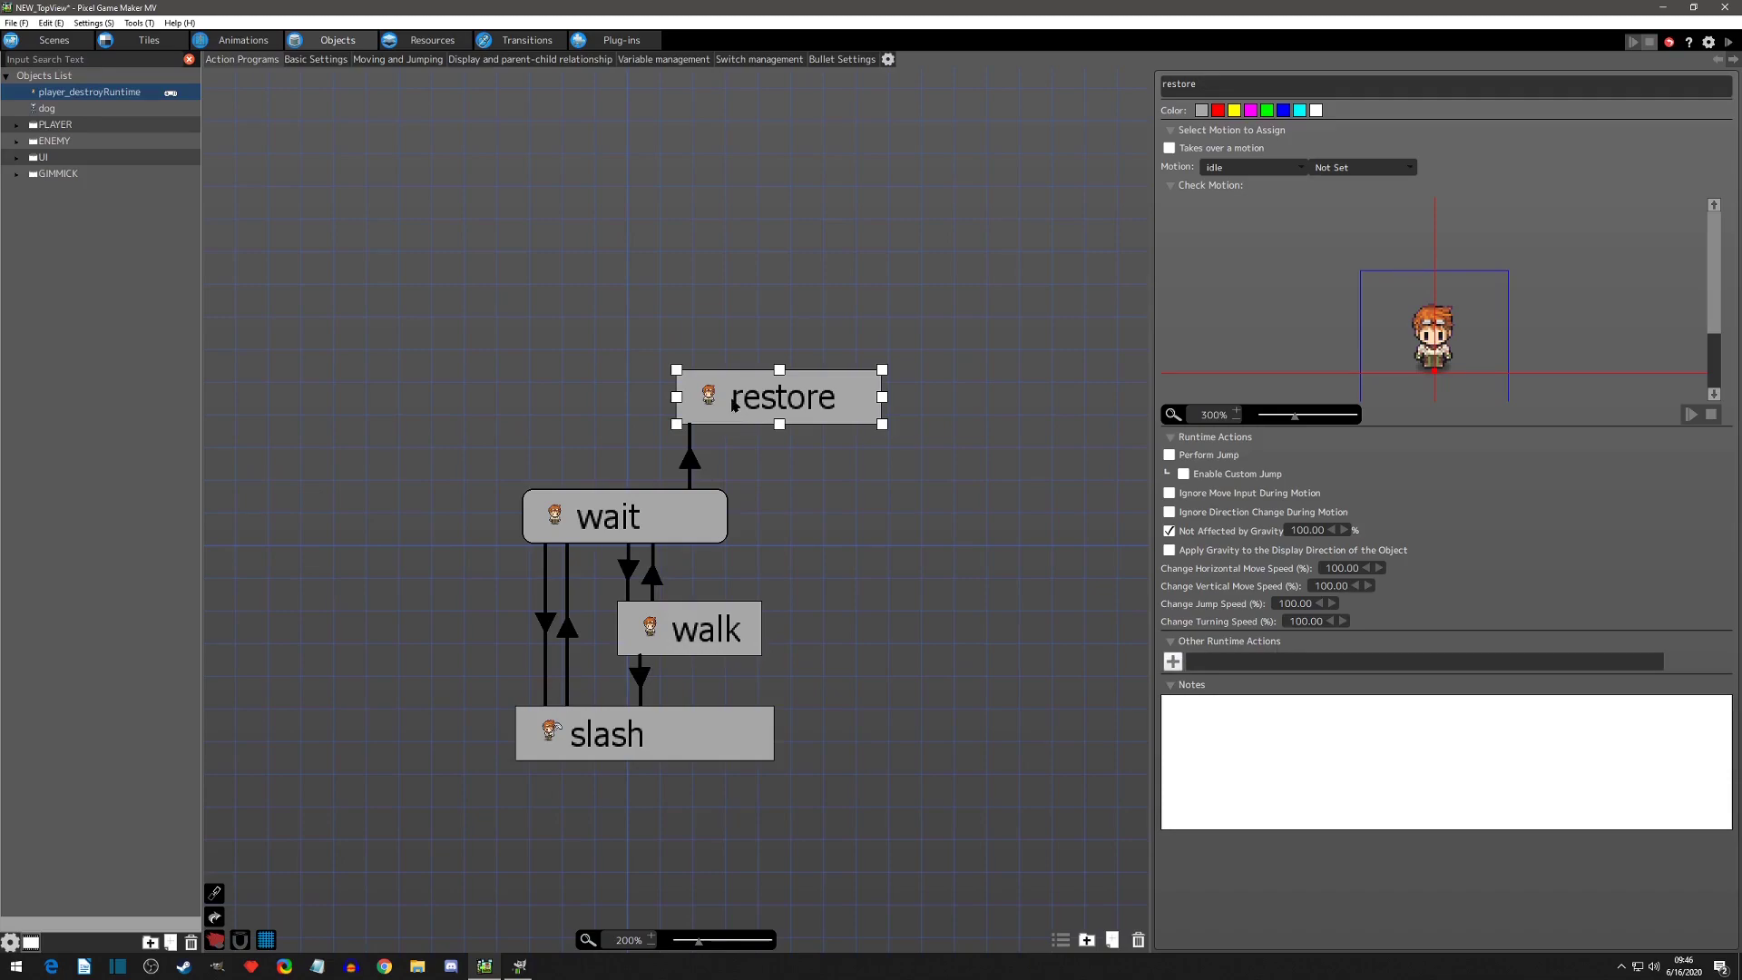
key("Delete")
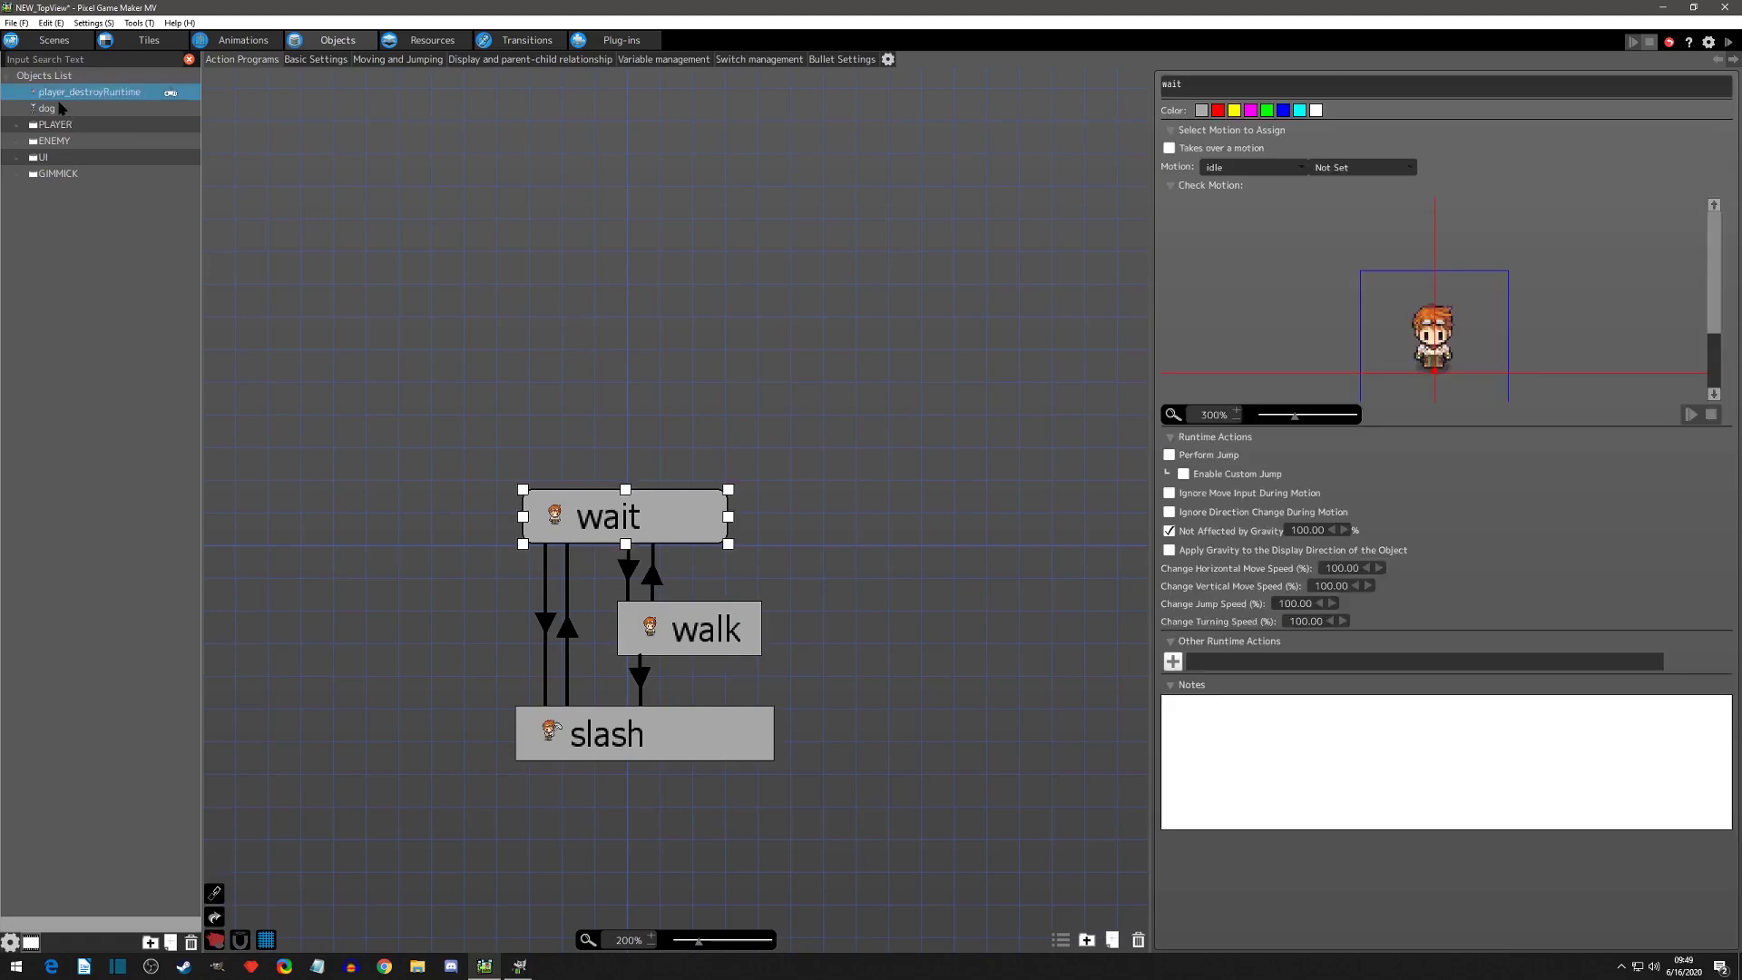
View the Restore Destroyed Object options for the dog's idle action and leave without adding the runtime action.
left_click(47, 108)
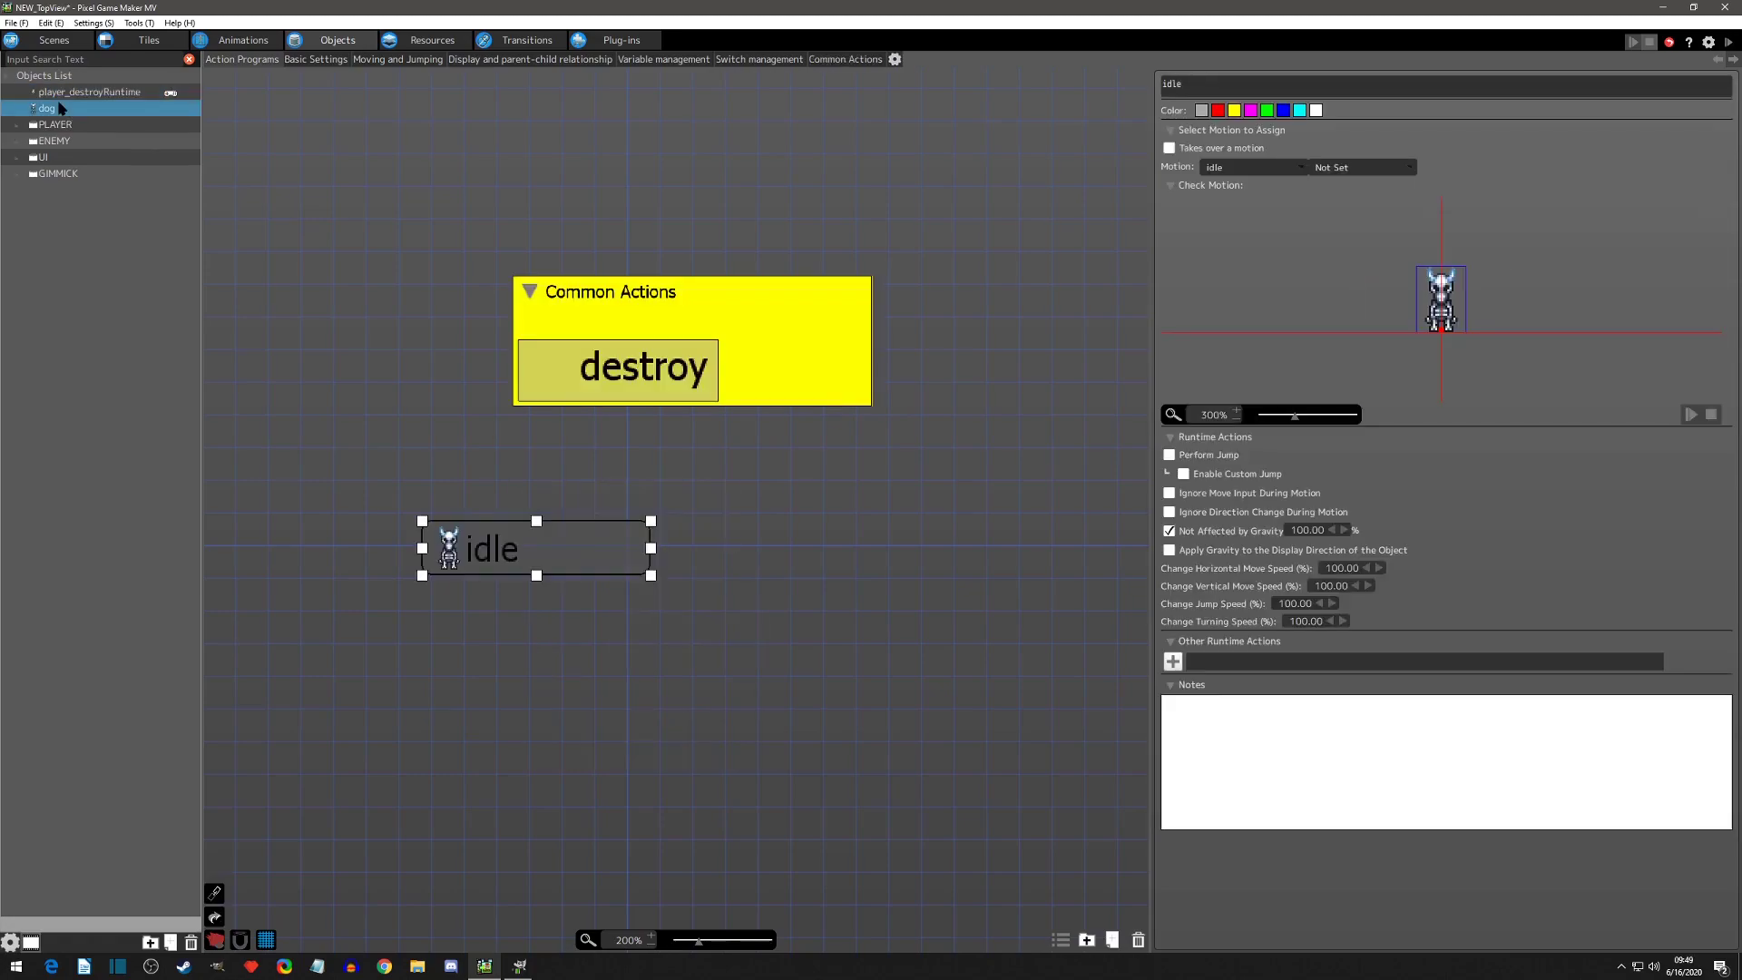
left_click(1172, 661)
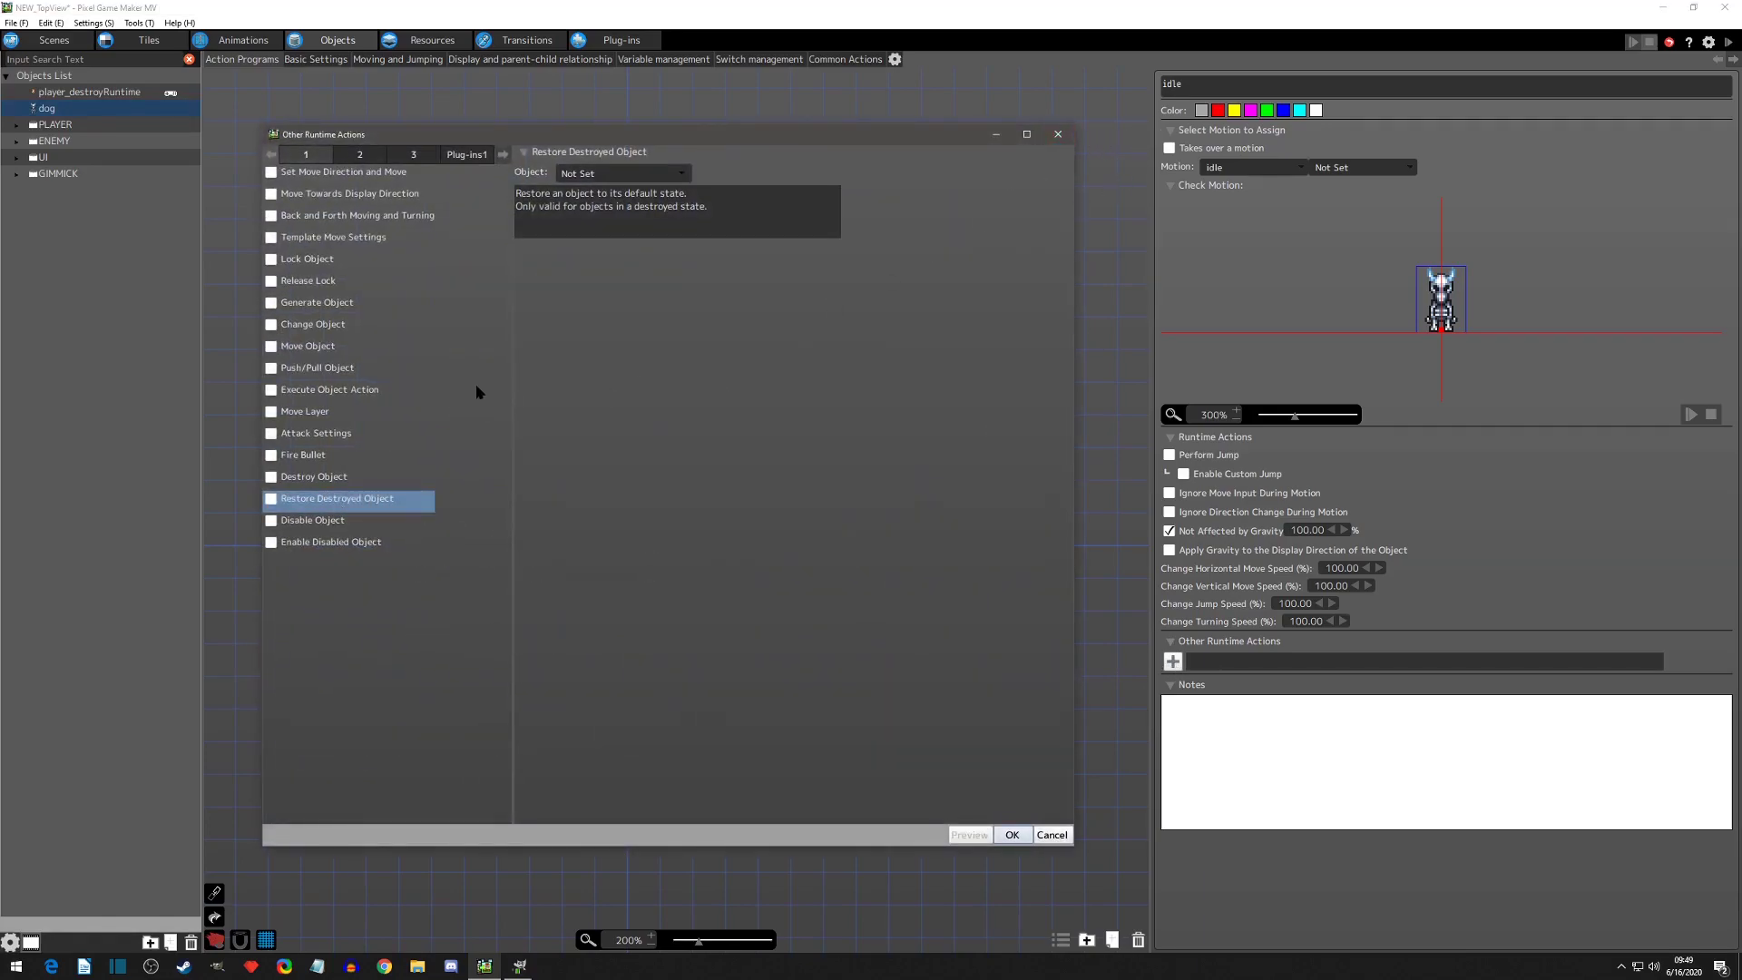
left_click(1058, 134)
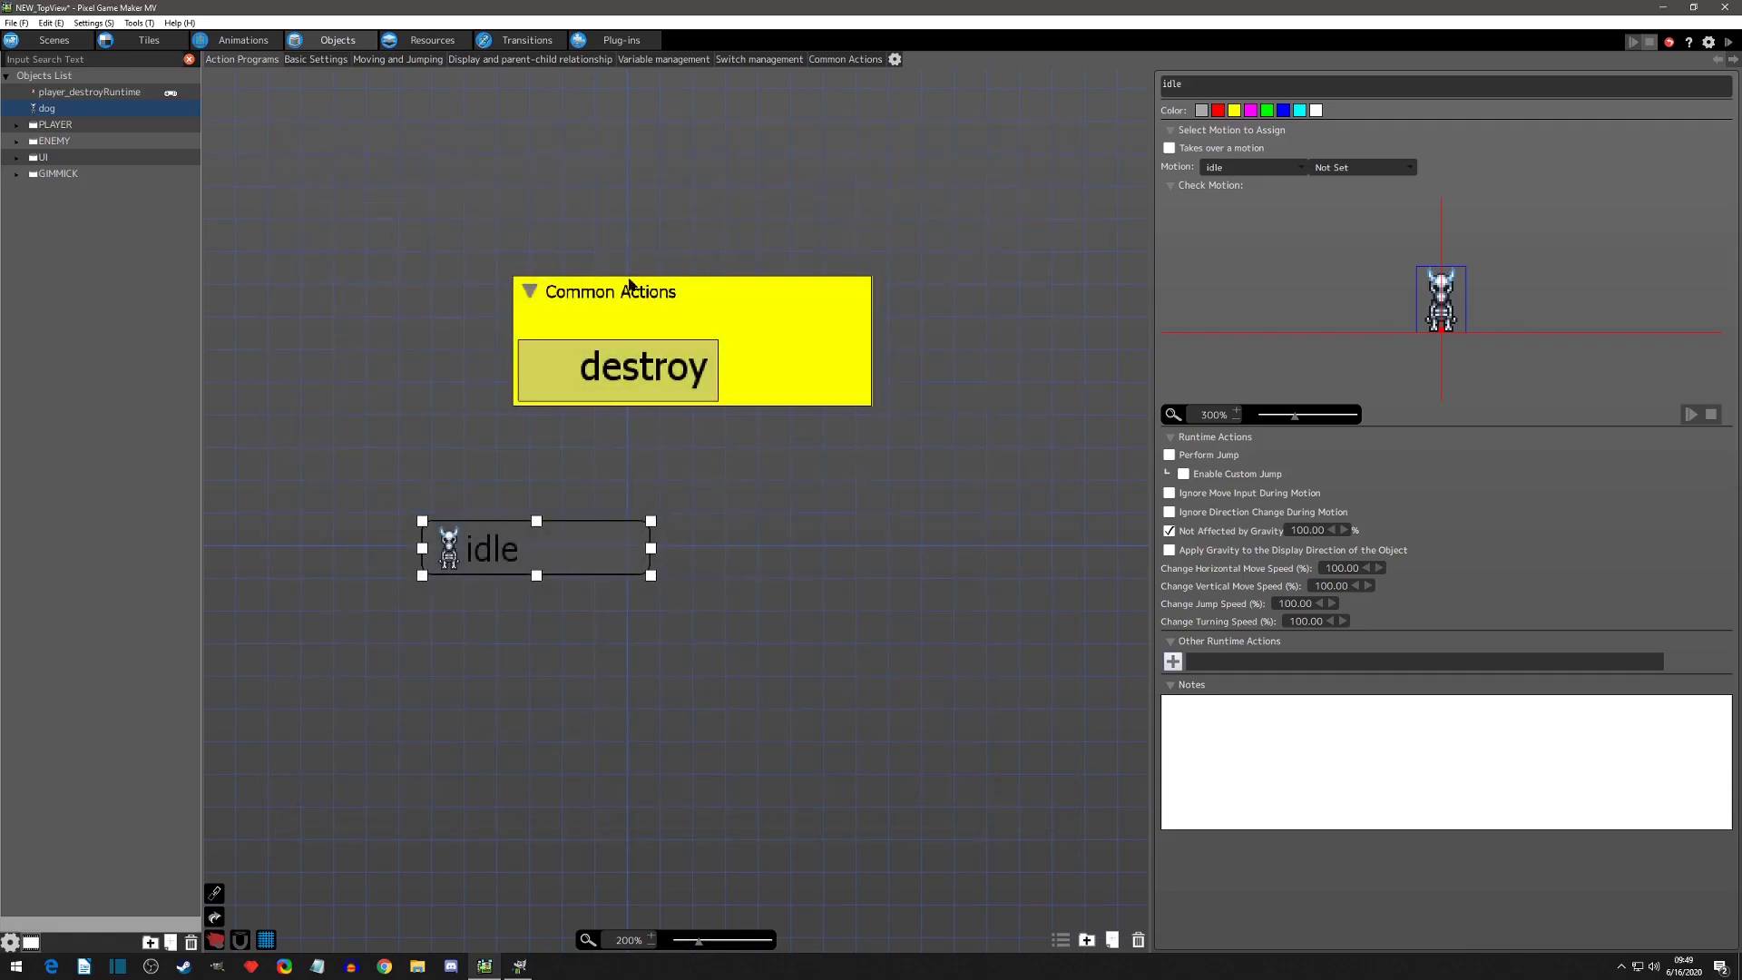
Test the dog's Scene Changed restore condition by destroying both dogs, leaving the room and re-entering it in a test play.
left_click(315, 60)
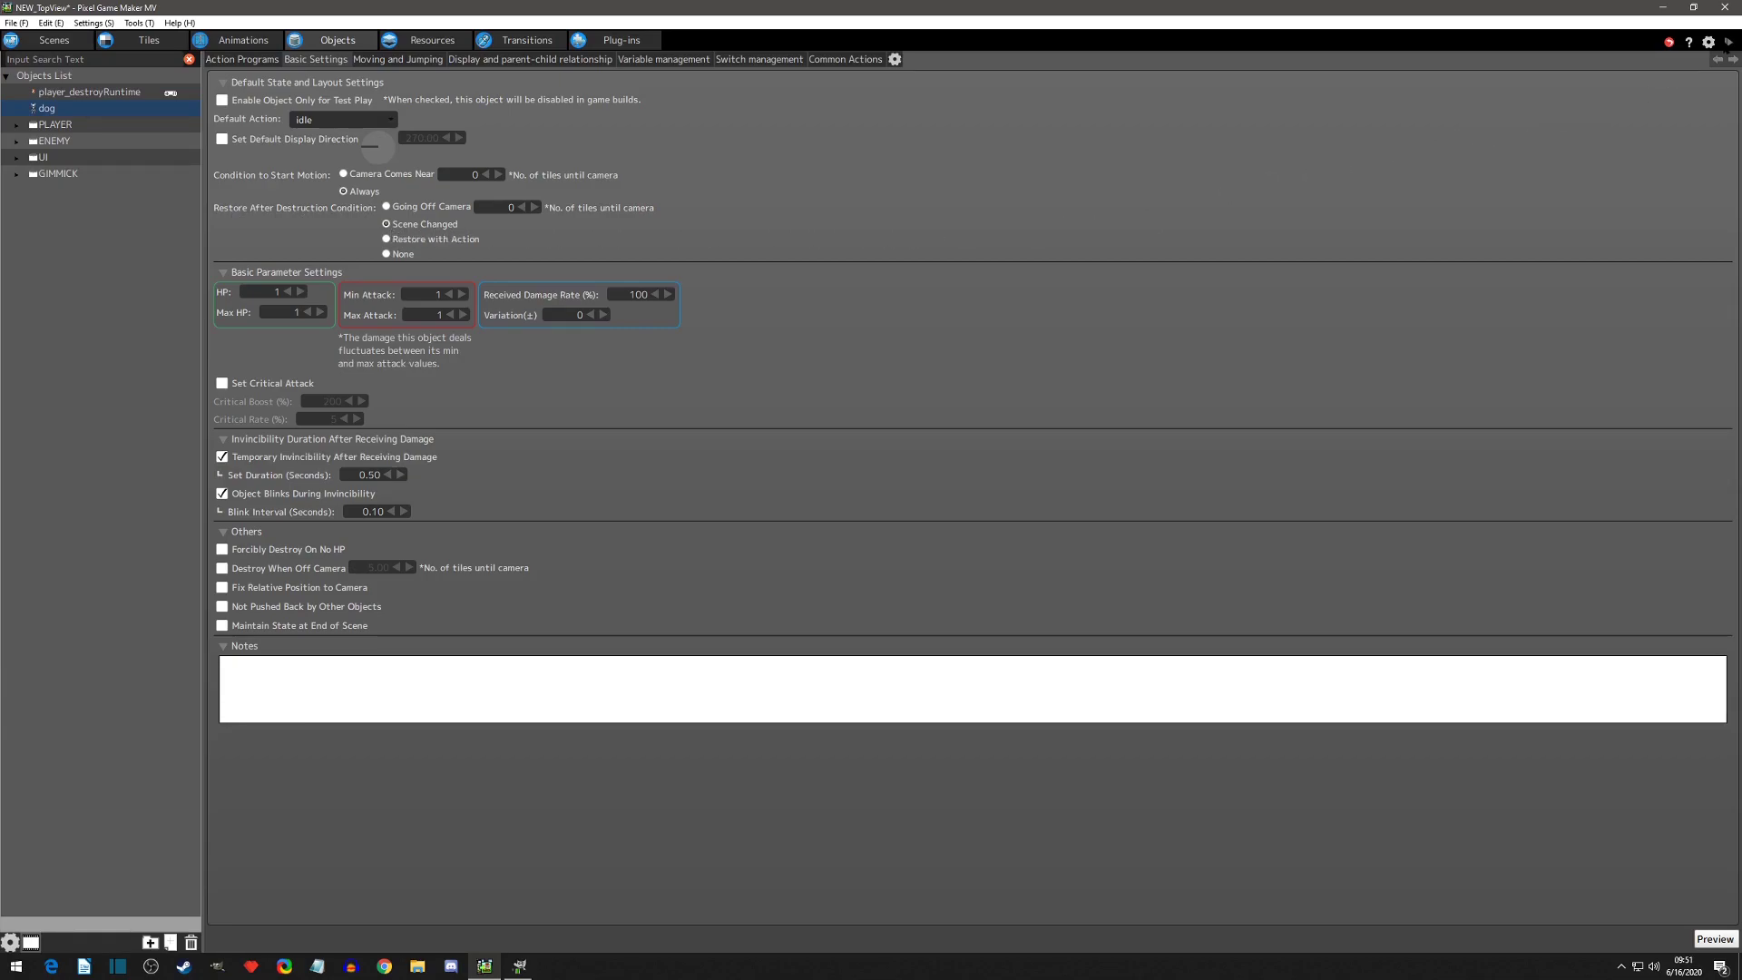
left_click(1725, 42)
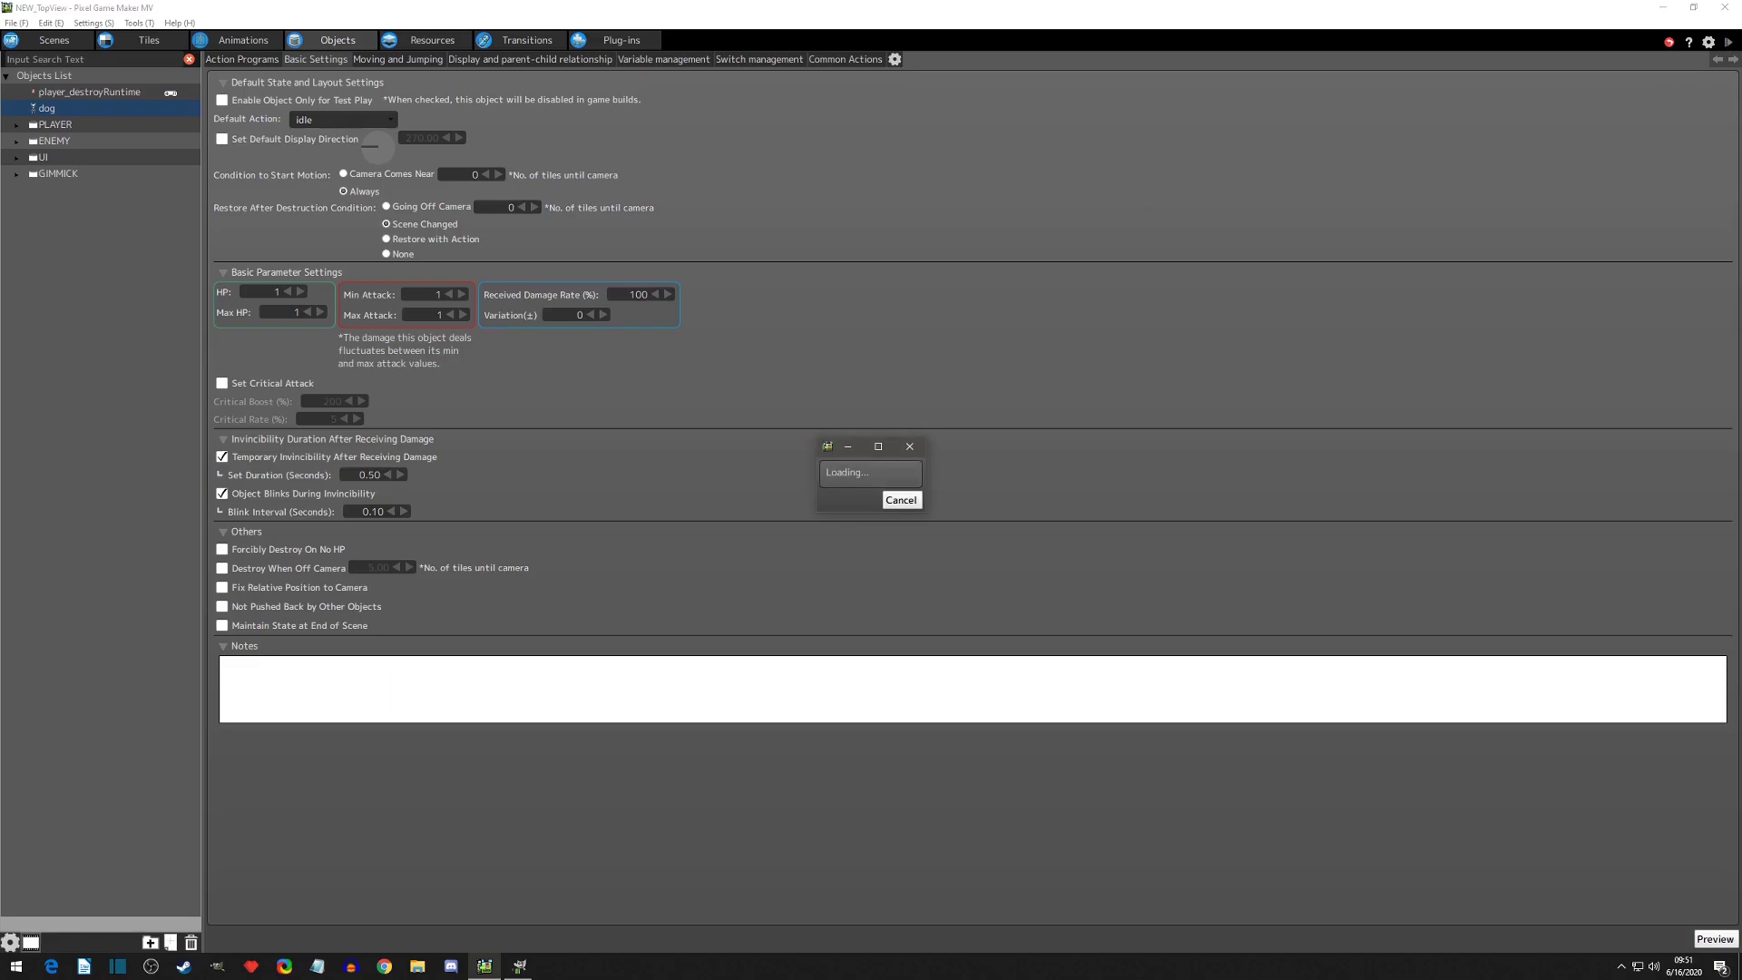
key("Left")
key("z")
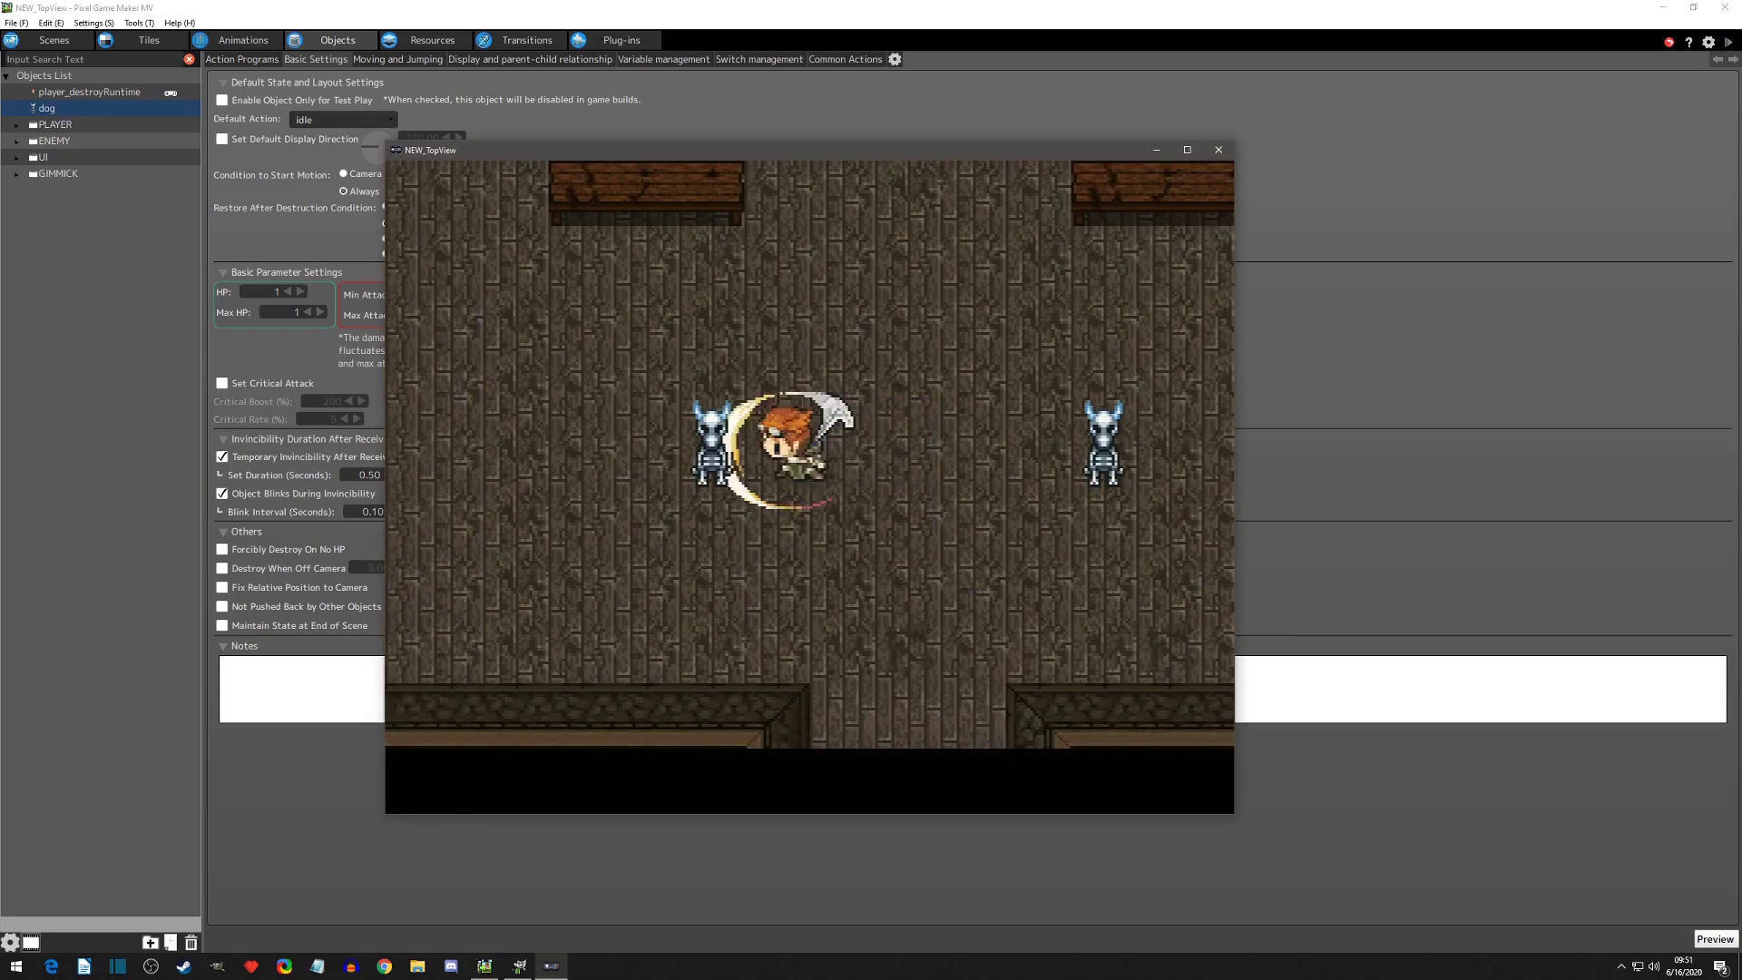
key("Right")
key("z")
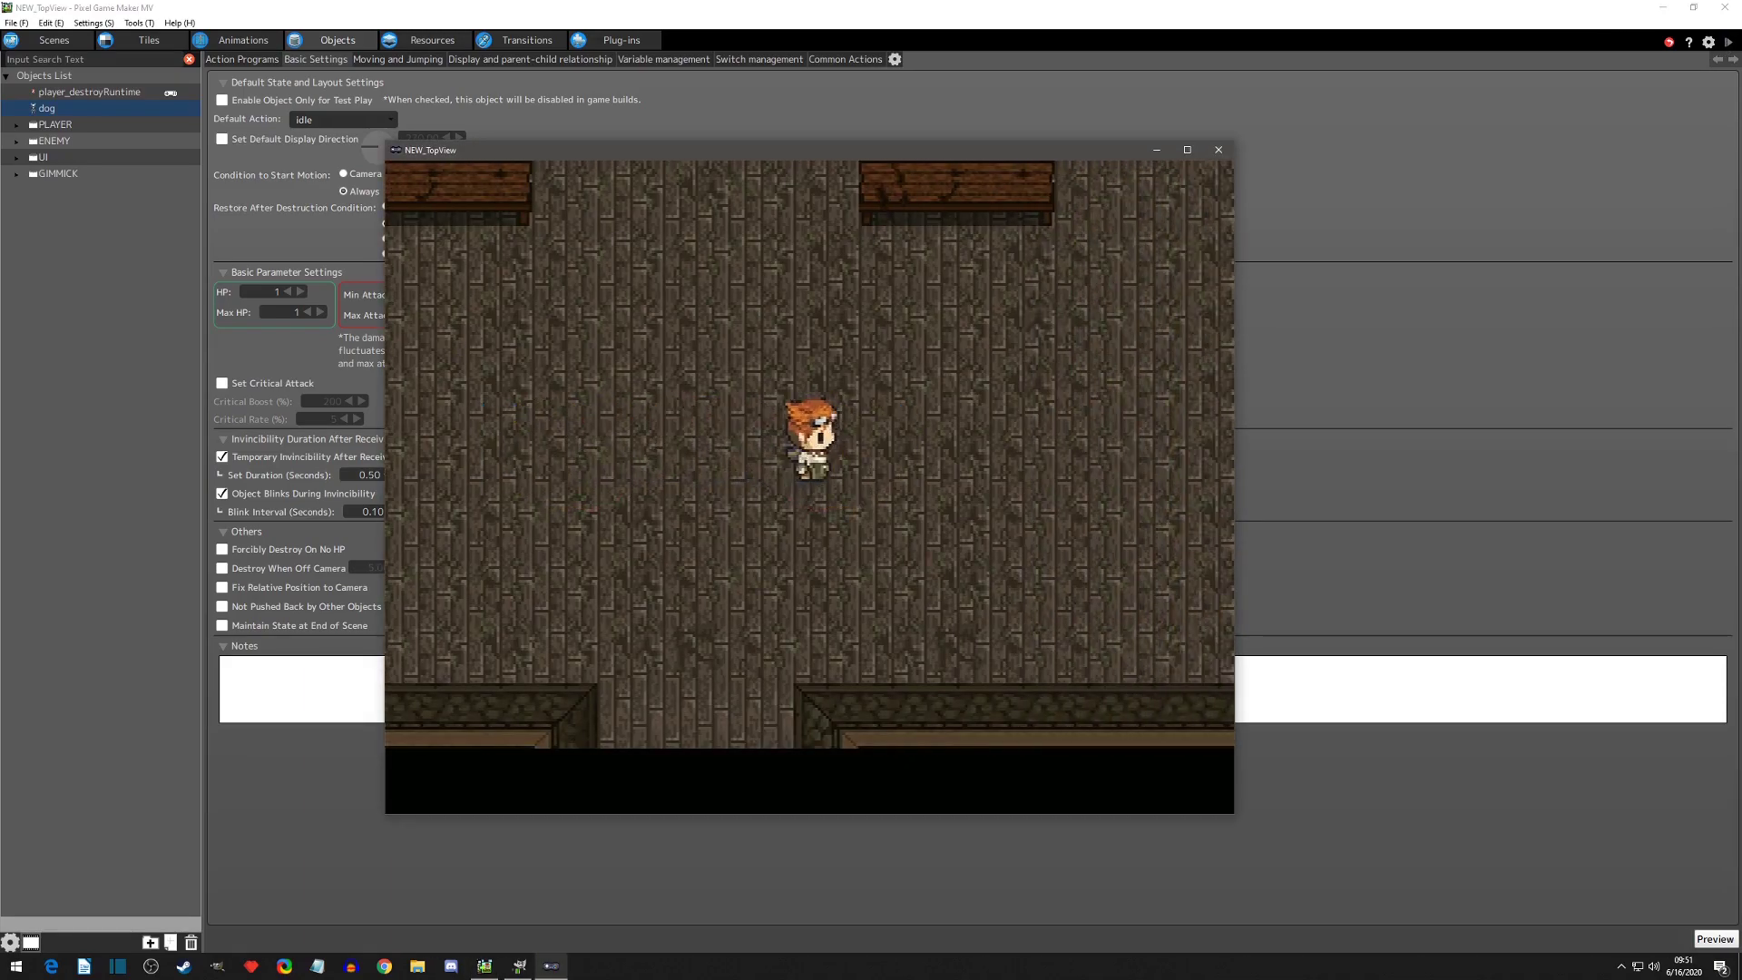
key("Left")
key("Down")
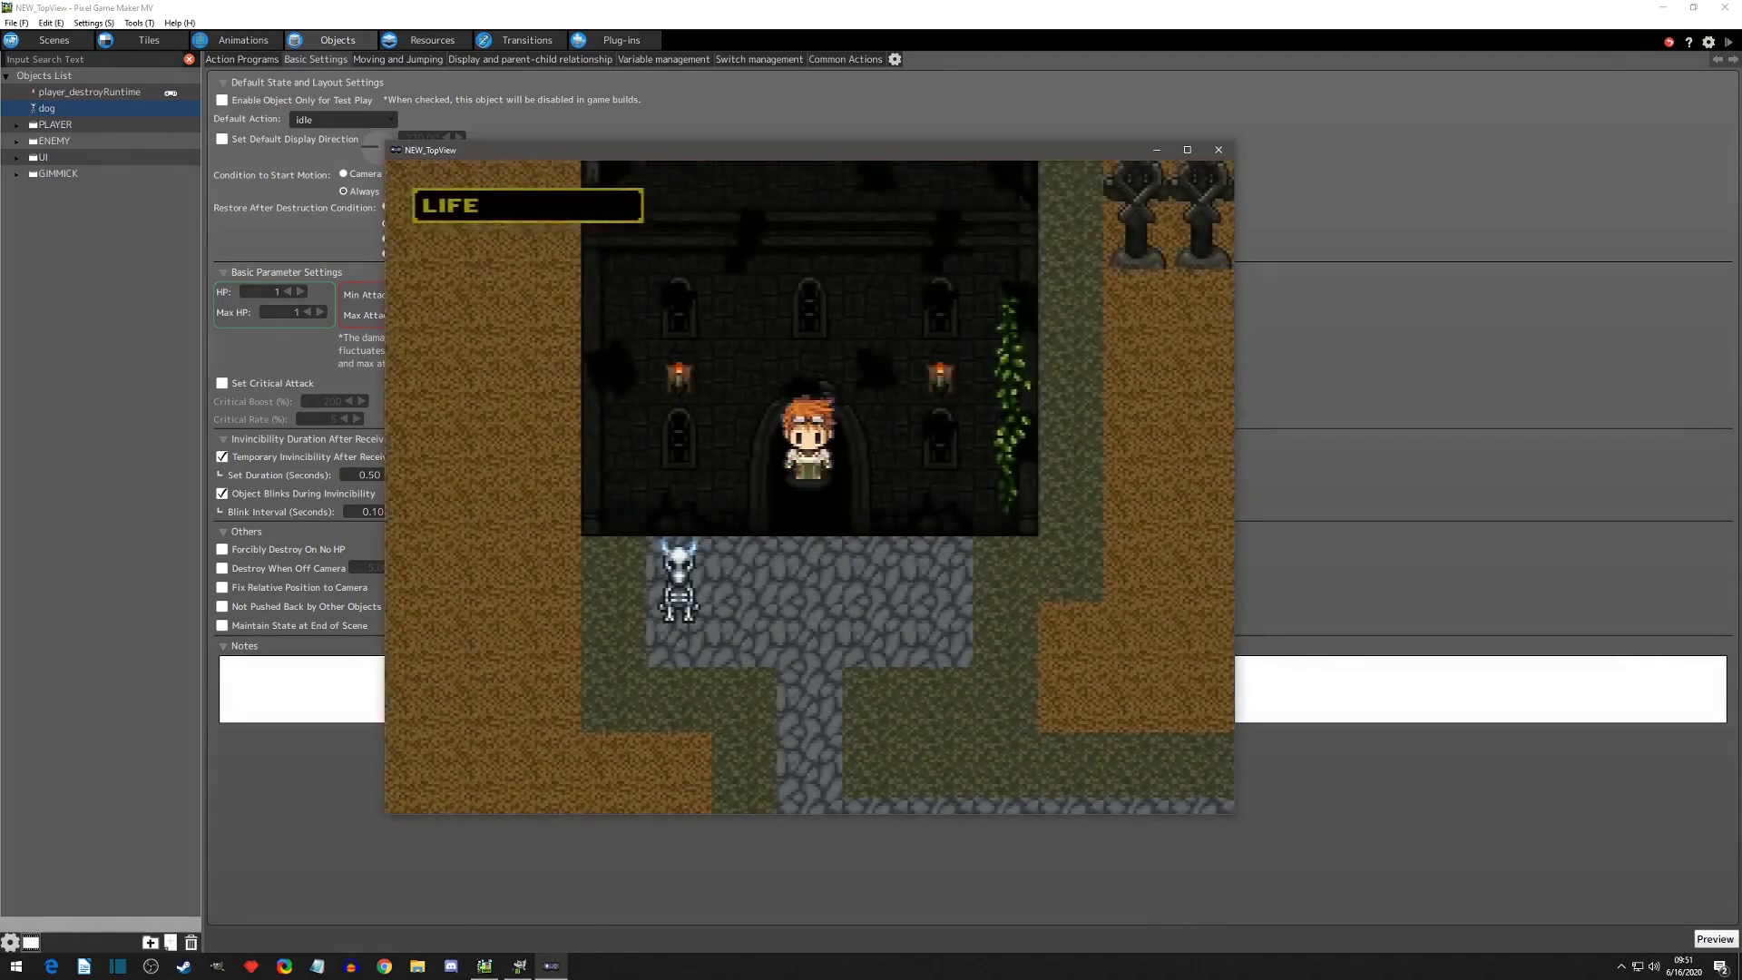
key("Up")
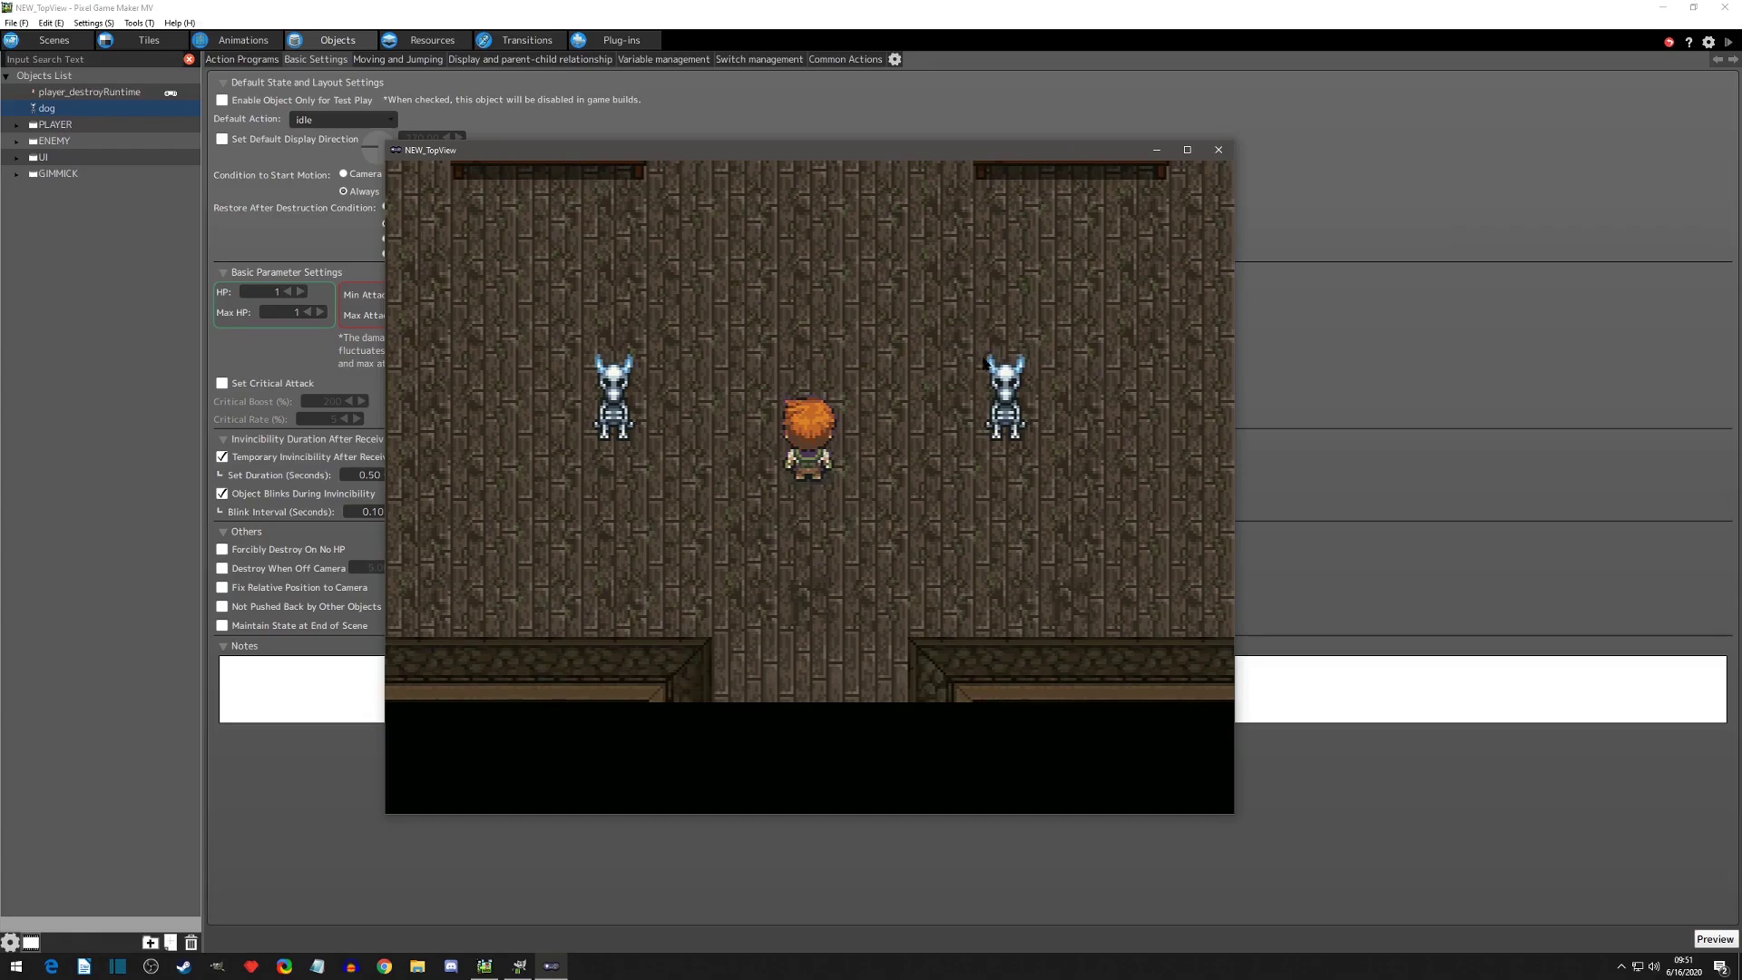
left_click(1218, 151)
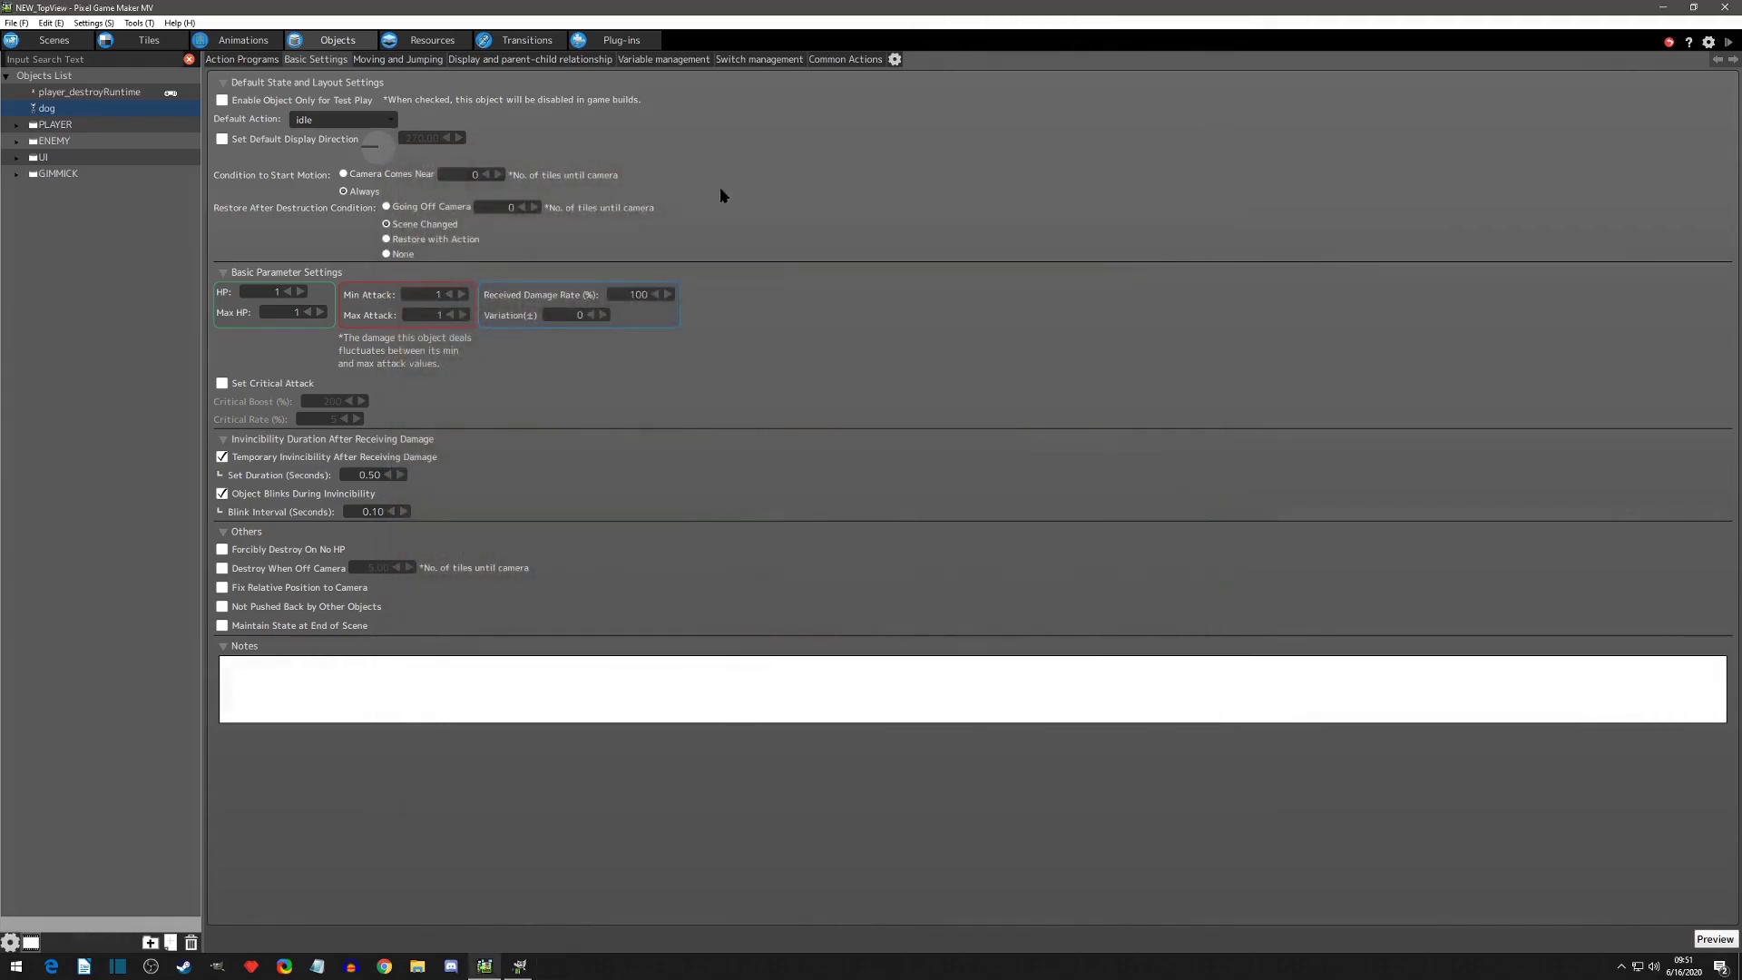
Set the dog's Restore After Destruction Condition to Going Off Camera and test it by destroying both dogs and walking away and back.
left_click(394, 211)
left_click(1729, 43)
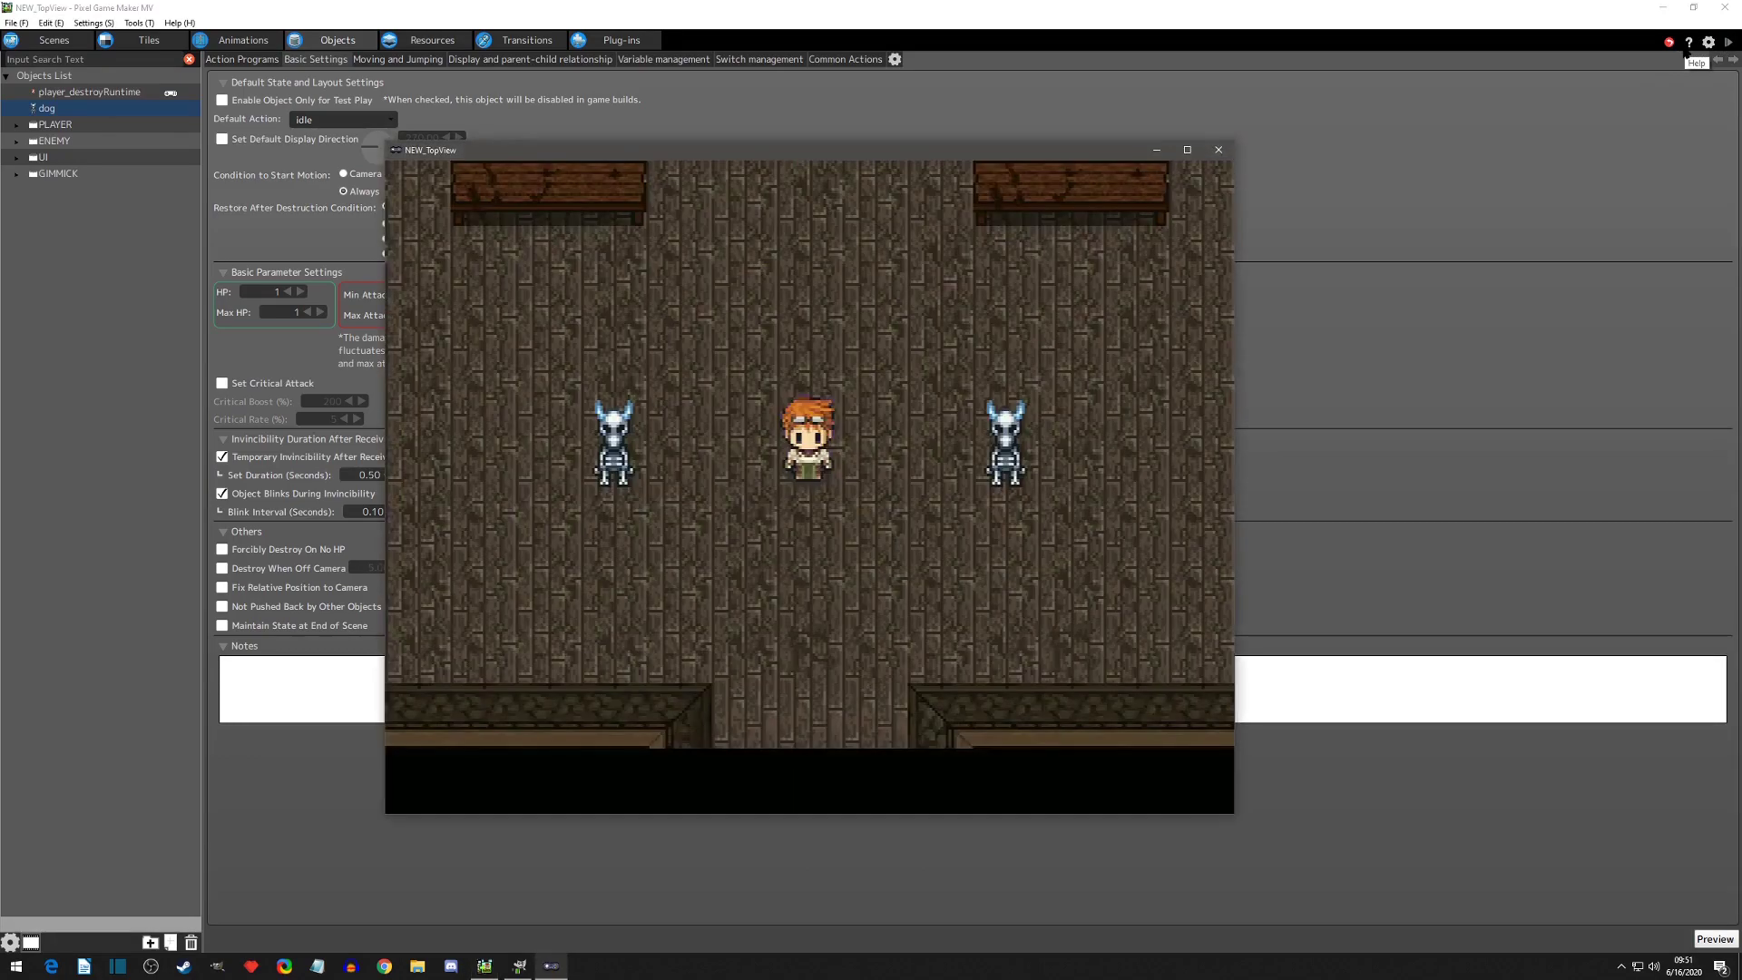
key("Left")
key("z")
key("Right")
key("z")
key("Left")
key("Up")
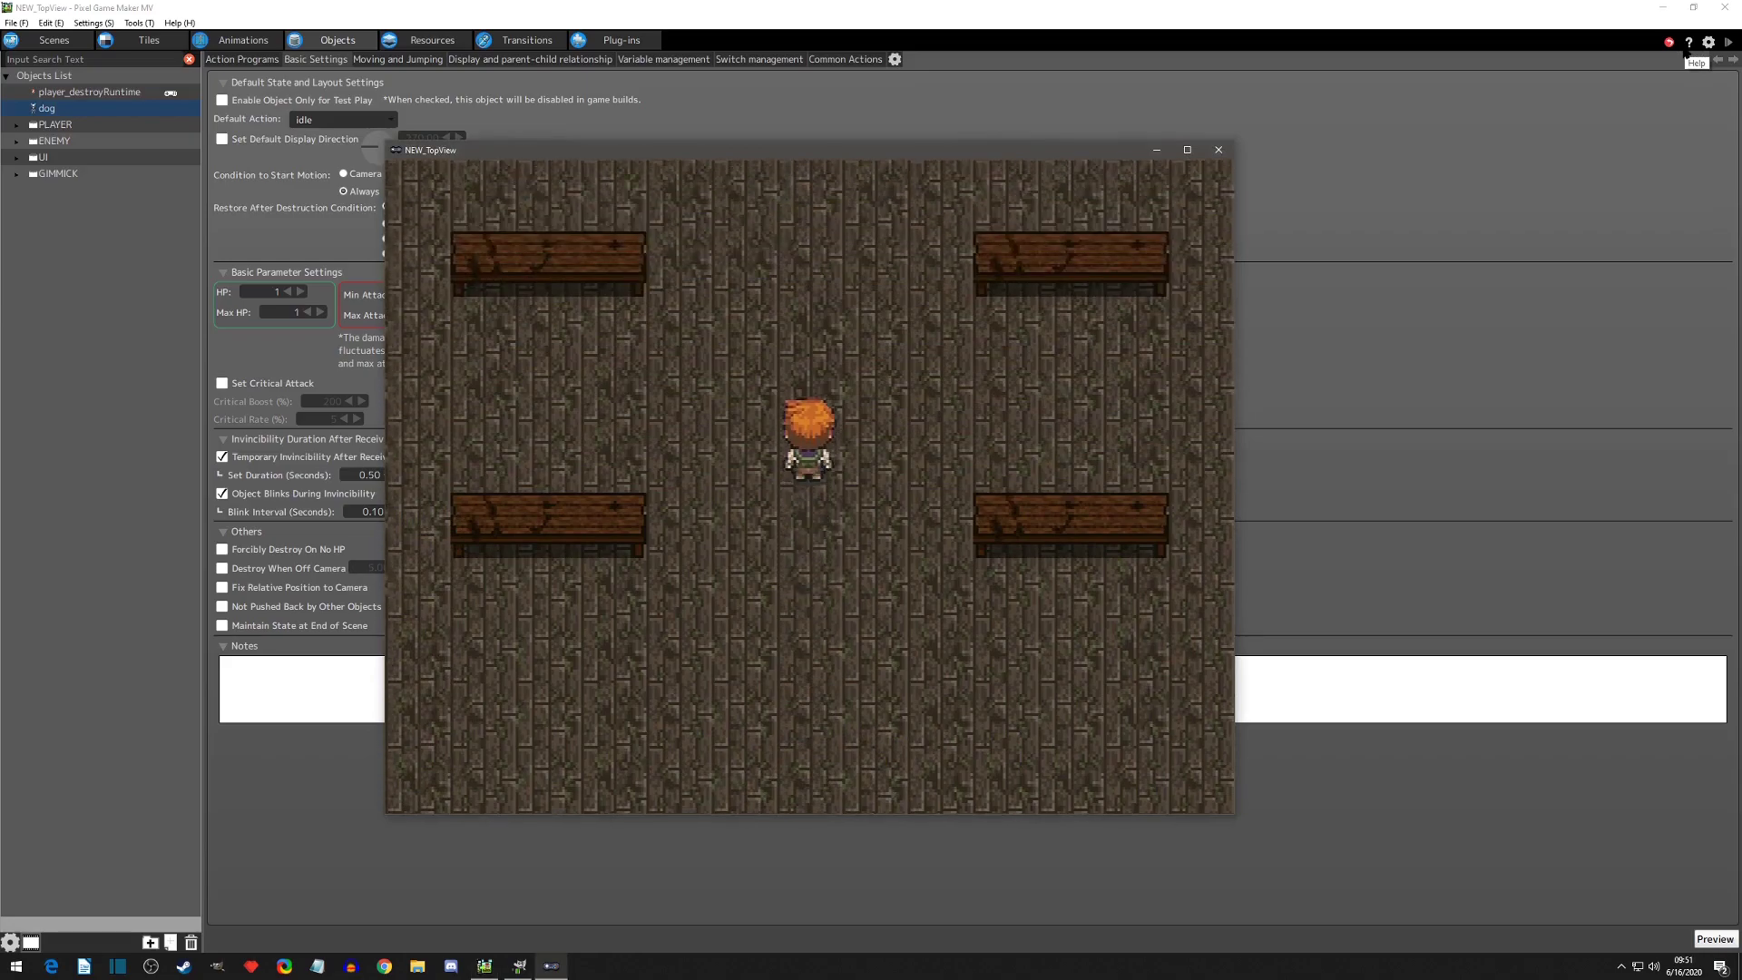
key("Down")
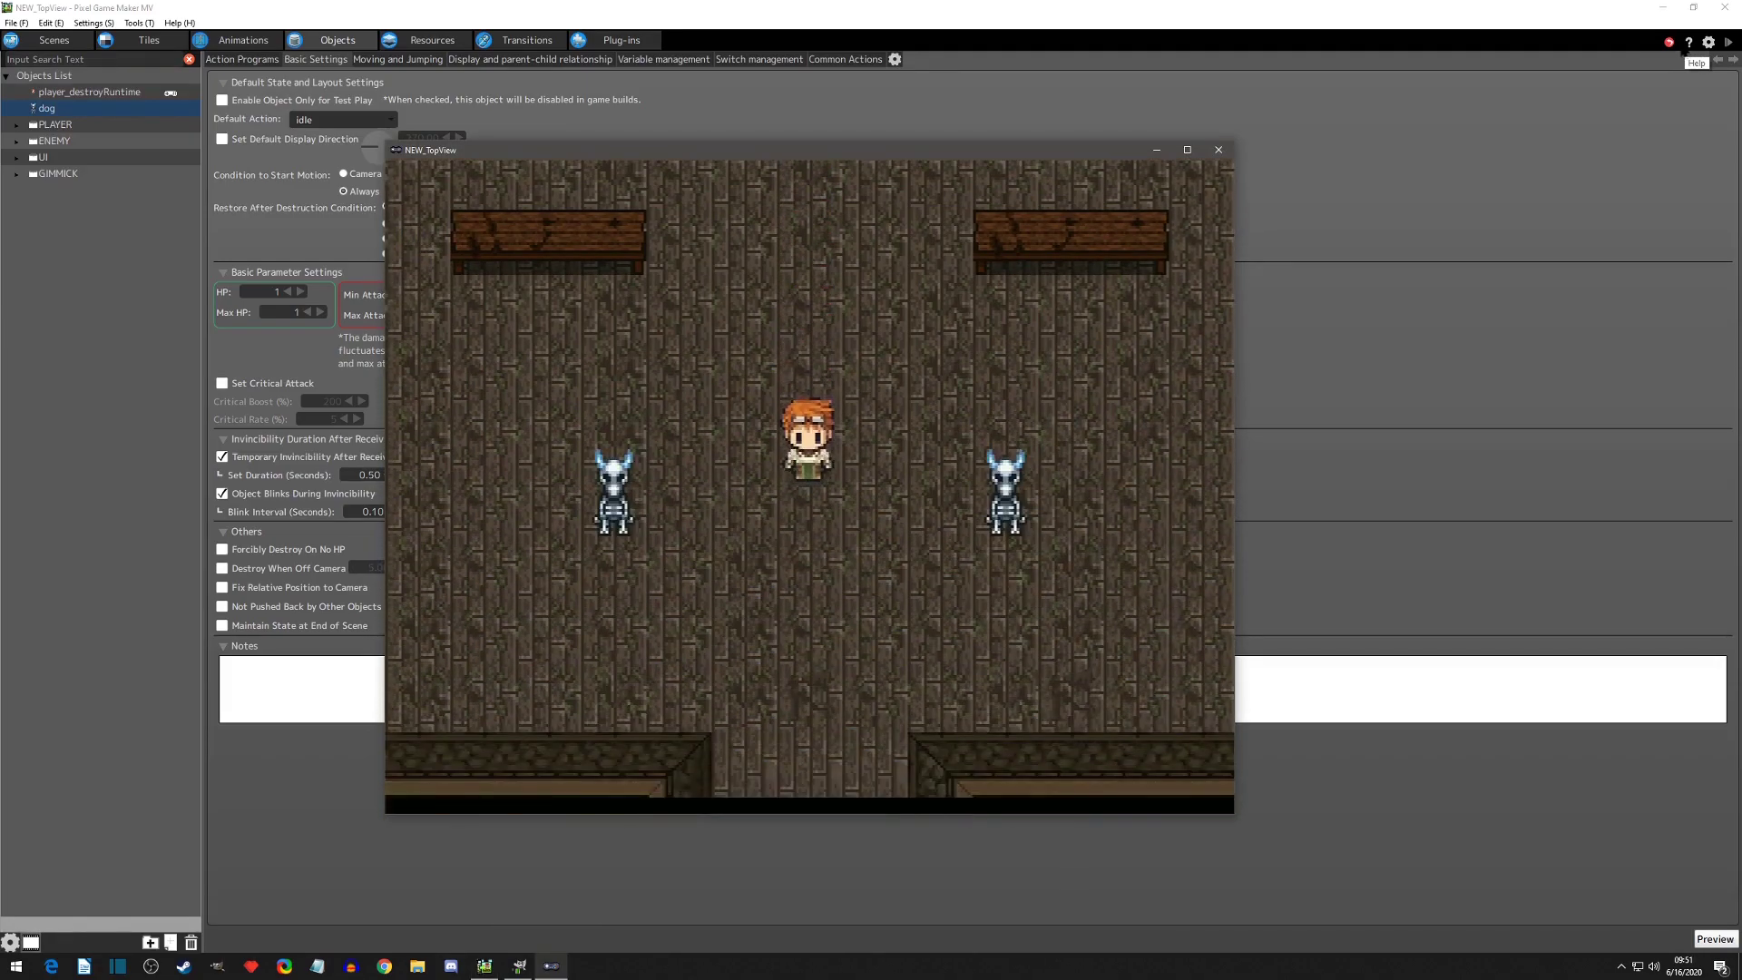
left_click(1218, 150)
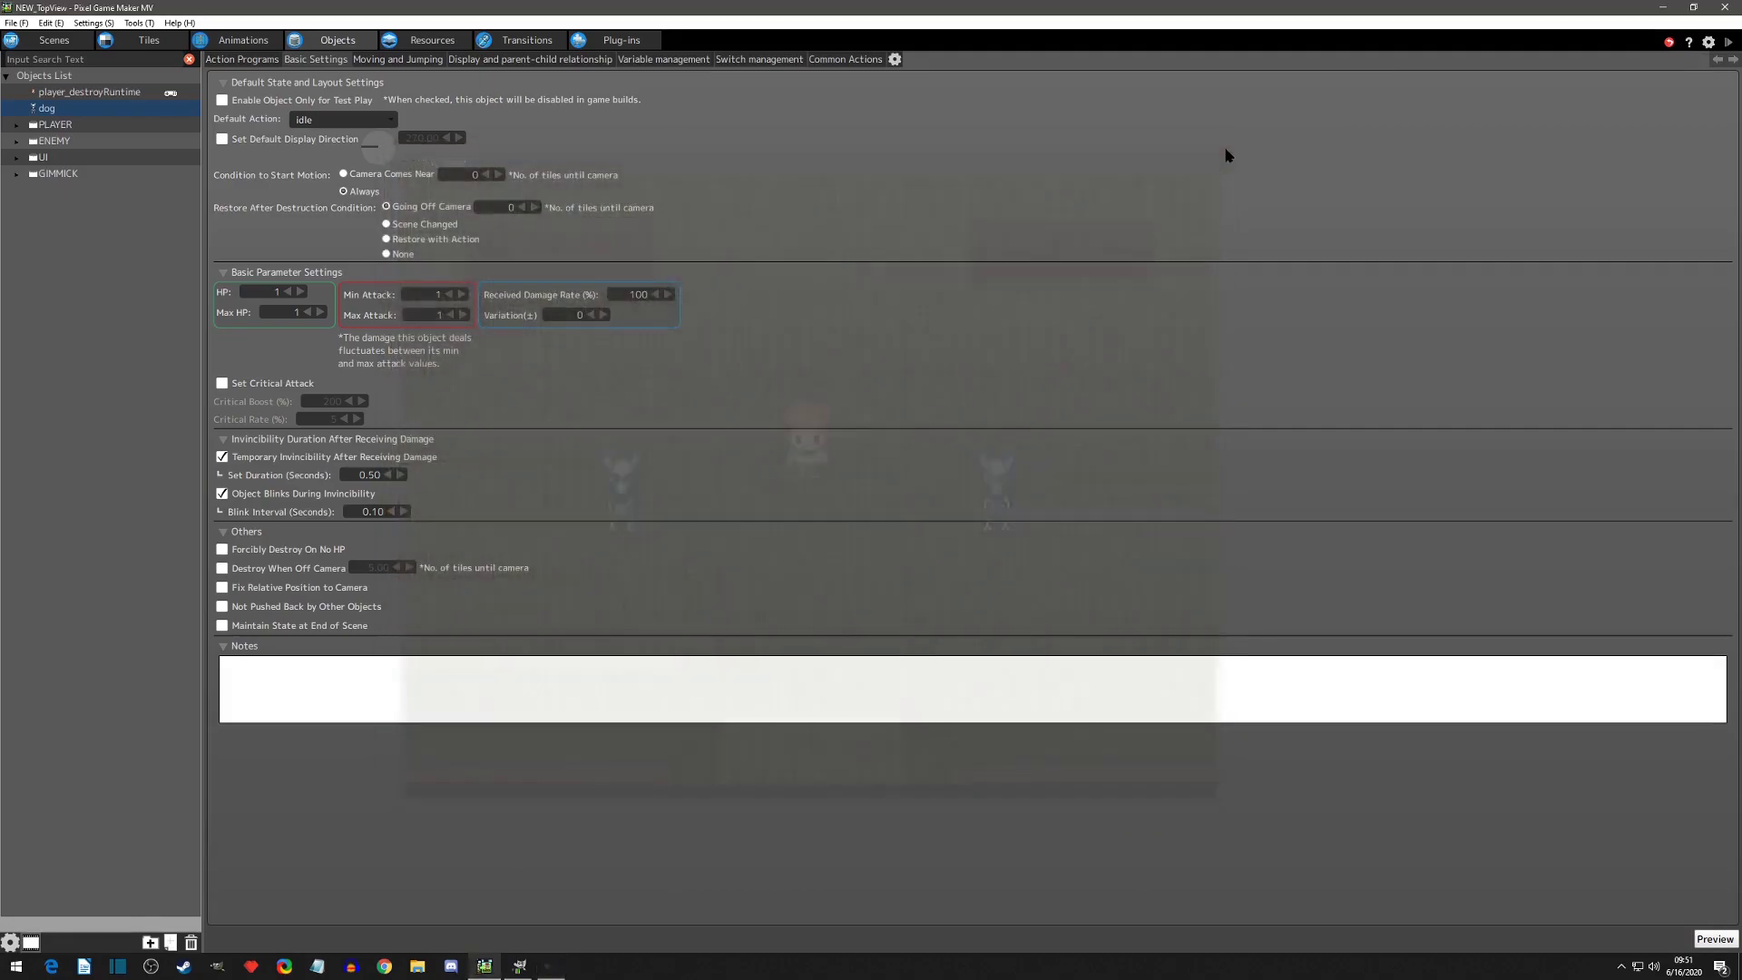
Set the dog's Restore After Destruction Condition to Restore with Action and open the action program of player_destroyRuntime.
left_click(388, 241)
left_click(90, 92)
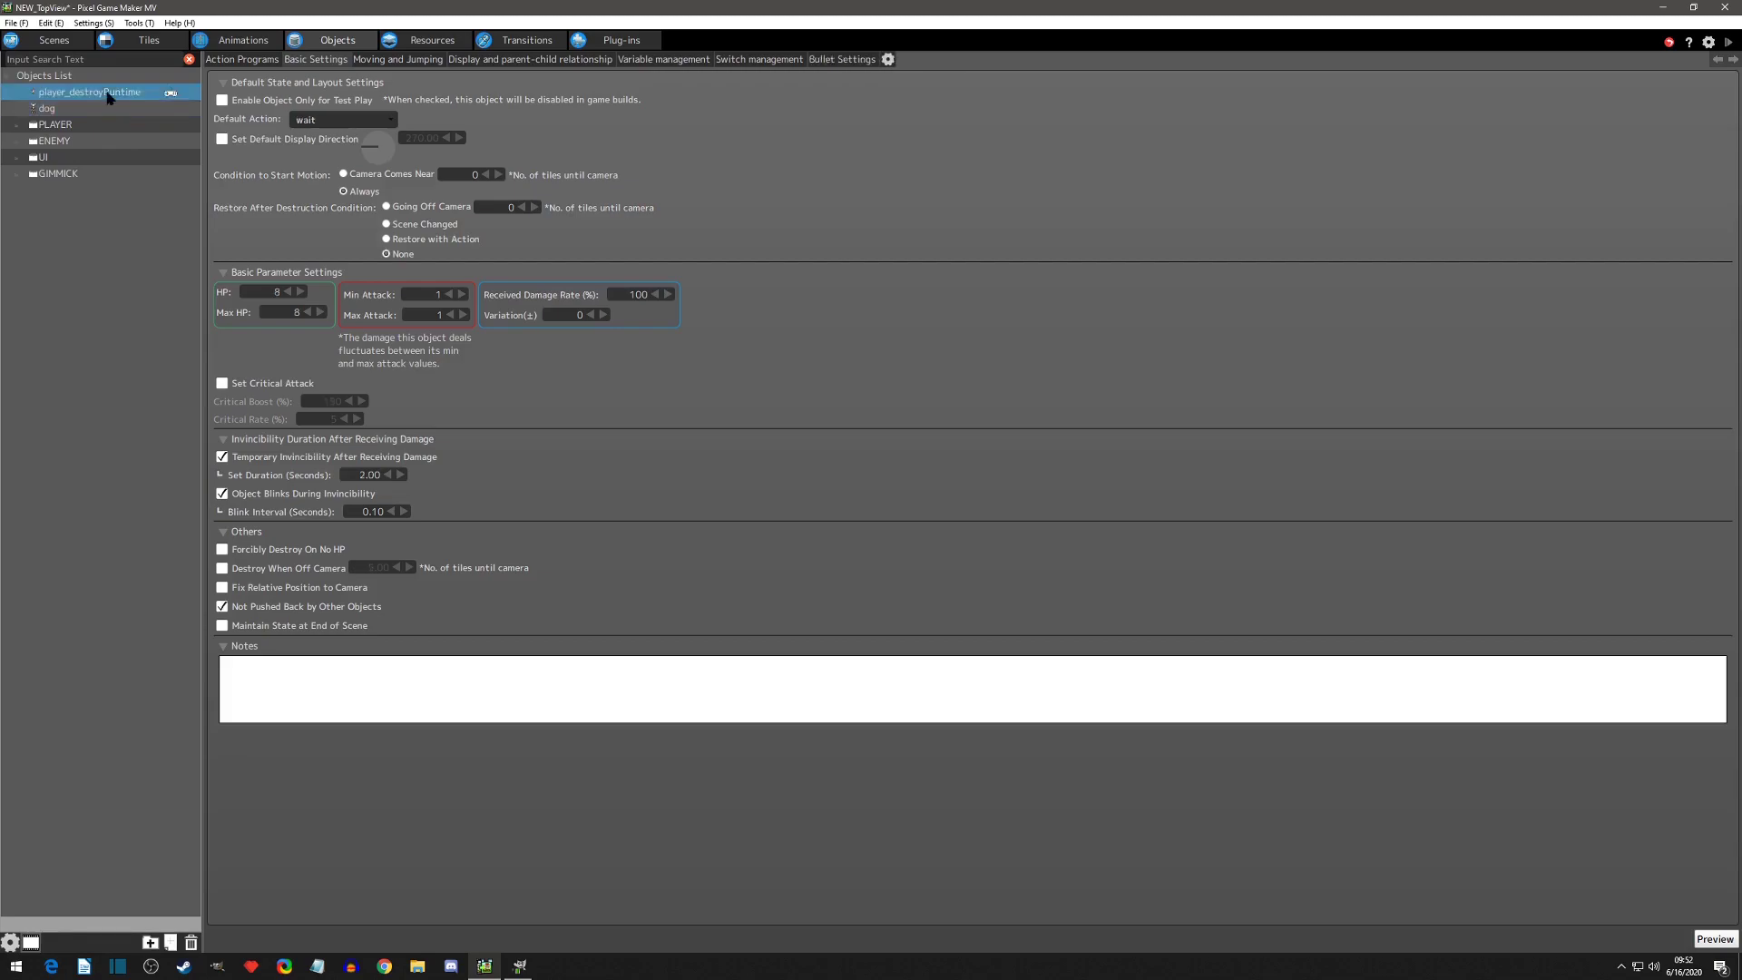
left_click(222, 60)
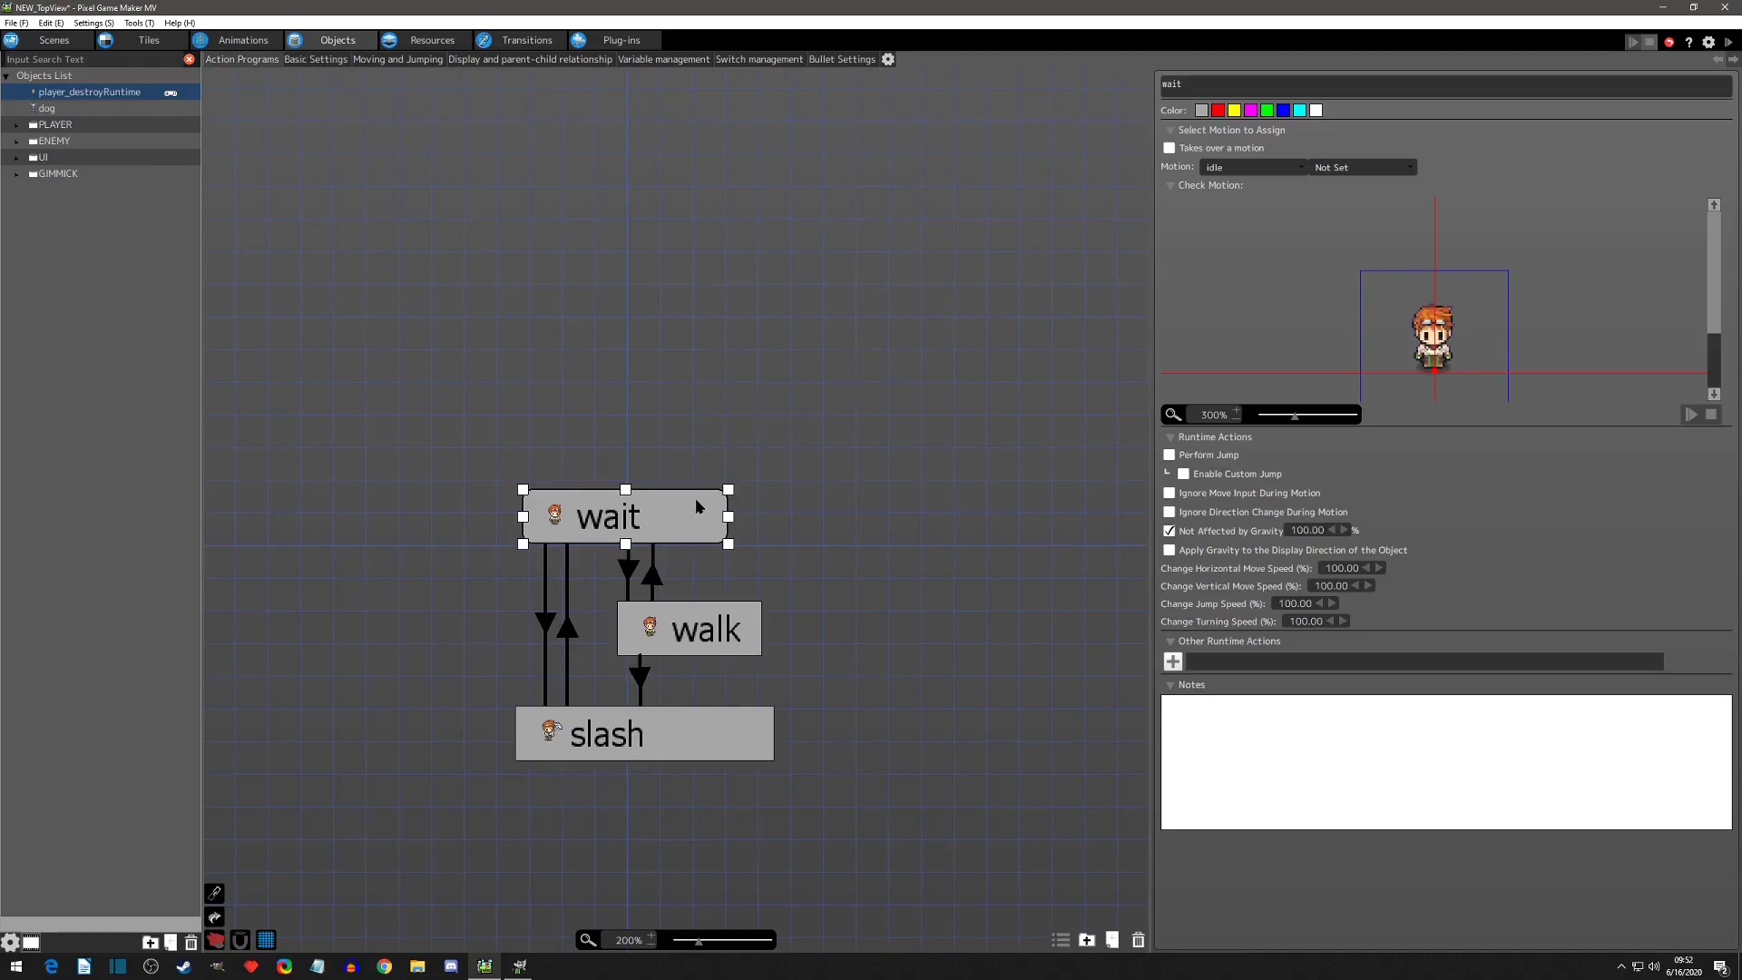
Duplicate the wait action, place the copy above the original in the action program and name it restore.
key("ctrl+c")
left_click(704, 427)
key("ctrl+v")
left_click_drag(745, 442, 730, 375)
type("restory")
key("BackSpace")
type("e")
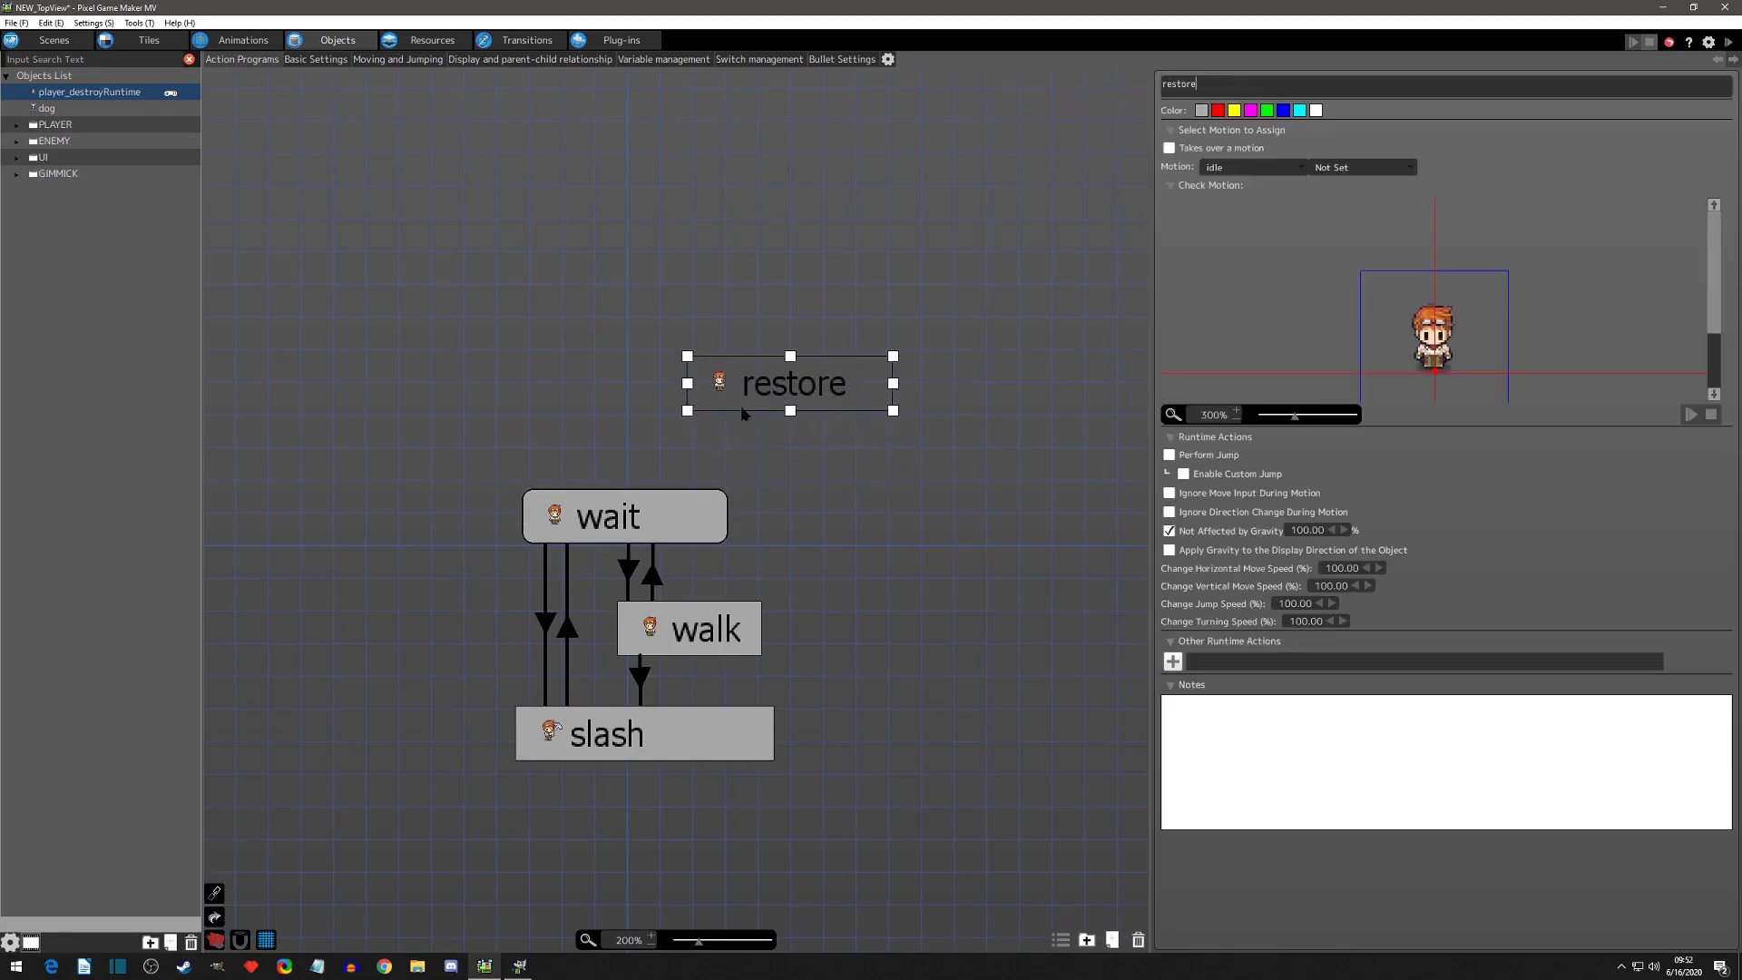
left_click_drag(751, 401, 726, 393)
Link the wait action to restore and make the B key being pressed its input condition.
right_click(656, 508)
left_click(673, 531)
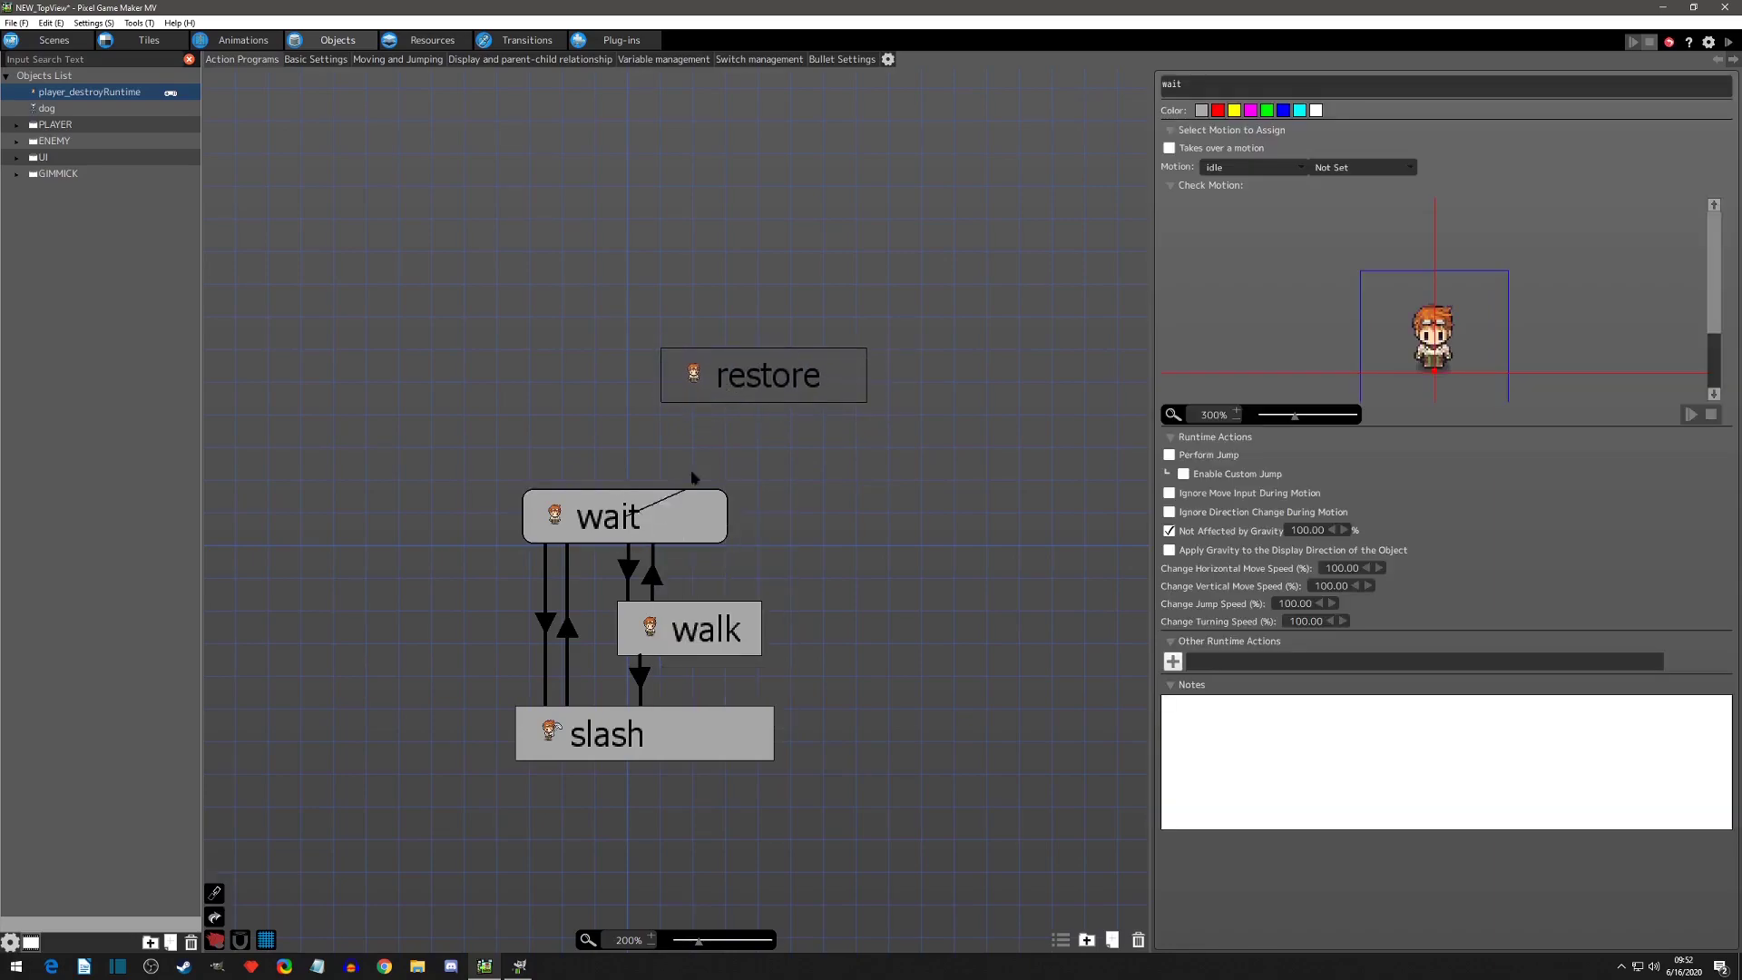
left_click(712, 382)
left_click(1169, 269)
left_click(1173, 290)
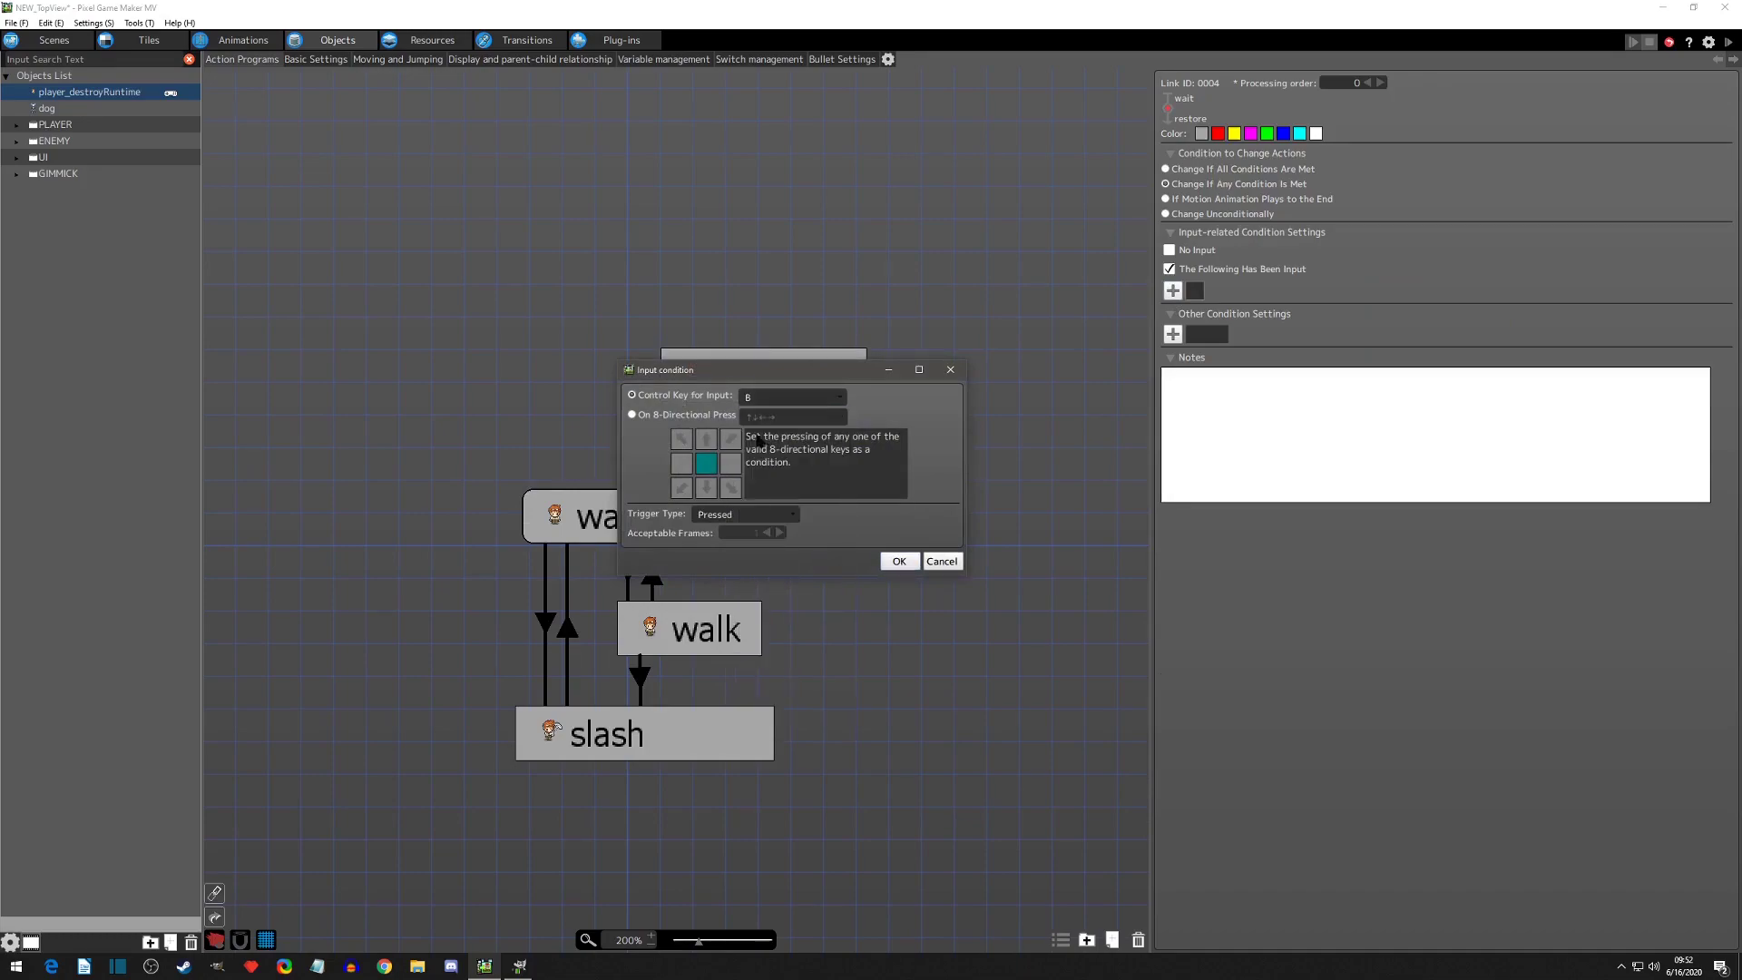
left_click(898, 561)
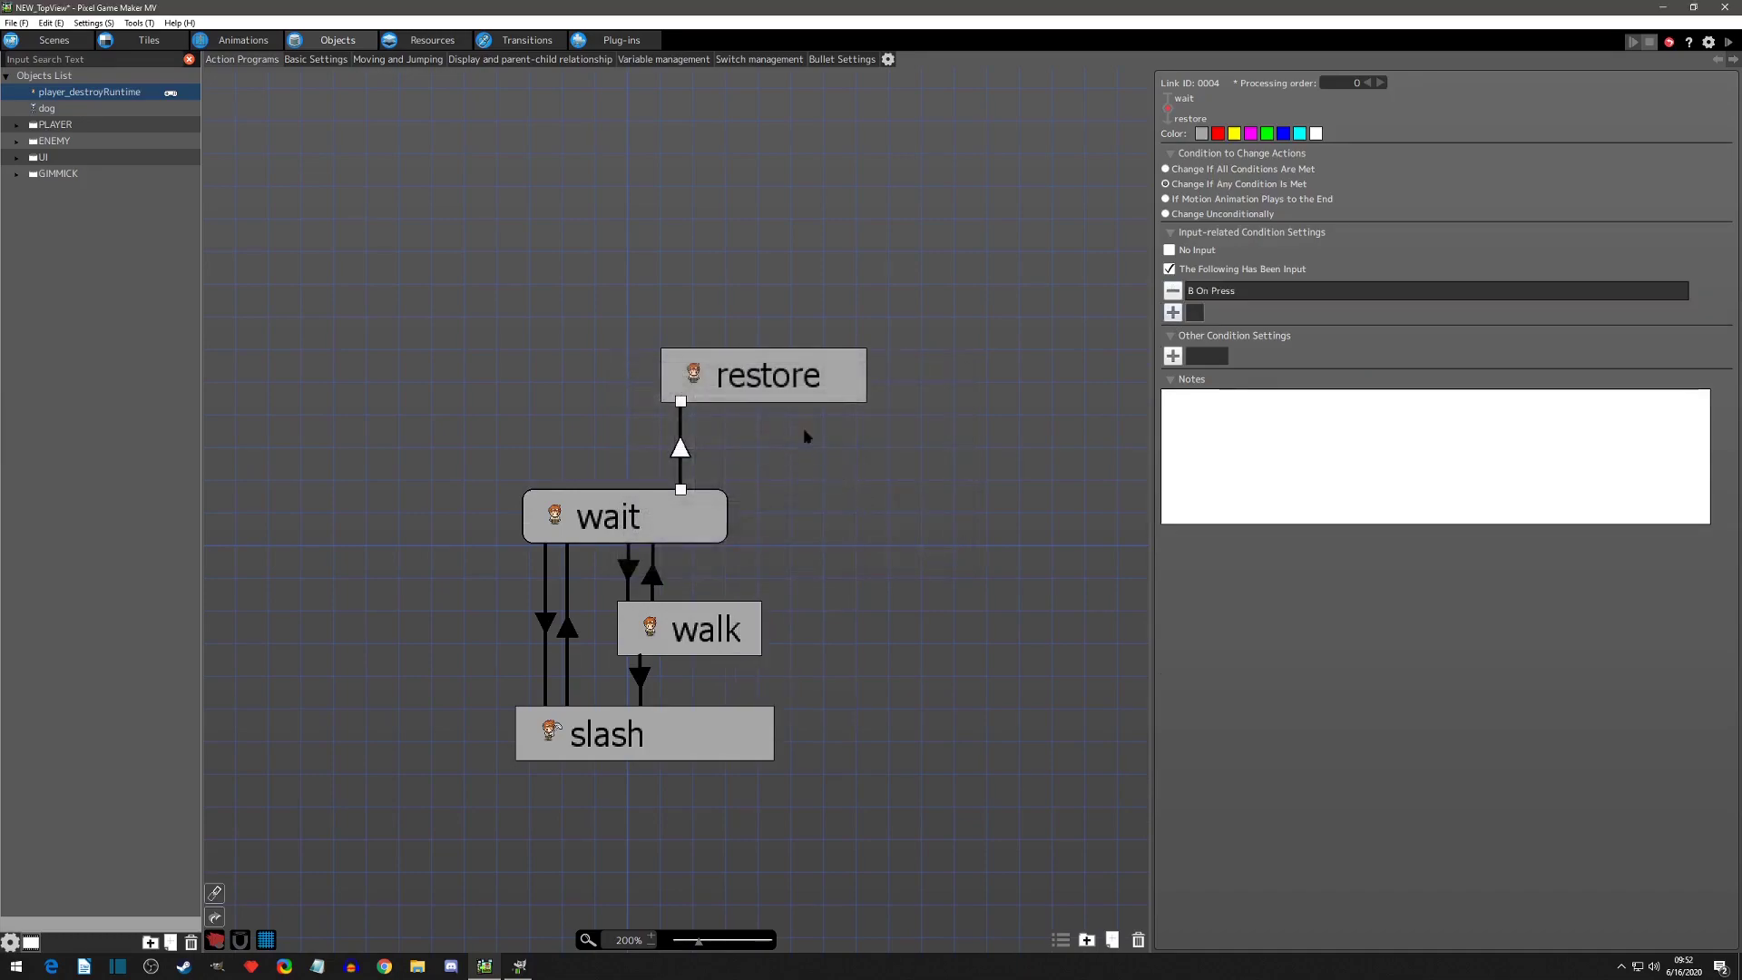
Add a Restore Destroyed Object runtime action targeting the dog to the restore action.
left_click(826, 400)
left_click(1173, 661)
left_click(270, 498)
left_click(622, 172)
left_click(599, 223)
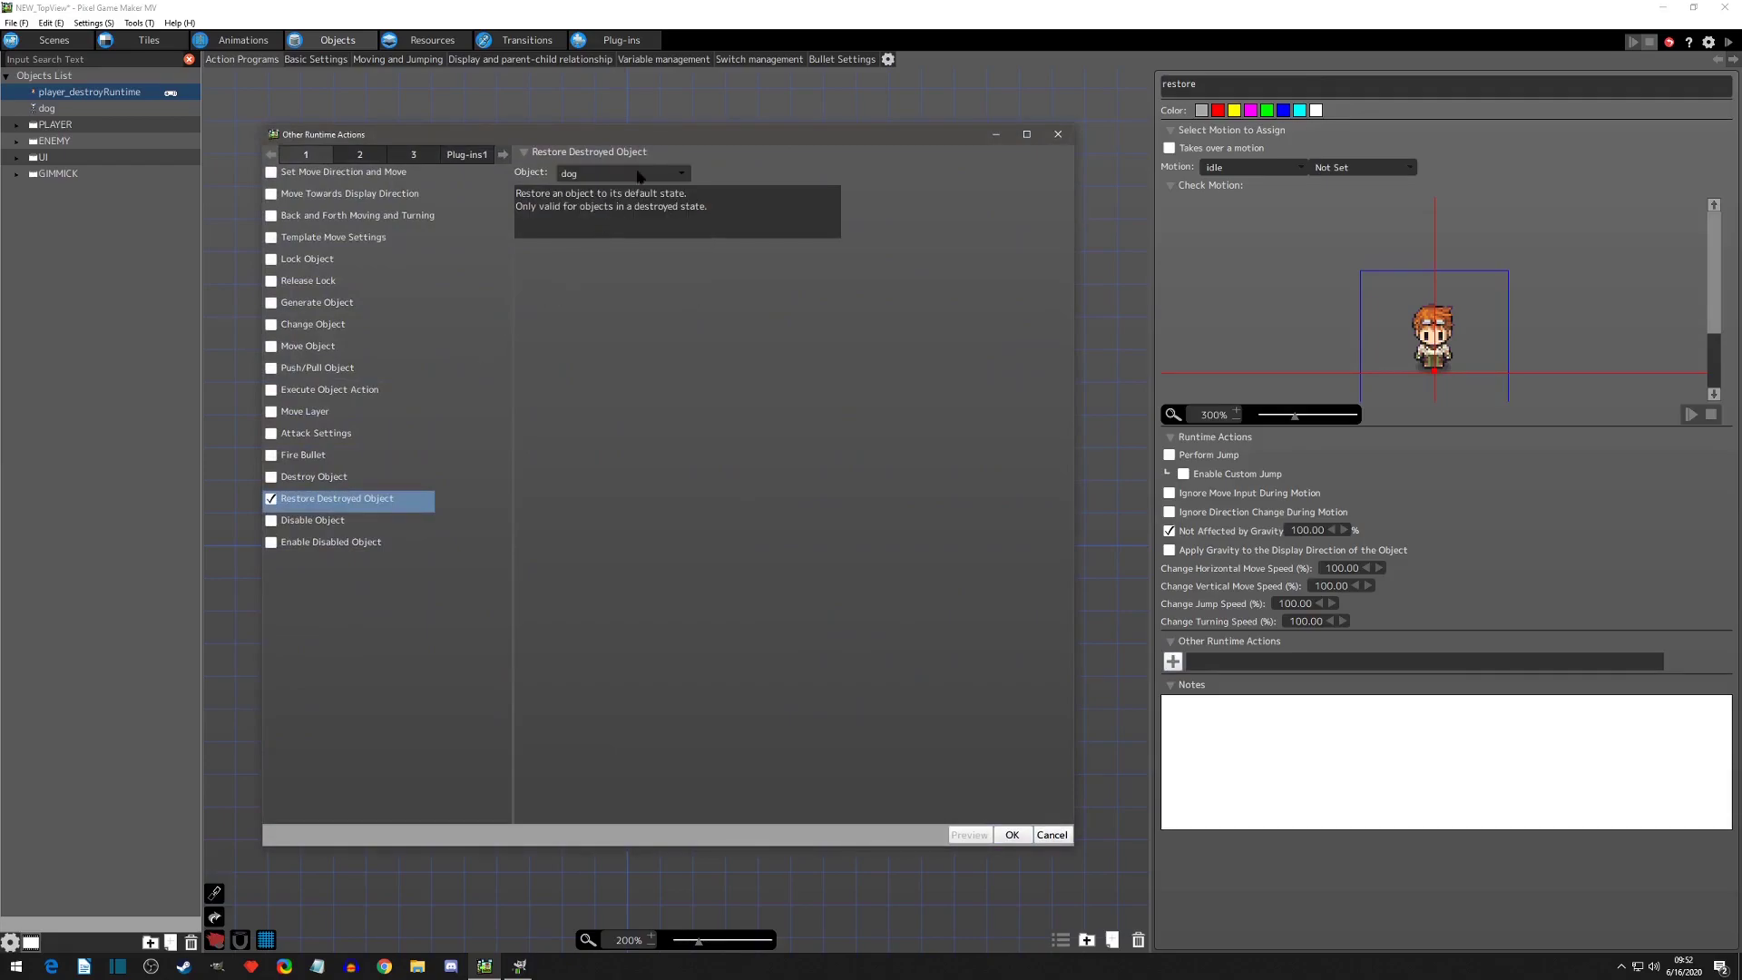
left_click(1011, 835)
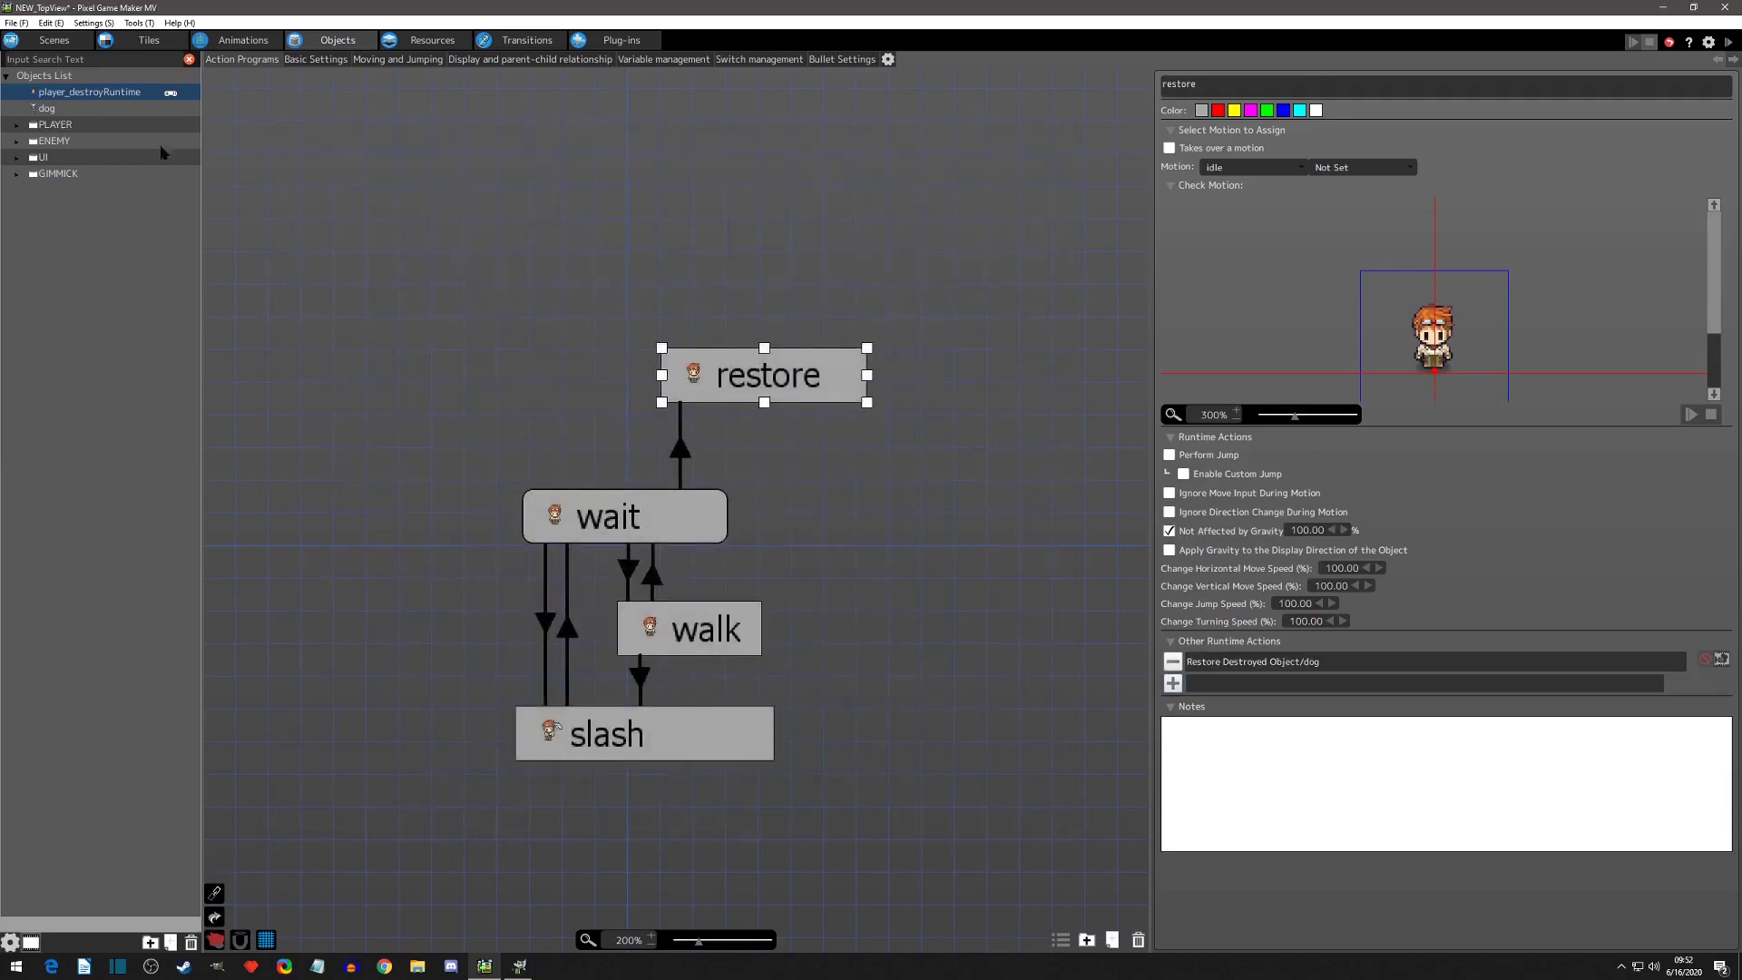
Check the dog's Restore with Action setting, then test play by destroying both dogs, leaving the room and re-entering it.
left_click(45, 108)
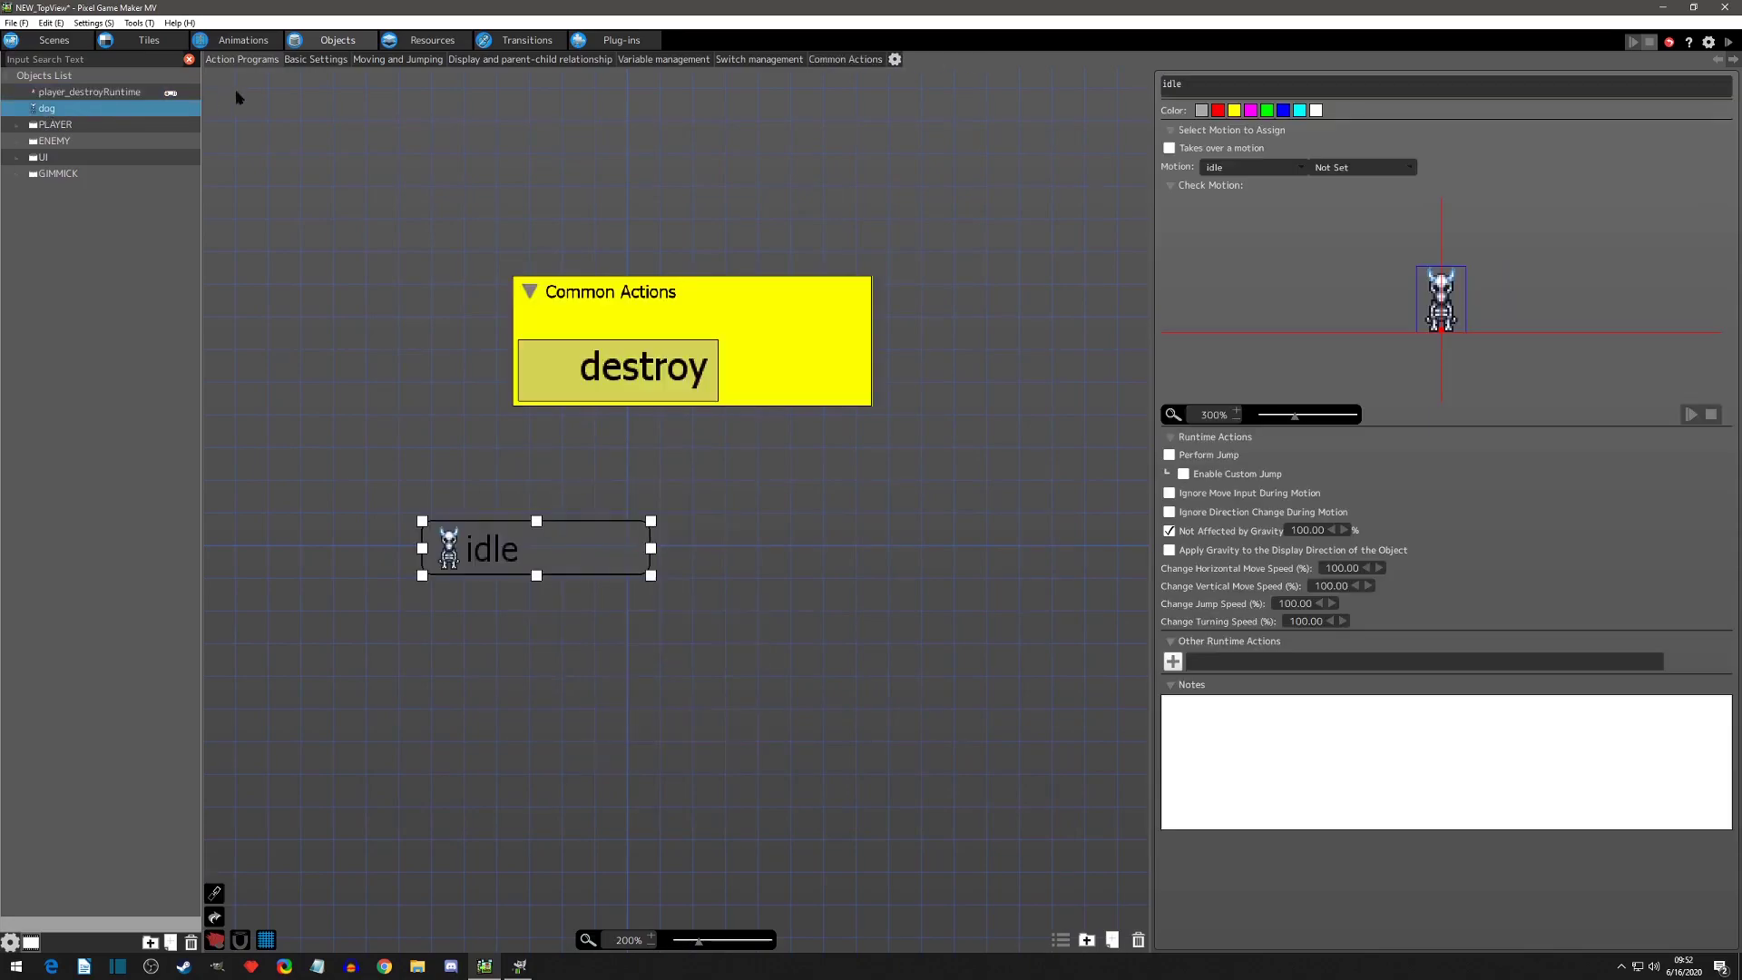
left_click(313, 59)
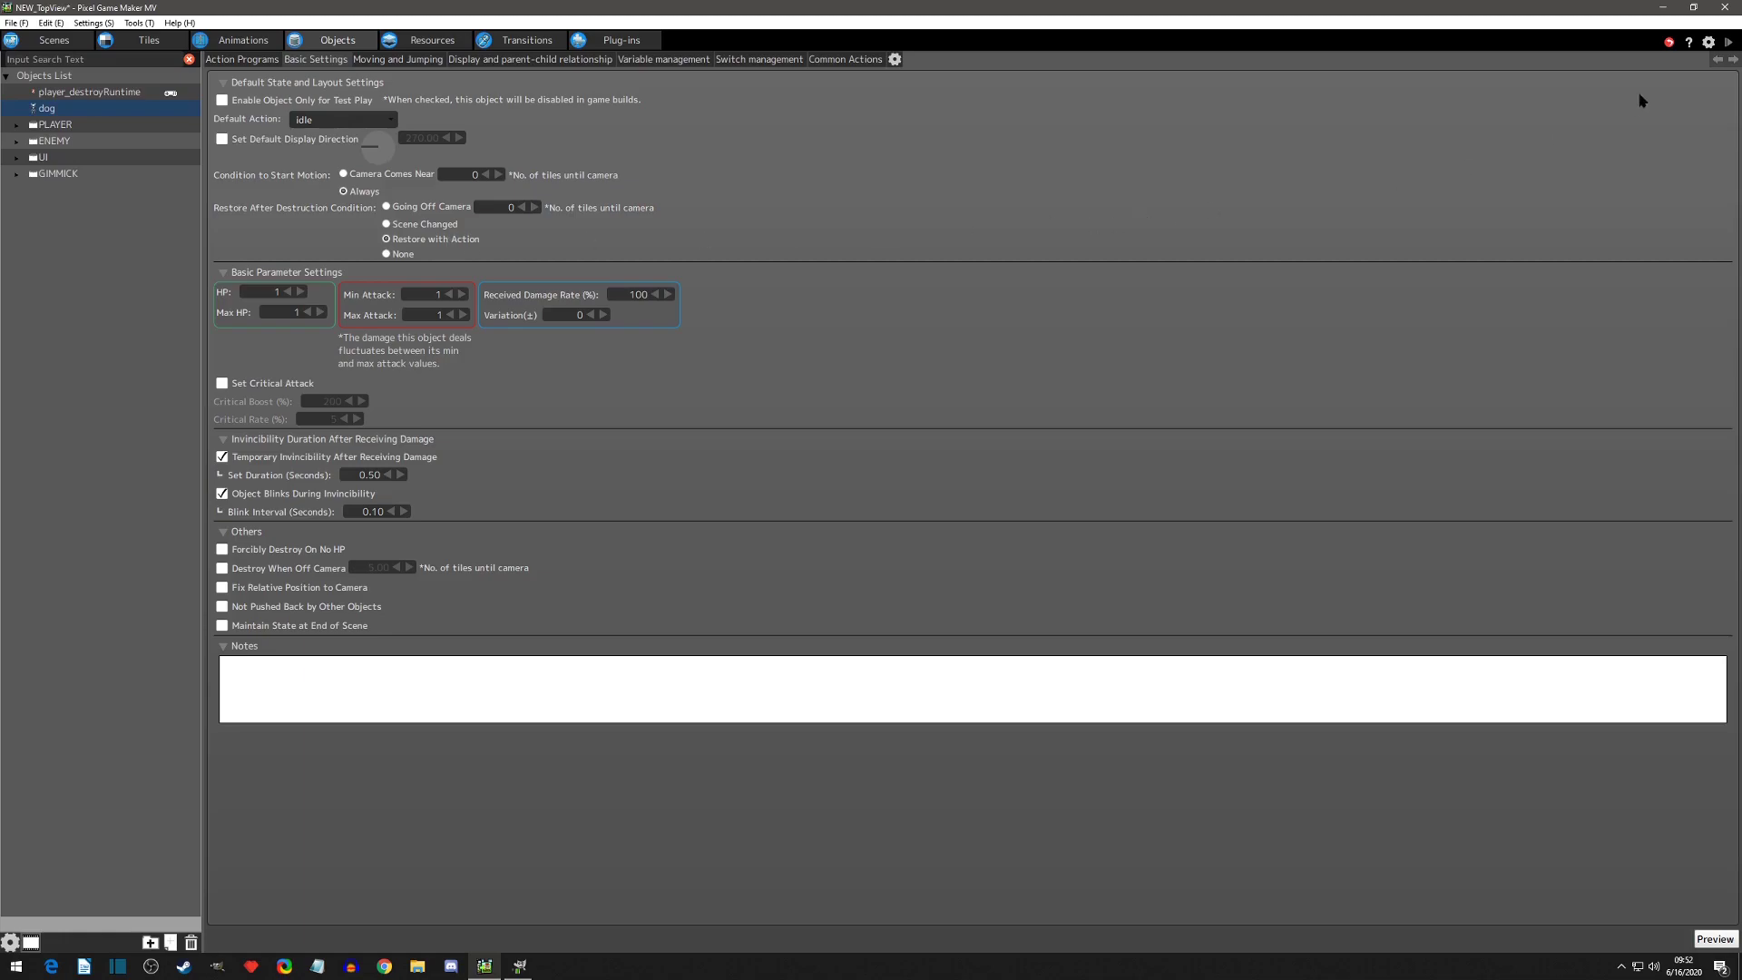
left_click(1728, 41)
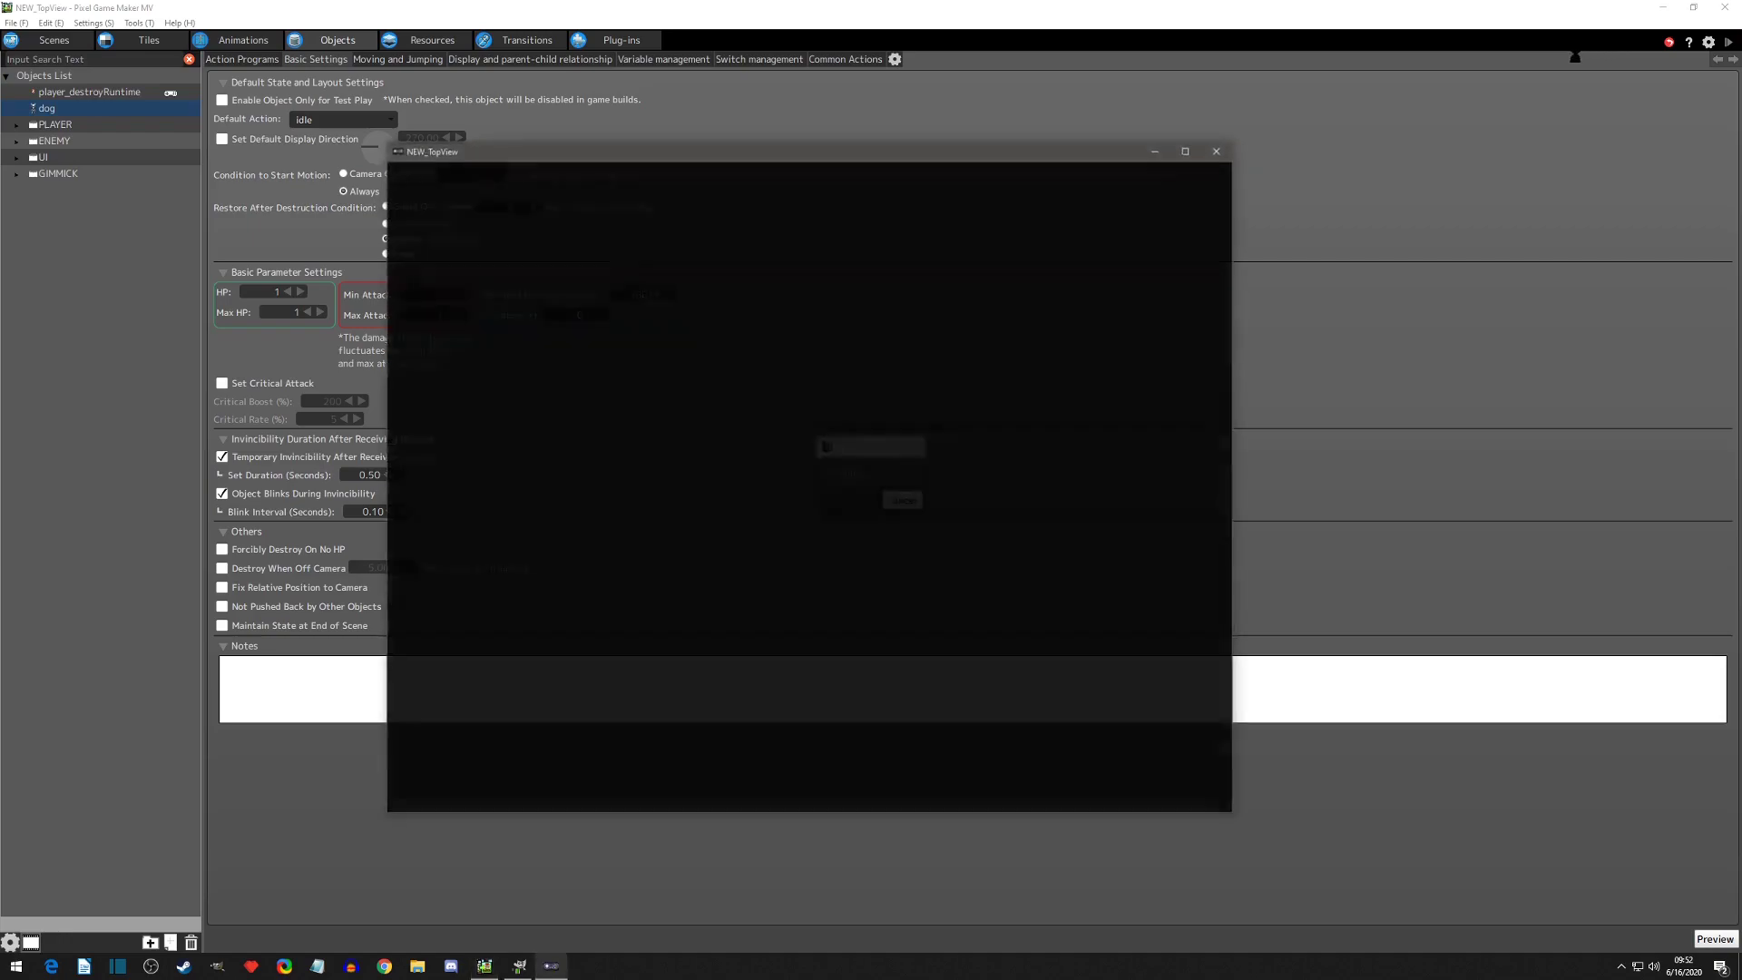
key("Left")
key("z")
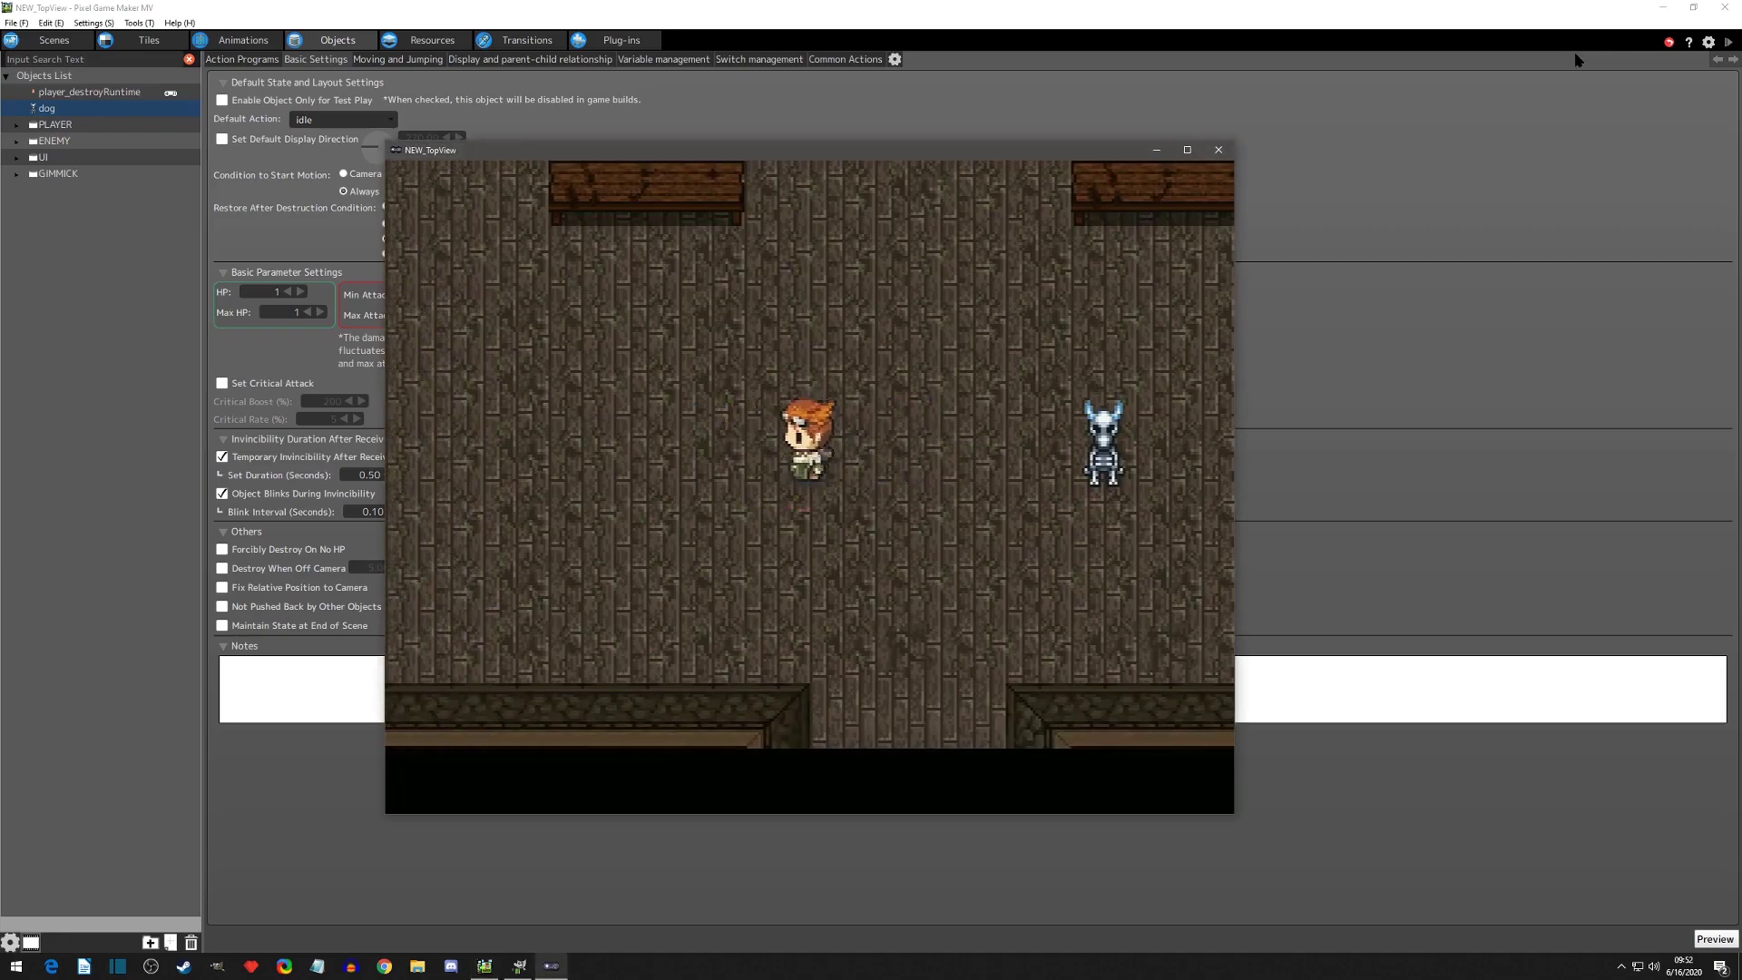
key("Right")
key("z")
key("Left")
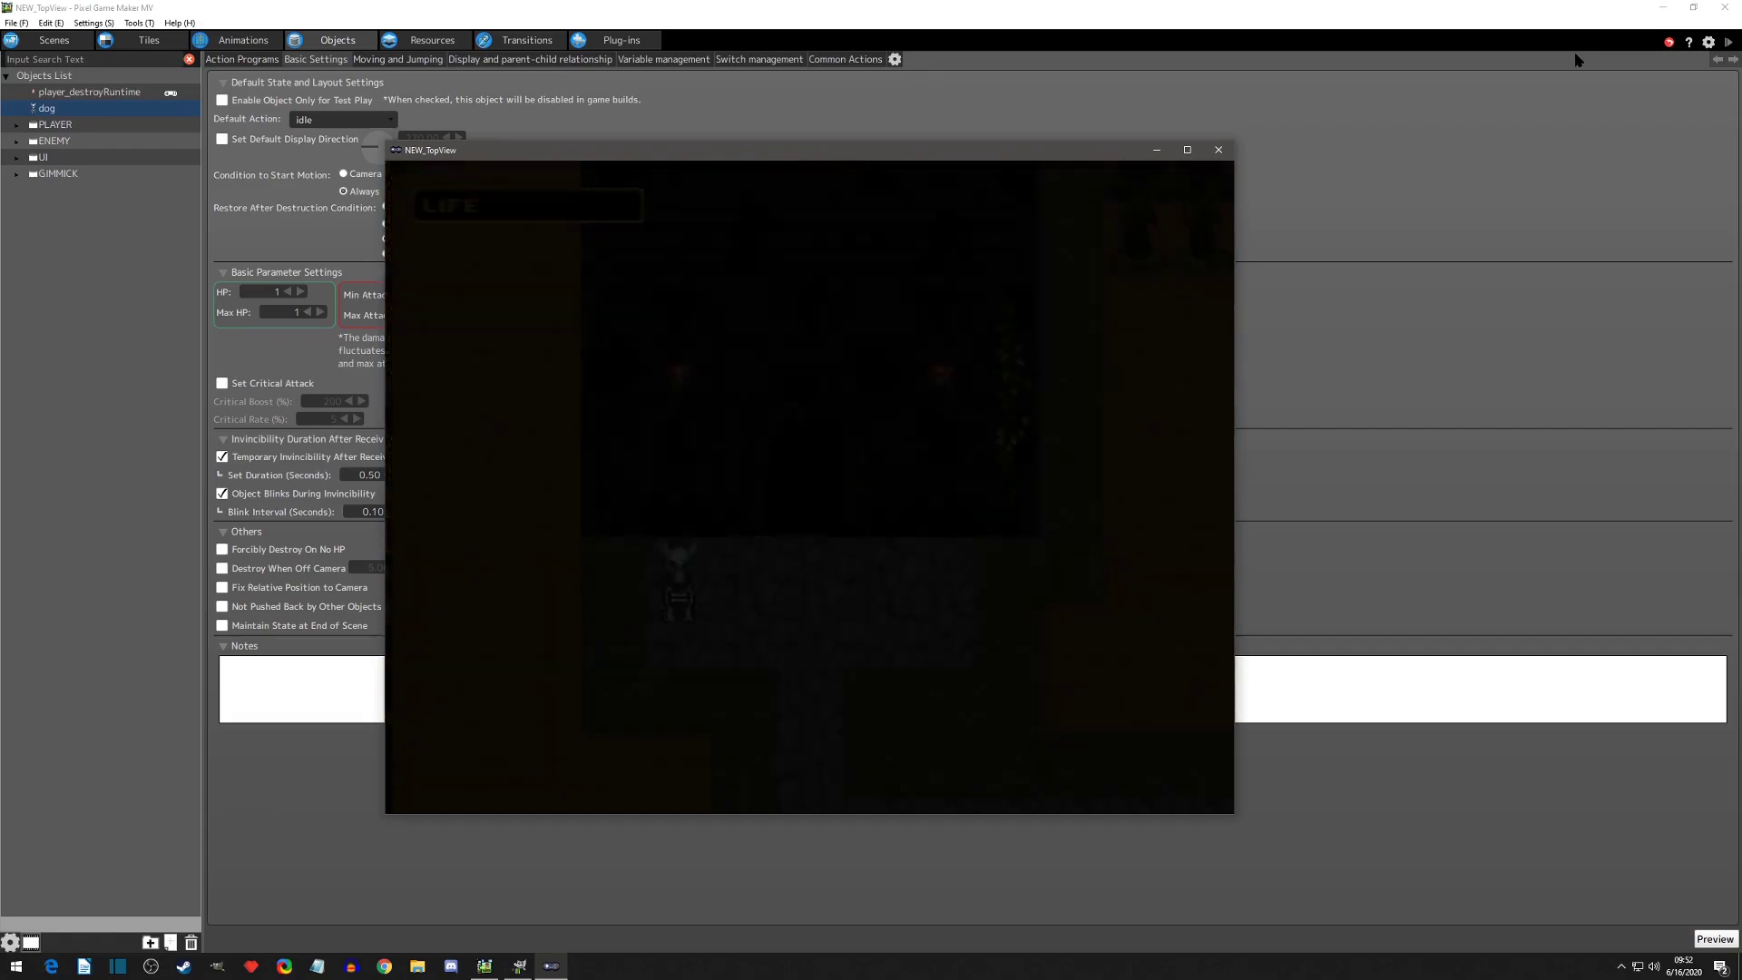
key("Up")
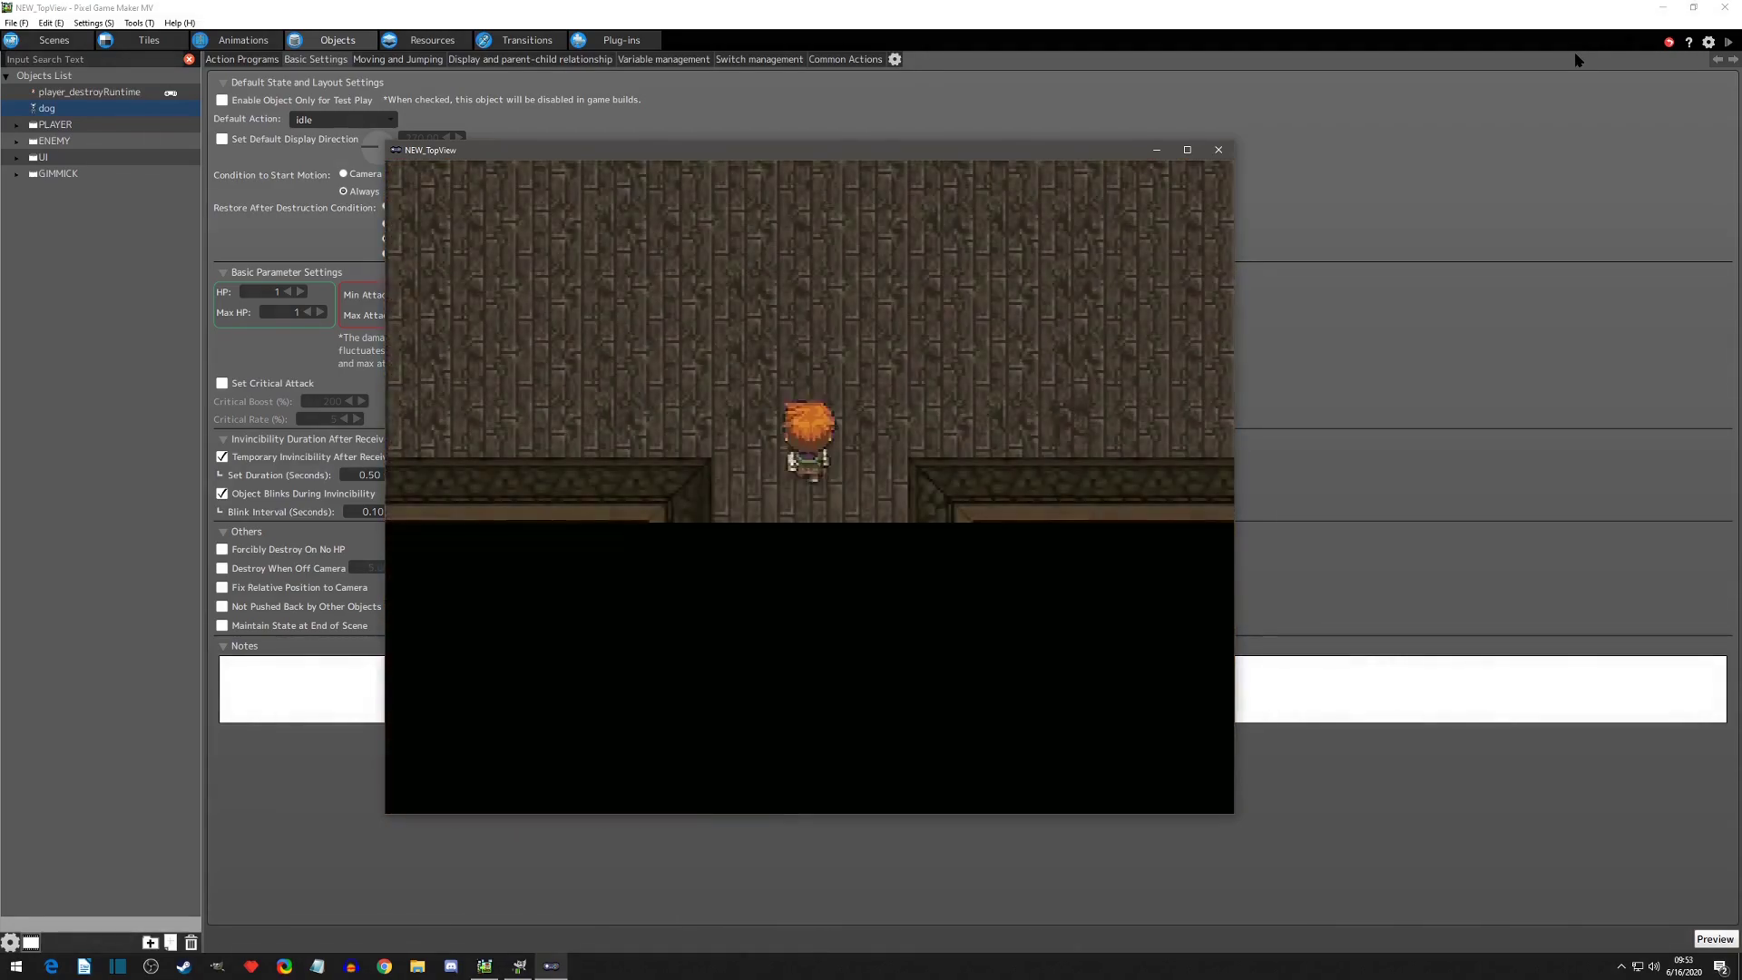
key("Up")
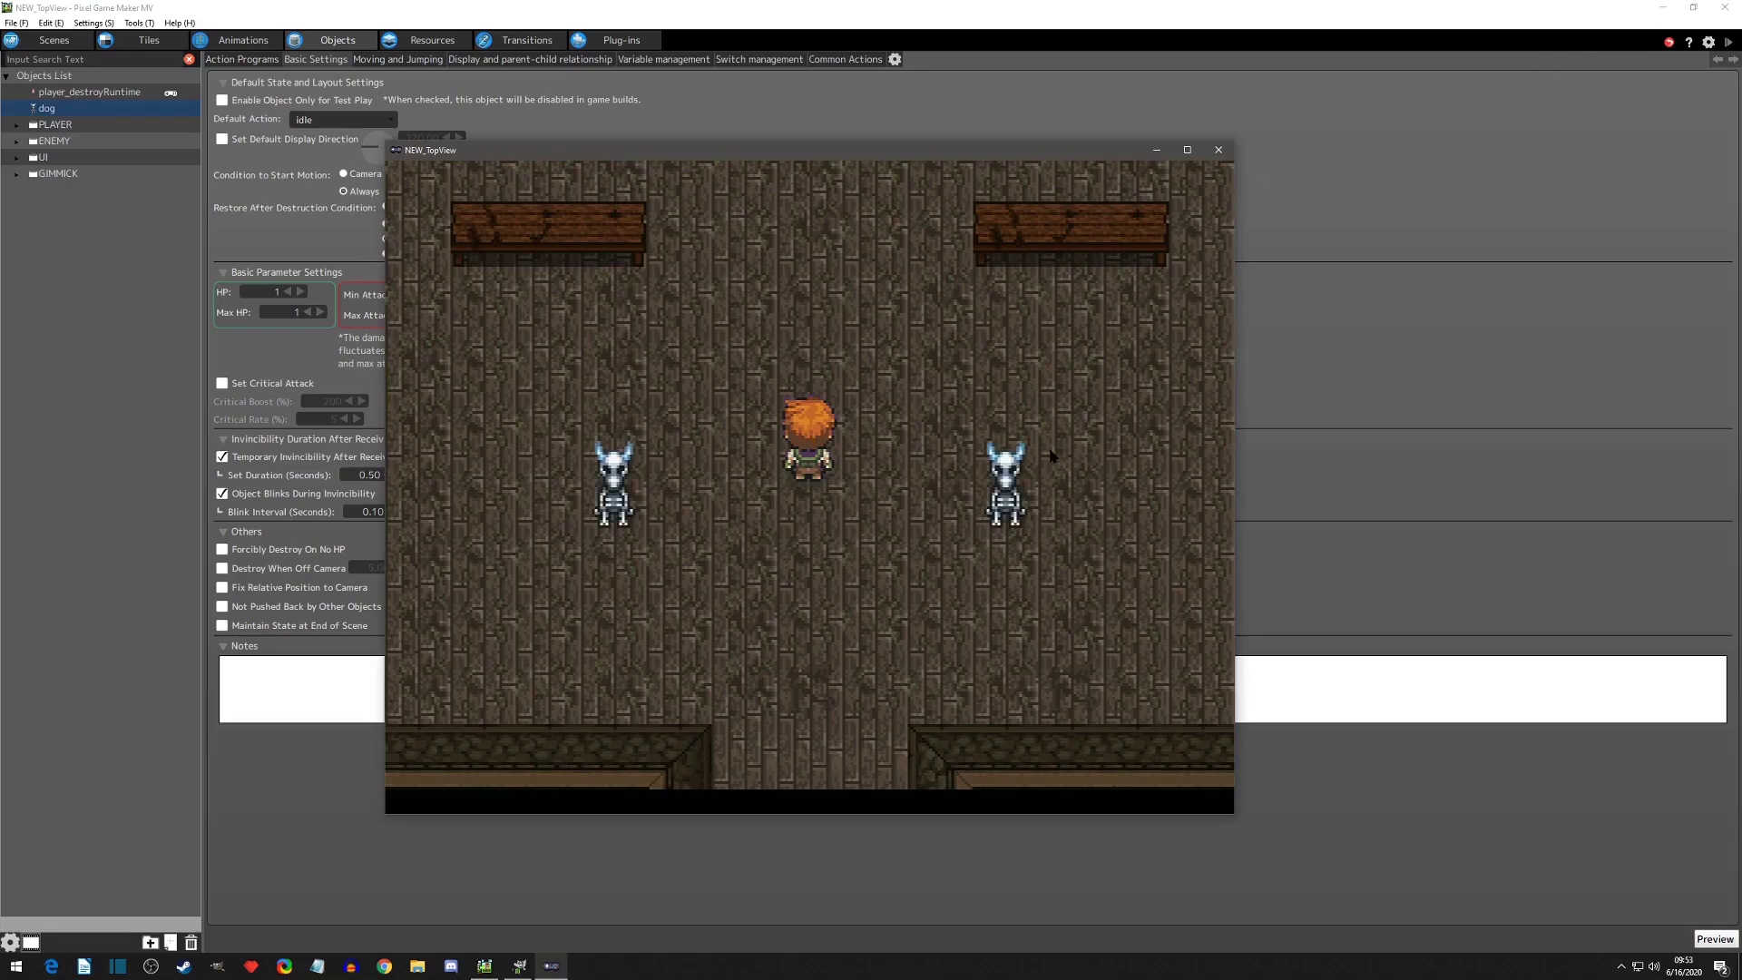
left_click(1218, 151)
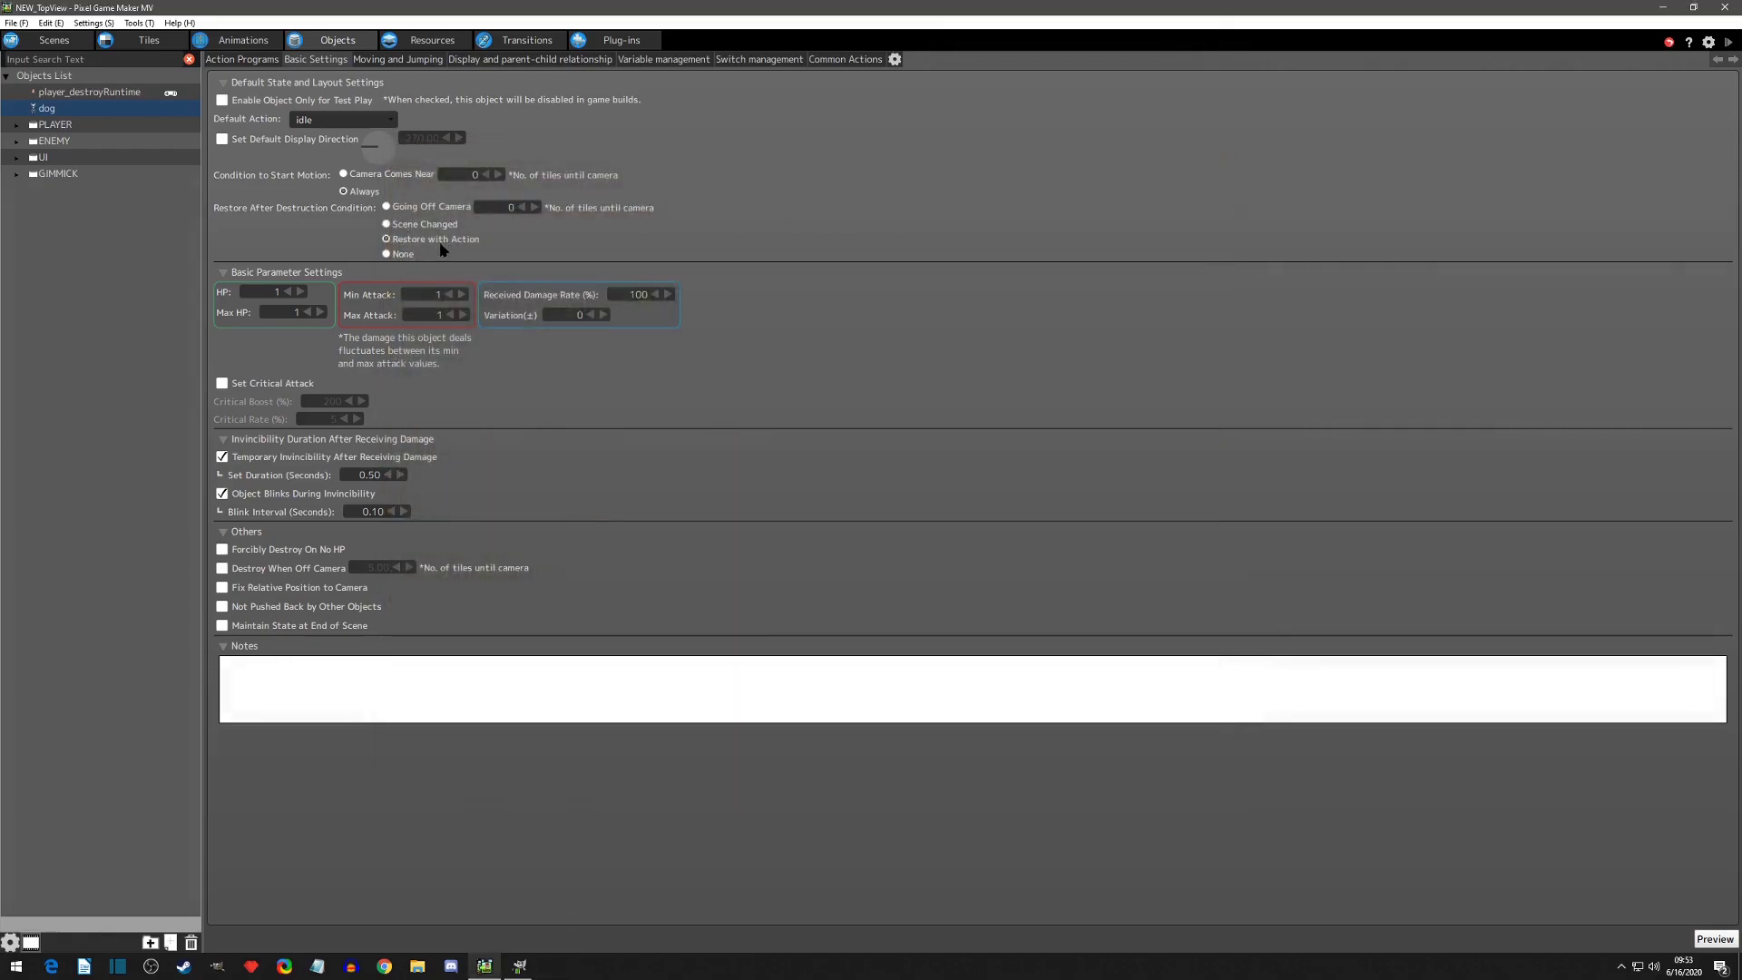
Switch to GIMP, float a rectangular selection of the dog on the far side of the trash can and move it into the can.
left_click(519, 965)
left_click_drag(1214, 325, 1411, 547)
key("ctrl+shift+l")
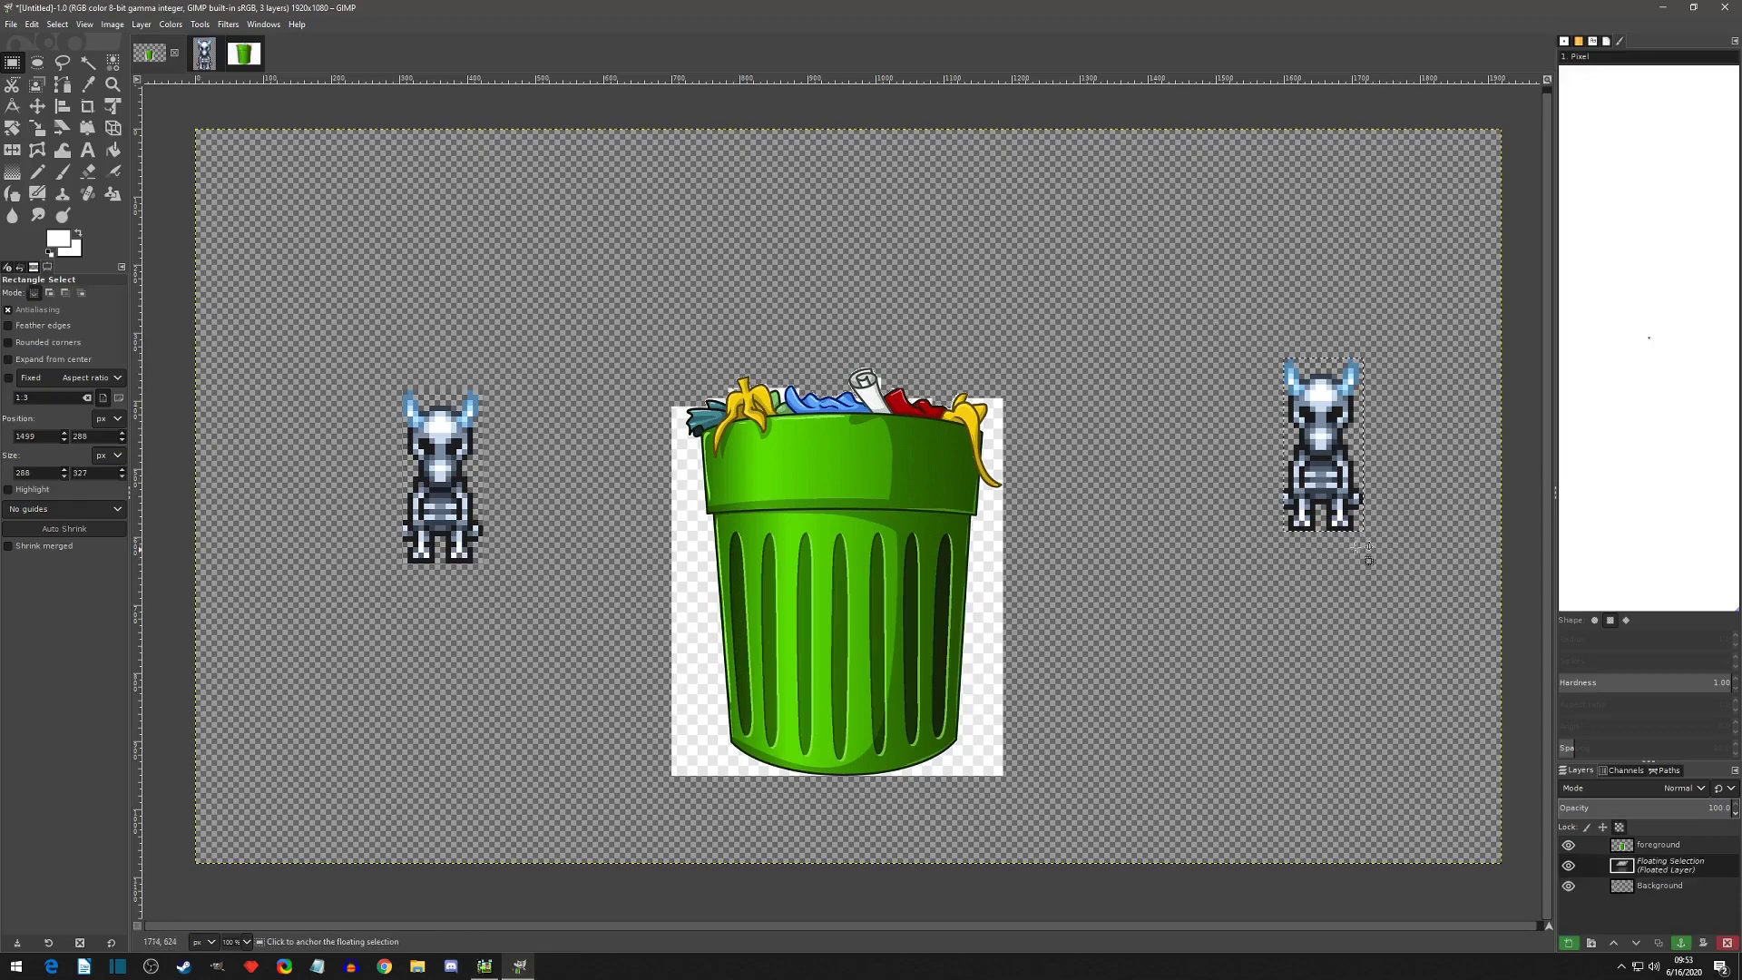
left_click_drag(1323, 445, 923, 379)
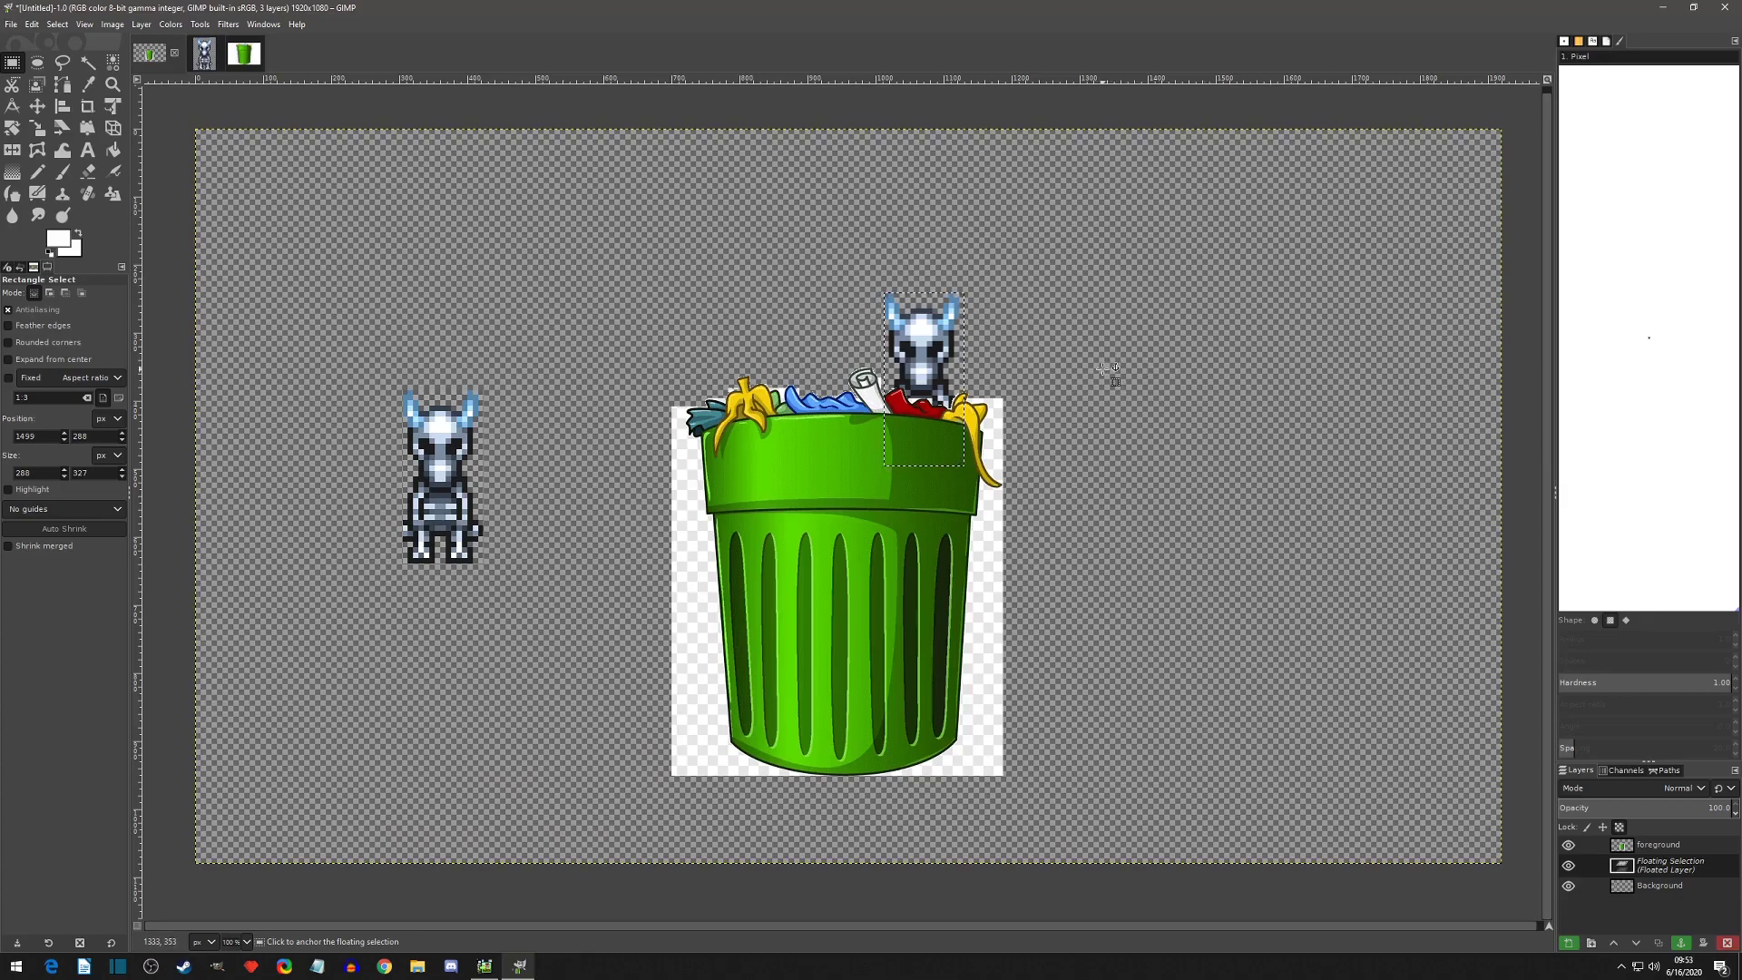
Move the floating dog back out beside the trash can and anchor it to the Background layer.
left_click_drag(947, 390, 1346, 396)
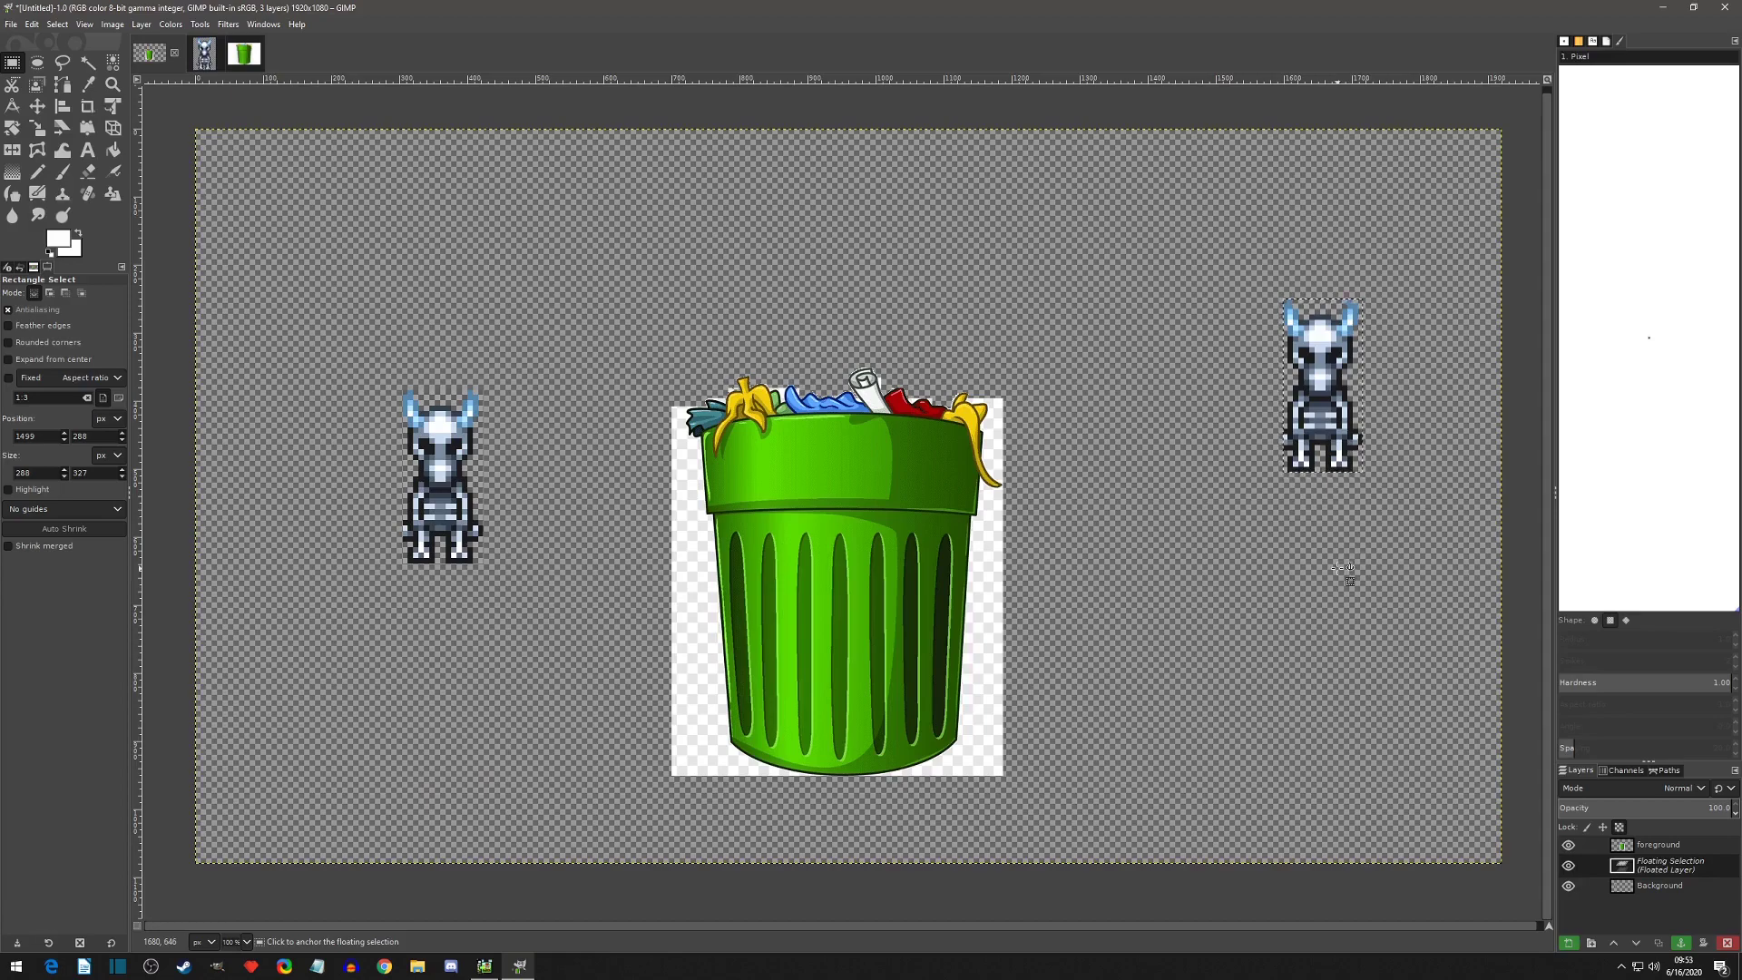
left_click_drag(1323, 399, 1244, 474)
left_click(1383, 494)
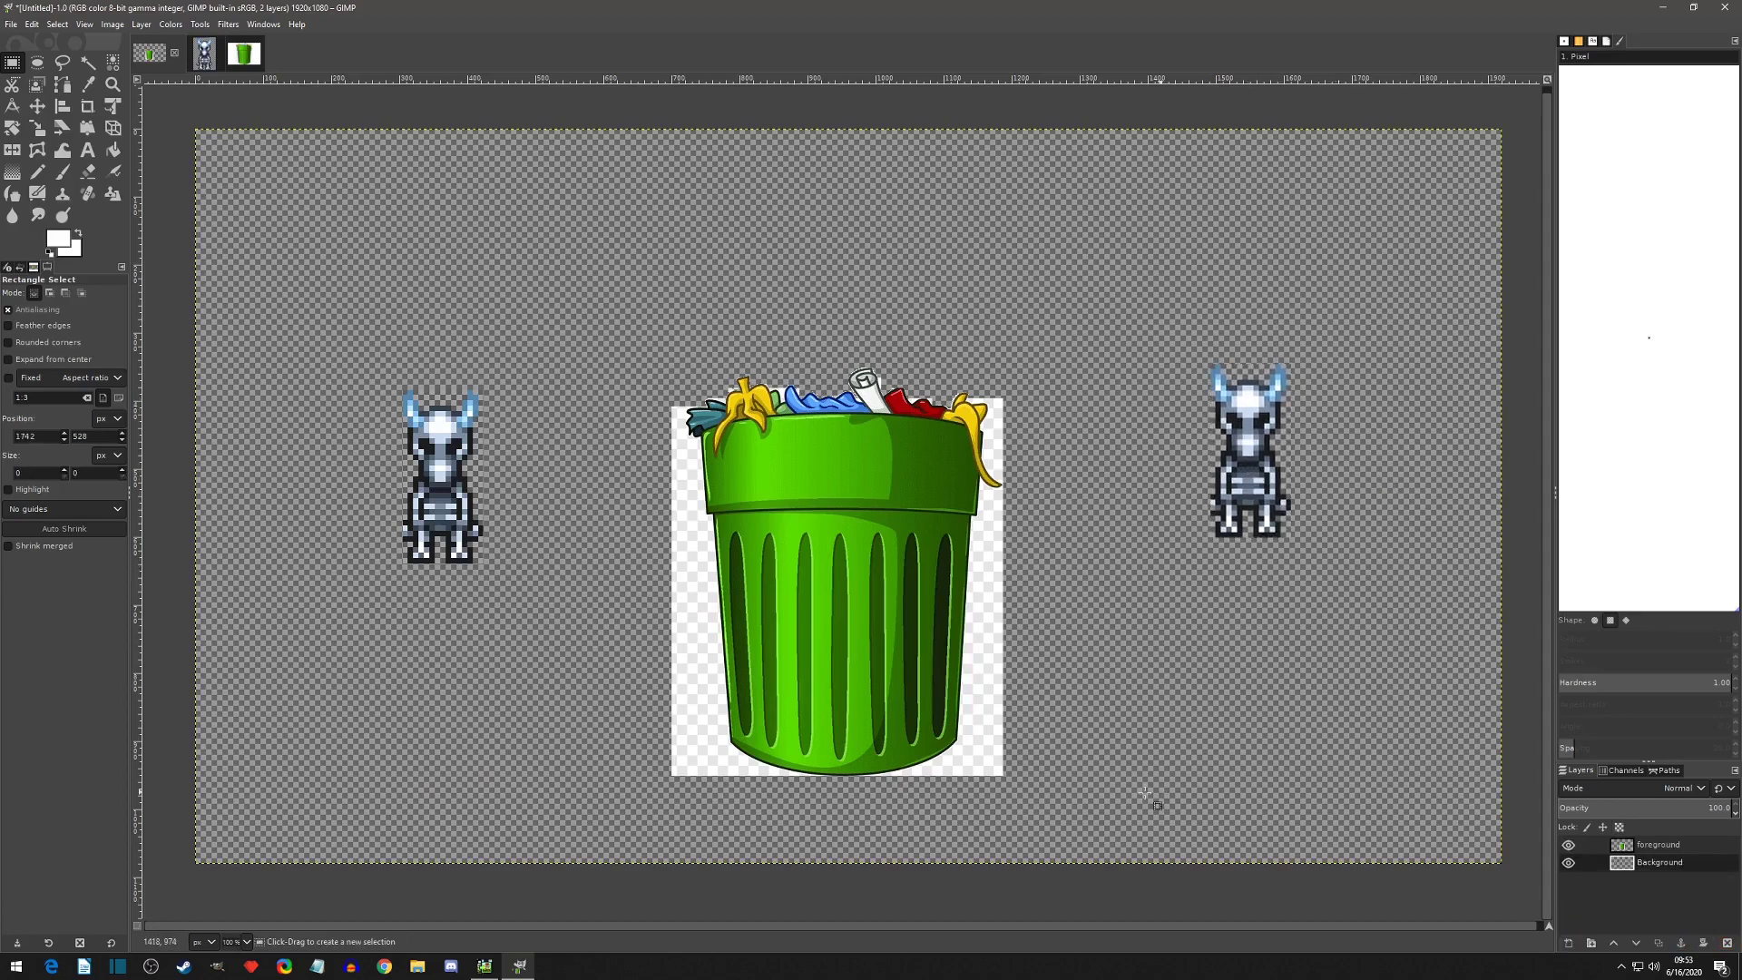
Switch to Pixel Game Maker MV, set the dog's Restore After Destruction Condition to None and destroy one dog in a test play.
left_click(486, 967)
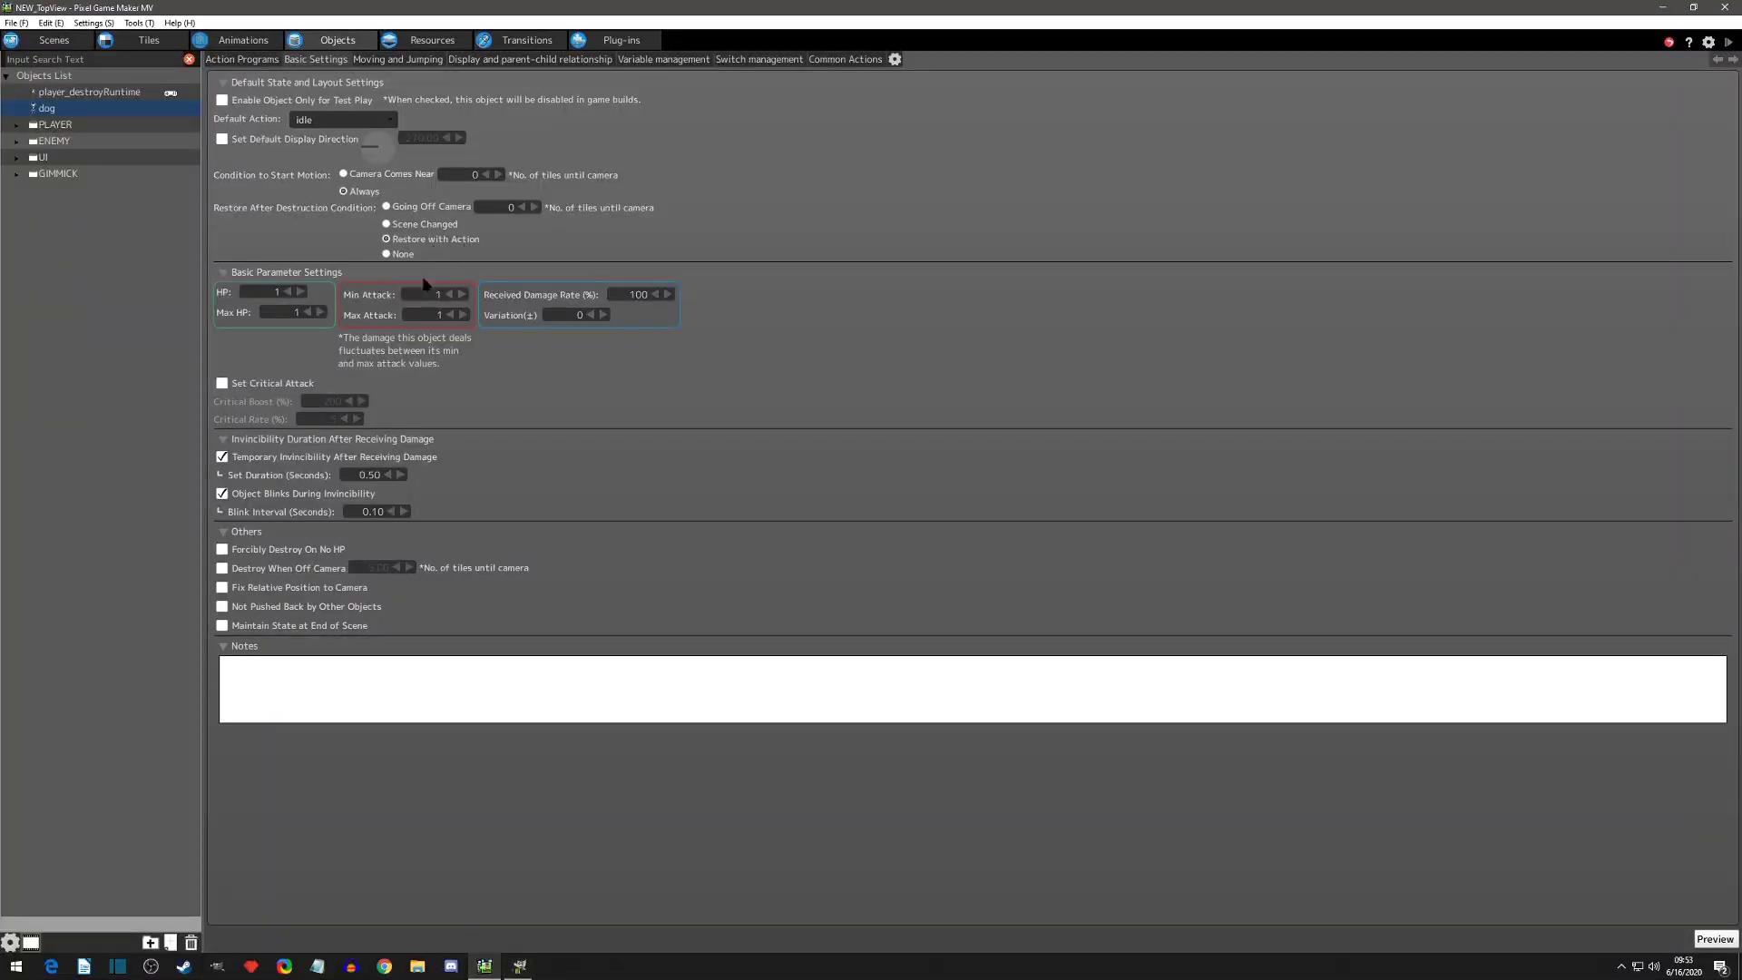
left_click(387, 255)
left_click(1726, 43)
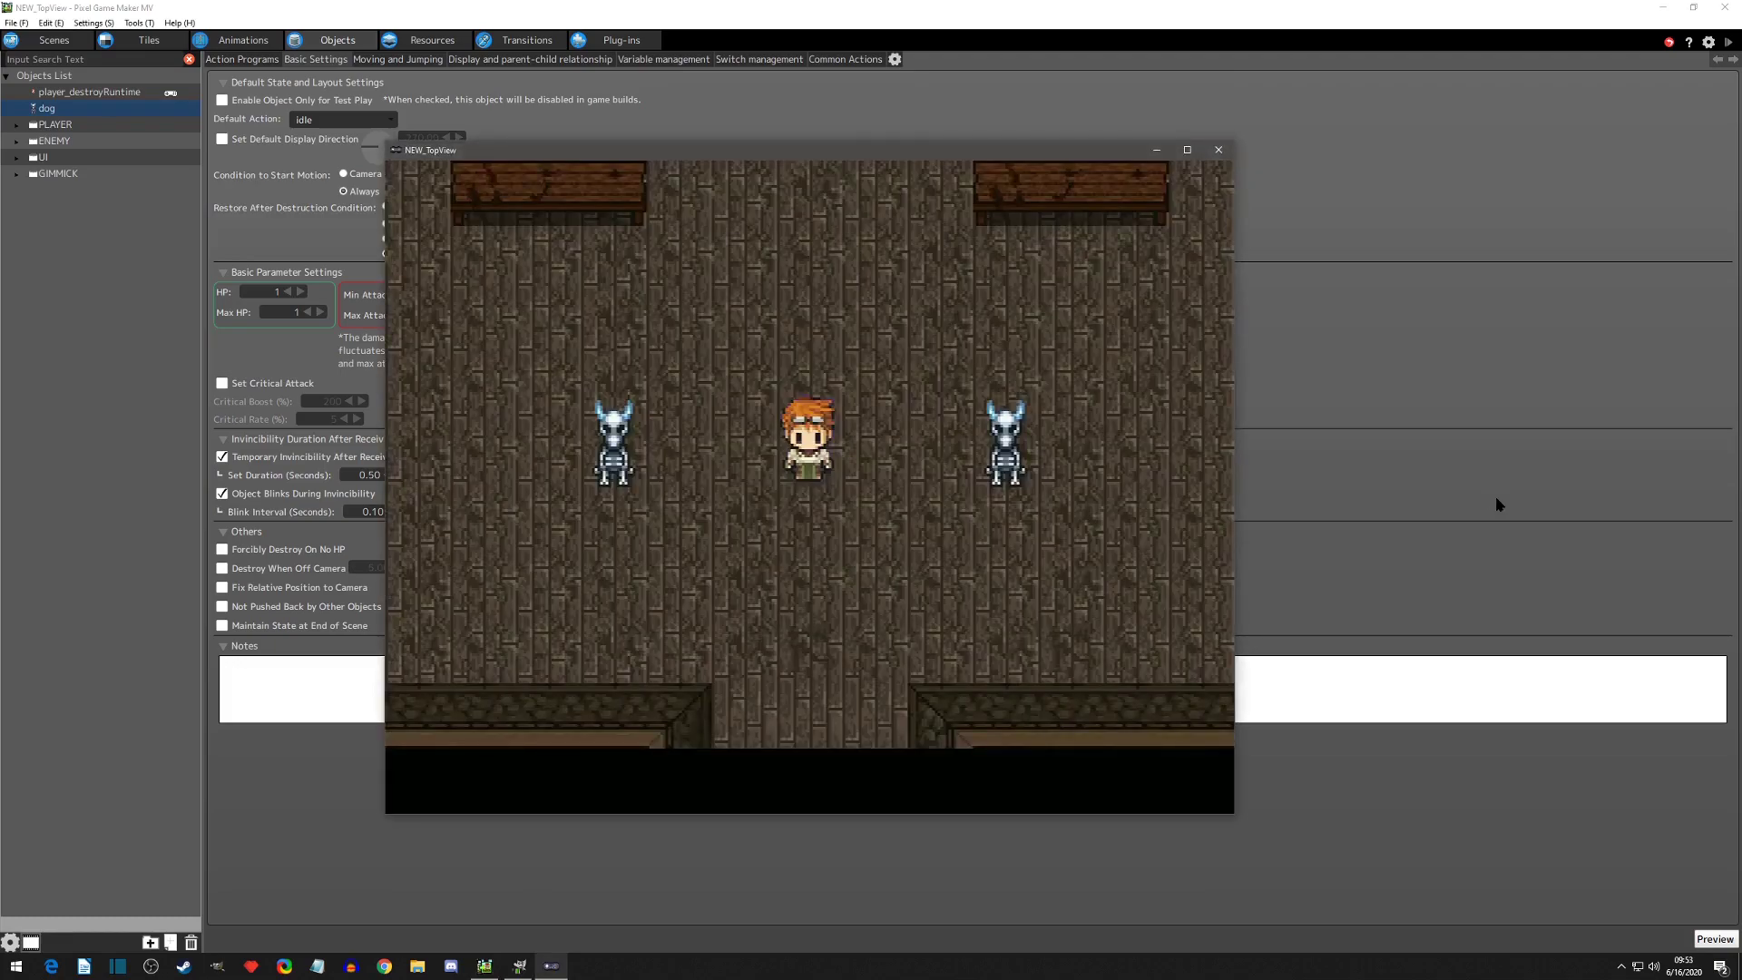
key("Left")
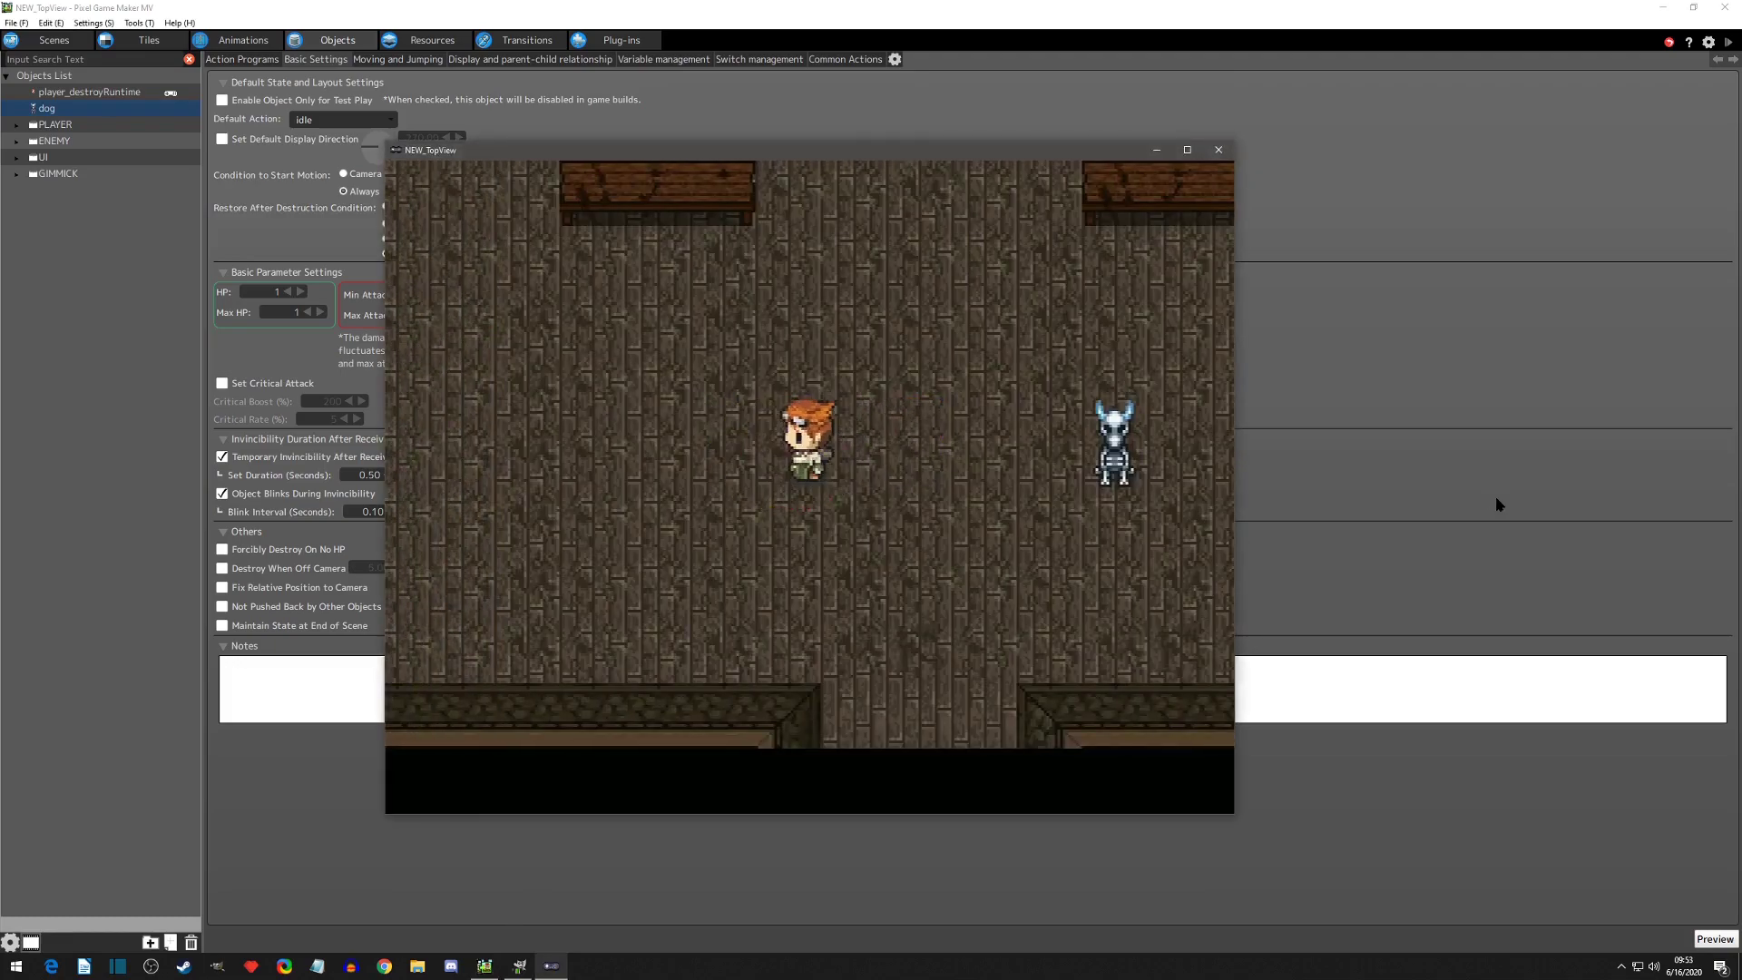
key("Right")
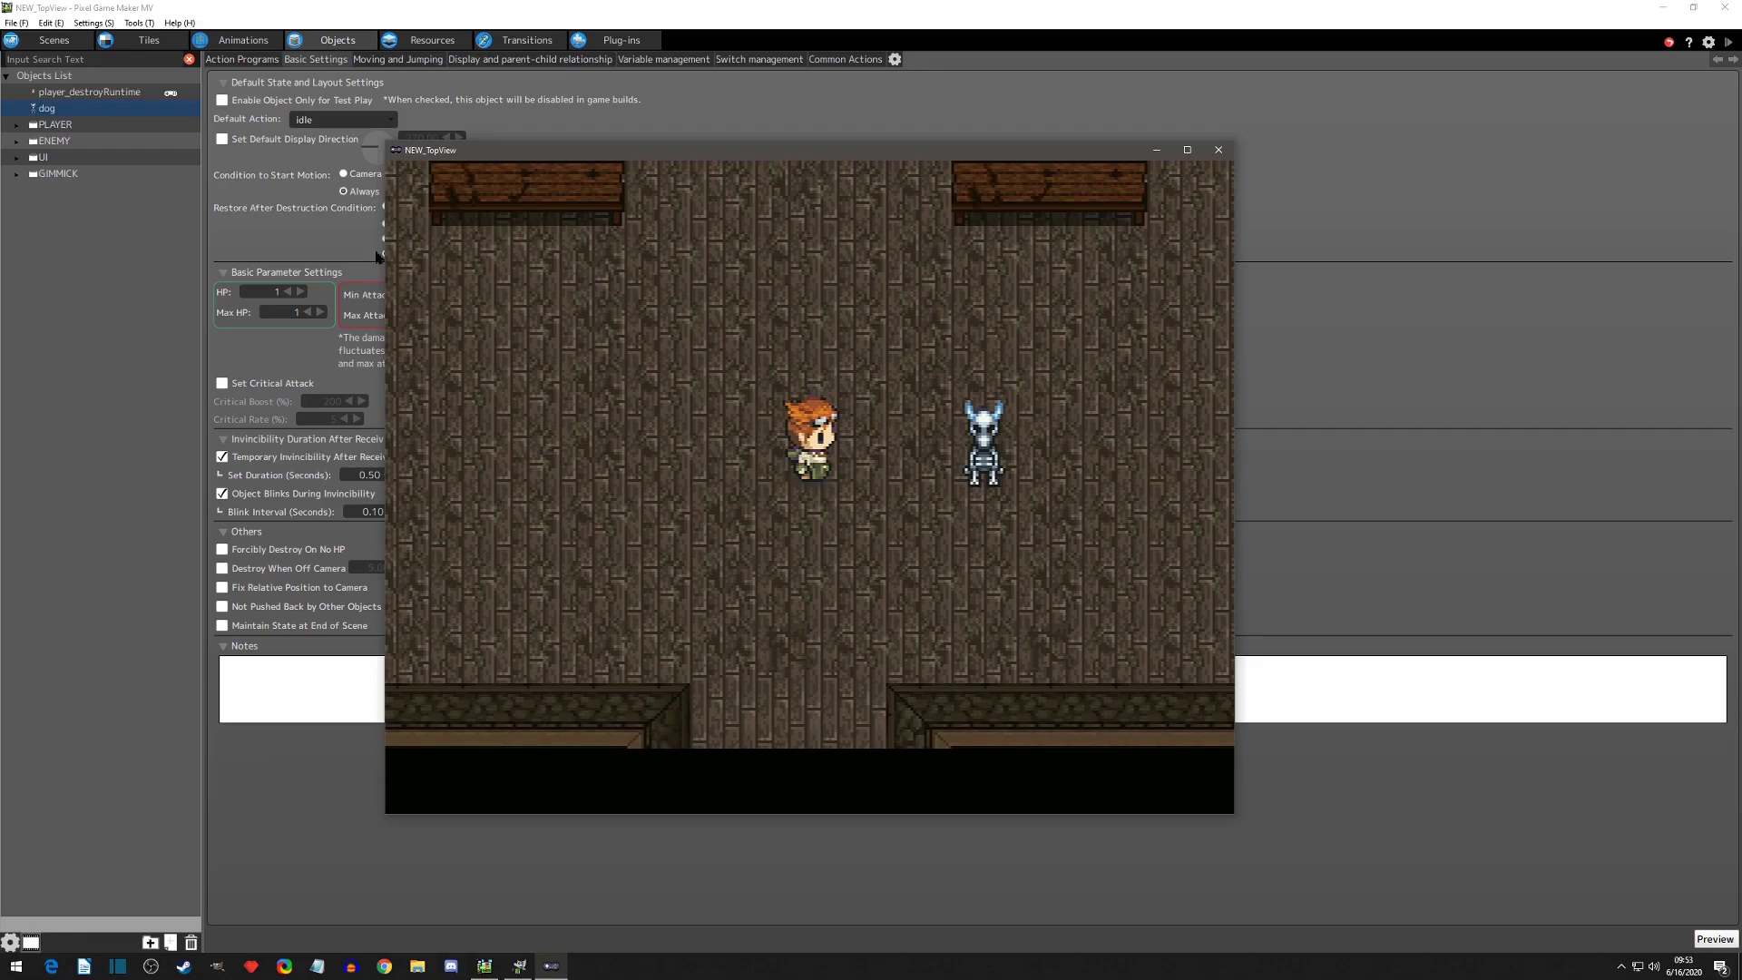
Review the restore action in player_destroyRuntime's action program, return to the running test play and end it.
left_click(46, 94)
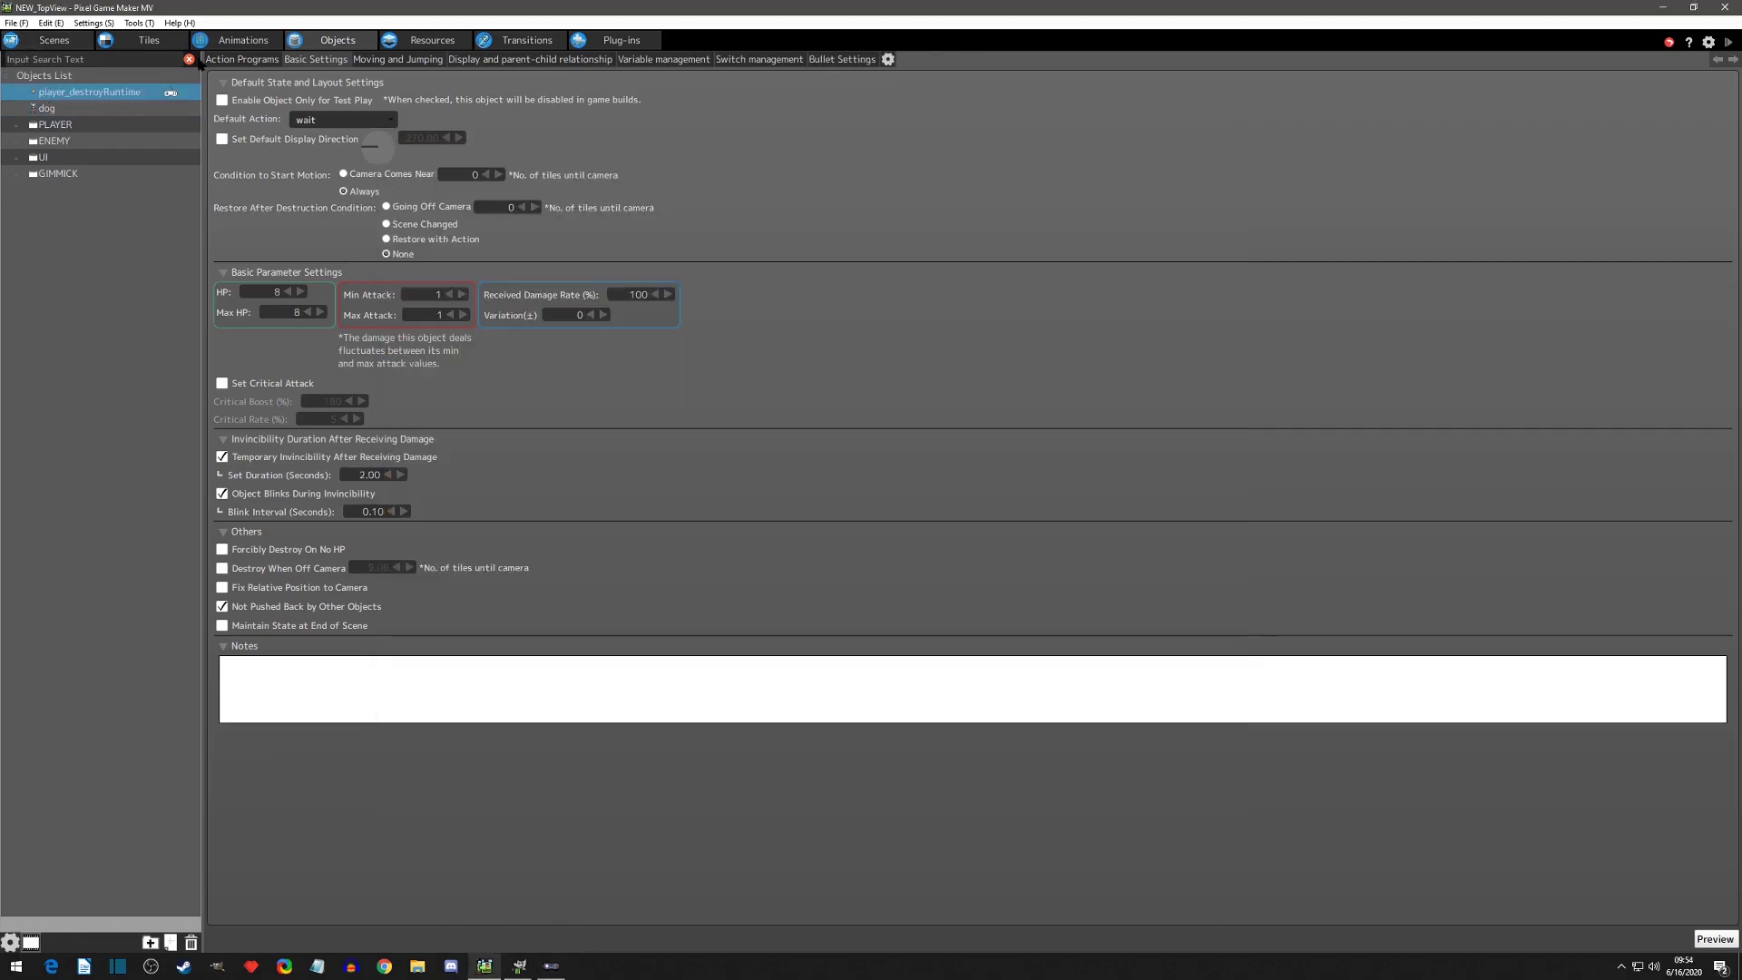
left_click(236, 59)
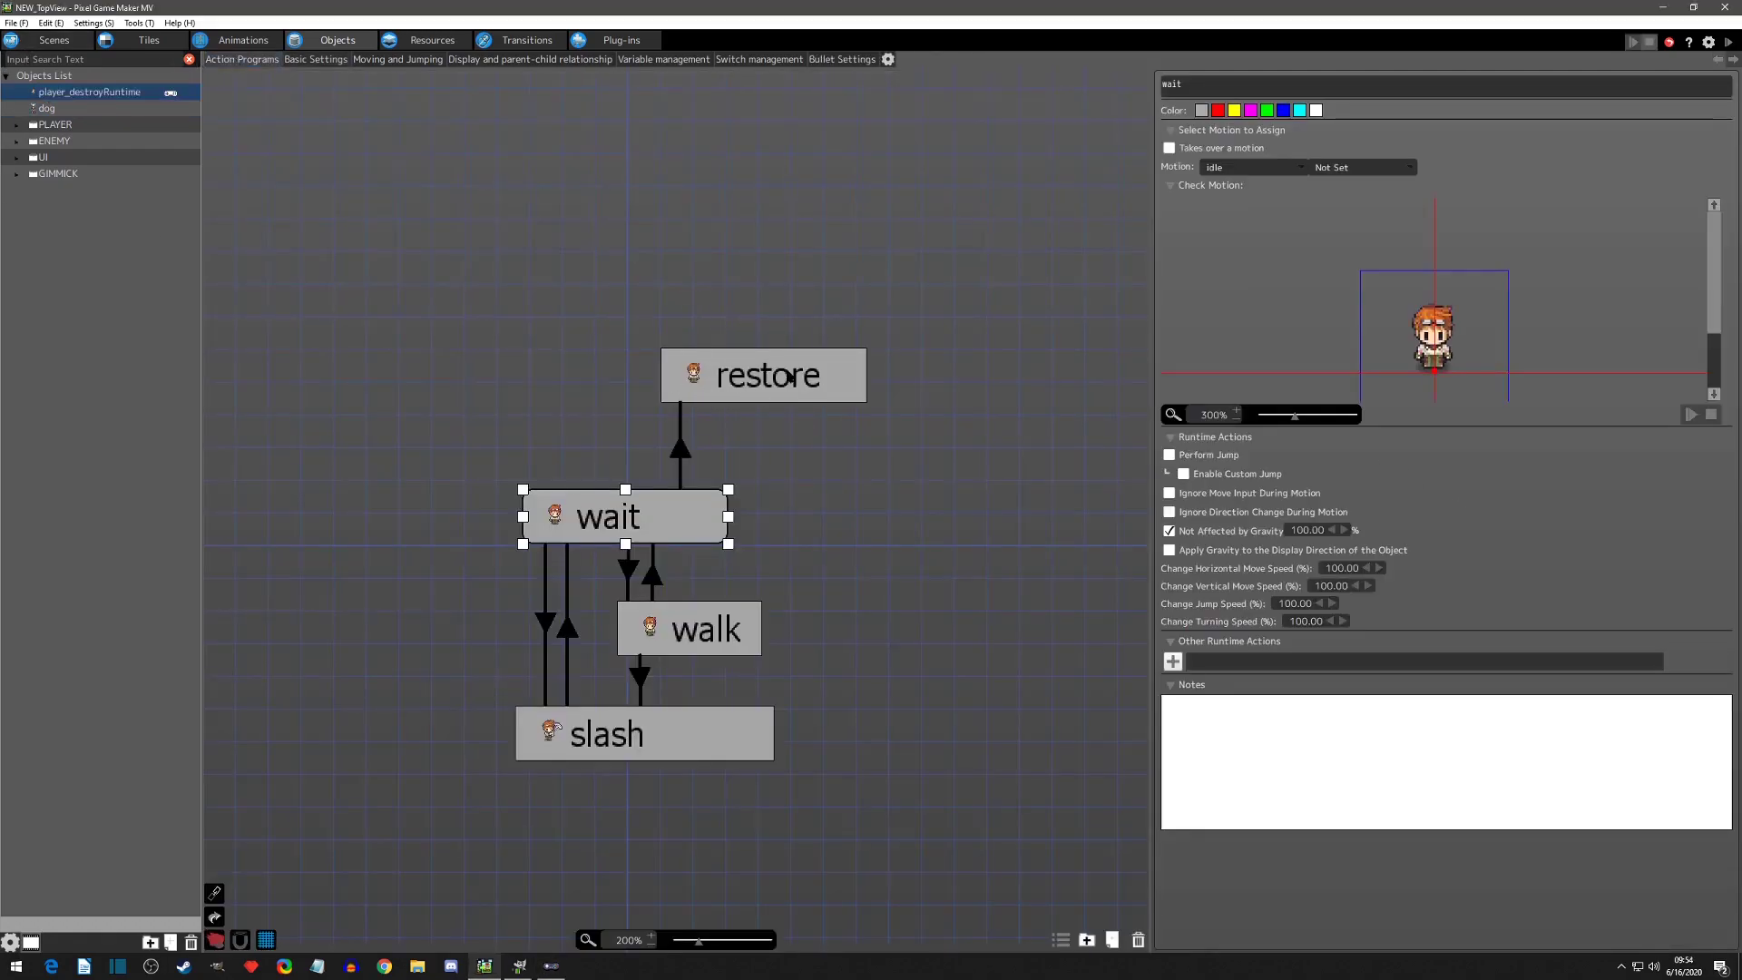
left_click(559, 966)
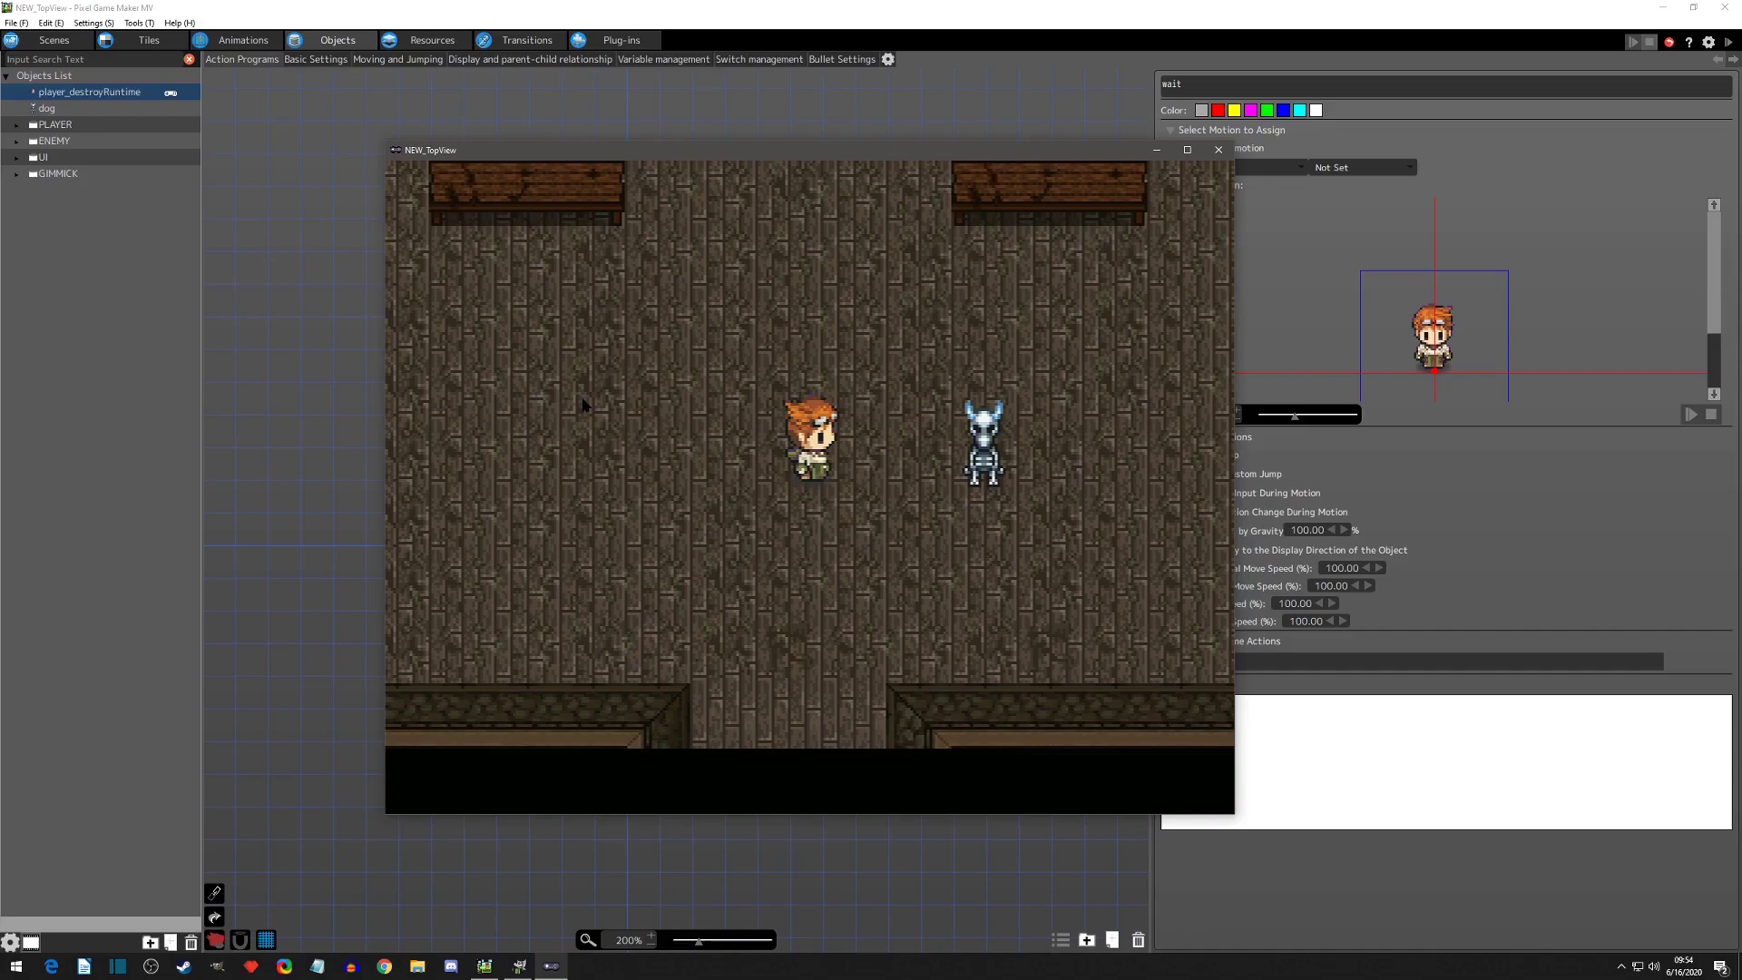
left_click(1219, 149)
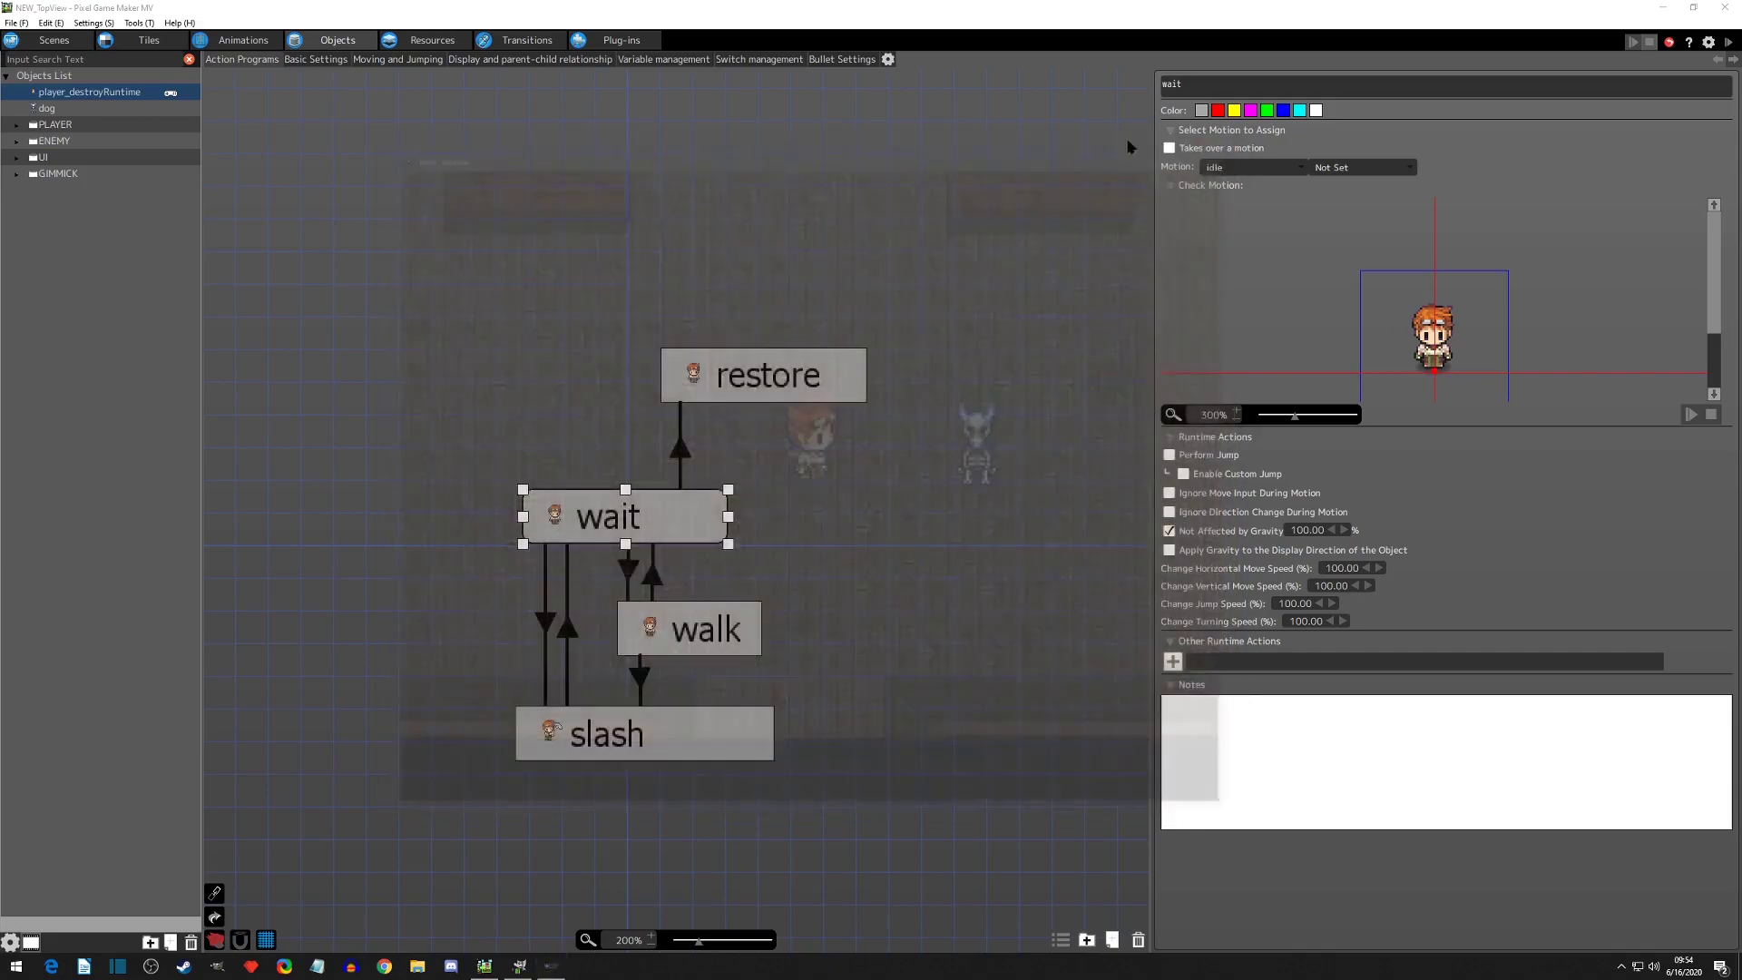
Set player_destroyRuntime's Restore After Destruction Condition to Restore with Action, trying Scene Changed and None first.
left_click(316, 61)
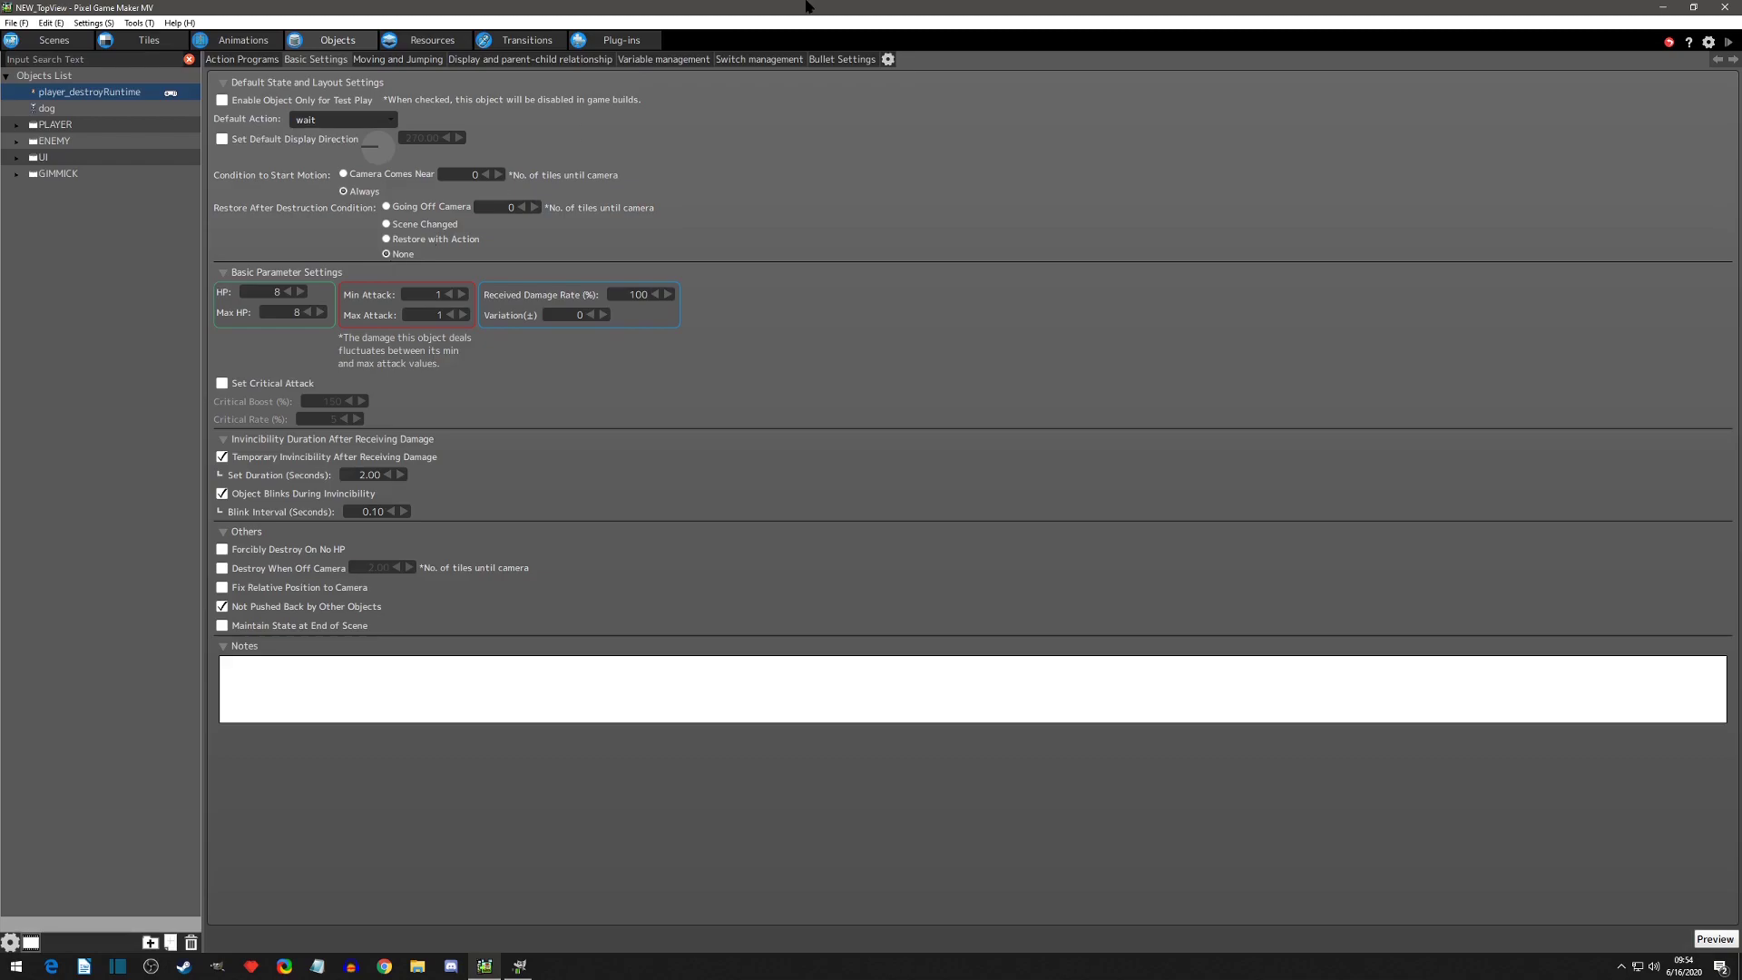
left_click(388, 225)
left_click(393, 255)
left_click(396, 227)
left_click(397, 256)
left_click(388, 242)
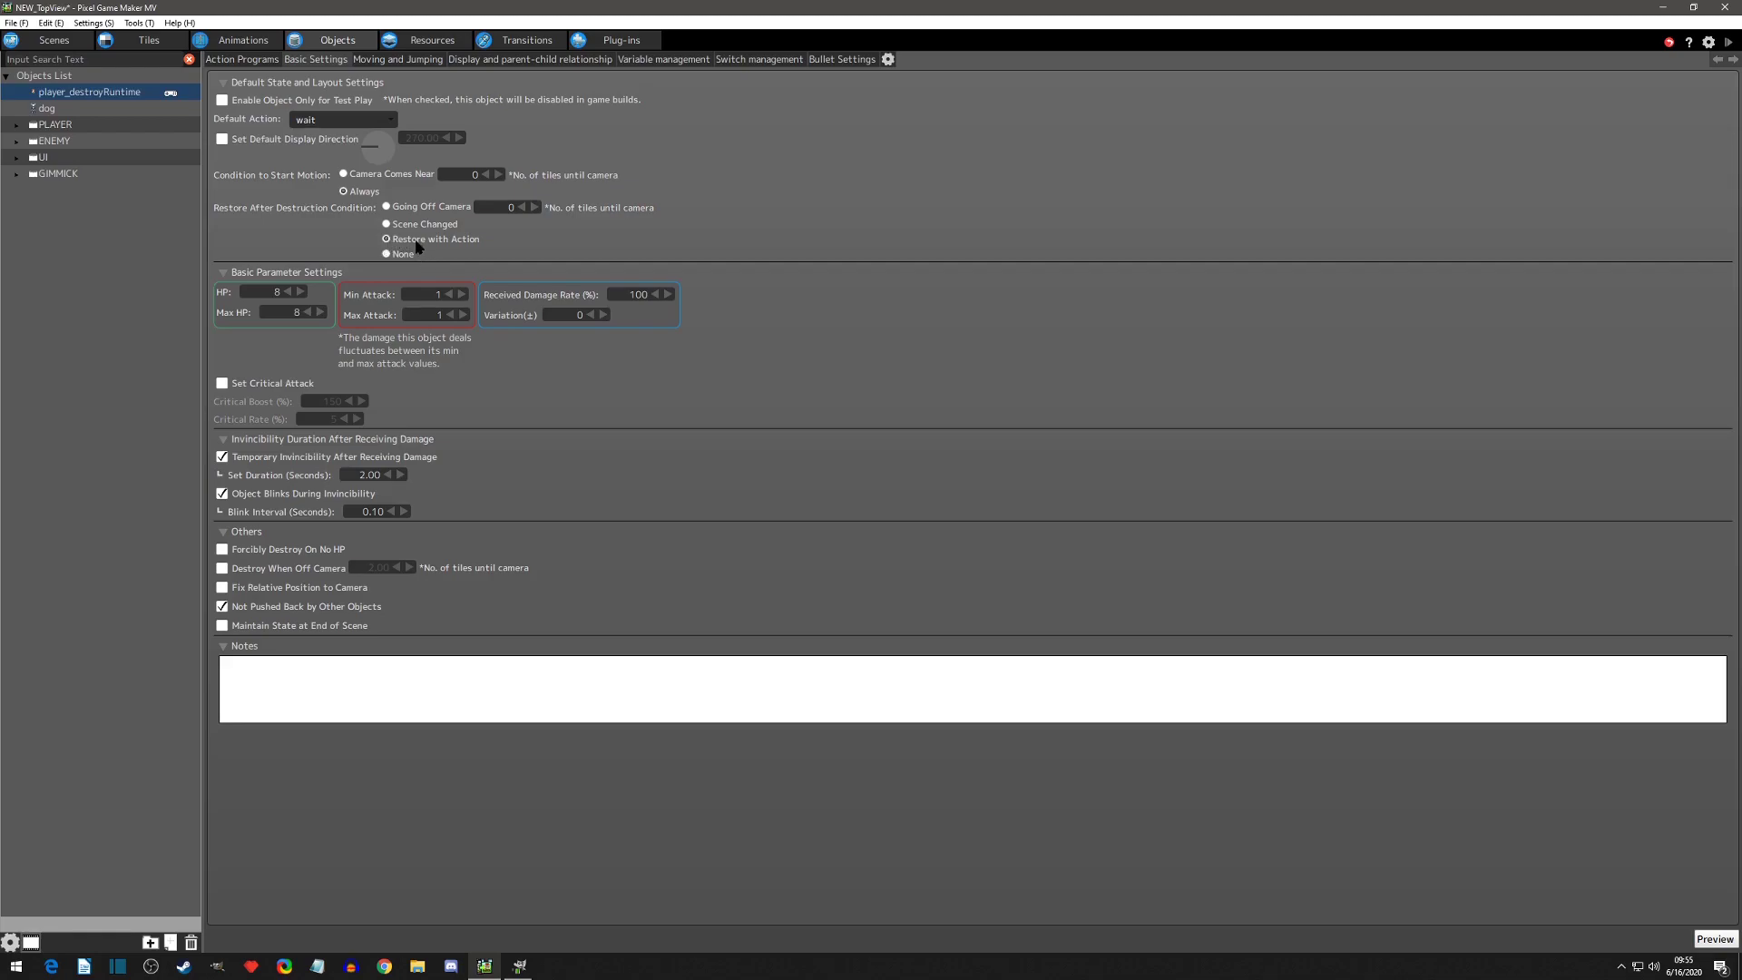